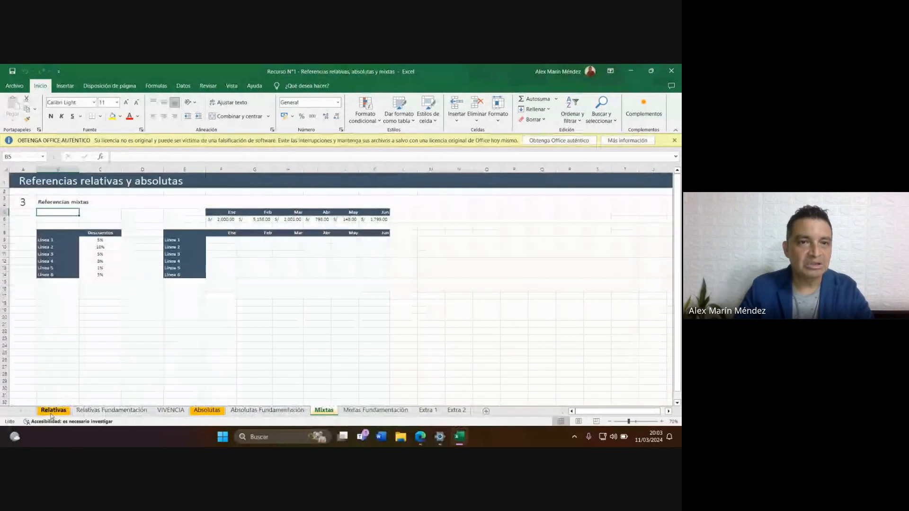
# Open the Relativas worksheet and select the first empty Tot. Descuento cell, D6.
pyautogui.click(52, 412)
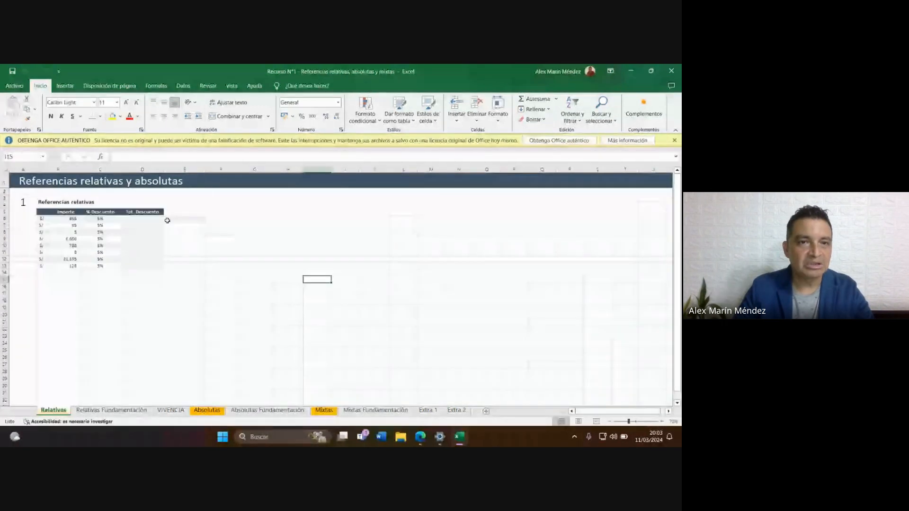
pyautogui.scroll(5, 136, 254)
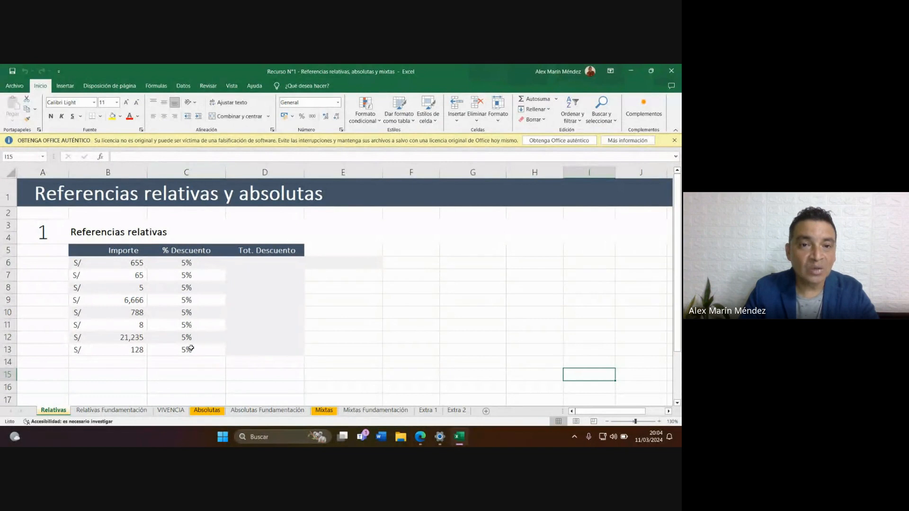
pyautogui.click(265, 266)
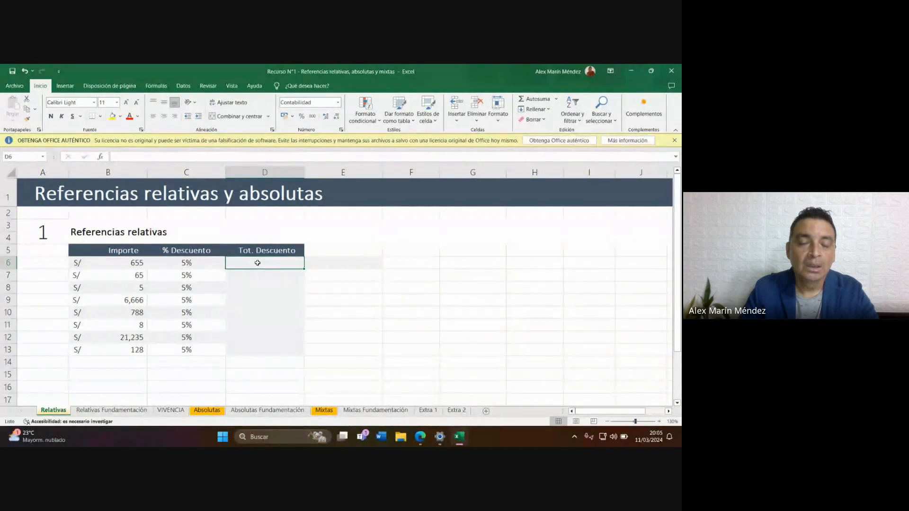
pyautogui.click(135, 263)
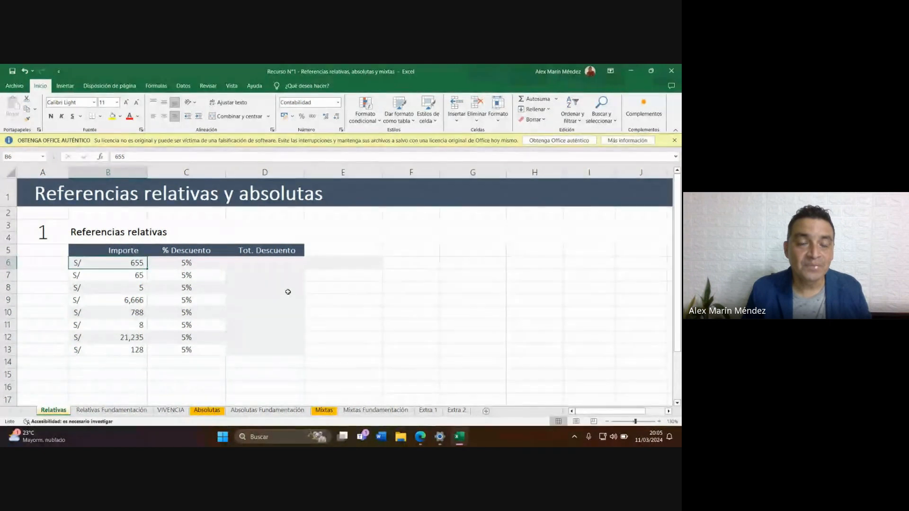
pyautogui.click(260, 266)
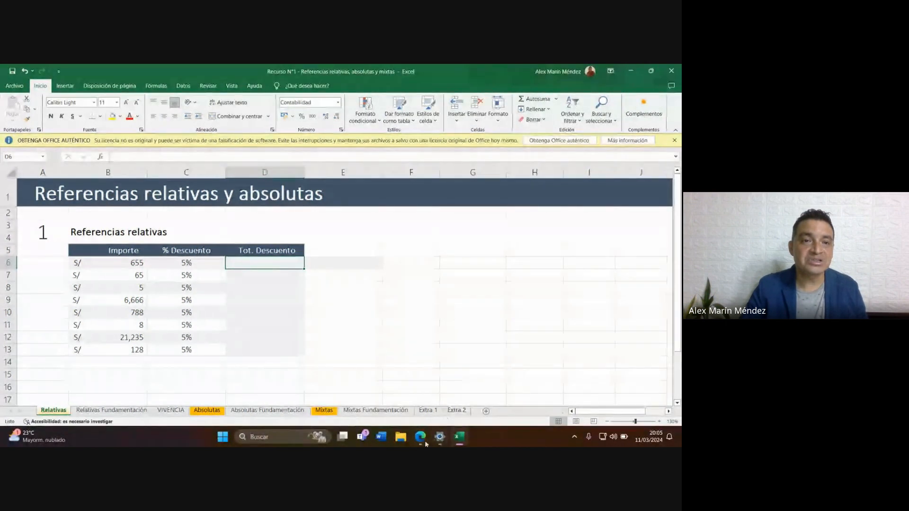
# Switch to the Google Meet call and open its in-call messages.
pyautogui.moveTo(422, 441)
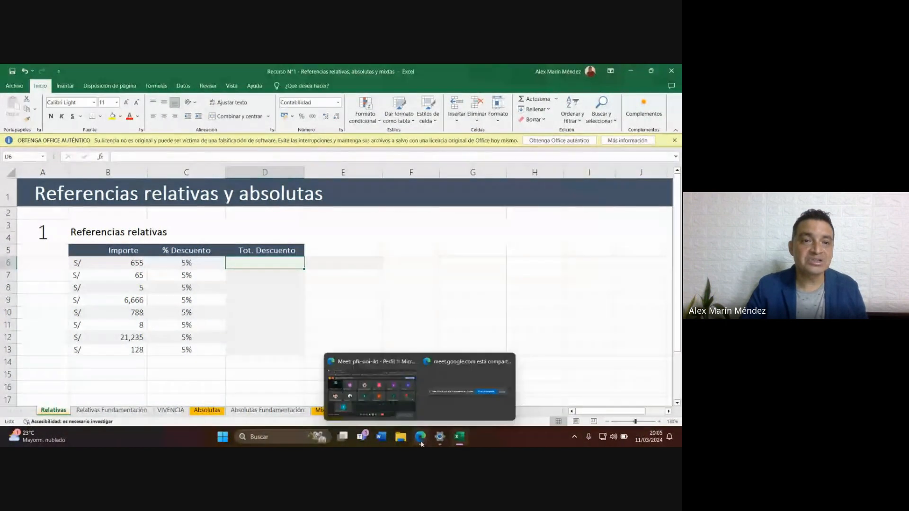
pyautogui.click(375, 408)
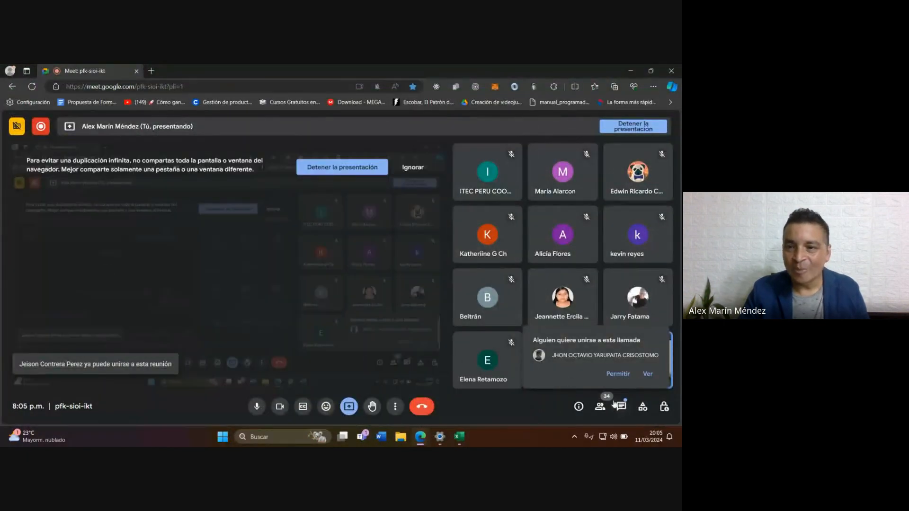
pyautogui.click(621, 407)
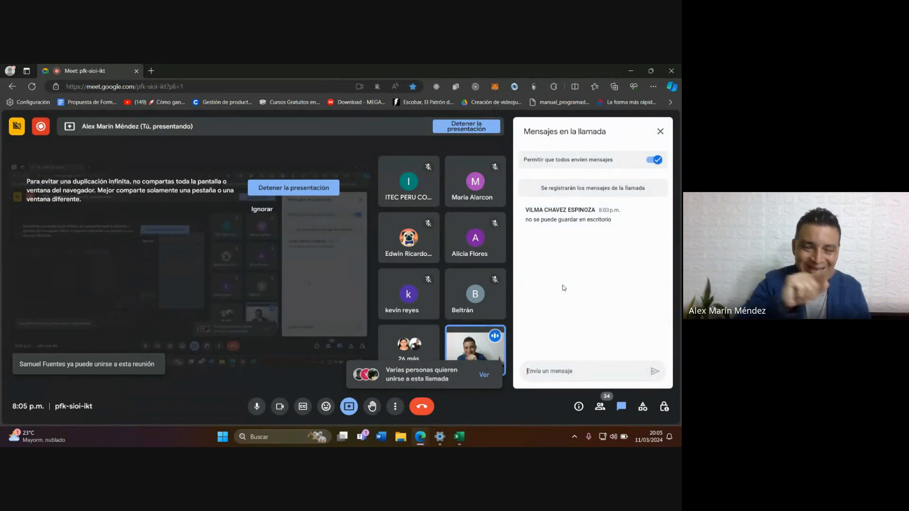
# Return to the Excel workbook and review the % Descuento, Importe and Tot. Descuento cells of row 6.
pyautogui.click(465, 444)
pyautogui.click(192, 262)
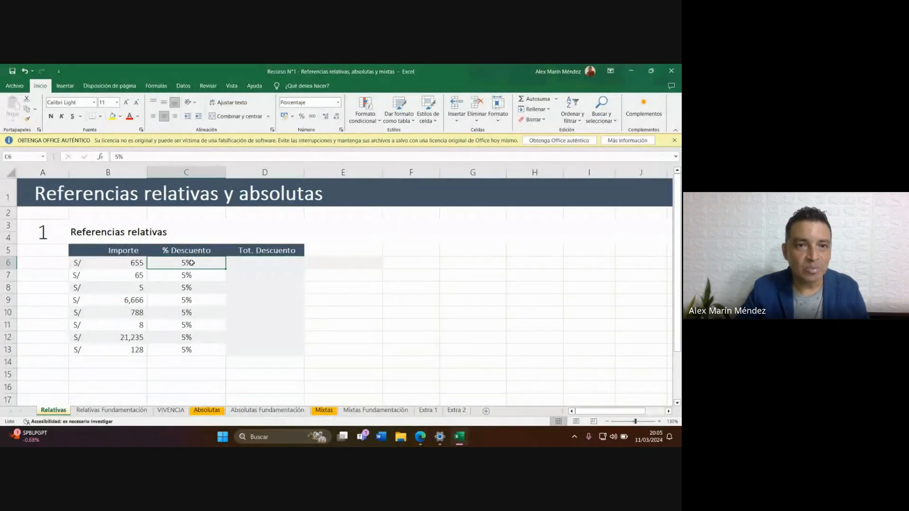
pyautogui.click(132, 264)
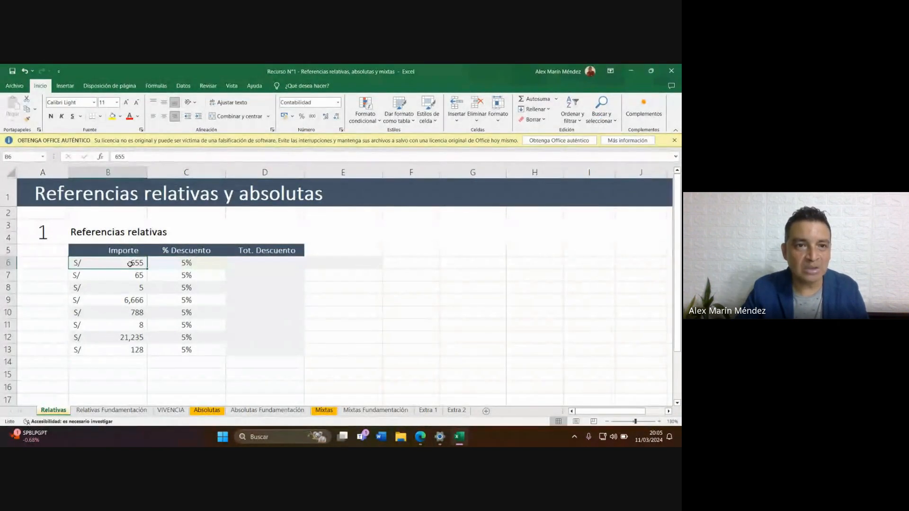
pyautogui.click(275, 262)
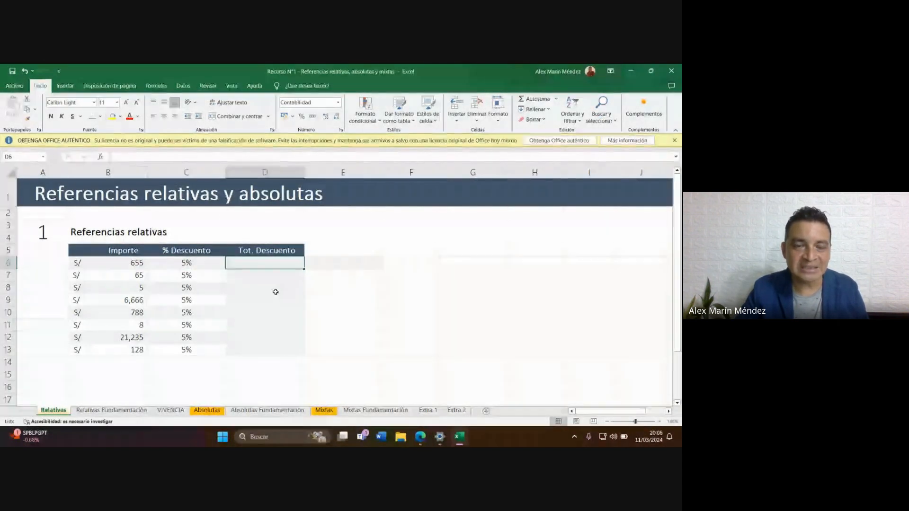
# Check the participants' chat replies in the Google Meet call and return to the Excel workbook.
pyautogui.click(420, 436)
pyautogui.click(369, 386)
pyautogui.click(550, 369)
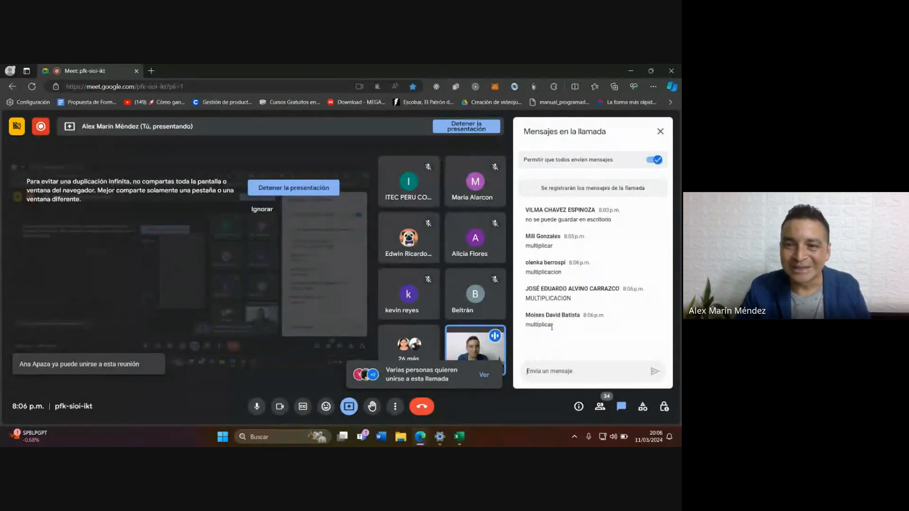
pyautogui.click(458, 437)
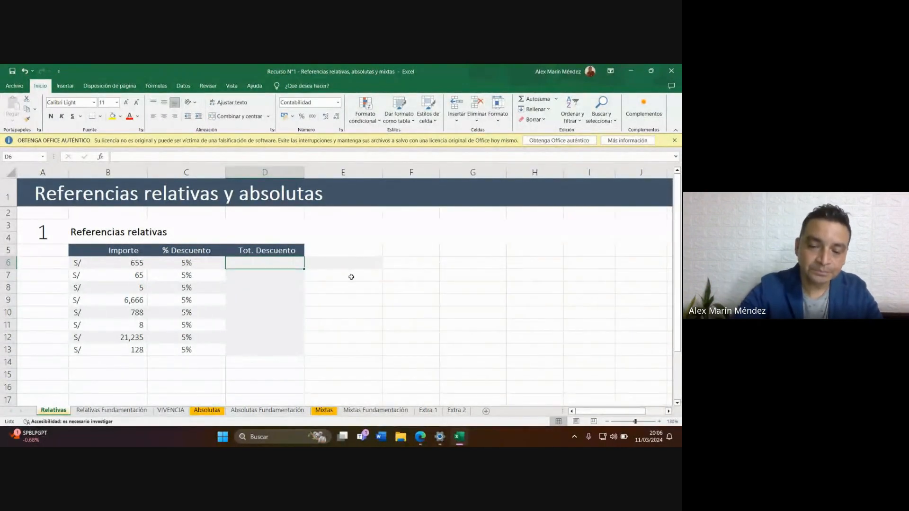
# Calculate the first row's total discount in D6 with the formula =B6*C6.
pyautogui.write('=')
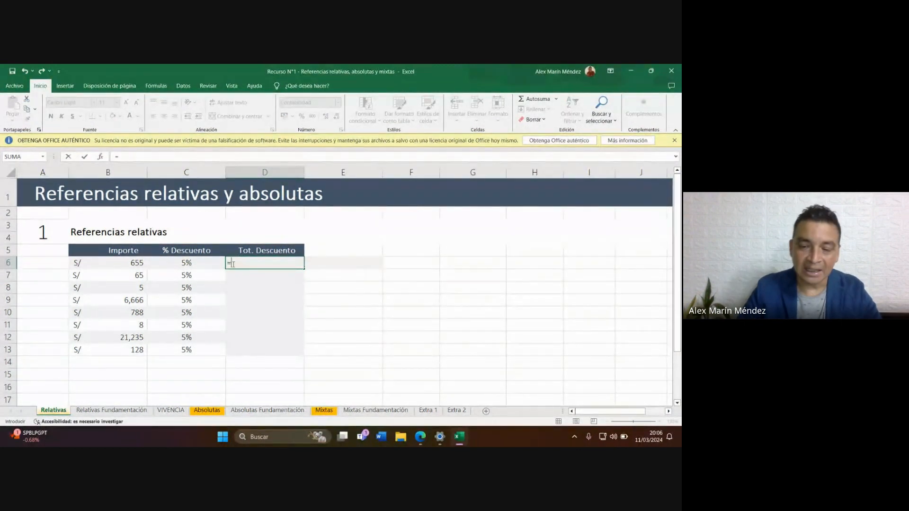
pyautogui.click(136, 264)
pyautogui.write('*')
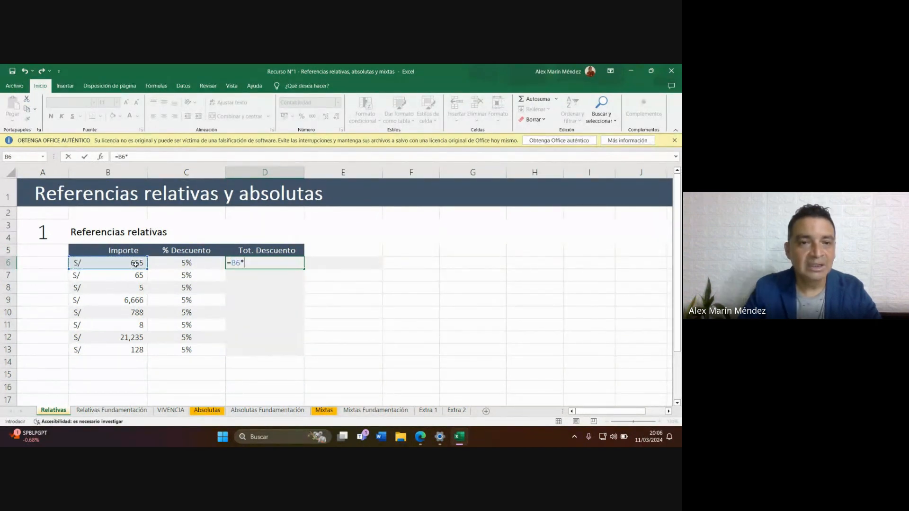
pyautogui.click(149, 263)
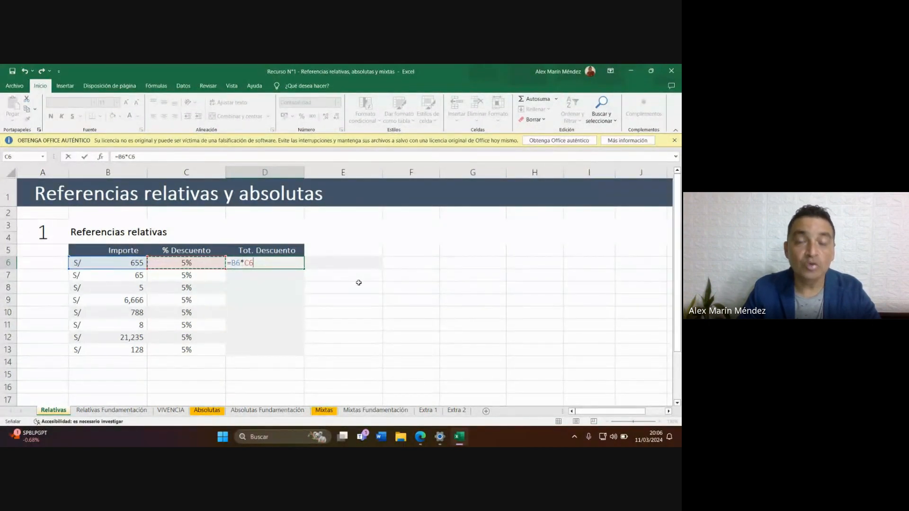
pyautogui.click(269, 265)
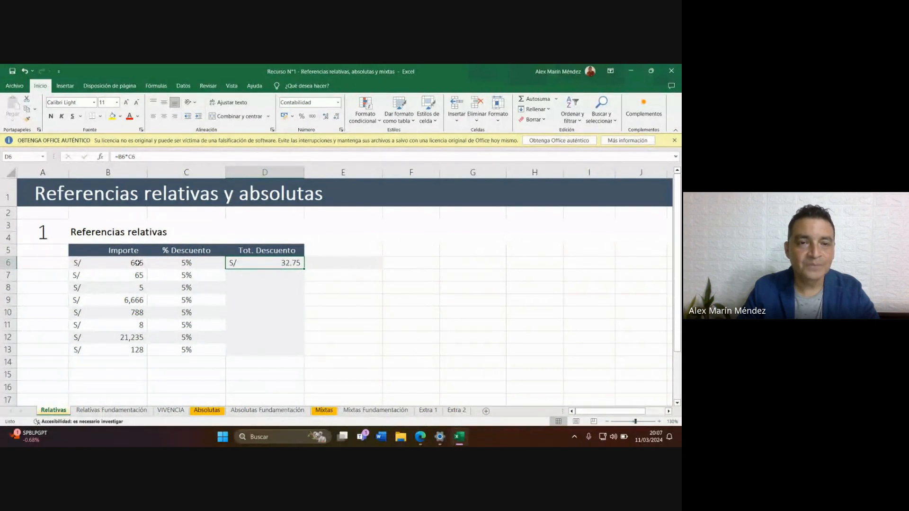
# Calculate the second row's total discount in D7 with the formula =B7*C7.
pyautogui.click(264, 277)
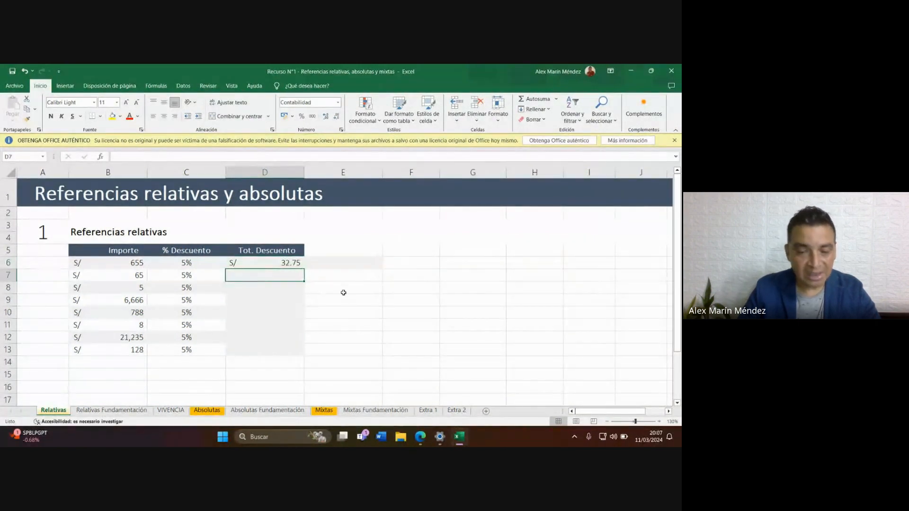
pyautogui.write('=')
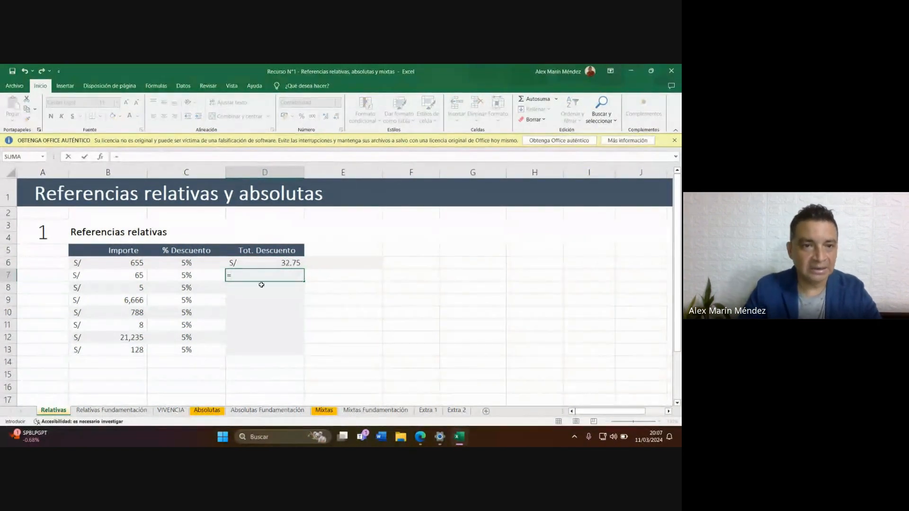
pyautogui.click(112, 275)
pyautogui.write('*')
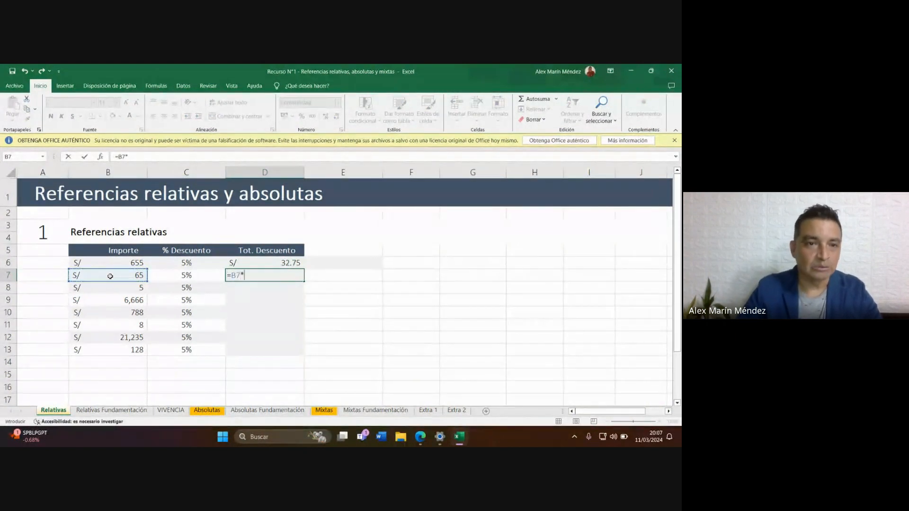
pyautogui.click(208, 276)
pyautogui.press('Return')
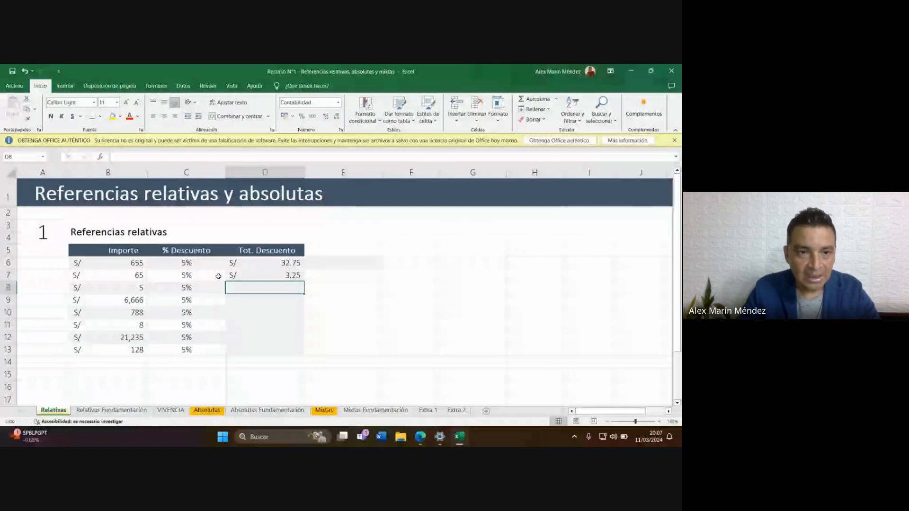
# Check the references in D6's formula and fill it down the Tot. Descuento column through D13.
pyautogui.click(278, 263)
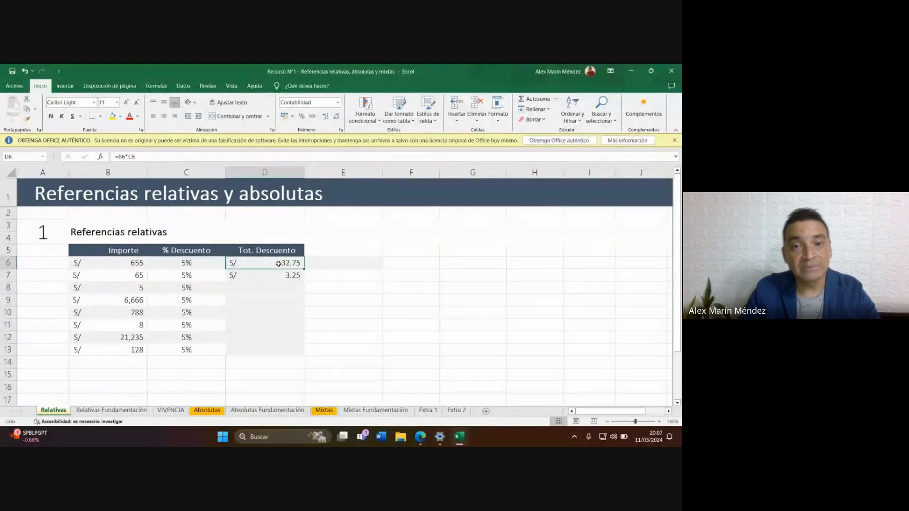
pyautogui.doubleClick(236, 263)
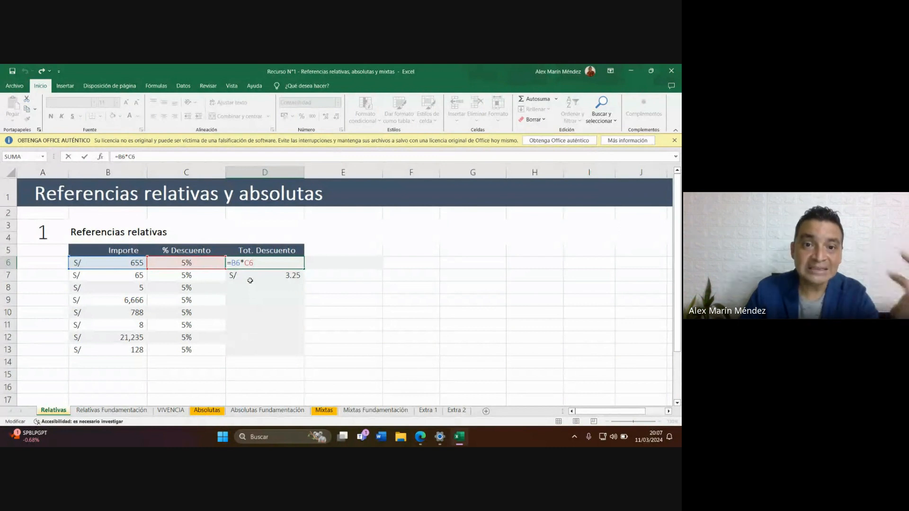
pyautogui.click(326, 263)
pyautogui.click(284, 263)
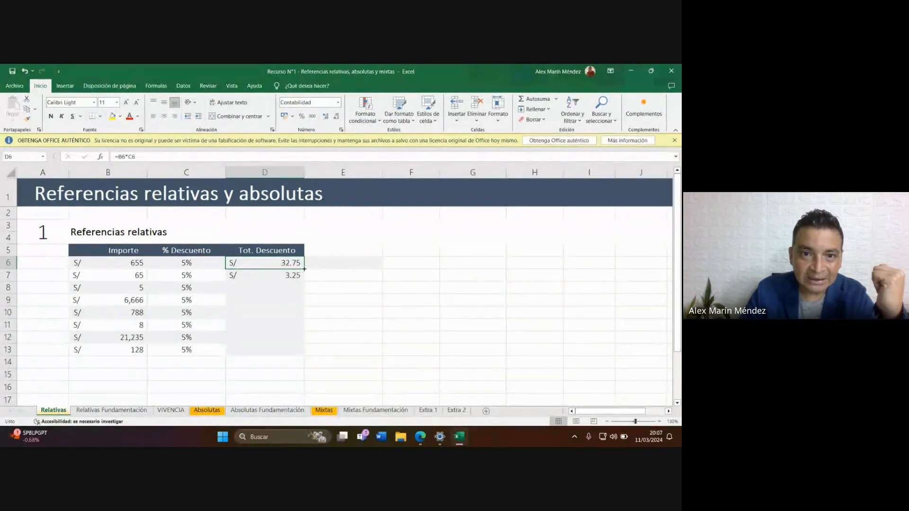
pyautogui.moveTo(305, 269); pyautogui.dragTo(304, 356)
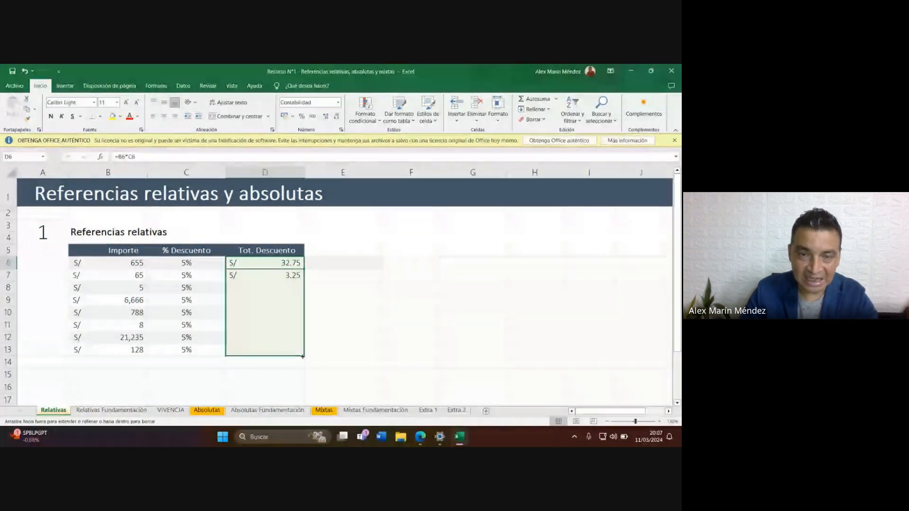
pyautogui.moveTo(302, 355)
pyautogui.mouseDown()
pyautogui.moveTo(304, 268)
pyautogui.moveTo(301, 352)
pyautogui.mouseUp()
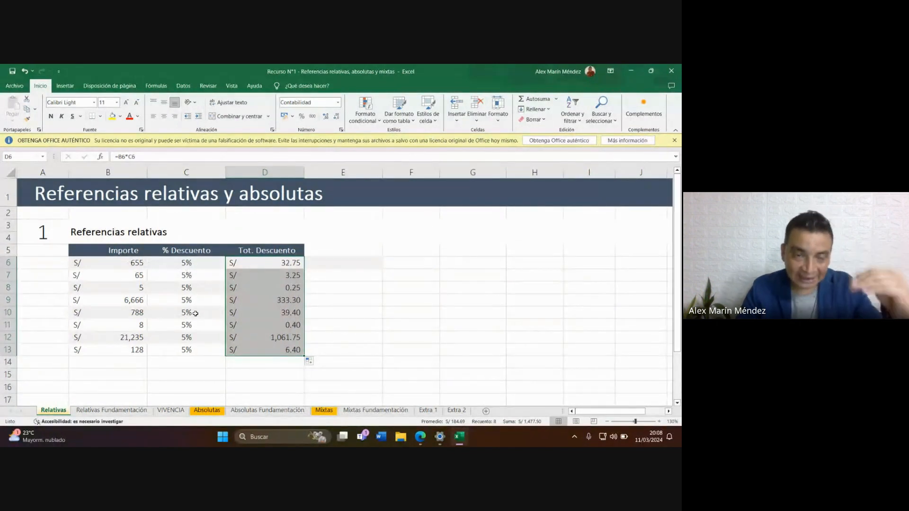
# Inspect the formulas in D6 through D9 one by one to see how their relative references shift by row.
pyautogui.doubleClick(265, 263)
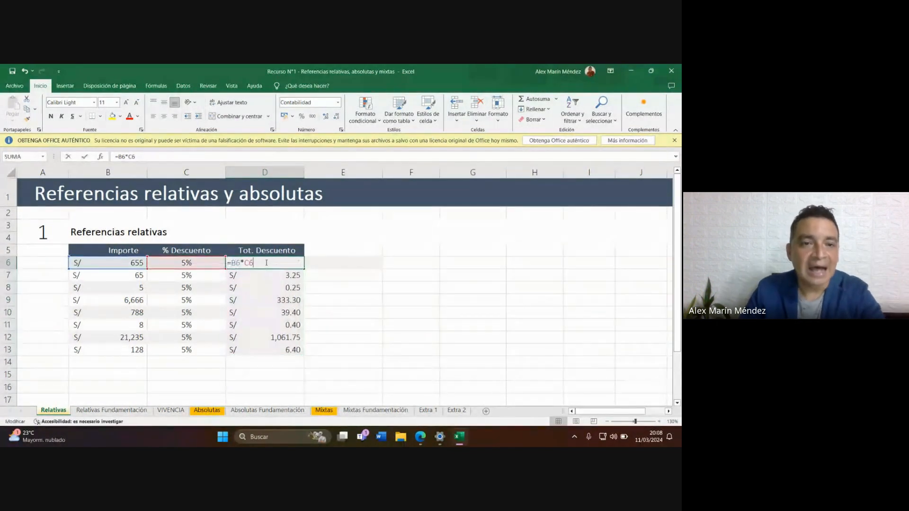
pyautogui.press('Return')
pyautogui.doubleClick(284, 277)
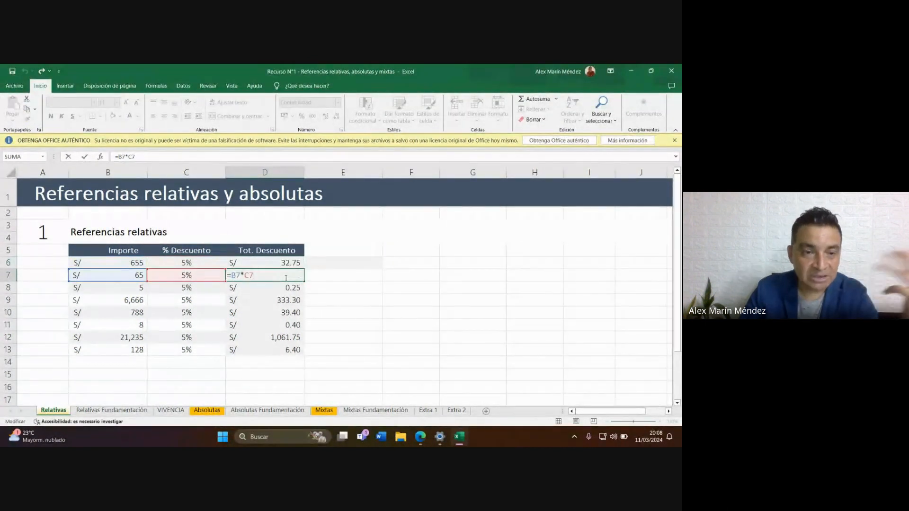
pyautogui.press('Return')
pyautogui.doubleClick(277, 285)
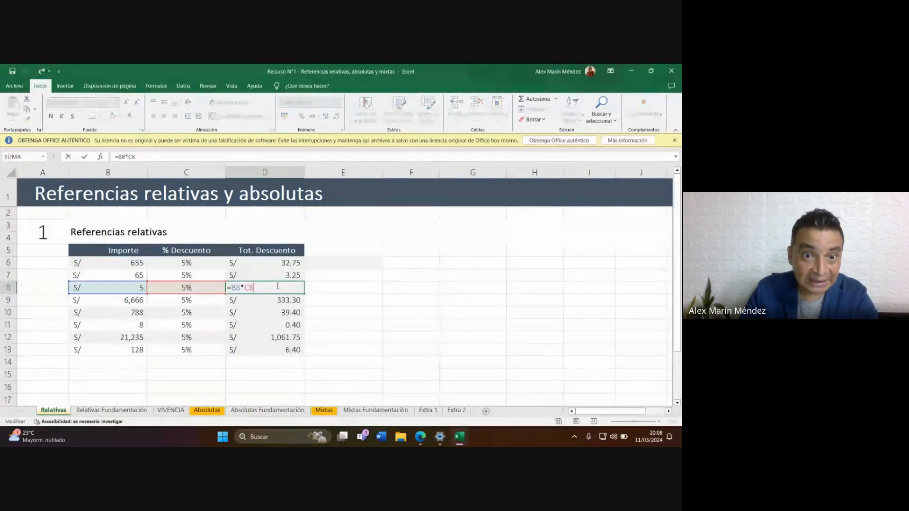
pyautogui.press('Return')
pyautogui.doubleClick(270, 302)
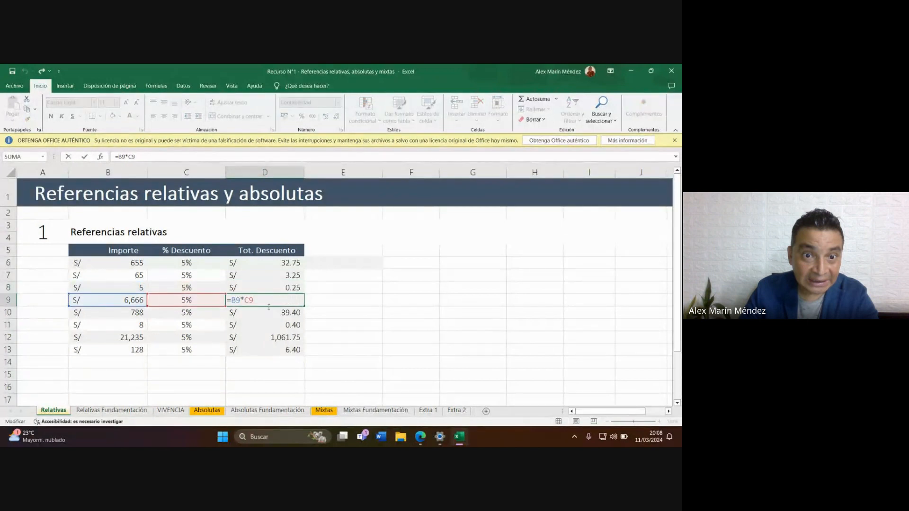
pyautogui.click(326, 327)
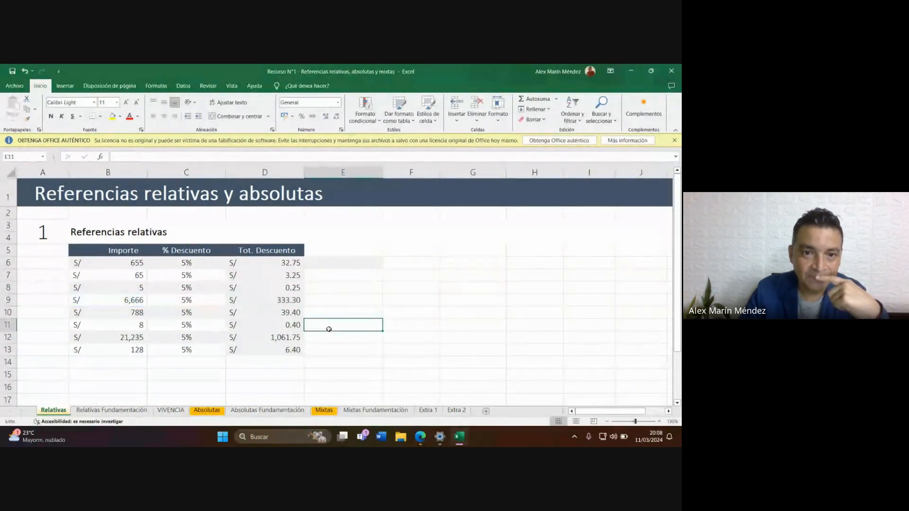
# Check the newest chat messages in the Google Meet call, then return to the Excel workbook and select E6.
pyautogui.click(421, 434)
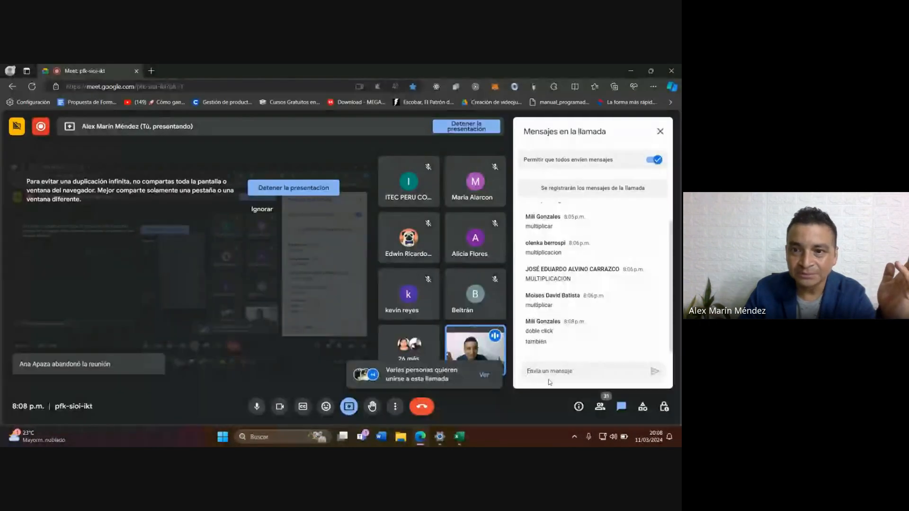
pyautogui.click(545, 374)
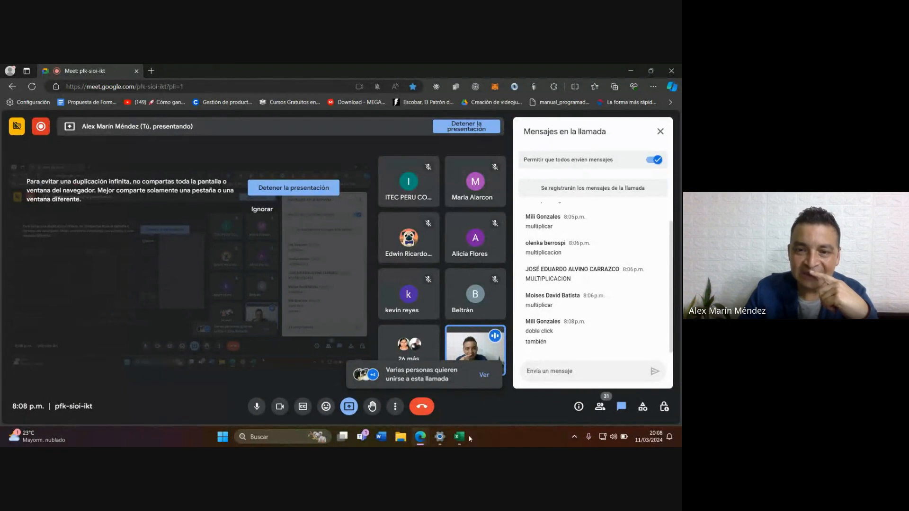
pyautogui.click(459, 436)
pyautogui.click(337, 252)
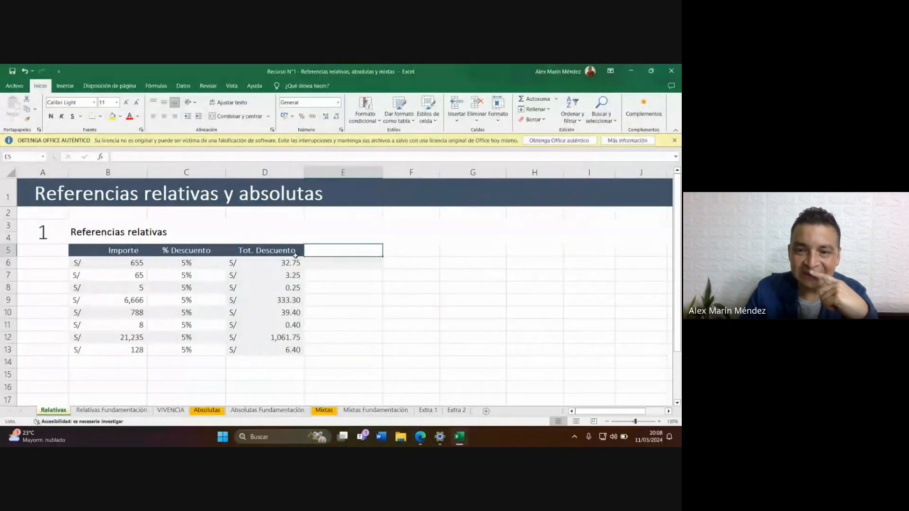
pyautogui.click(331, 262)
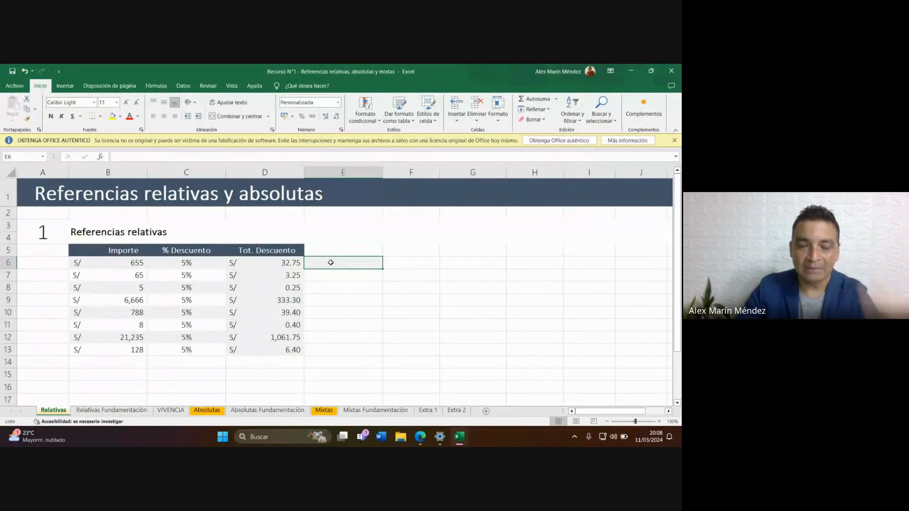
# Look for a multiplication function by starting the formula =multipl in E6, and clear the entry.
pyautogui.write('=mul')
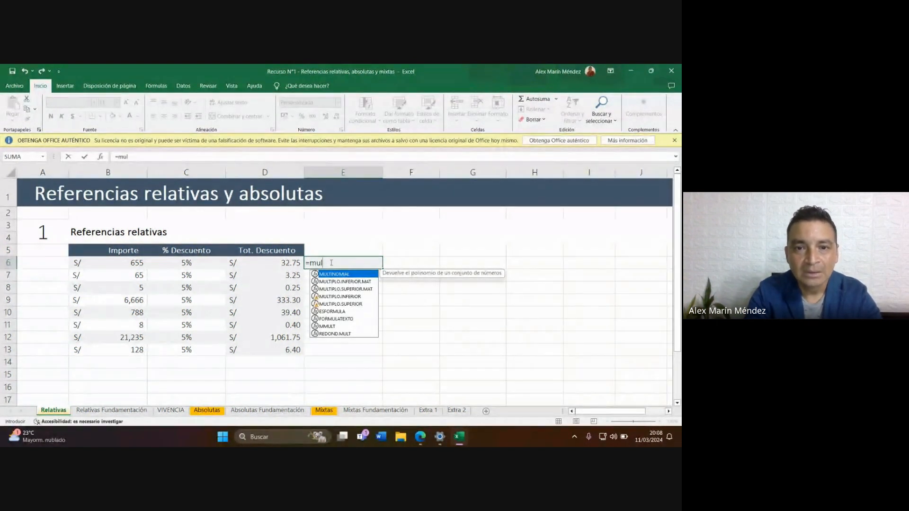
pyautogui.write('tipl')
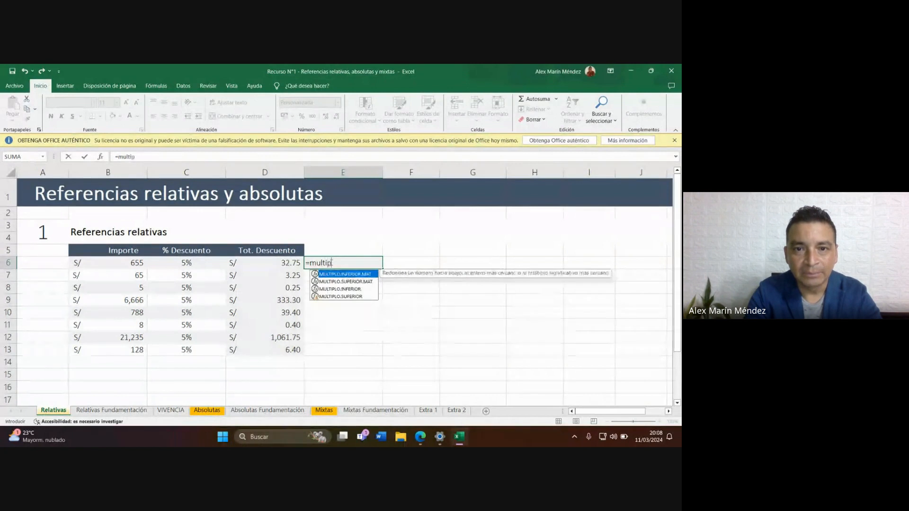
pyautogui.press('BackSpace')
pyautogui.press('BackSpace')
pyautogui.press('BackSpace')
pyautogui.press('BackSpace')
pyautogui.press('BackSpace')
pyautogui.press('BackSpace')
pyautogui.press('BackSpace')
pyautogui.press('BackSpace')
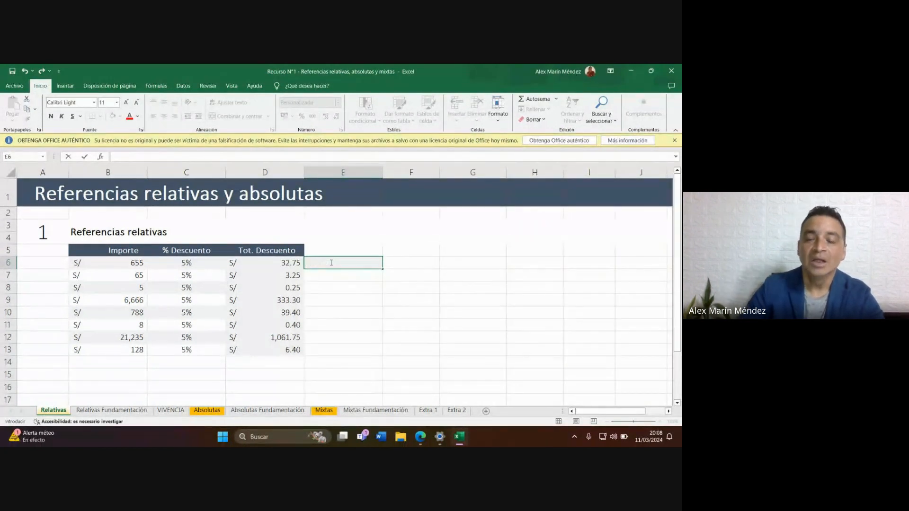
# Look at the suggested summing functions for =sumar and =suma in E6, and clear the entry.
pyautogui.write('=sumar')
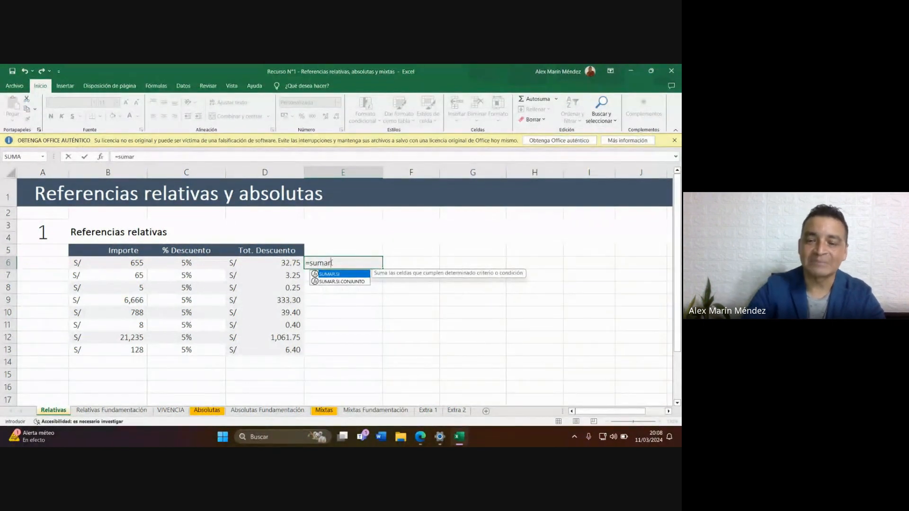
pyautogui.press('BackSpace')
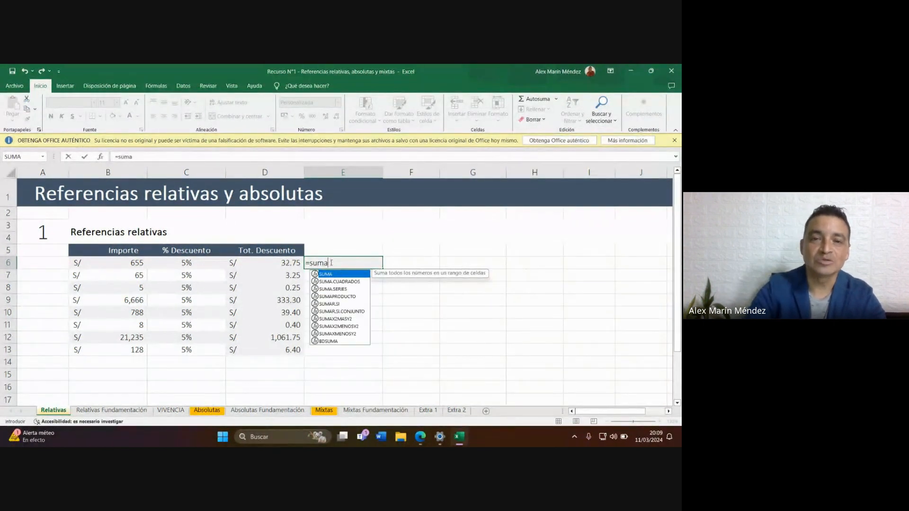
pyautogui.press('BackSpace')
pyautogui.press('BackSpace')
pyautogui.press('BackSpace')
pyautogui.press('BackSpace')
pyautogui.press('BackSpace')
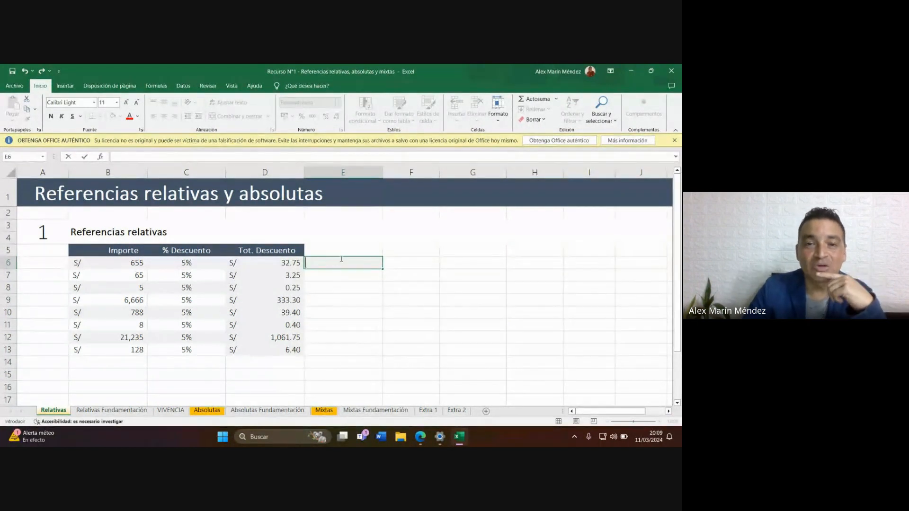
# Clear the discount formulas in D7:D13 and refill the column by copying D6's formula down through D13.
pyautogui.click(285, 263)
pyautogui.moveTo(285, 275); pyautogui.dragTo(299, 350)
pyautogui.press('Delete')
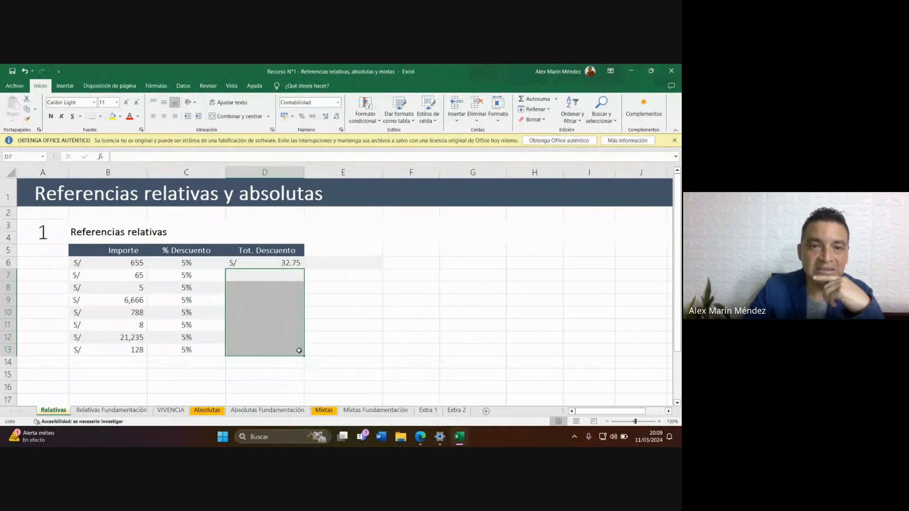
pyautogui.click(286, 263)
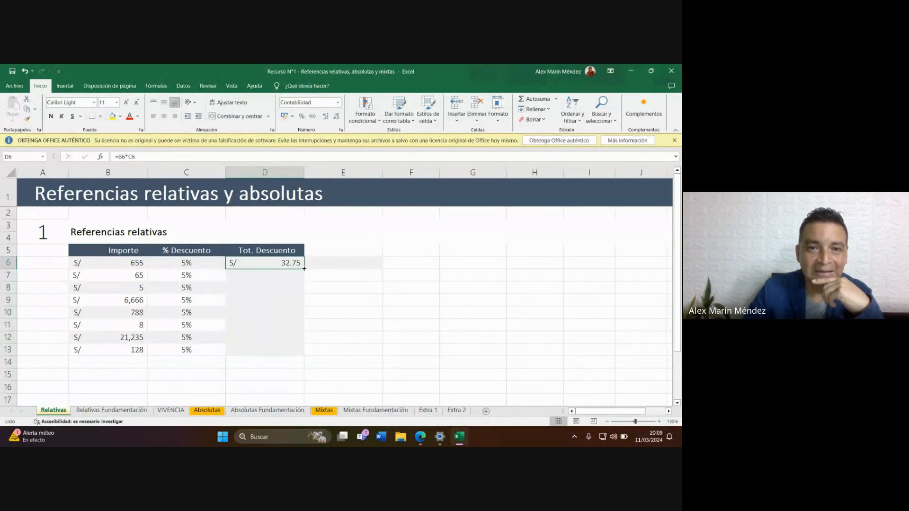
pyautogui.doubleClick(304, 268)
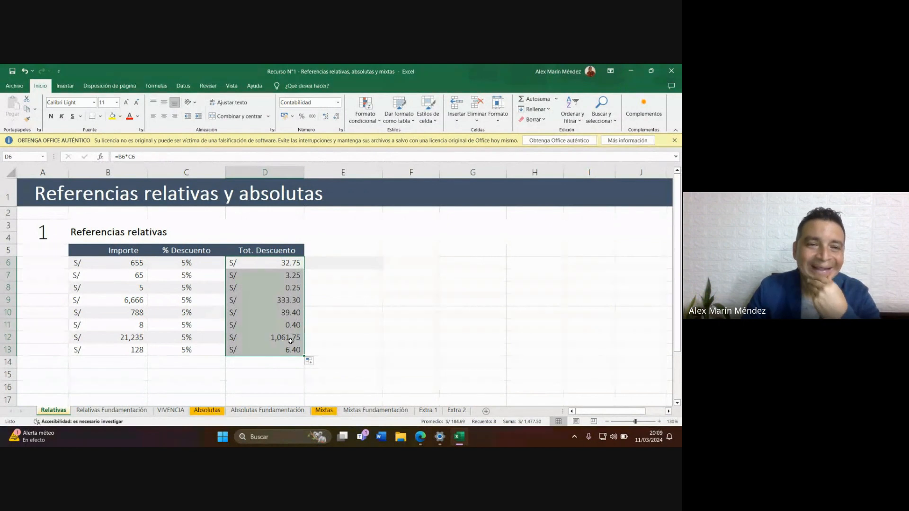
pyautogui.click(344, 275)
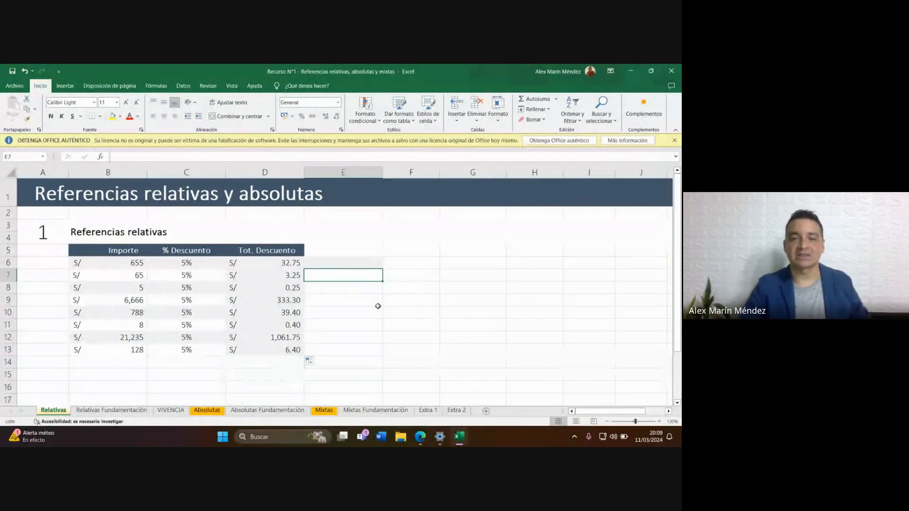
# Switch to the Google Meet call to read the participants' replies in the chat, and return to the Excel workbook.
pyautogui.click(420, 436)
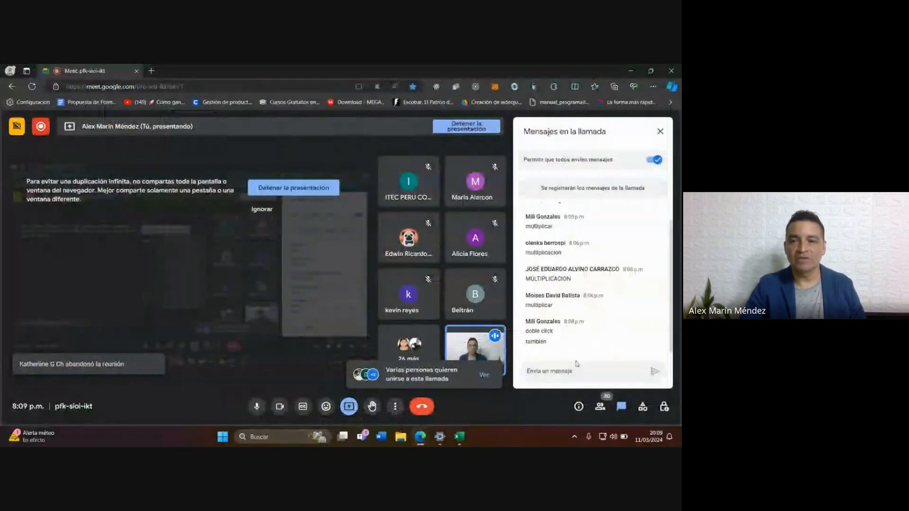
pyautogui.click(551, 371)
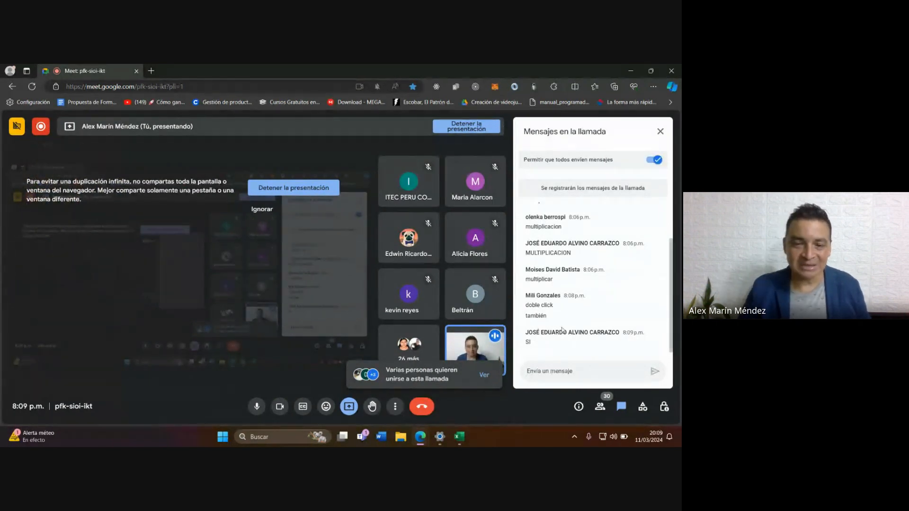
pyautogui.click(460, 442)
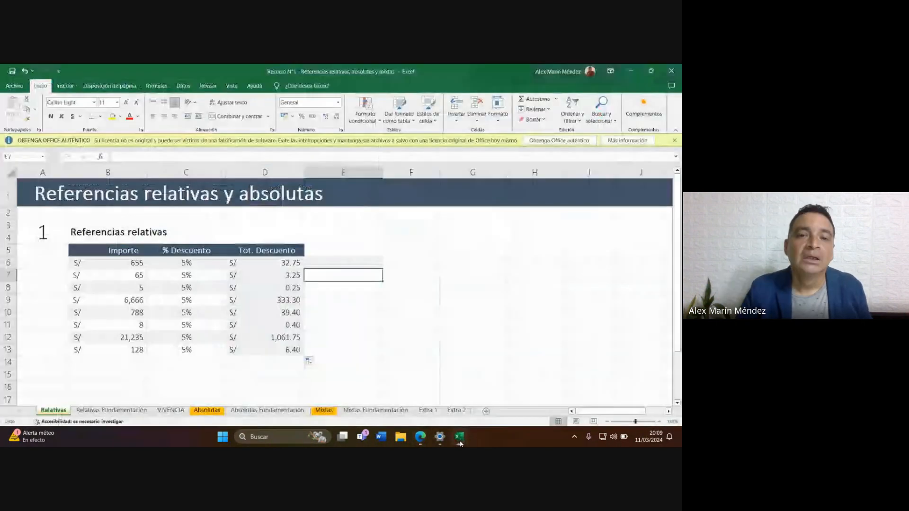
# Examine the formulas in D6 through D11 row by row, highlighting the individual references in D6 and D10.
pyautogui.doubleClick(233, 263)
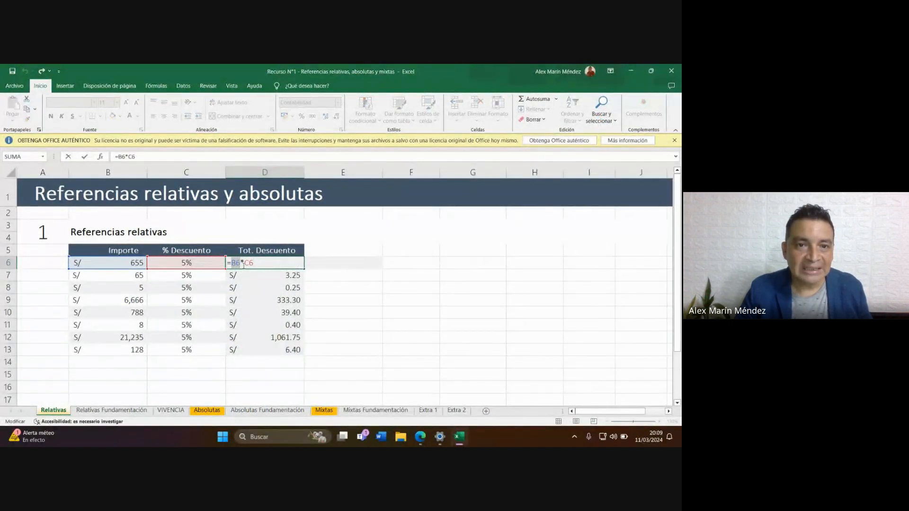
pyautogui.moveTo(245, 263); pyautogui.dragTo(256, 263)
pyautogui.click(248, 263)
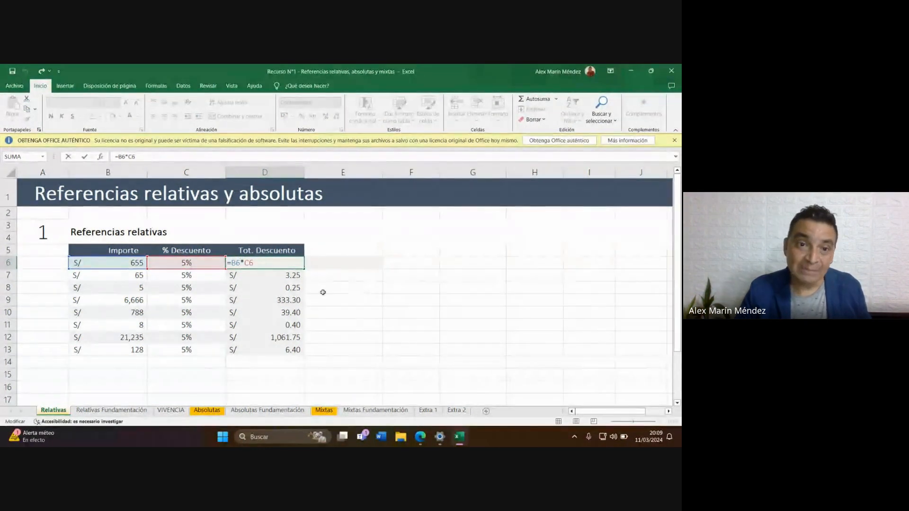
pyautogui.doubleClick(235, 275)
pyautogui.doubleClick(253, 289)
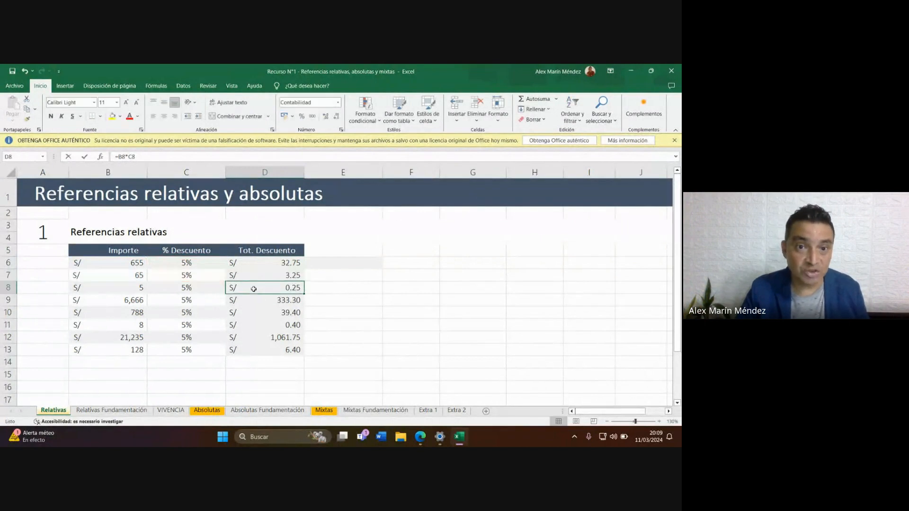
pyautogui.doubleClick(250, 300)
pyautogui.doubleClick(247, 311)
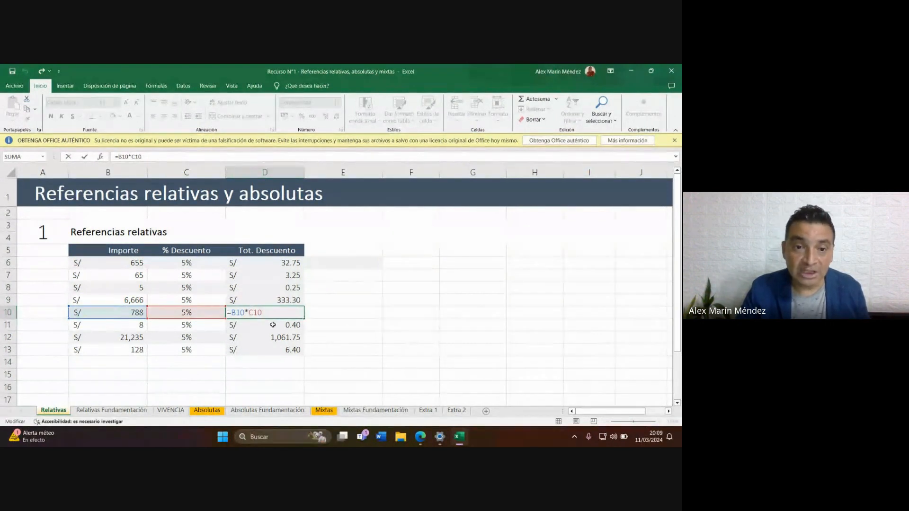
pyautogui.moveTo(231, 312); pyautogui.dragTo(262, 313)
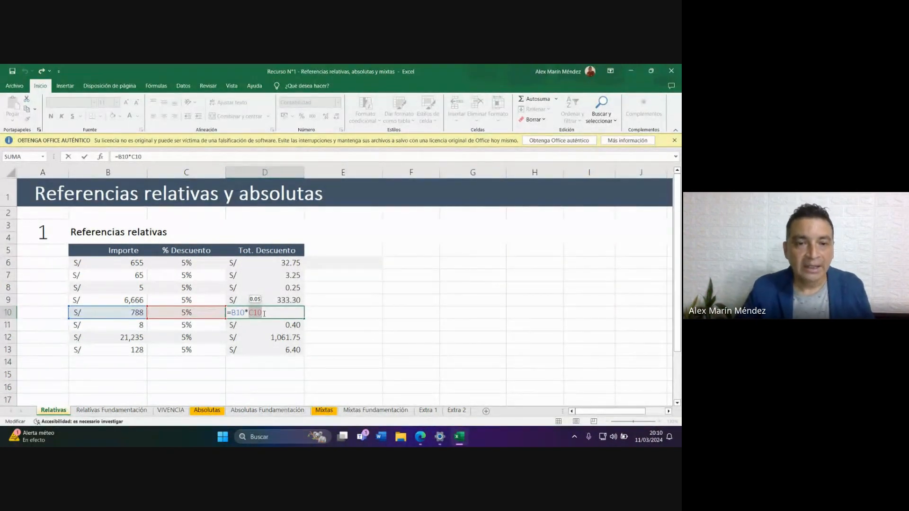
pyautogui.press('Return')
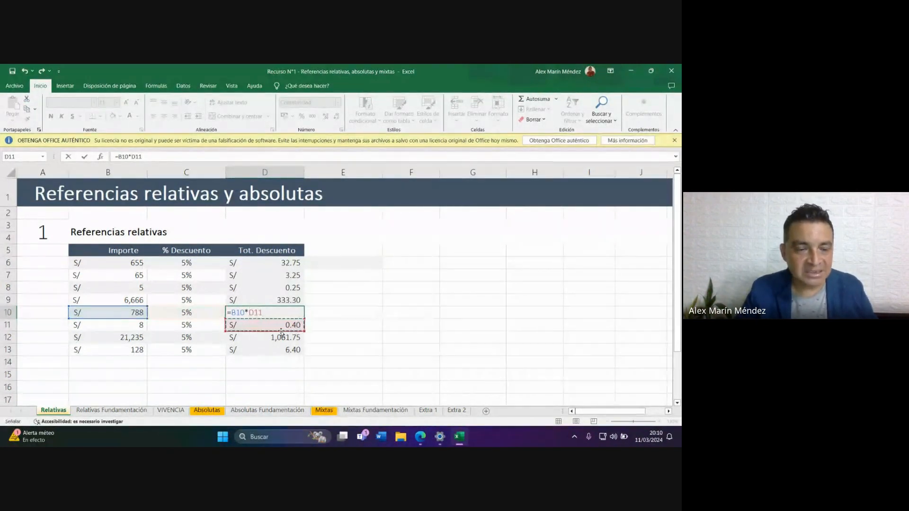
pyautogui.press('Up')
pyautogui.doubleClick(269, 327)
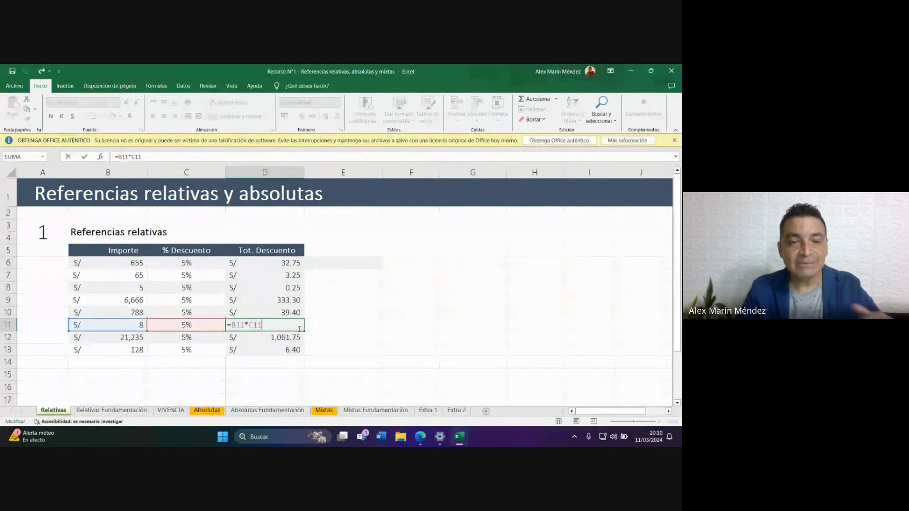
# Review the formulas again from D6 through D10, comparing how the row numbers of their references change.
pyautogui.doubleClick(278, 265)
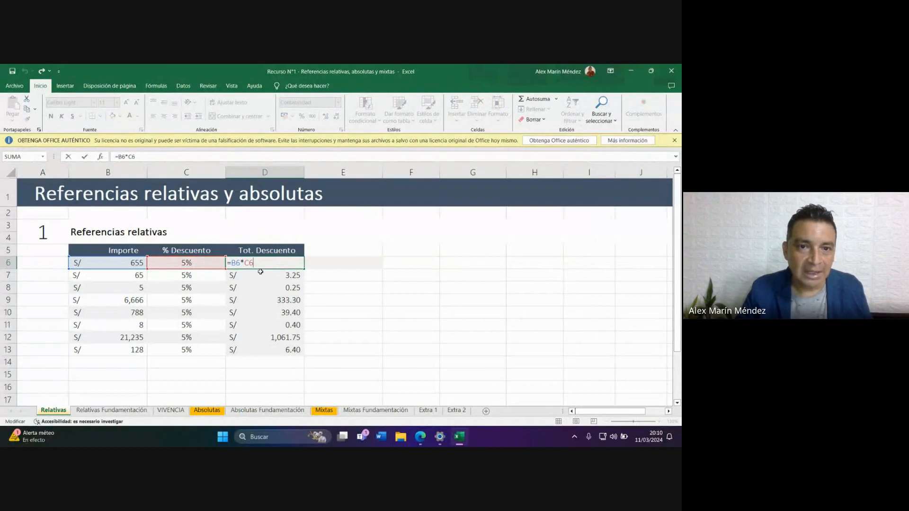
pyautogui.doubleClick(259, 275)
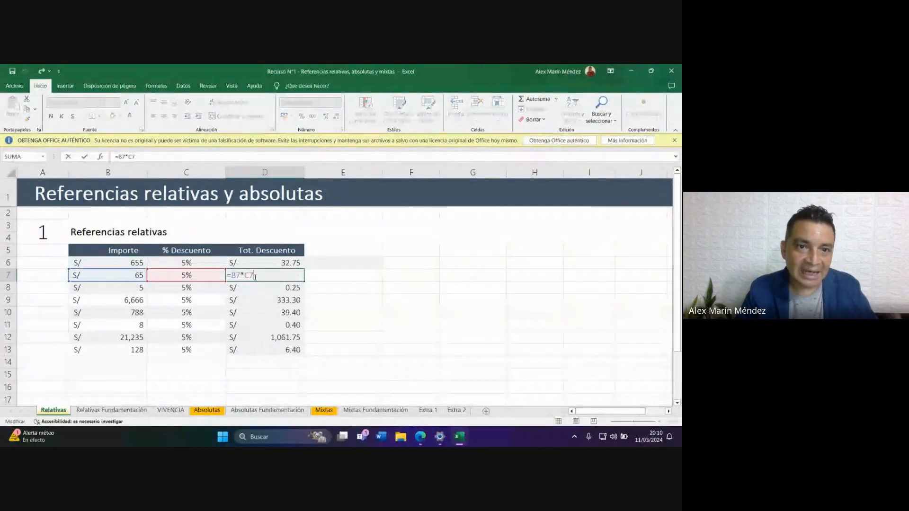
pyautogui.doubleClick(258, 287)
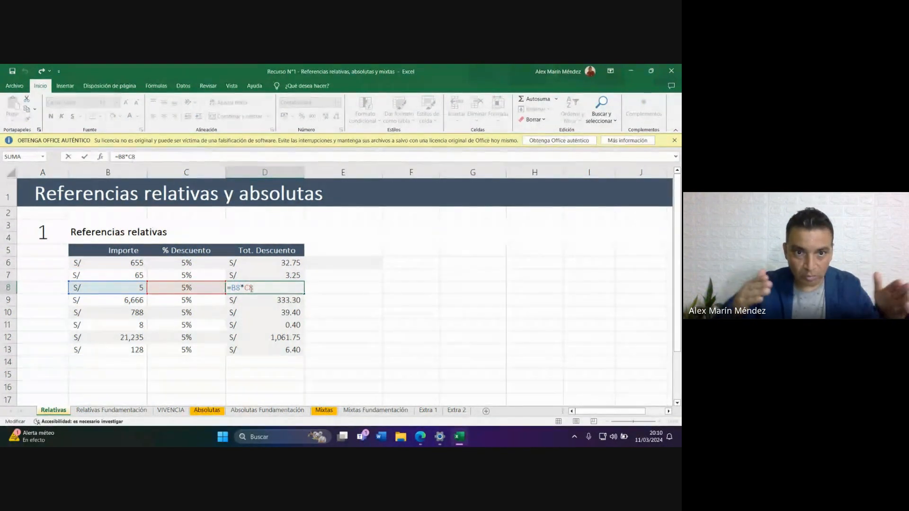
pyautogui.press('Return')
pyautogui.doubleClick(253, 289)
pyautogui.doubleClick(260, 301)
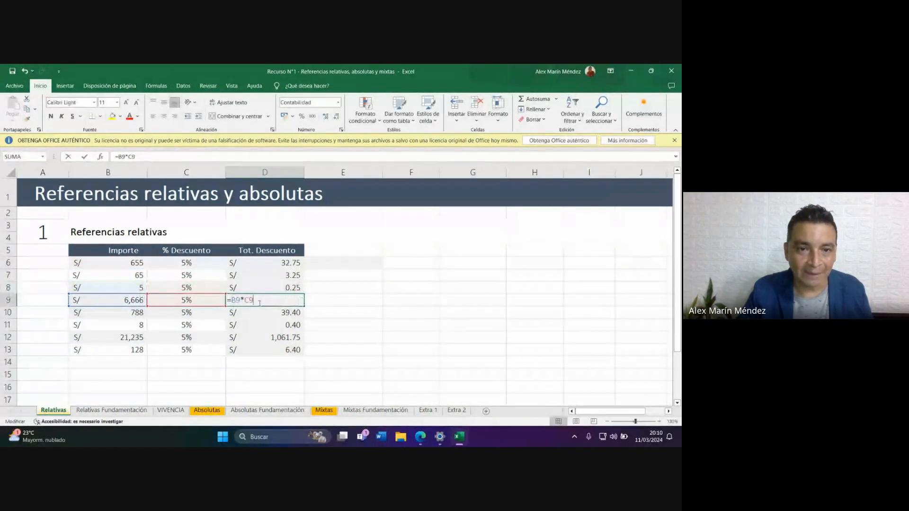
pyautogui.doubleClick(282, 314)
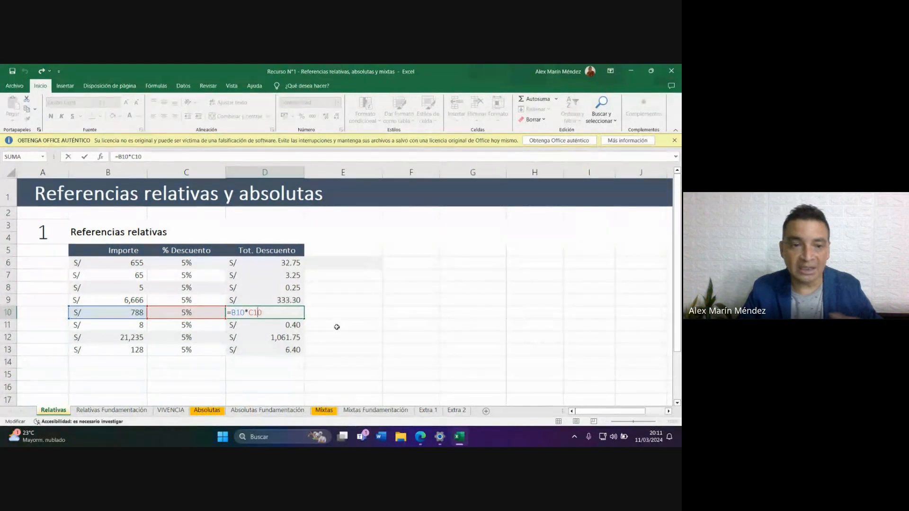
# Review the Relativas Fundamentación sheet down to the NOTAS SEMESTRE 1 example and select I23, the first 50% (PERIODO 1) cell.
pyautogui.click(93, 411)
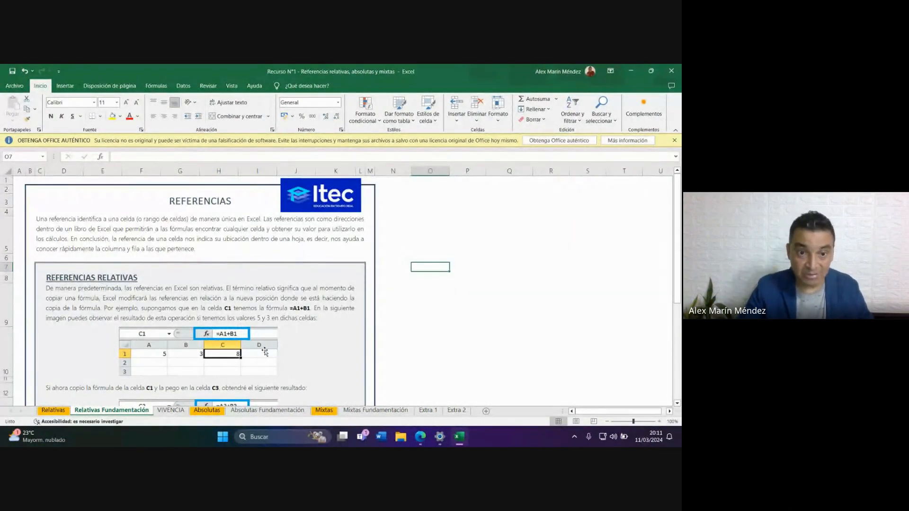
pyautogui.scroll(-3, 281, 367)
pyautogui.scroll(-5, 281, 368)
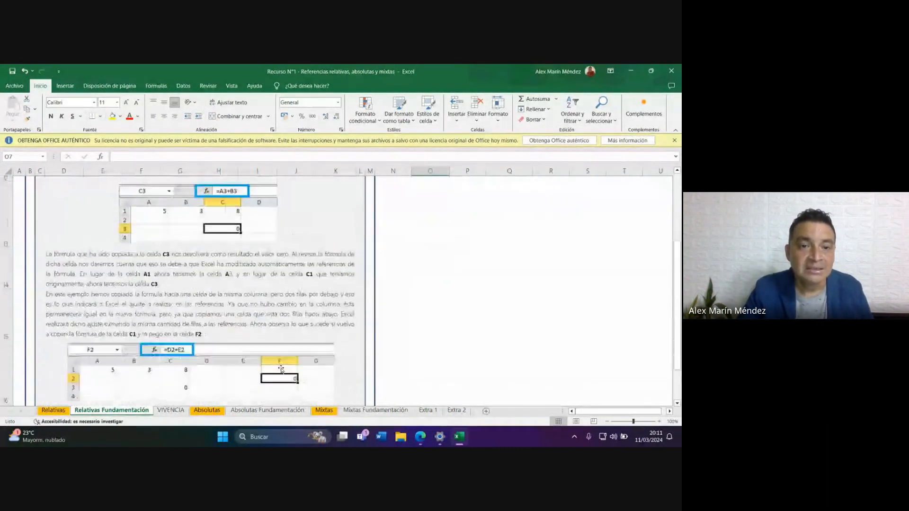
pyautogui.scroll(-2, 281, 369)
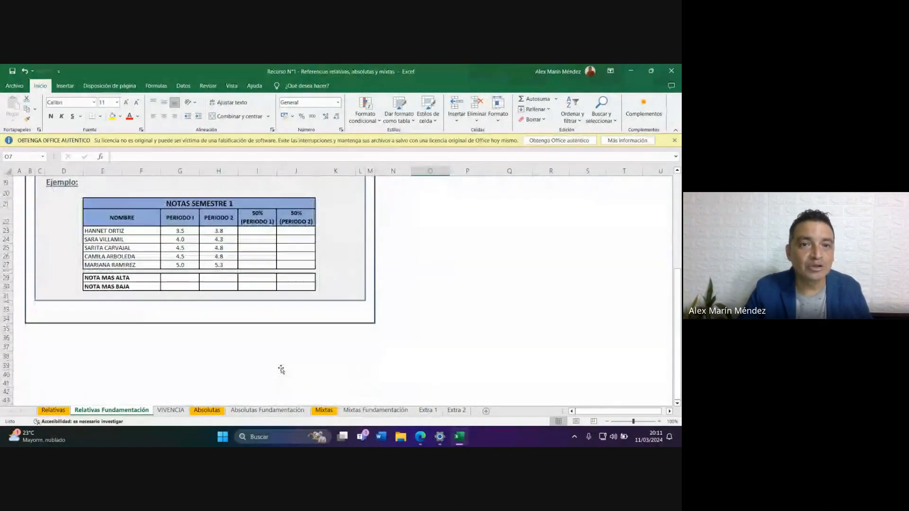
pyautogui.scroll(2, 281, 369)
pyautogui.scroll(-2, 281, 369)
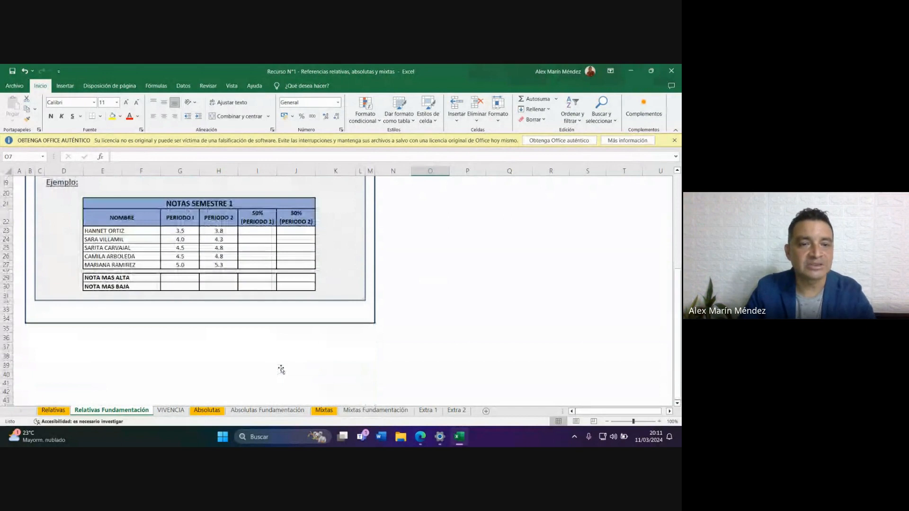
pyautogui.keyDown('ctrl'); pyautogui.scroll(3, 281, 369); pyautogui.keyUp('ctrl')
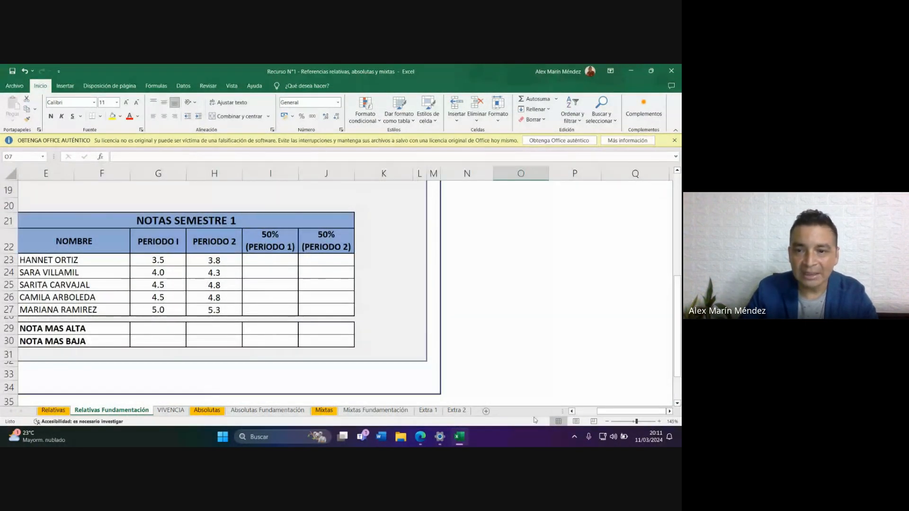
pyautogui.moveTo(595, 415); pyautogui.dragTo(578, 415)
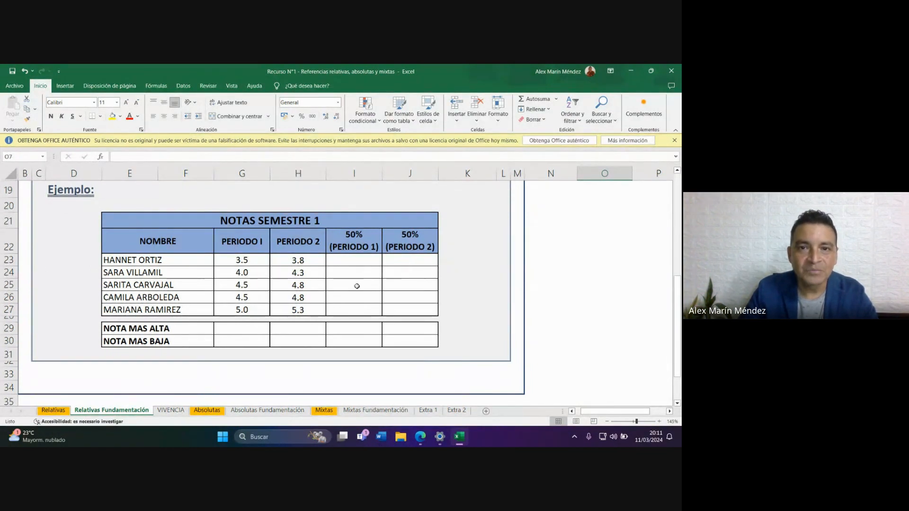
pyautogui.click(351, 261)
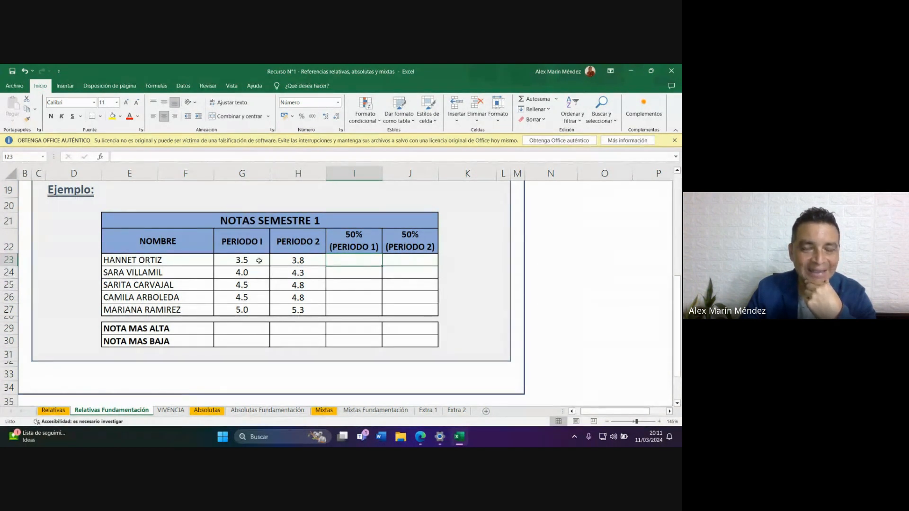
# Switch to the Google Meet call and read the newest chat answer about the grades exercise.
pyautogui.moveTo(420, 436)
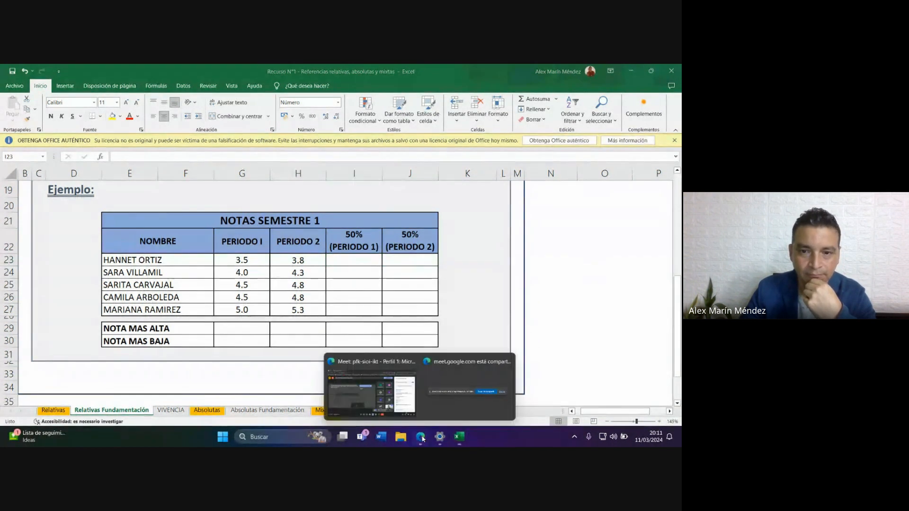
pyautogui.click(385, 394)
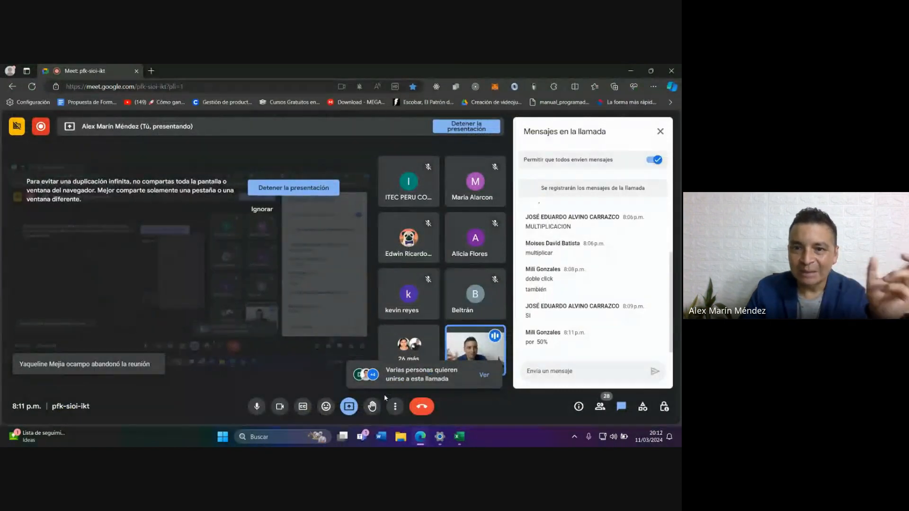
pyautogui.moveTo(459, 436)
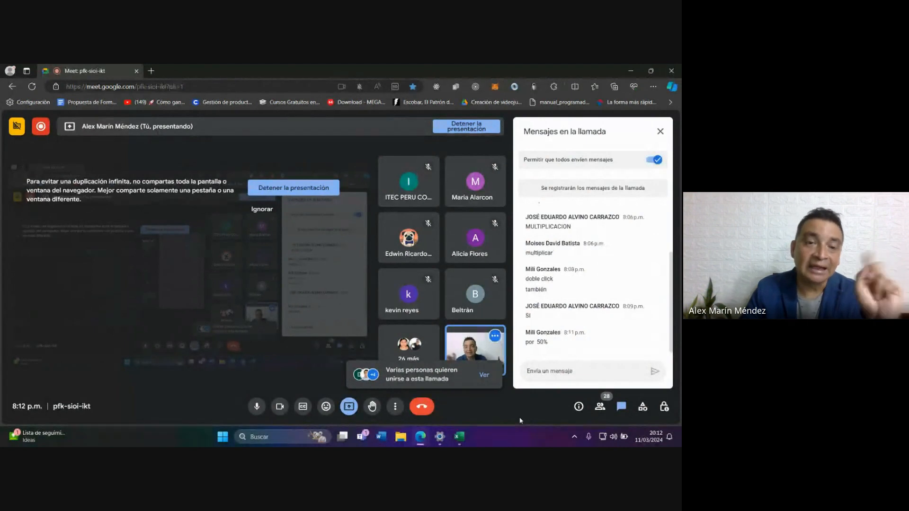
# Return to the Google Meet call and read the participants' newest chat answers about the 50% calculation.
pyautogui.click(459, 436)
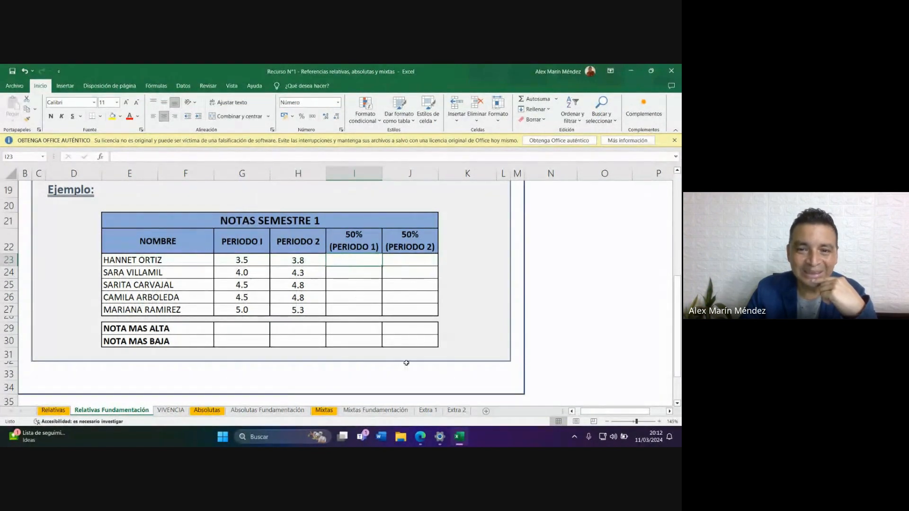
pyautogui.click(373, 379)
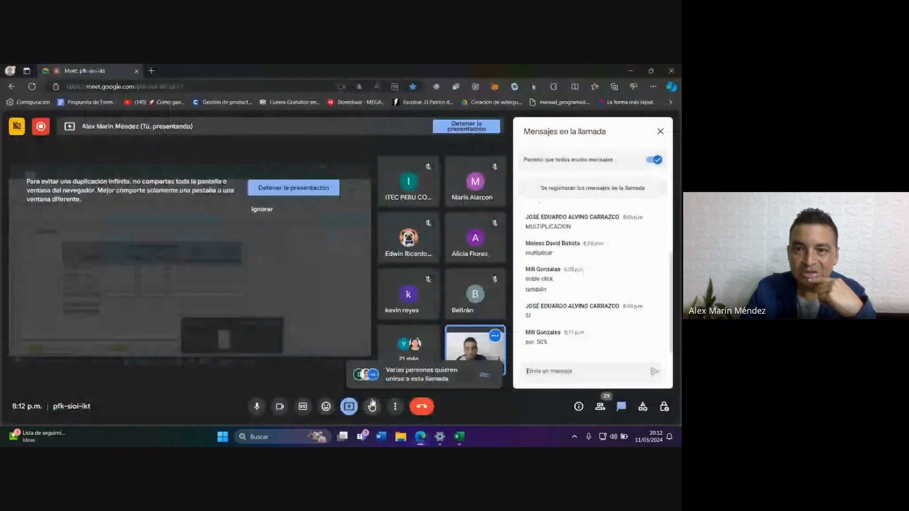
pyautogui.click(549, 372)
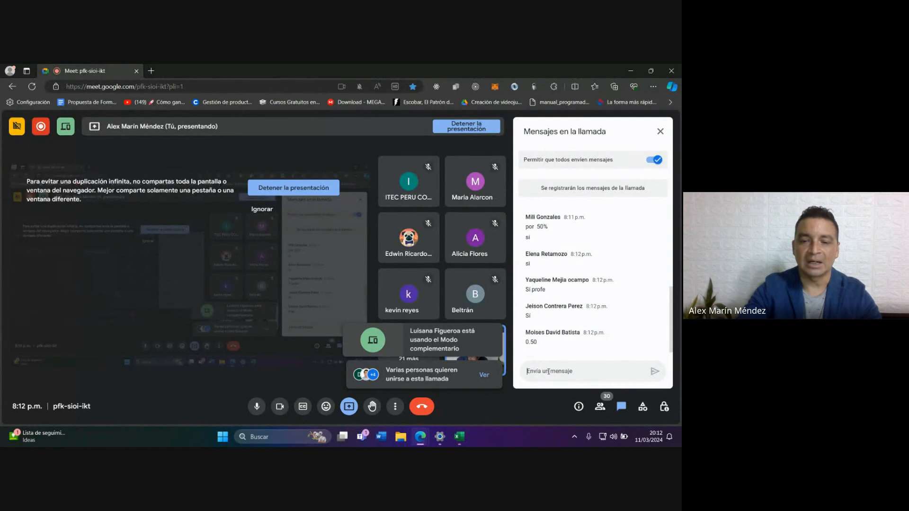
# Switch to Excel and enter =G23*50% in I23, the first 50% (PERIODO 1) cell.
pyautogui.click(459, 436)
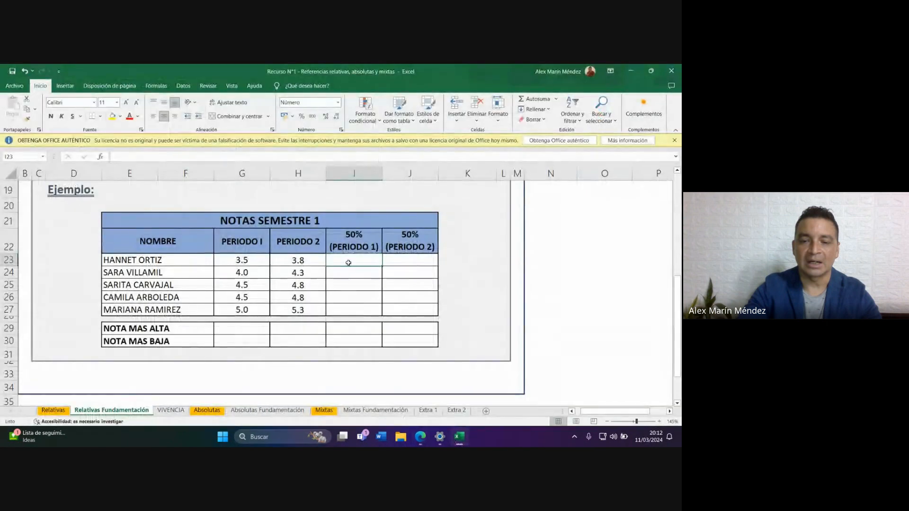
pyautogui.write('=')
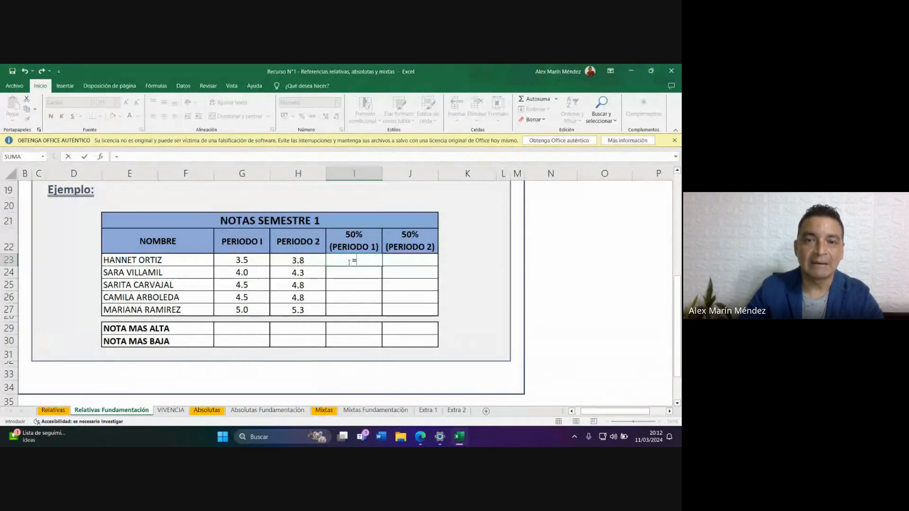
pyautogui.click(242, 260)
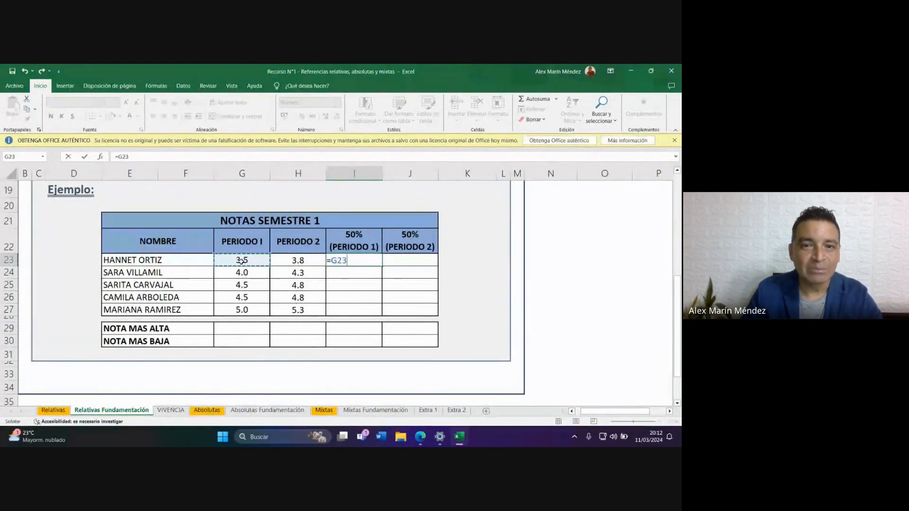
pyautogui.write('*')
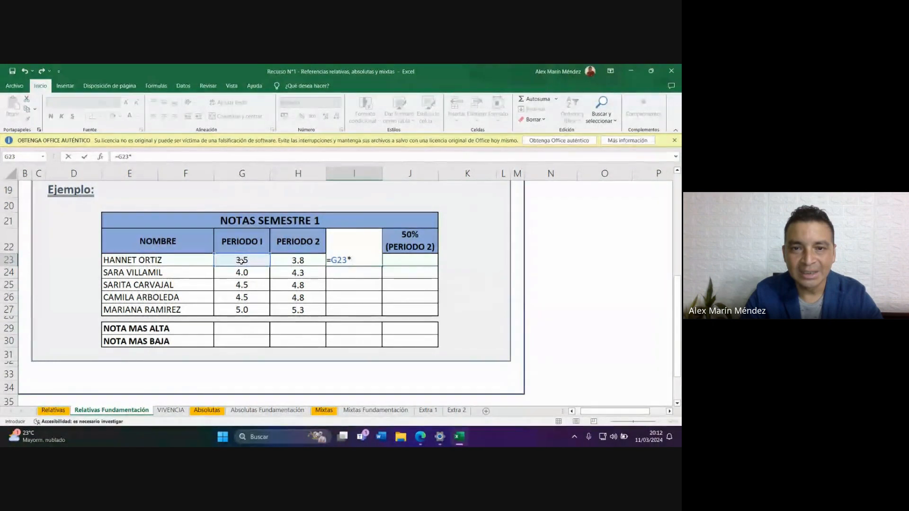
pyautogui.write('50%')
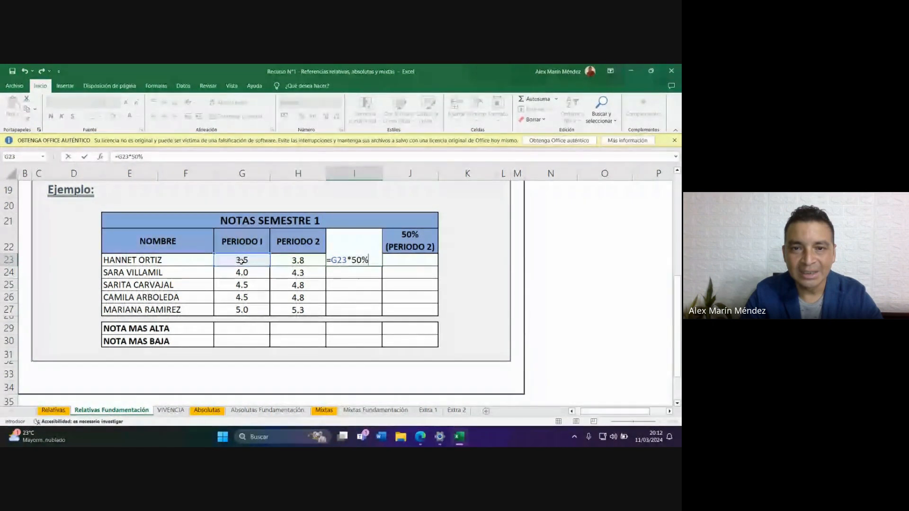
pyautogui.press('Return')
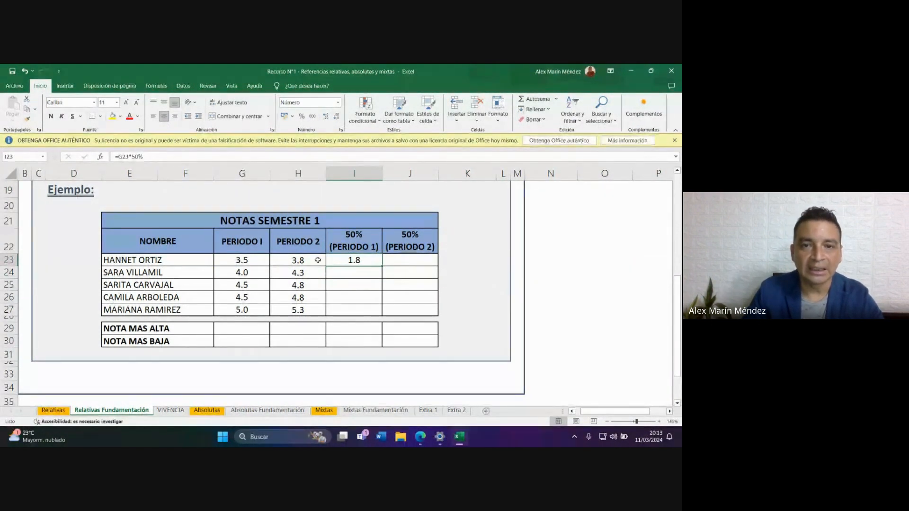
# Try 0.50 and 0.5 in place of 50% in the I23 formula, and restore the factor to 50%.
pyautogui.doubleClick(347, 260)
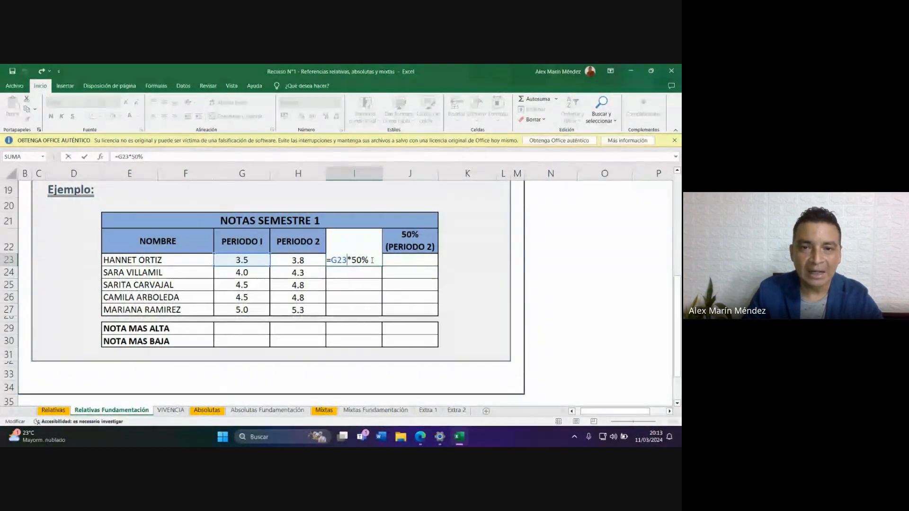
pyautogui.moveTo(372, 260); pyautogui.dragTo(352, 259)
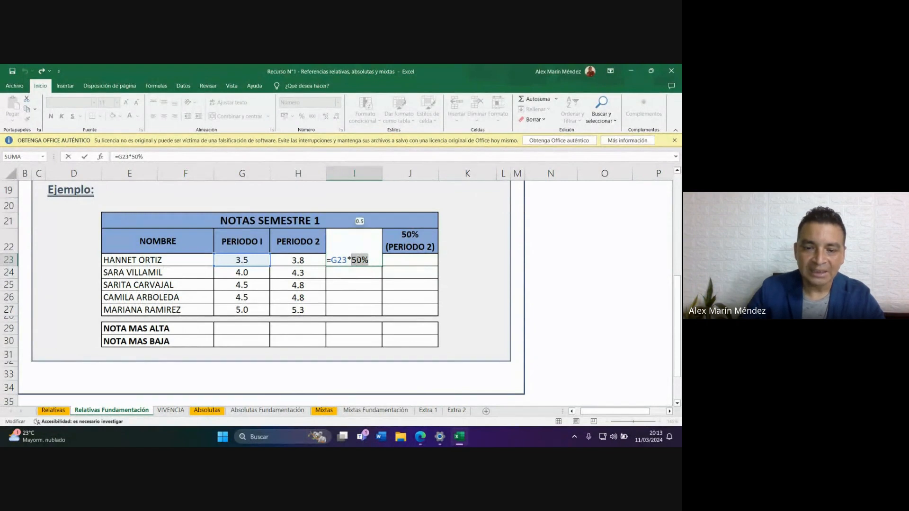
pyautogui.write('0.50')
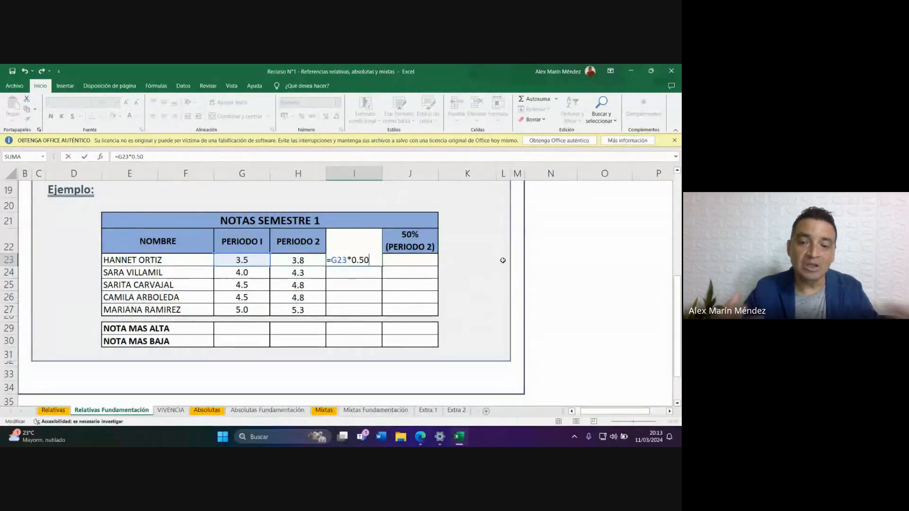
pyautogui.press('BackSpace')
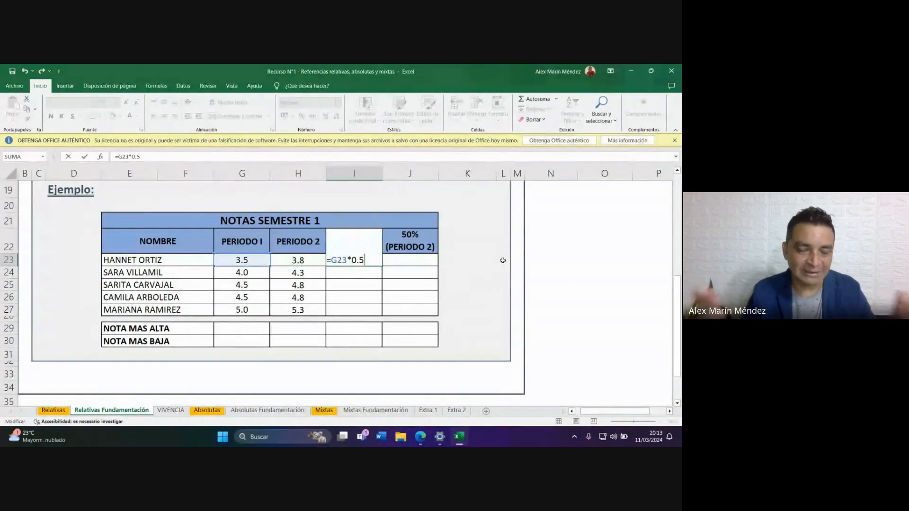
pyautogui.press('BackSpace')
pyautogui.press('BackSpace')
pyautogui.press('BackSpace')
pyautogui.write('0%')
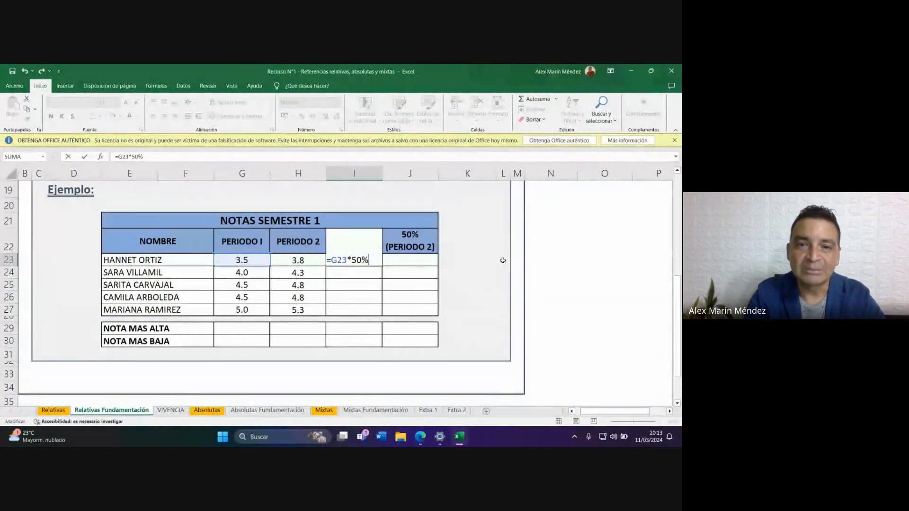
pyautogui.press('Return')
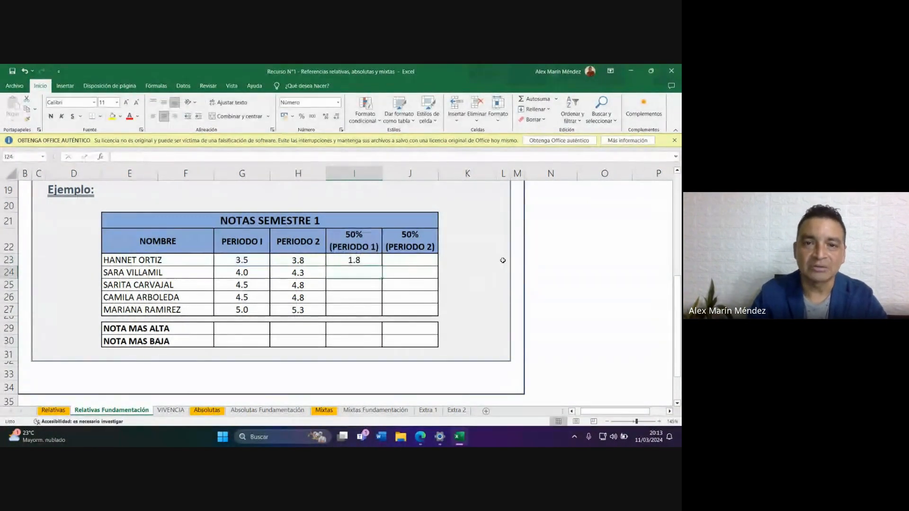
# Highlight the G23 reference inside the I23 formula and check the Google Meet chat for new answers.
pyautogui.doubleClick(346, 263)
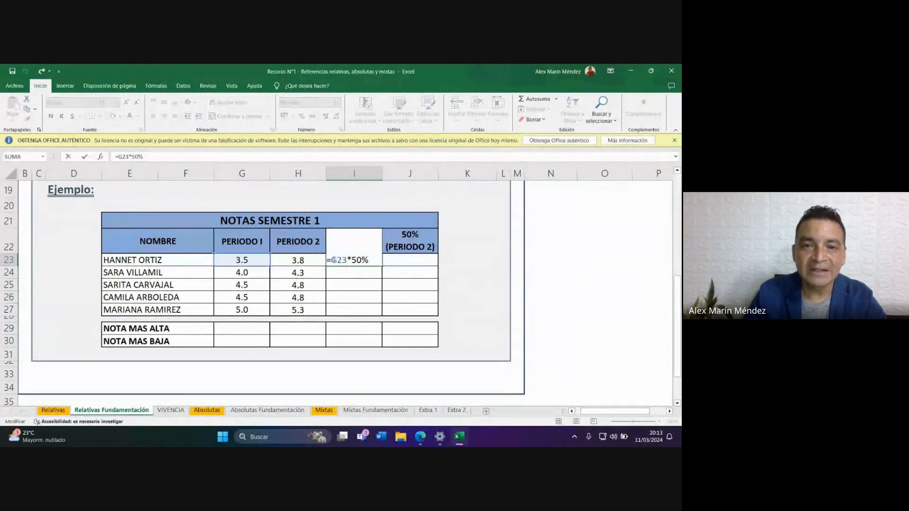
pyautogui.doubleClick(347, 260)
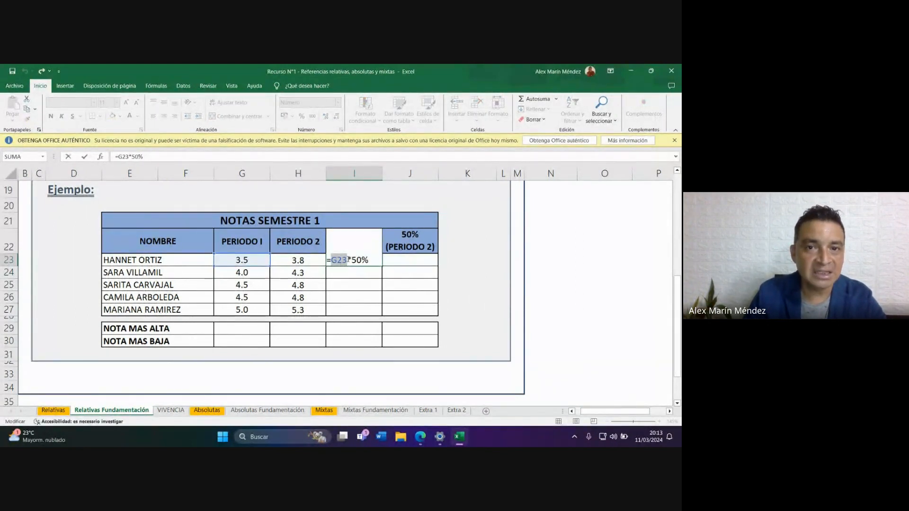
pyautogui.moveTo(420, 437)
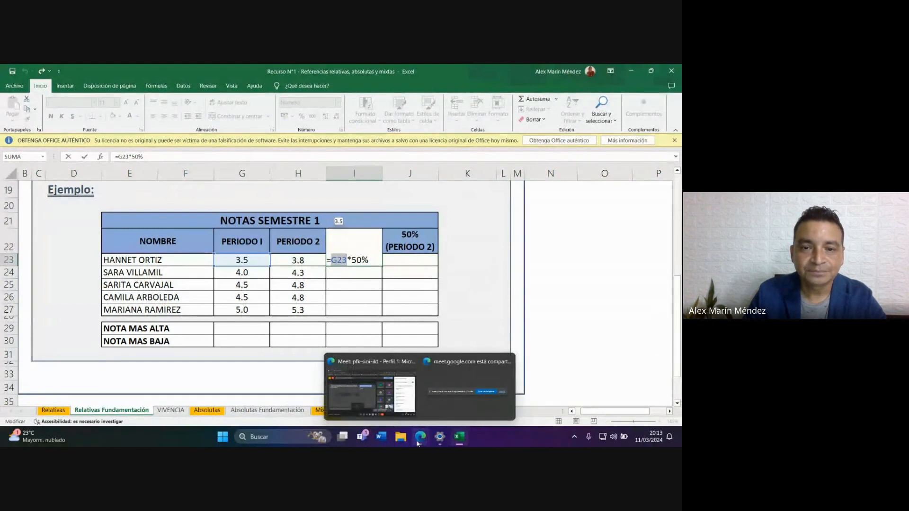
pyautogui.click(372, 393)
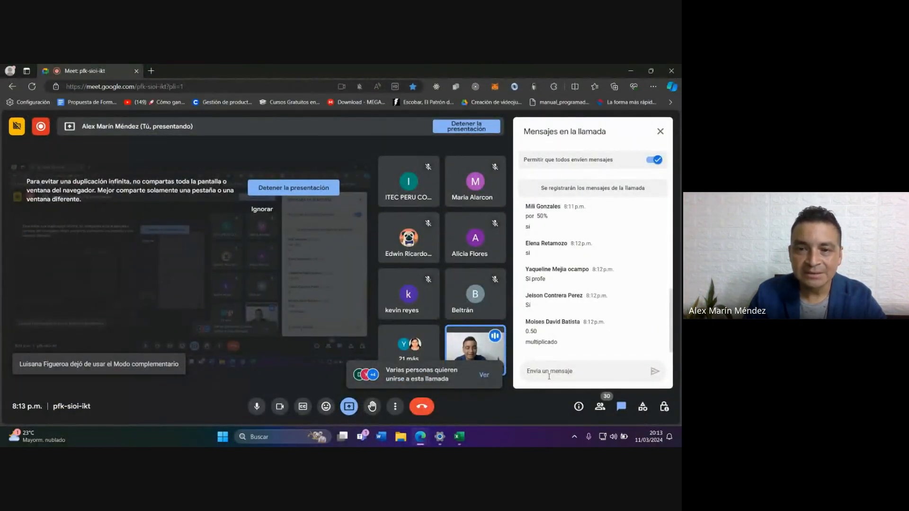
# Switch back to Excel and copy the I23 formula down the 50% (PERIODO 1) column through I27.
pyautogui.moveTo(459, 436)
pyautogui.click(446, 398)
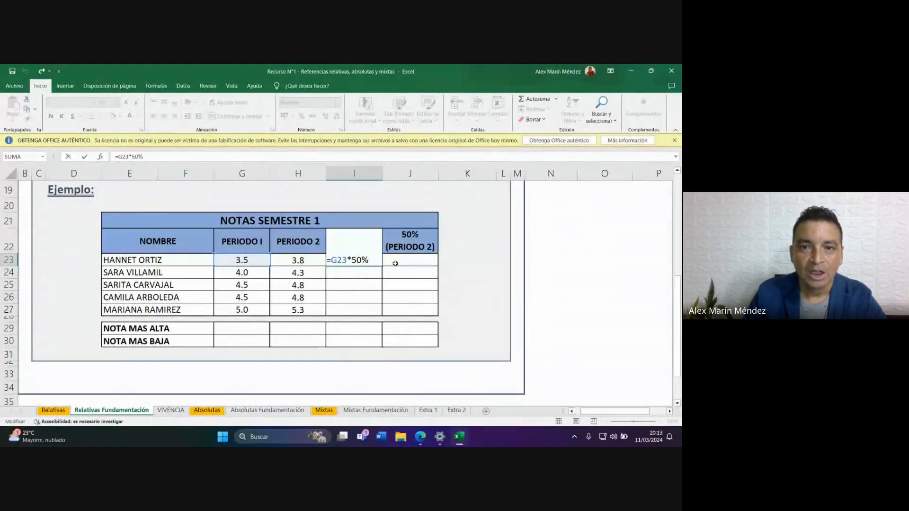
pyautogui.press('Return')
pyautogui.moveTo(379, 286); pyautogui.dragTo(379, 312)
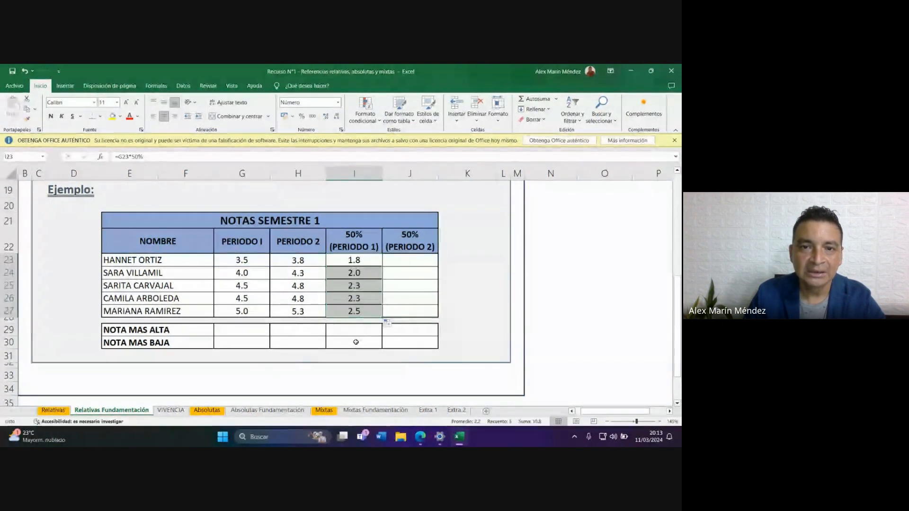
# Examine the copied formulas in I24 through I27 row by row and compare them with the original in I23.
pyautogui.doubleClick(353, 273)
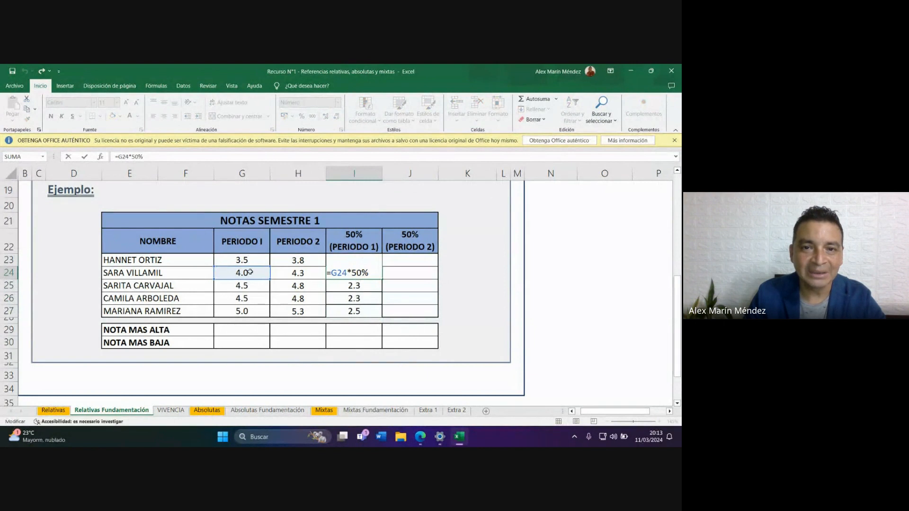
pyautogui.press('Escape')
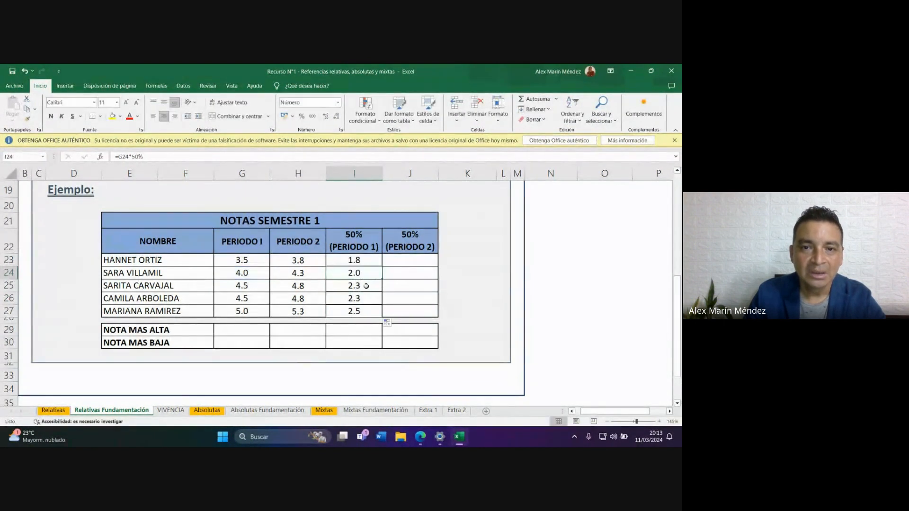
pyautogui.doubleClick(369, 286)
pyautogui.press('Escape')
pyautogui.doubleClick(355, 297)
pyautogui.press('Escape')
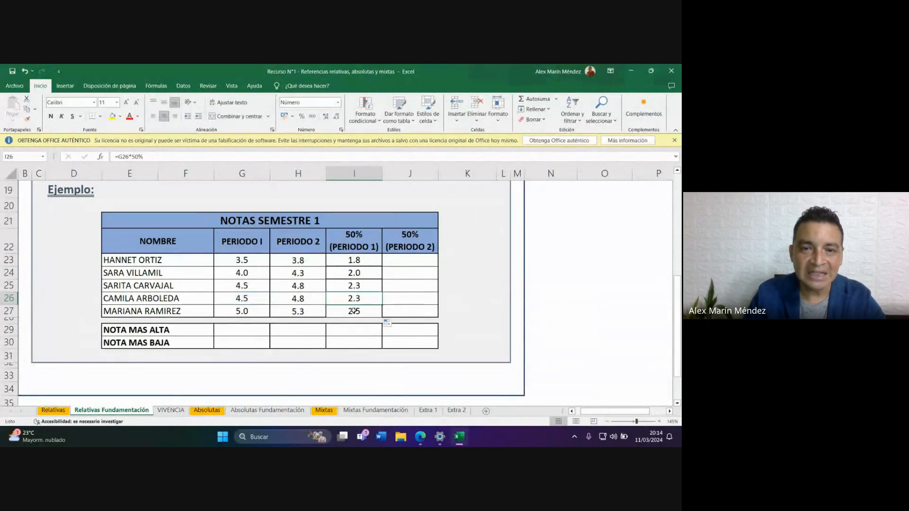
pyautogui.doubleClick(356, 310)
pyautogui.press('Escape')
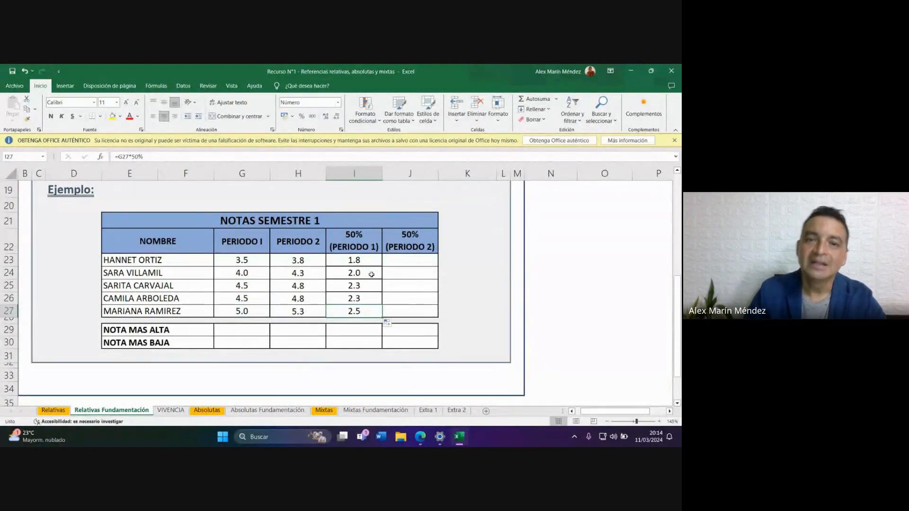
pyautogui.click(367, 260)
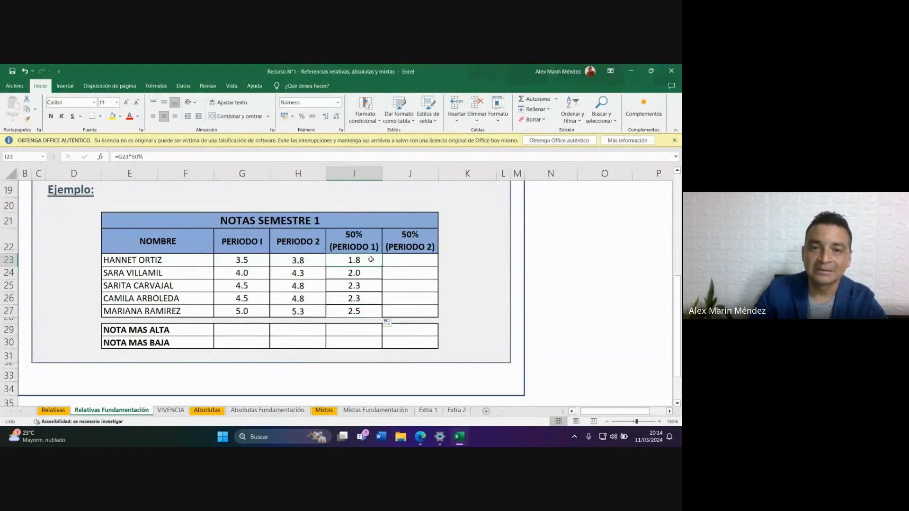
pyautogui.doubleClick(370, 260)
# Enter =H23*50% in J23, the first 50% (PERIODO 2) cell.
pyautogui.click(423, 259)
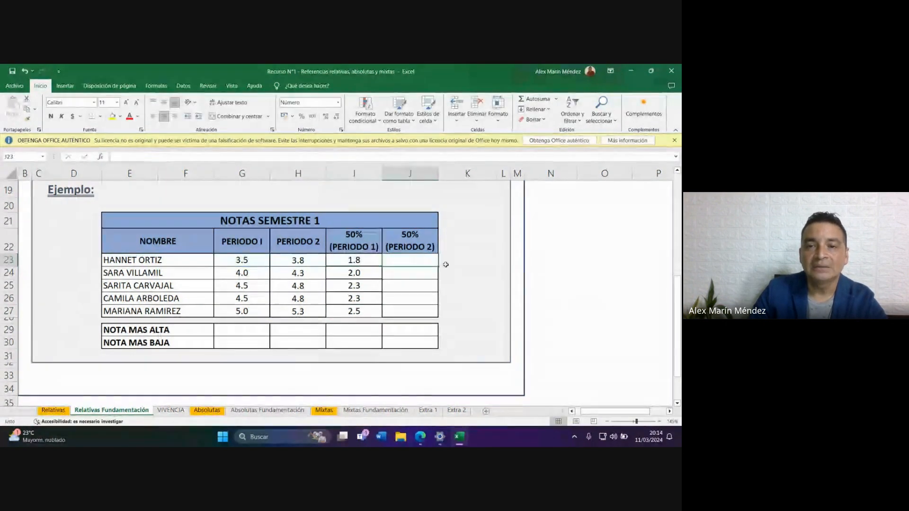
pyautogui.write('=')
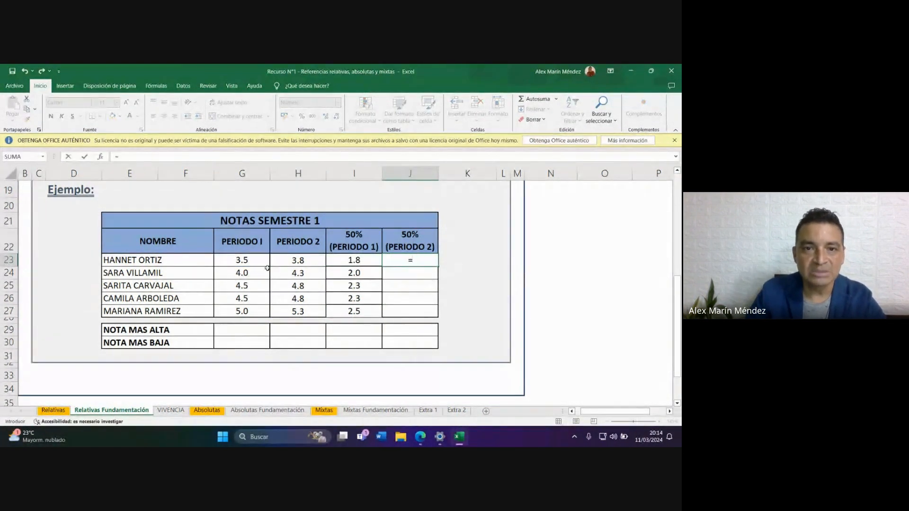
pyautogui.click(288, 262)
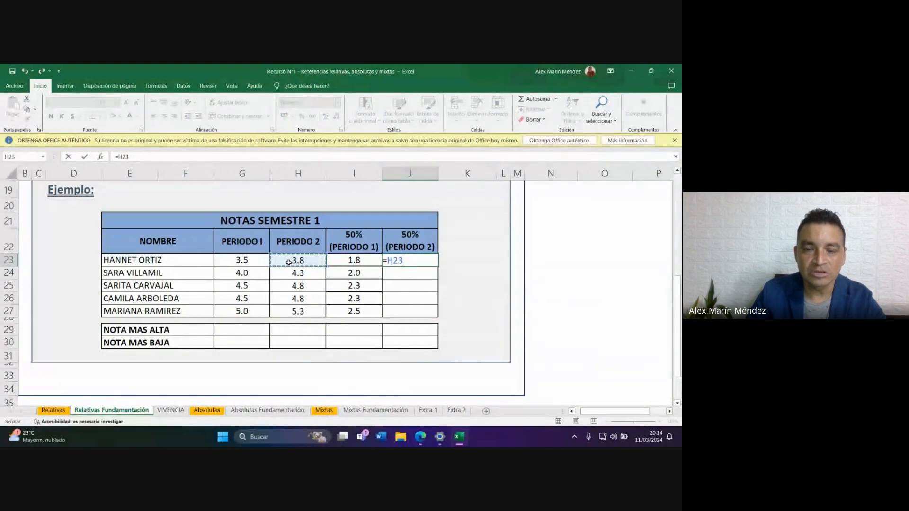
pyautogui.write('*50%')
pyautogui.press('Return')
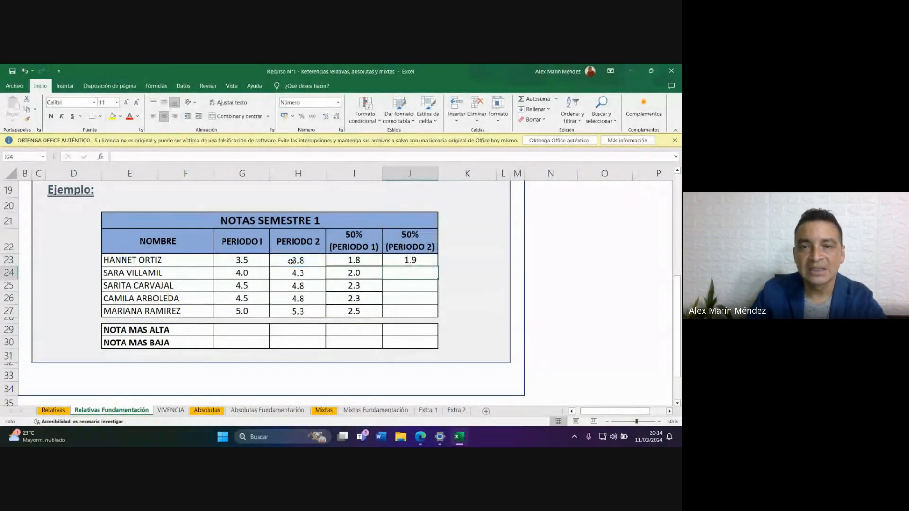
# Check the references of the J23 formula and copy it down the 50% (PERIODO 2) column through J27.
pyautogui.doubleClick(393, 258)
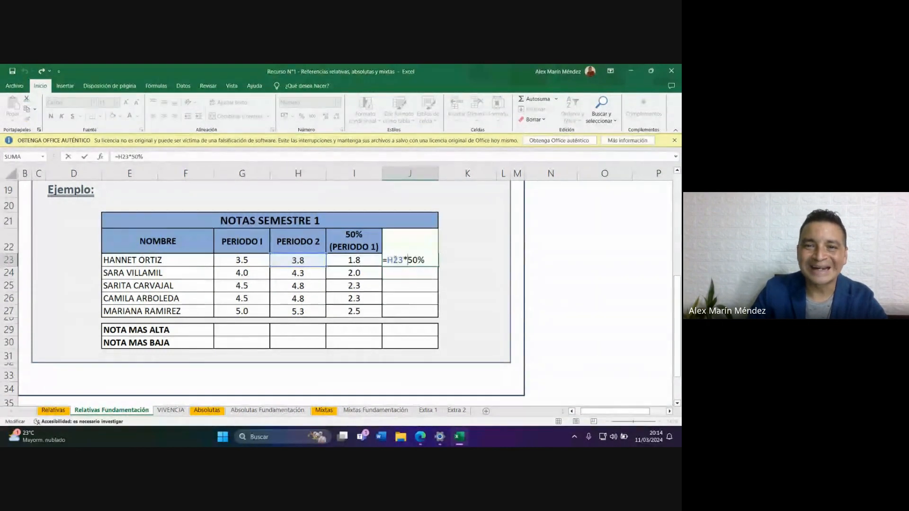
pyautogui.press('Escape')
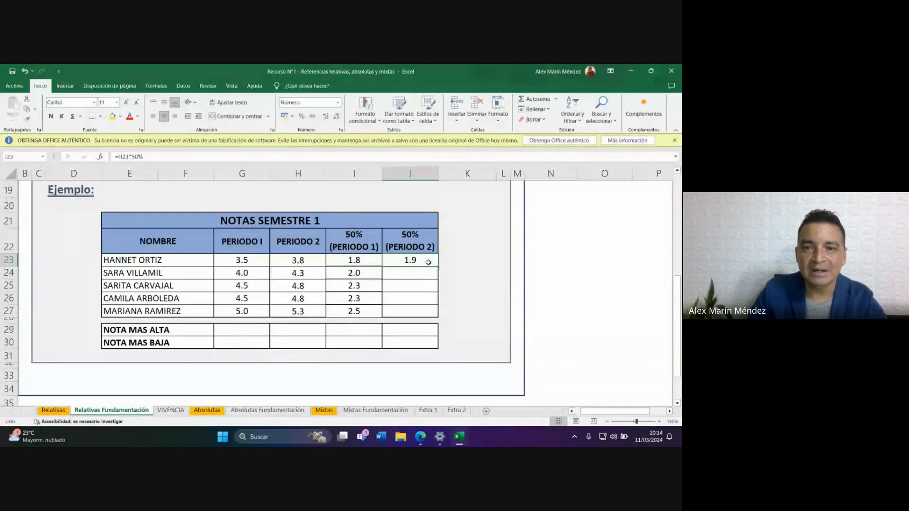
pyautogui.moveTo(437, 266); pyautogui.dragTo(437, 316)
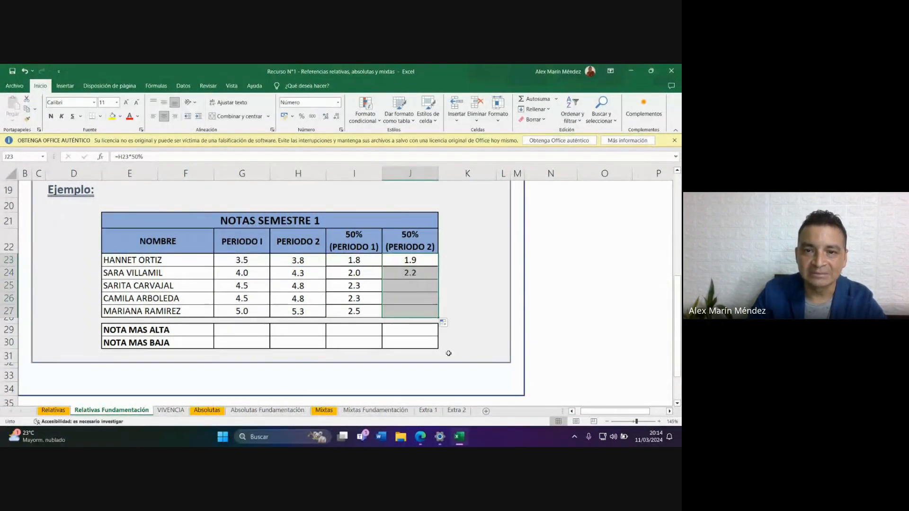
pyautogui.click(475, 286)
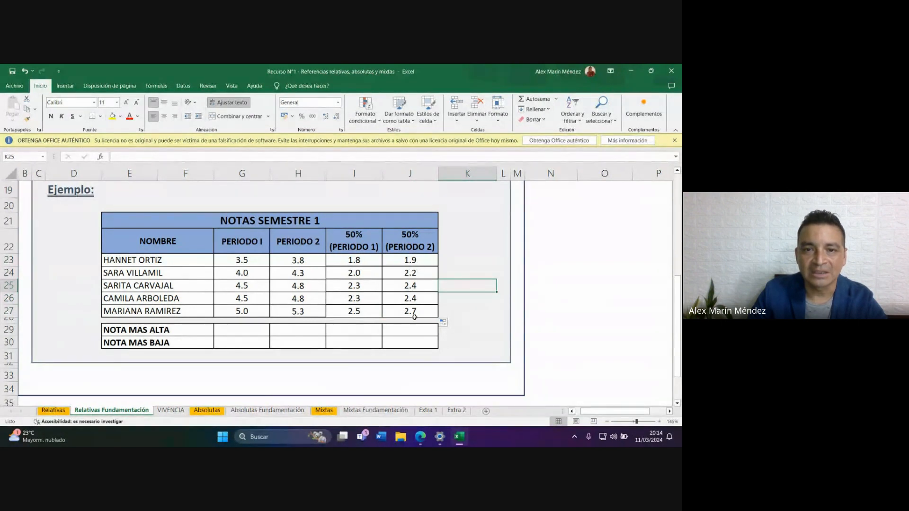
# Enter =MAX(G23:G27) in G29, the NOTA MAS ALTA cell of the PERIODO I column.
pyautogui.click(252, 329)
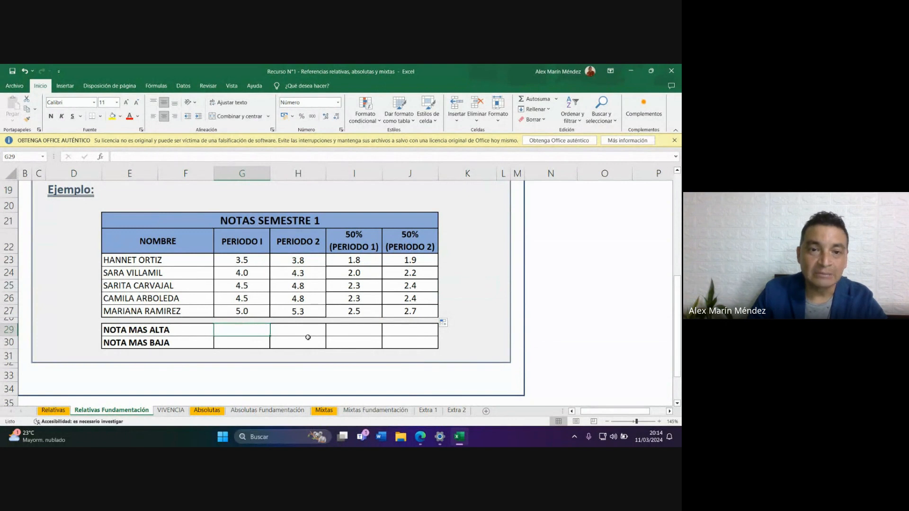
pyautogui.write('=max')
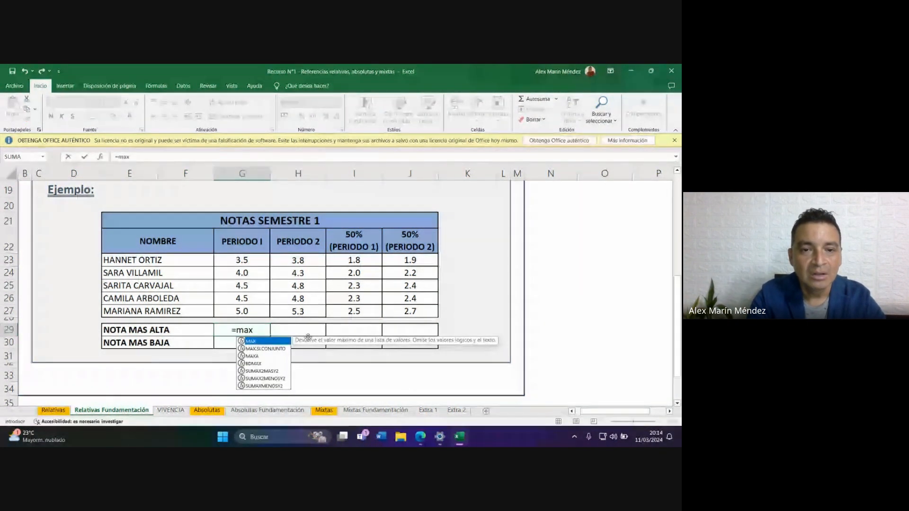
pyautogui.doubleClick(250, 340)
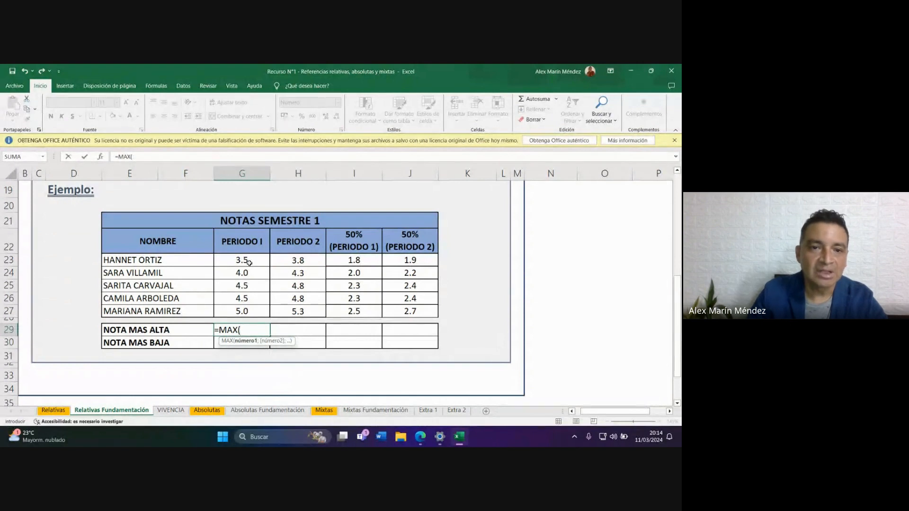
pyautogui.moveTo(249, 263); pyautogui.dragTo(243, 311)
pyautogui.press('Return')
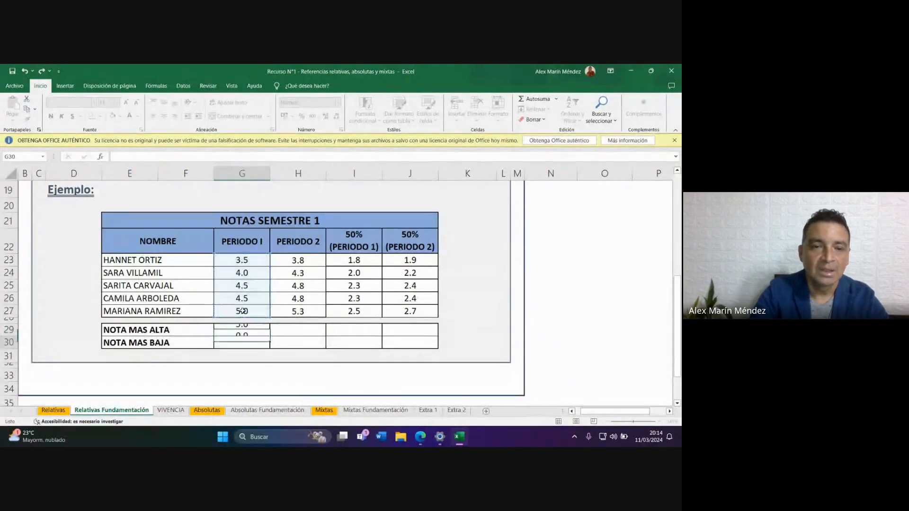
# Check the G29 formula and copy it across the NOTA MAS ALTA row through J29.
pyautogui.click(241, 330)
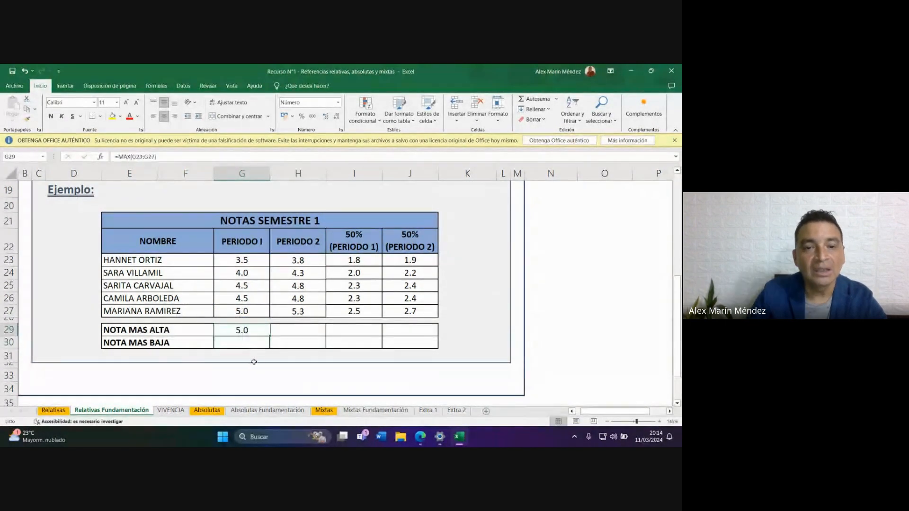
pyautogui.click(298, 331)
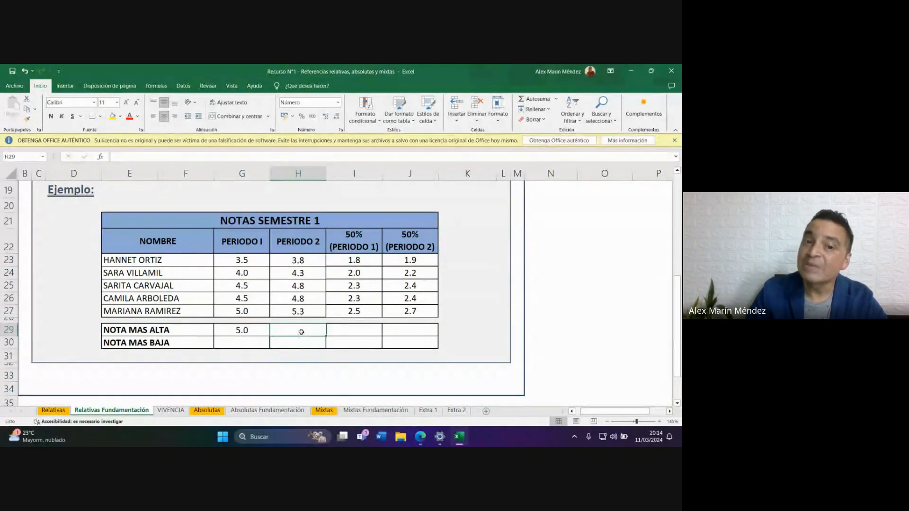
pyautogui.click(363, 331)
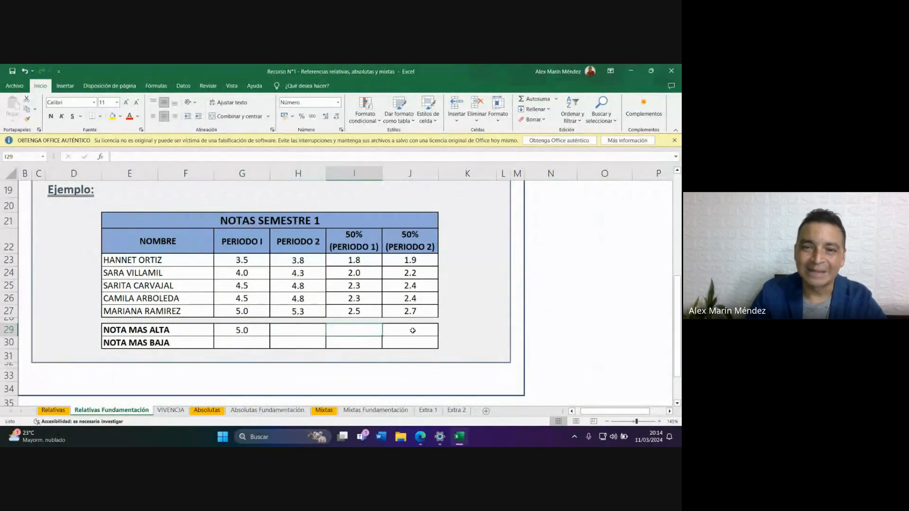
pyautogui.click(253, 328)
pyautogui.moveTo(269, 335); pyautogui.dragTo(433, 337)
# Examine the copied MAX formulas in H29, I29 and J29 and compare their ranges with the original in G29.
pyautogui.doubleClick(301, 330)
pyautogui.press('Escape')
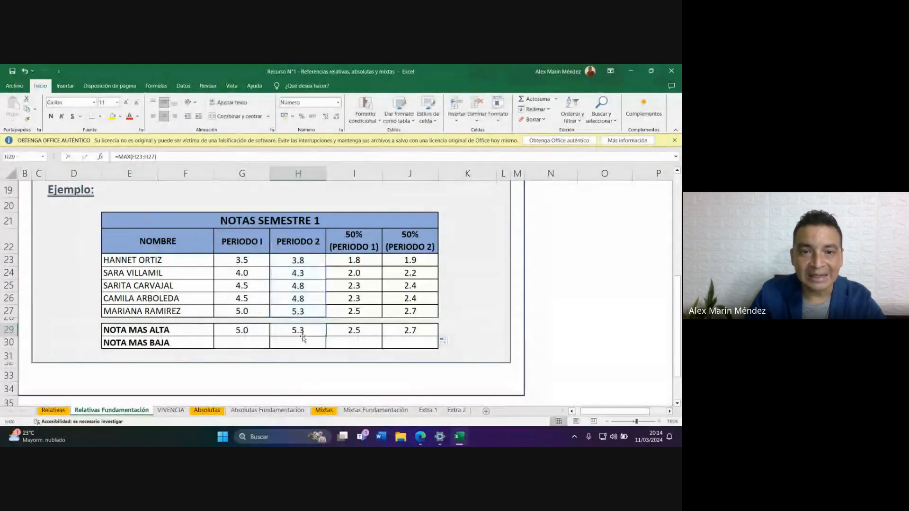
pyautogui.doubleClick(351, 332)
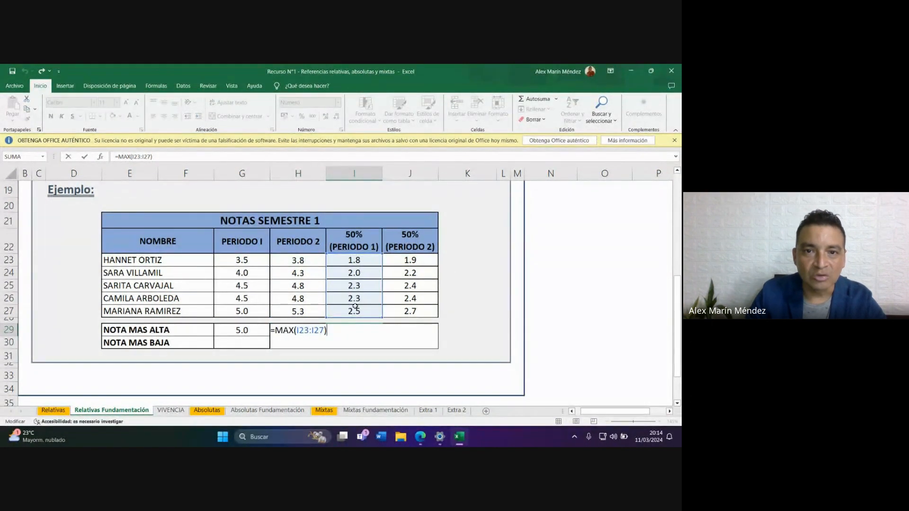
pyautogui.press('Escape')
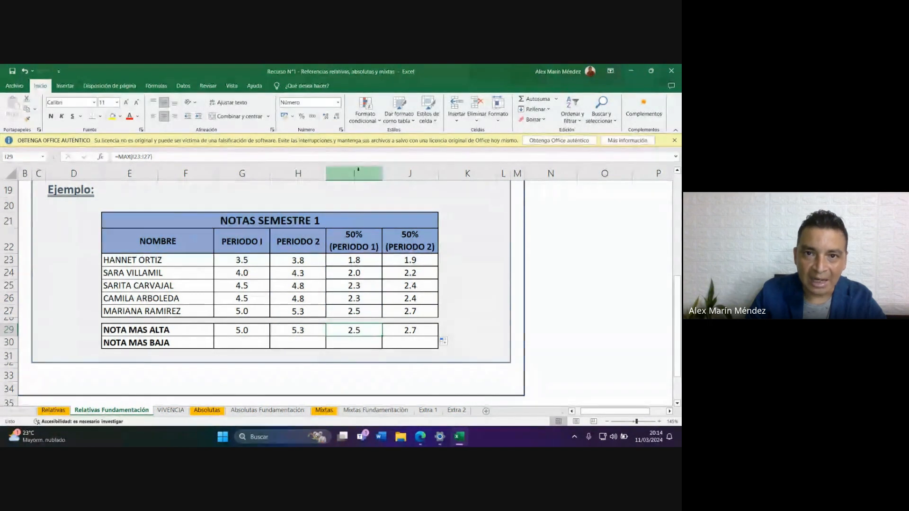
pyautogui.click(420, 328)
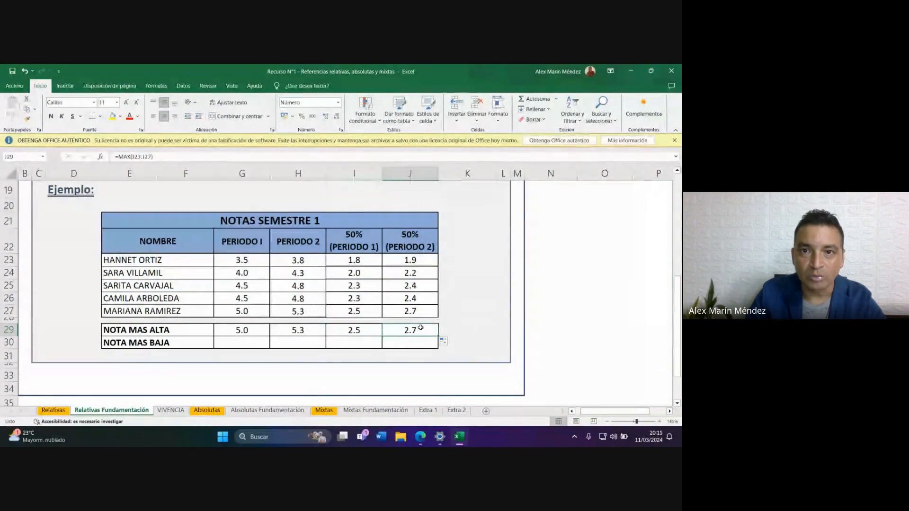
pyautogui.click(298, 331)
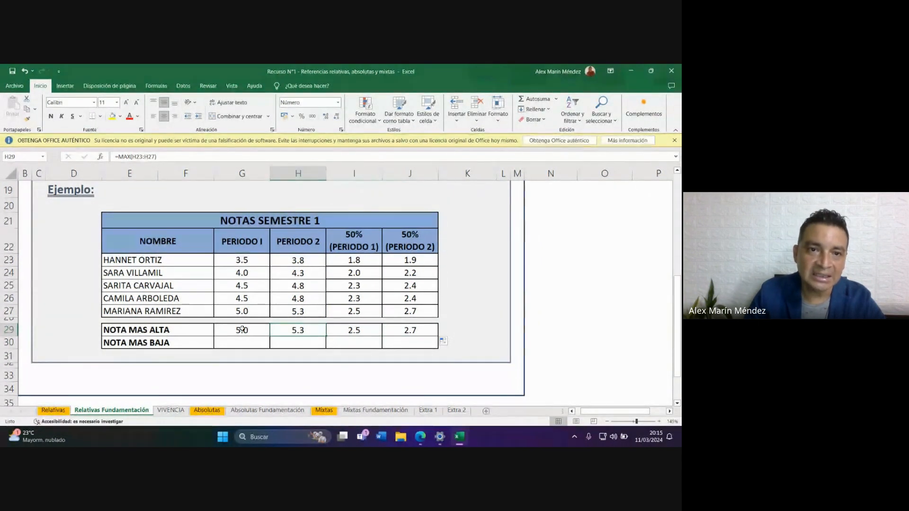
pyautogui.click(242, 330)
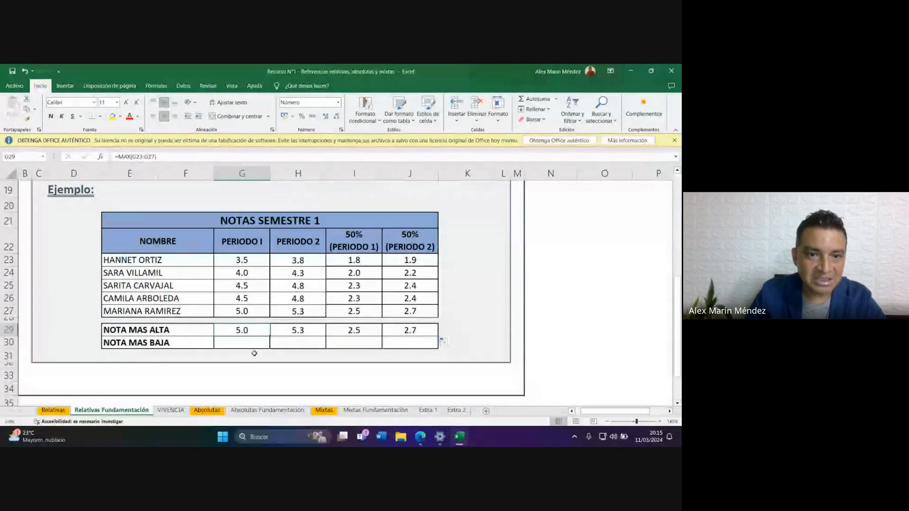
# Enter =MIN(G23:G27) in G30 and copy it across the NOTA MAS BAJA row through J30.
pyautogui.click(240, 341)
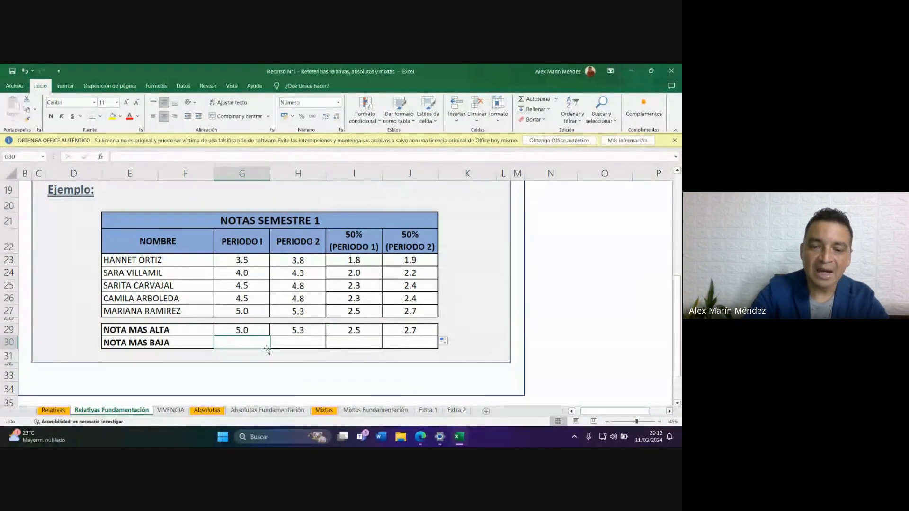
pyautogui.write('=MIN(')
pyautogui.moveTo(241, 260); pyautogui.dragTo(240, 310)
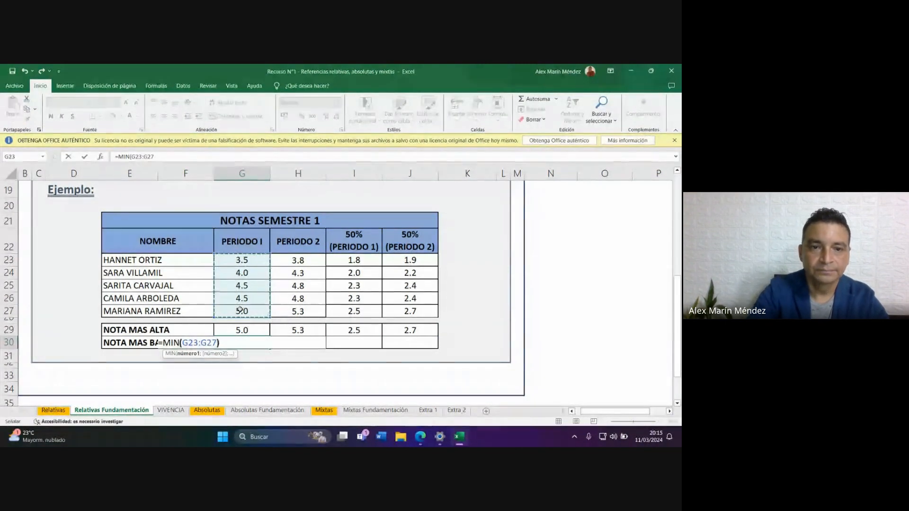
pyautogui.press('Return')
pyautogui.click(256, 337)
pyautogui.moveTo(270, 349); pyautogui.dragTo(402, 349)
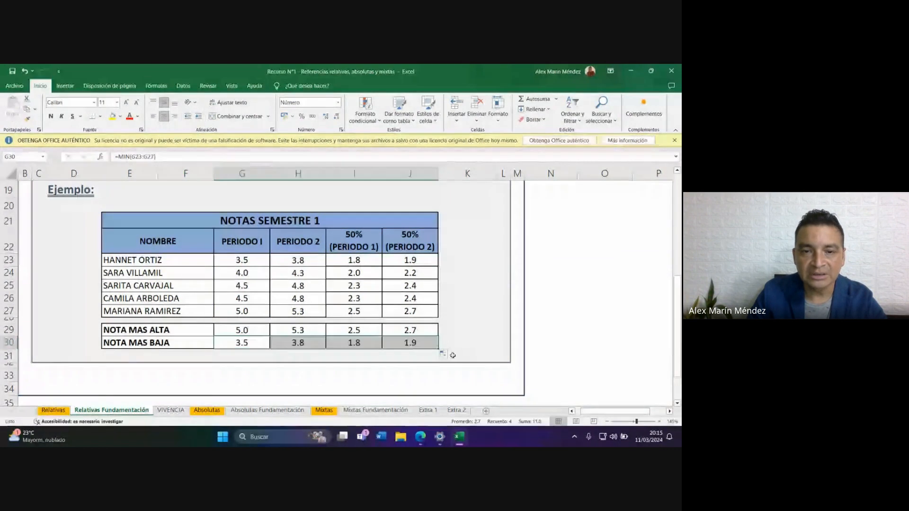
pyautogui.click(424, 347)
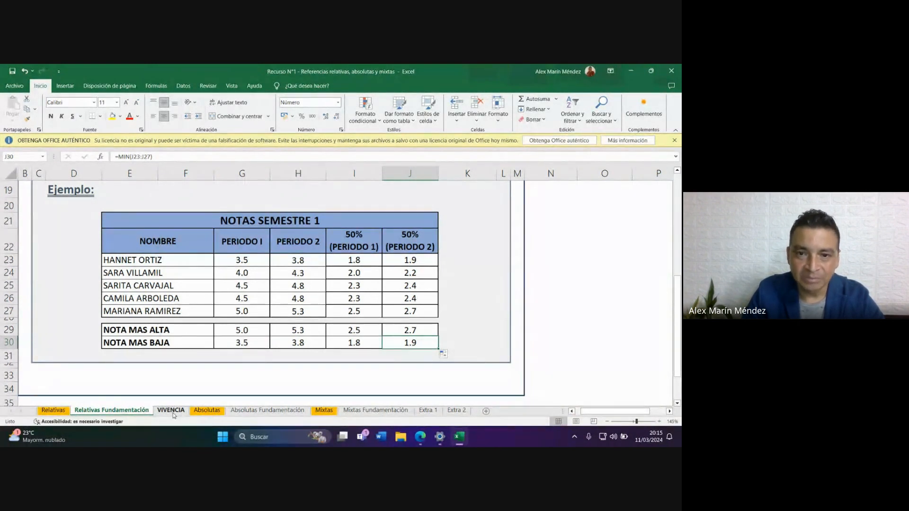
# Open the VIVENCIA sheet and look through the team exercise instructions and the transport cost tables.
pyautogui.click(425, 260)
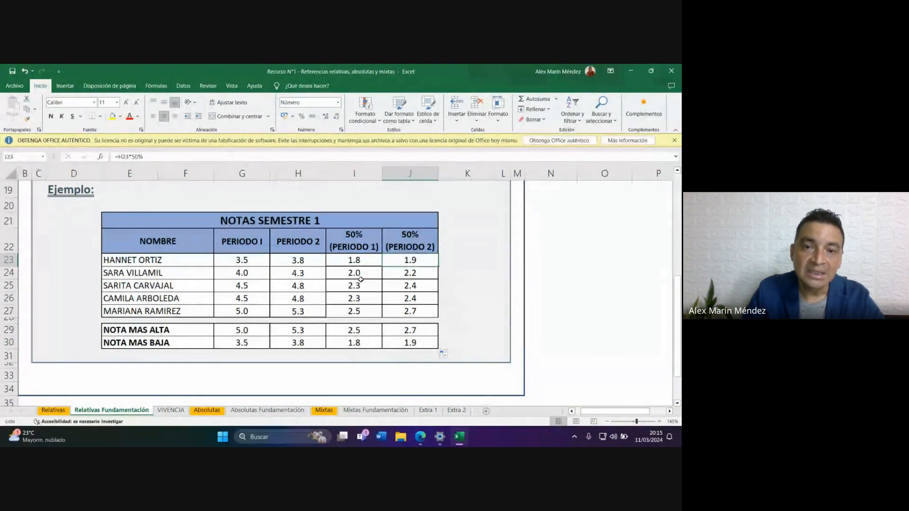
pyautogui.click(171, 411)
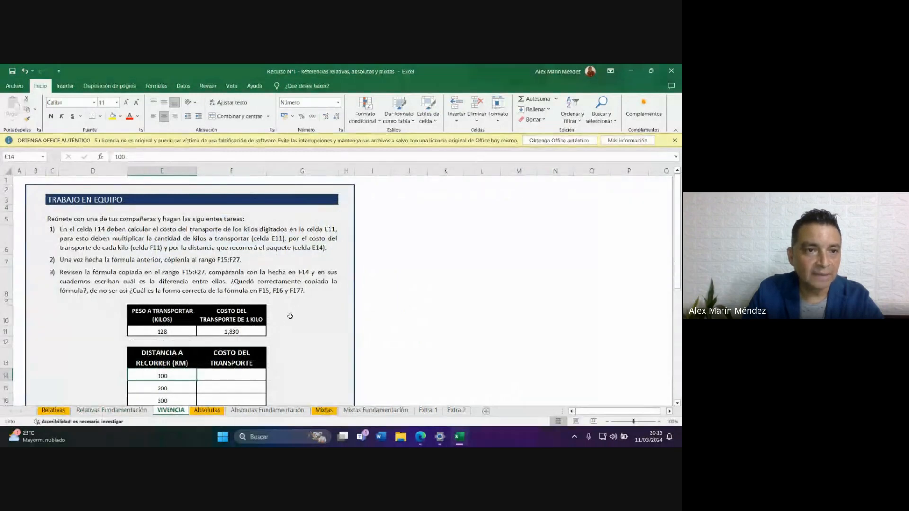
pyautogui.scroll(-2, 291, 316)
pyautogui.scroll(-1, 291, 318)
pyautogui.scroll(1, 291, 318)
pyautogui.scroll(1, 291, 318)
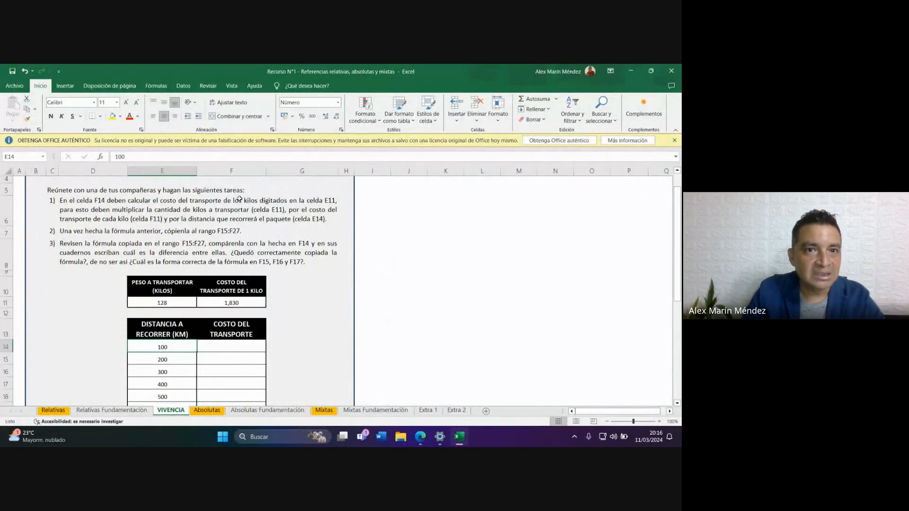
# Highlight F14, the first COSTO DEL TRANSPORTE cell, with a yellow fill and undo the fill.
pyautogui.click(235, 347)
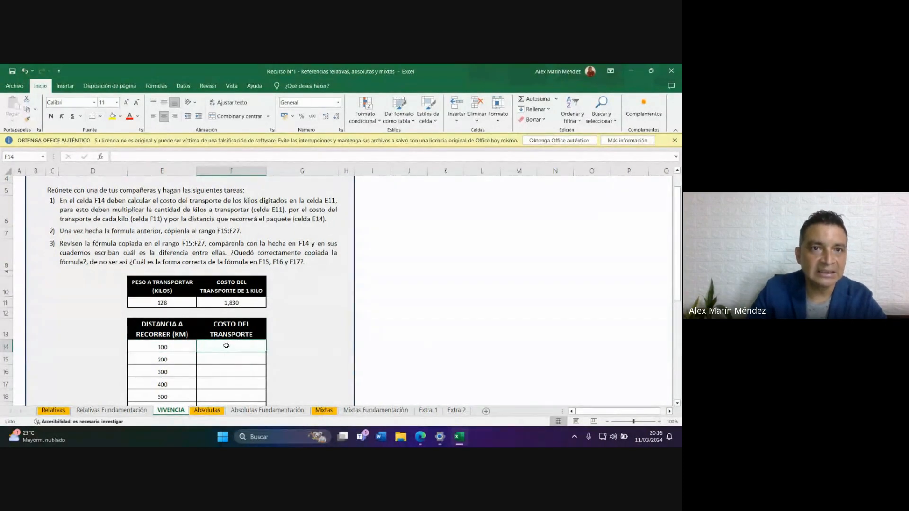
pyautogui.click(114, 117)
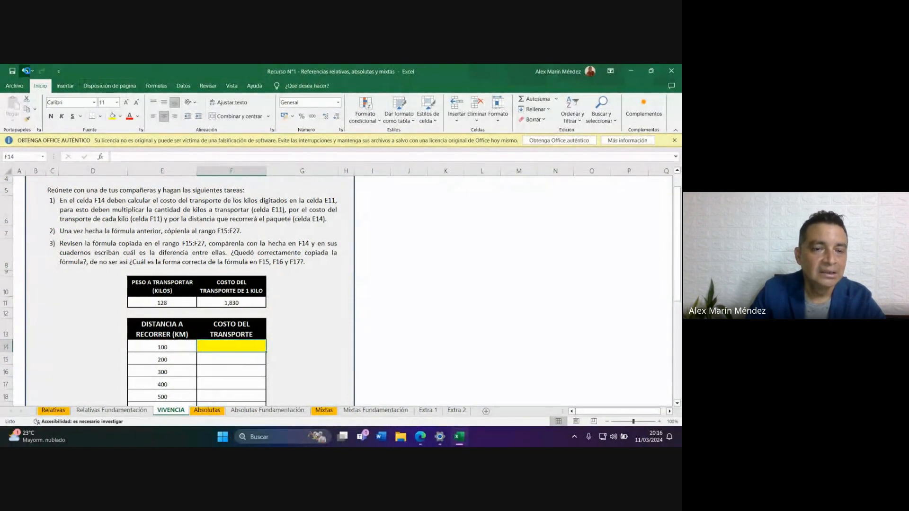
pyautogui.click(24, 71)
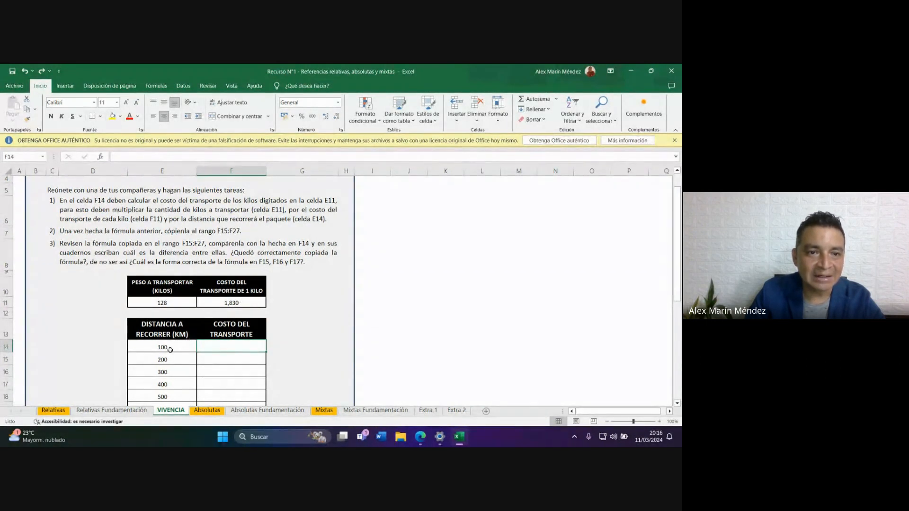
# Review the cells needed for the transport cost: weight in E11, cost per kilo in F11 and distance in E14.
pyautogui.click(178, 302)
pyautogui.click(231, 303)
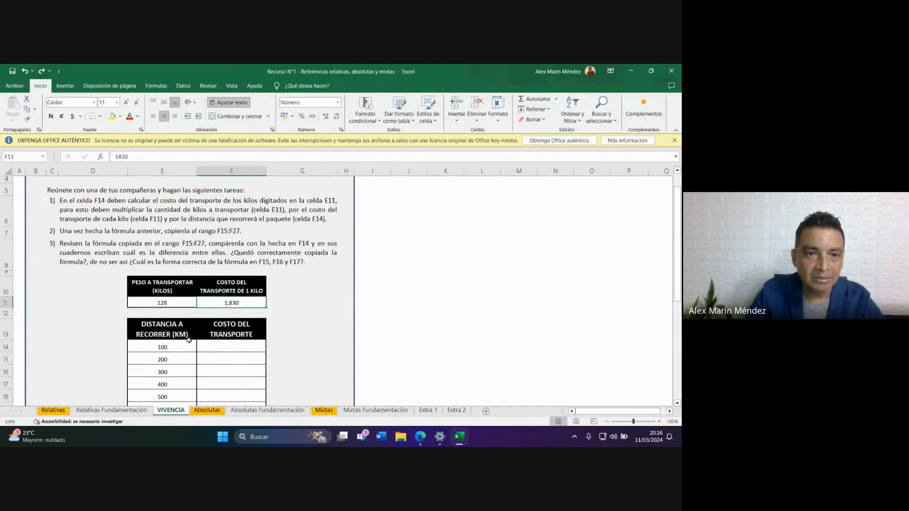
pyautogui.click(182, 344)
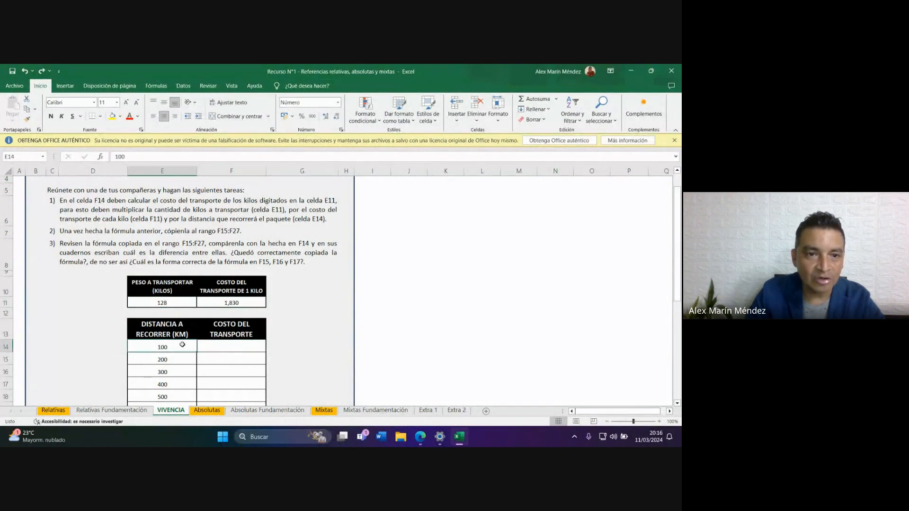
pyautogui.click(171, 301)
pyautogui.click(255, 301)
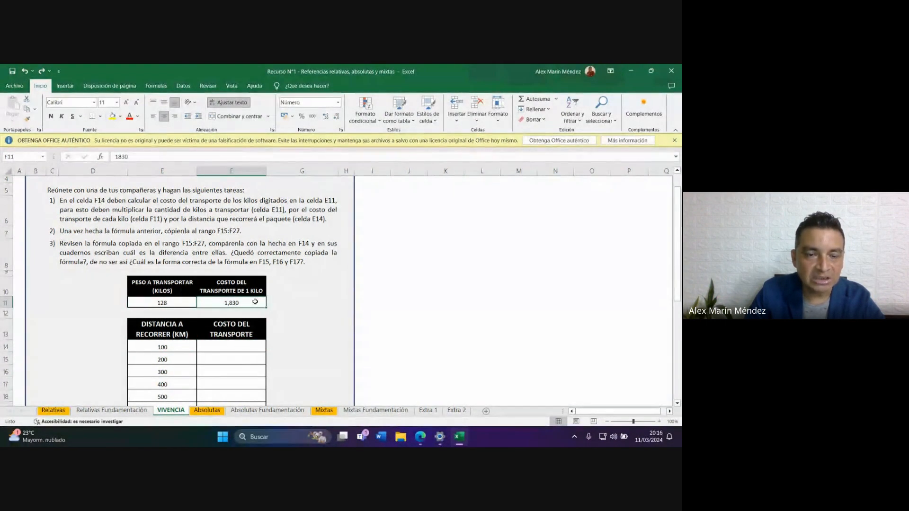
pyautogui.click(178, 348)
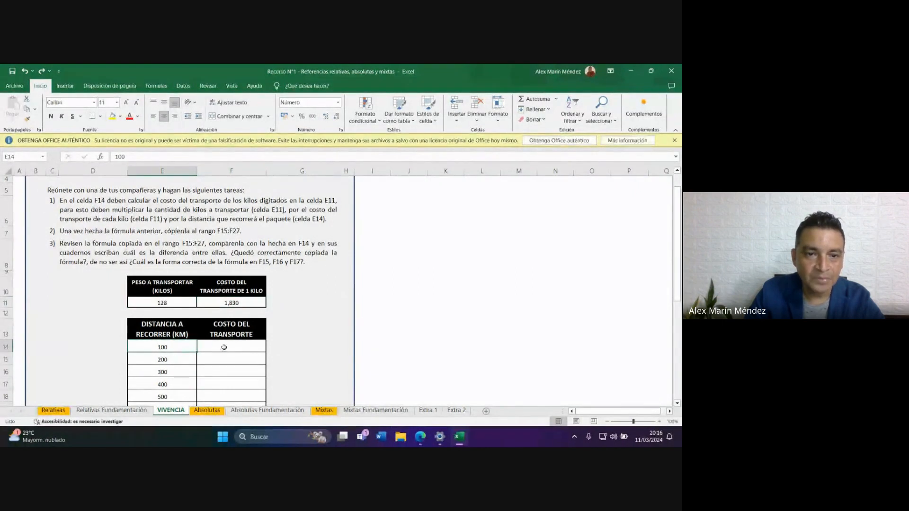
# Enter =E11*F11*E14 in F14, the first COSTO DEL TRANSPORTE cell.
pyautogui.click(255, 348)
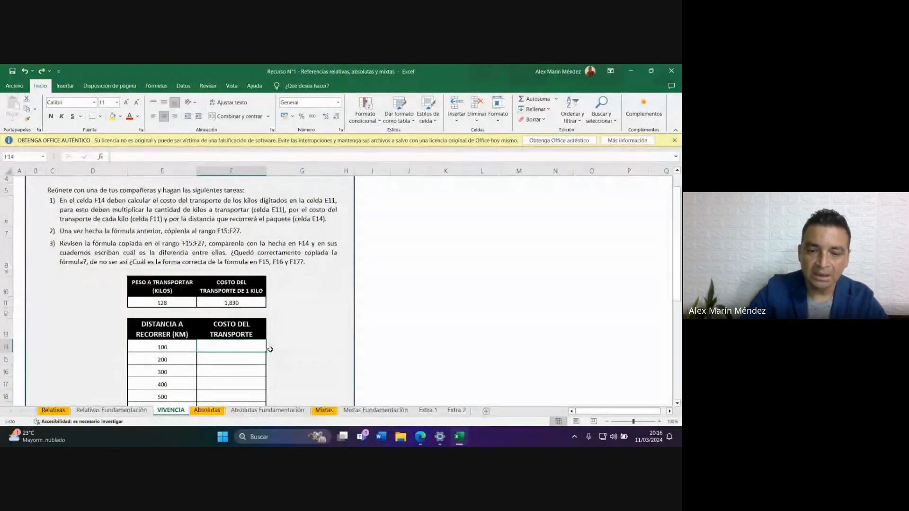
pyautogui.write('=')
pyautogui.click(161, 300)
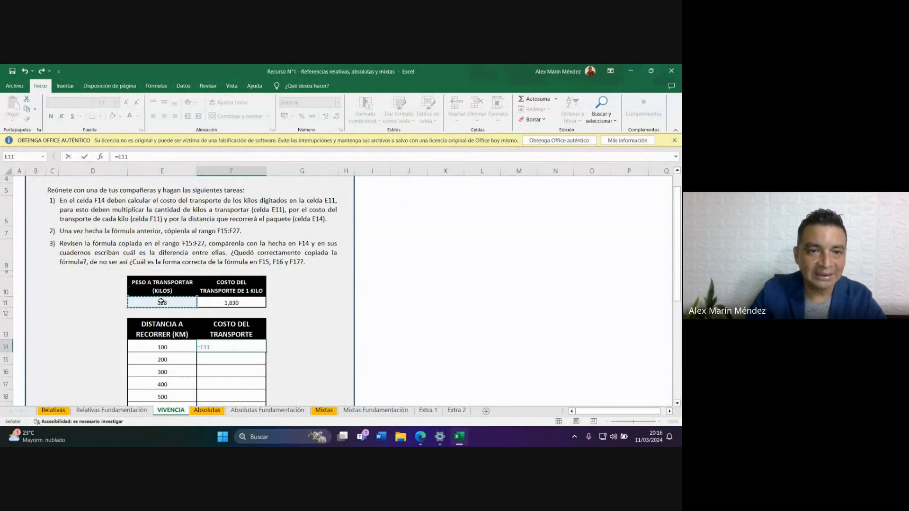
pyautogui.write('*')
pyautogui.click(206, 302)
pyautogui.write('*')
pyautogui.click(179, 346)
pyautogui.press('Return')
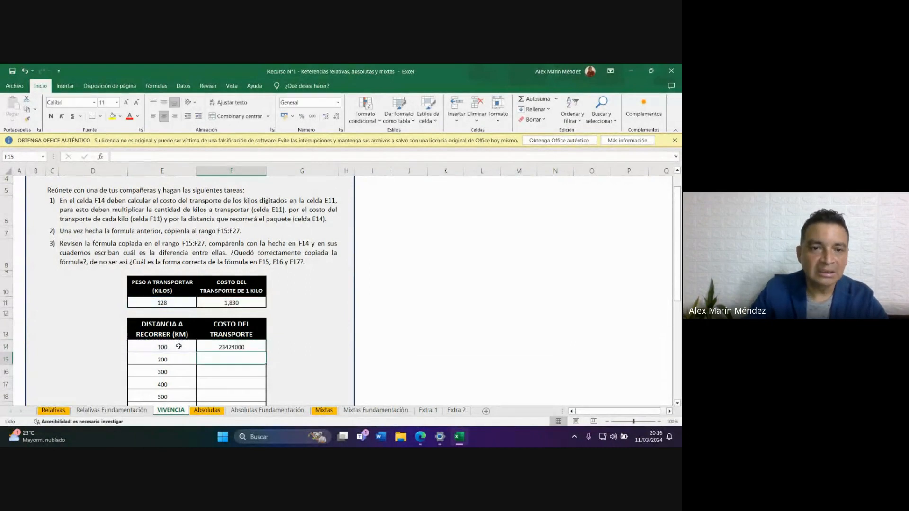
# Format F14 with the Moneda category, using the S/ symbol and 2 decimal places.
pyautogui.click(237, 347)
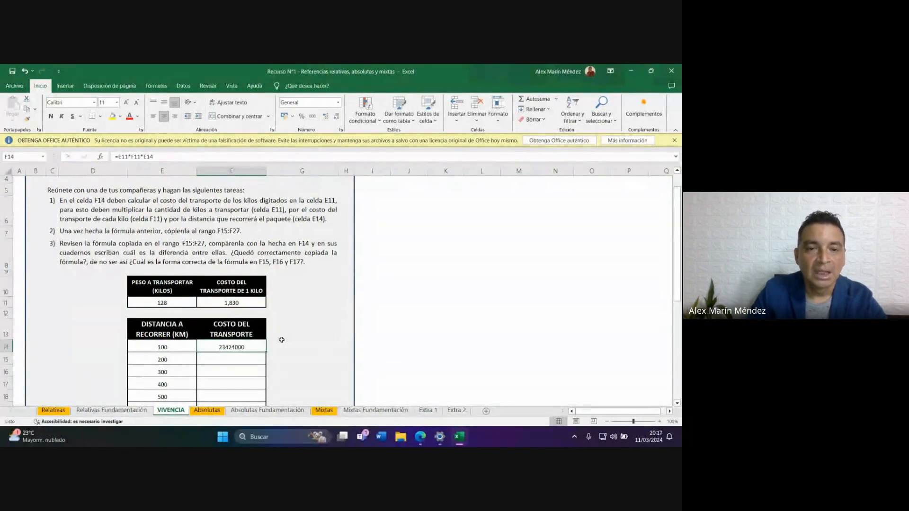
pyautogui.rightClick(248, 349)
pyautogui.click(292, 302)
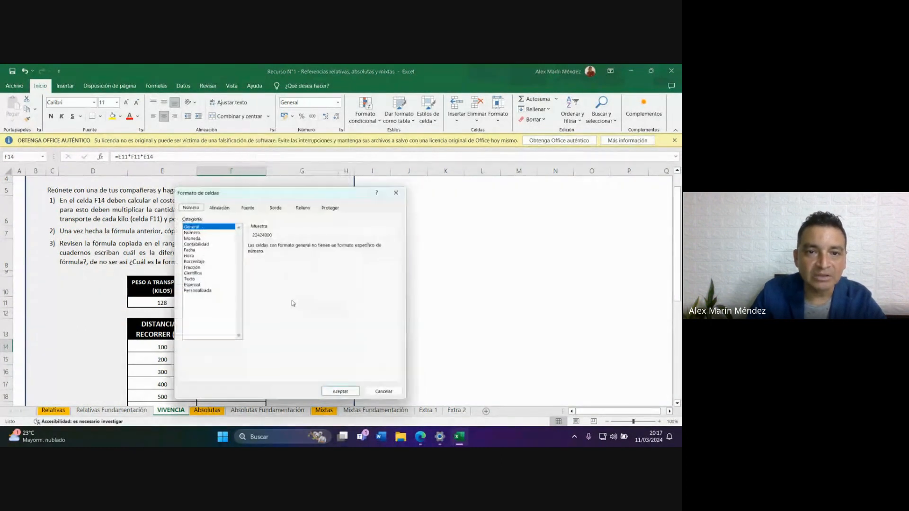
pyautogui.click(193, 236)
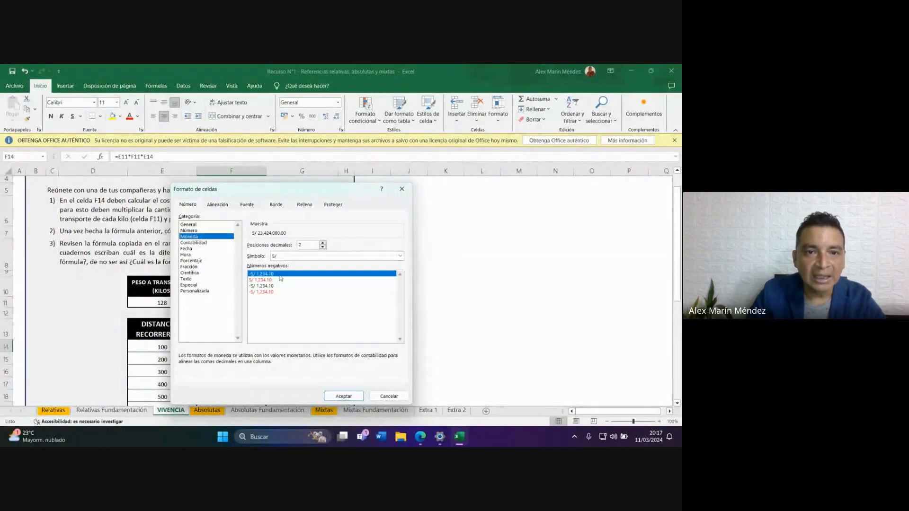
pyautogui.click(343, 397)
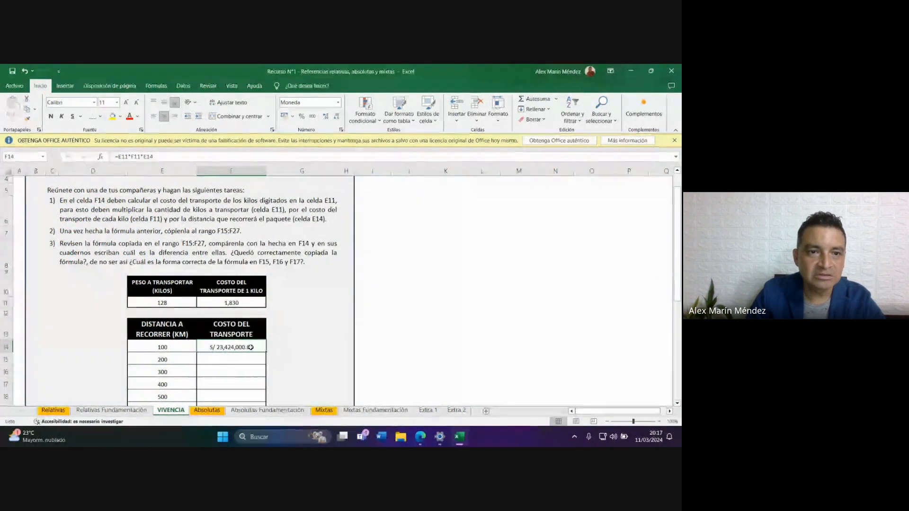
pyautogui.click(166, 302)
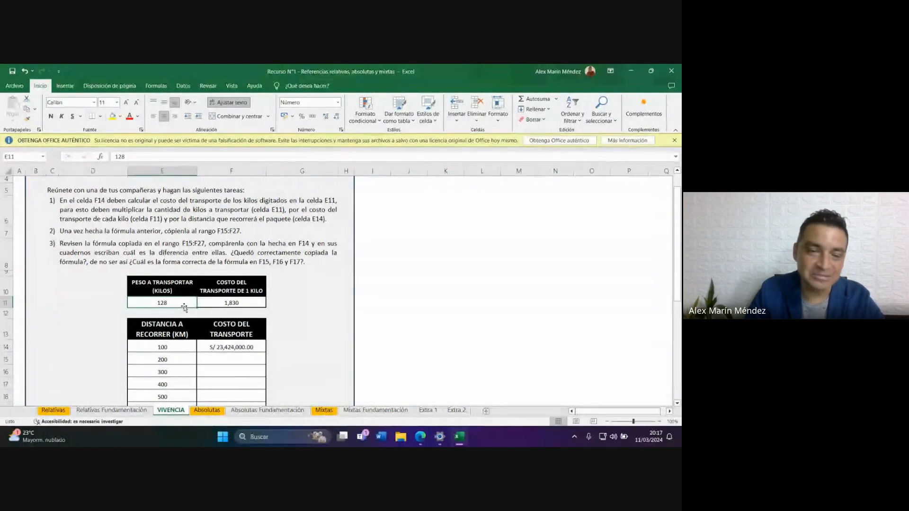
# Switch to the Google Meet call to check the participants' messages, and return to the Excel workbook.
pyautogui.click(421, 437)
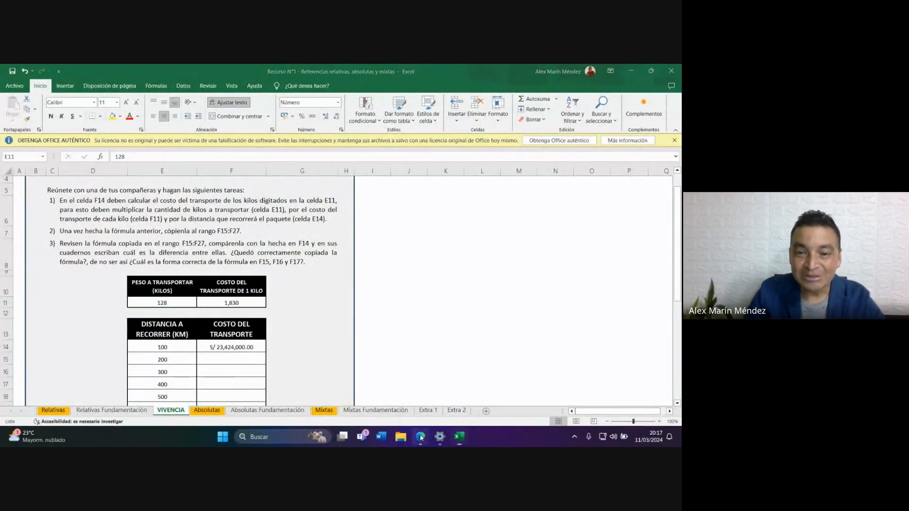
pyautogui.click(358, 394)
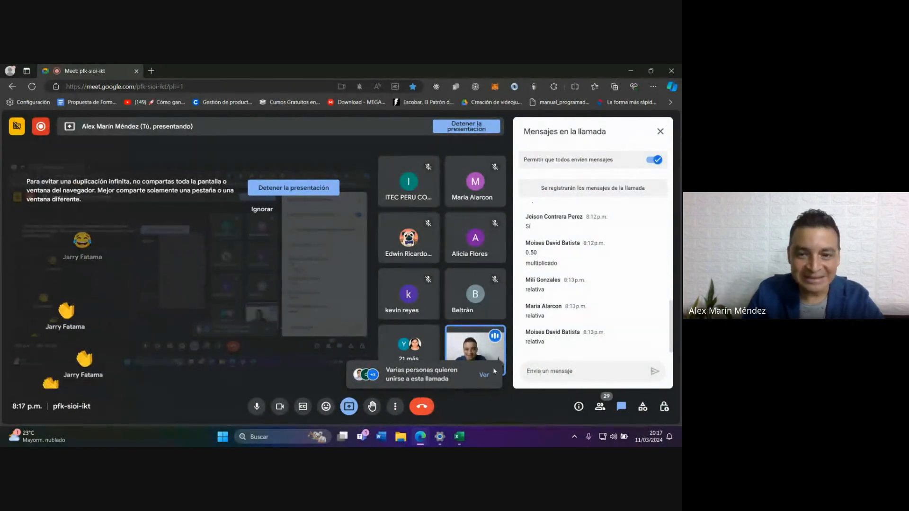
pyautogui.click(460, 439)
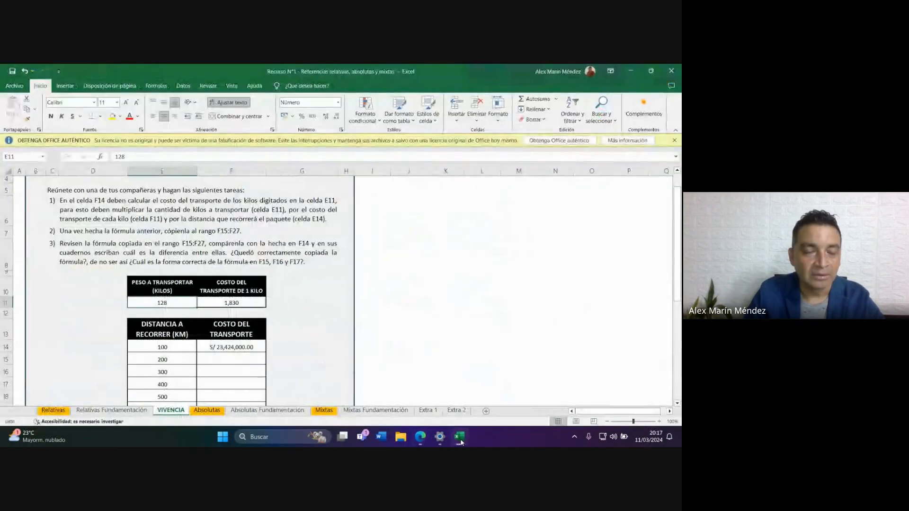
# Review the formula in F14 against the weight in E11, the cost per kilo in F11 and the distances in E14 and E15.
pyautogui.click(240, 359)
pyautogui.click(234, 347)
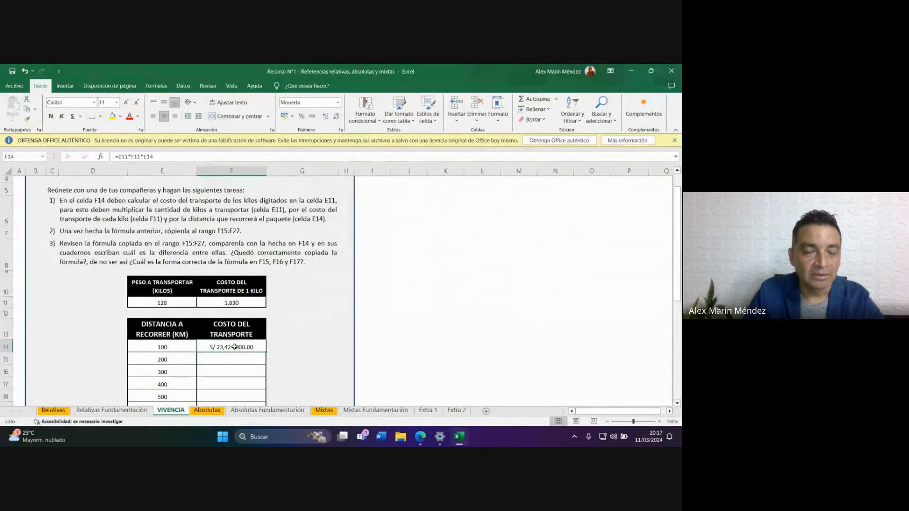
pyautogui.click(172, 303)
pyautogui.click(188, 347)
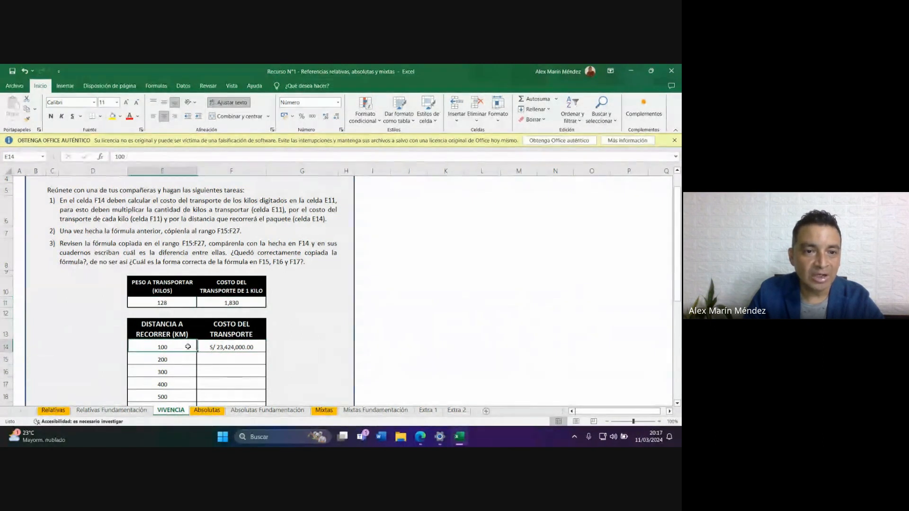
pyautogui.click(236, 349)
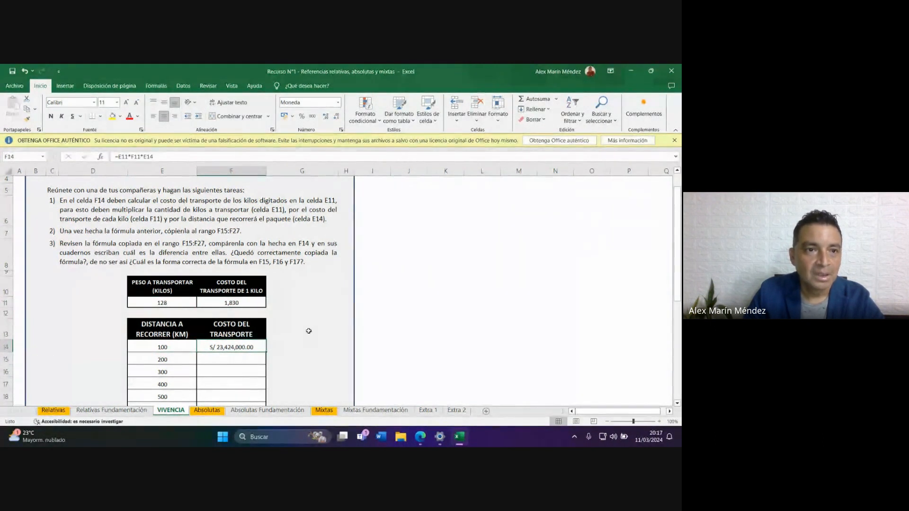
pyautogui.scroll(-2, 308, 331)
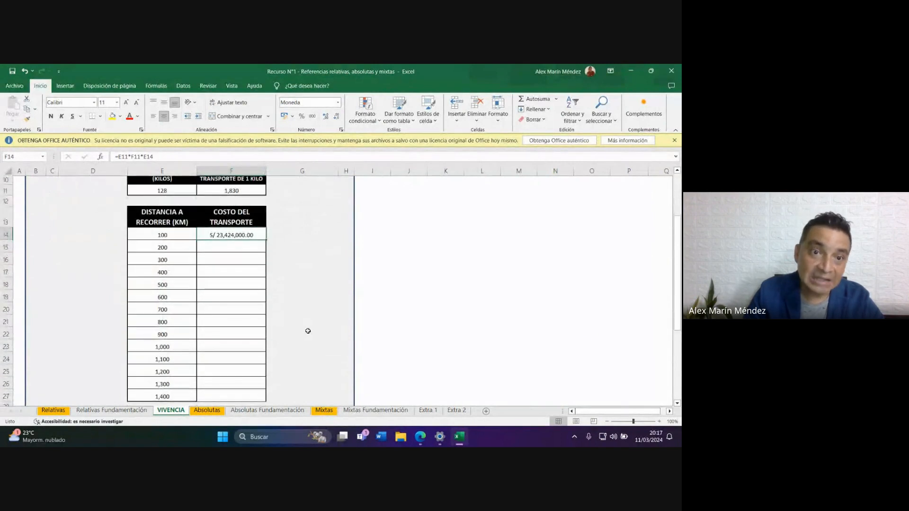
pyautogui.scroll(-1, 308, 331)
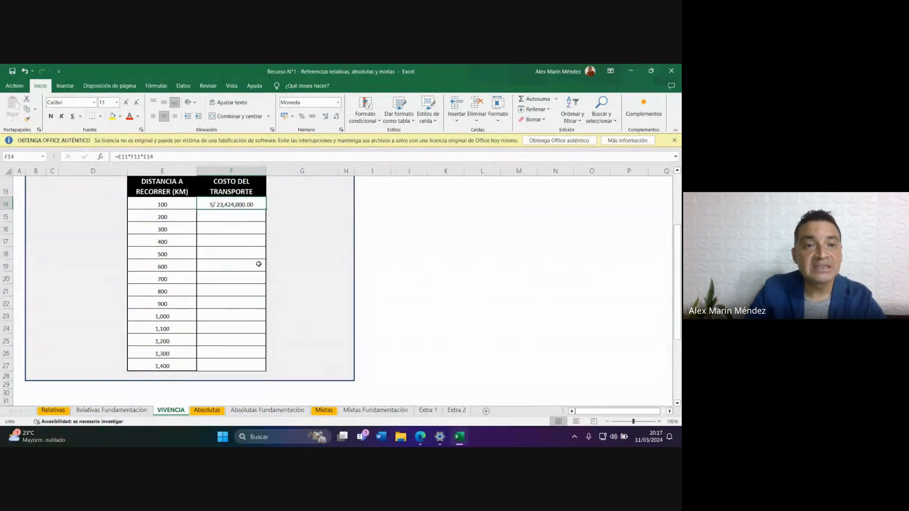
pyautogui.scroll(1, 258, 264)
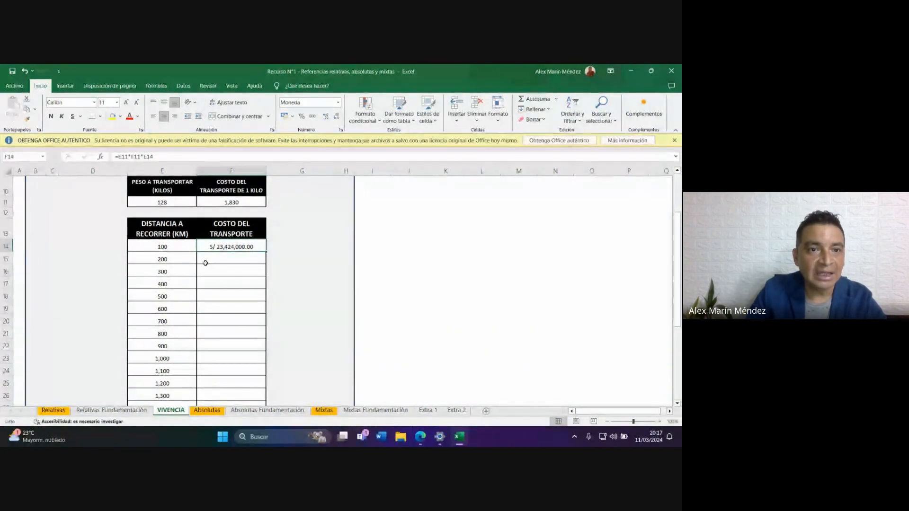
pyautogui.click(163, 203)
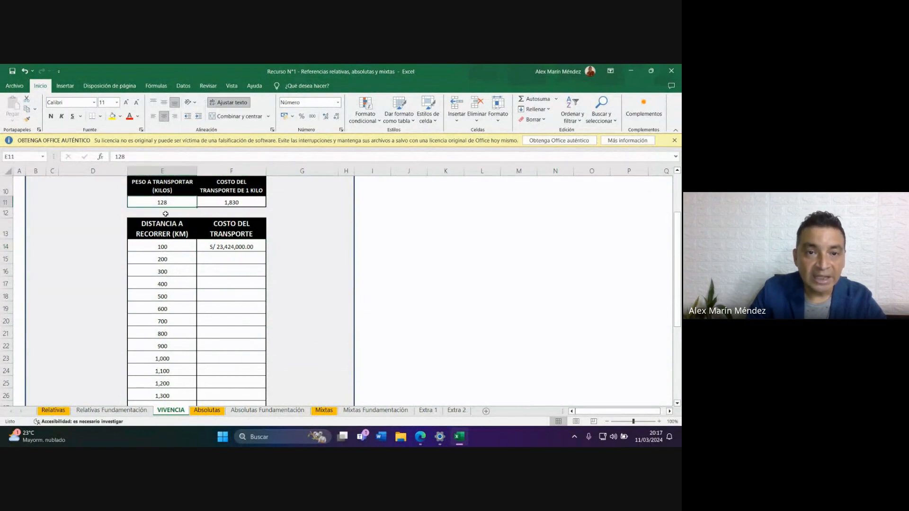
pyautogui.click(251, 201)
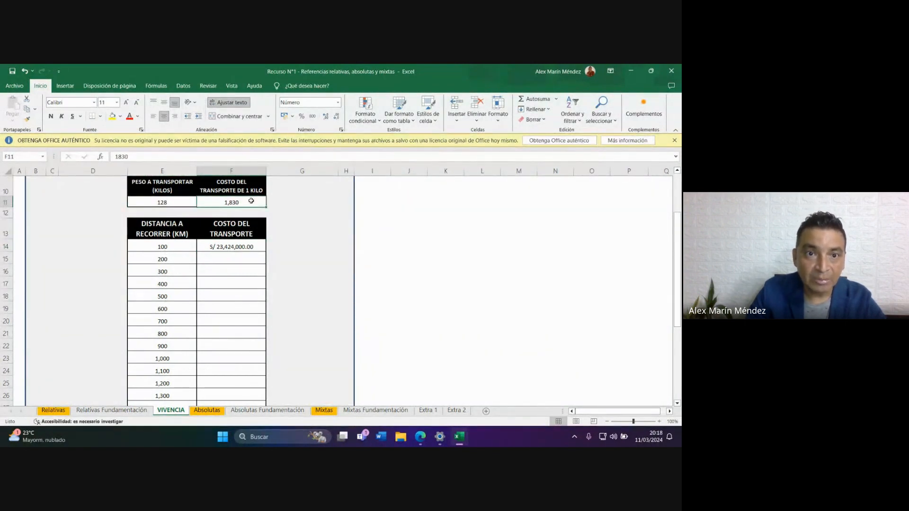
pyautogui.click(173, 260)
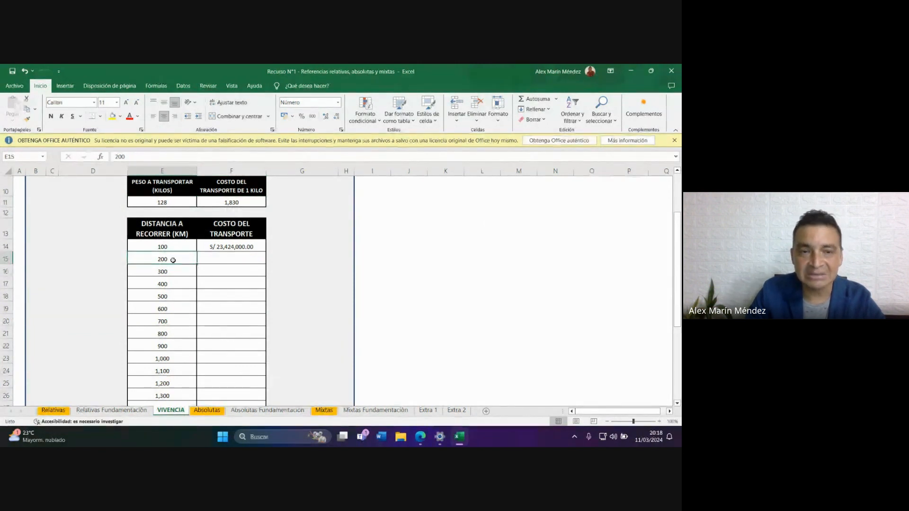
# Copy the F14 transport cost formula down through F27 and widen column F to fit the long amounts.
pyautogui.click(243, 247)
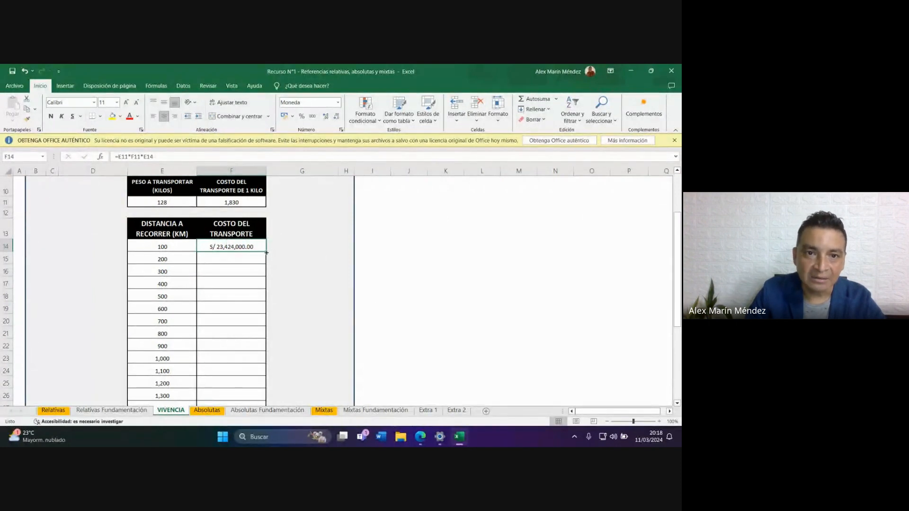
pyautogui.moveTo(266, 252); pyautogui.dragTo(253, 395)
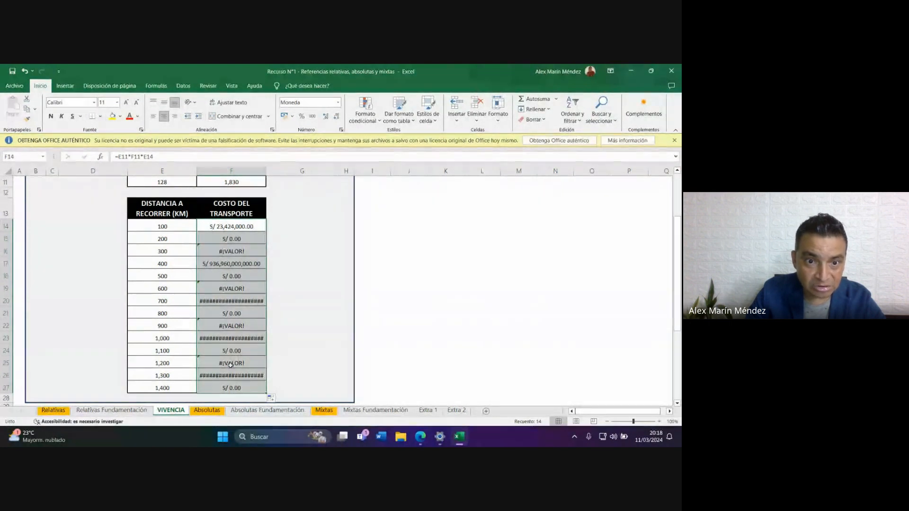
pyautogui.moveTo(266, 173); pyautogui.dragTo(309, 173)
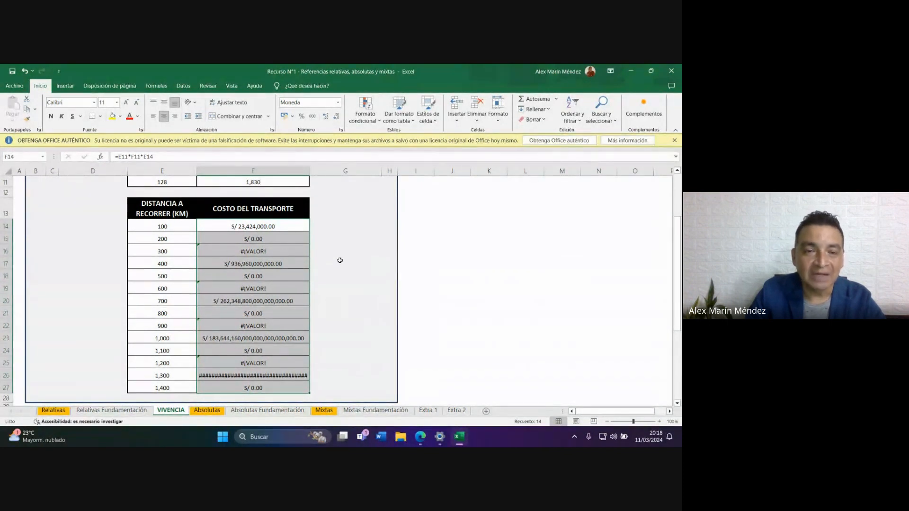
pyautogui.click(348, 240)
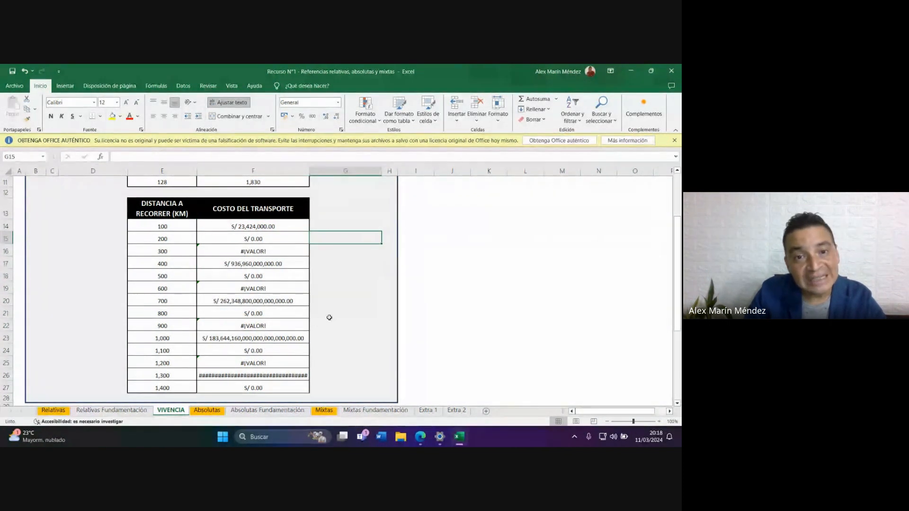
# Inspect which cells the copied formula in F15 references, and check the Google Meet chat for the participants' explanations.
pyautogui.doubleClick(266, 239)
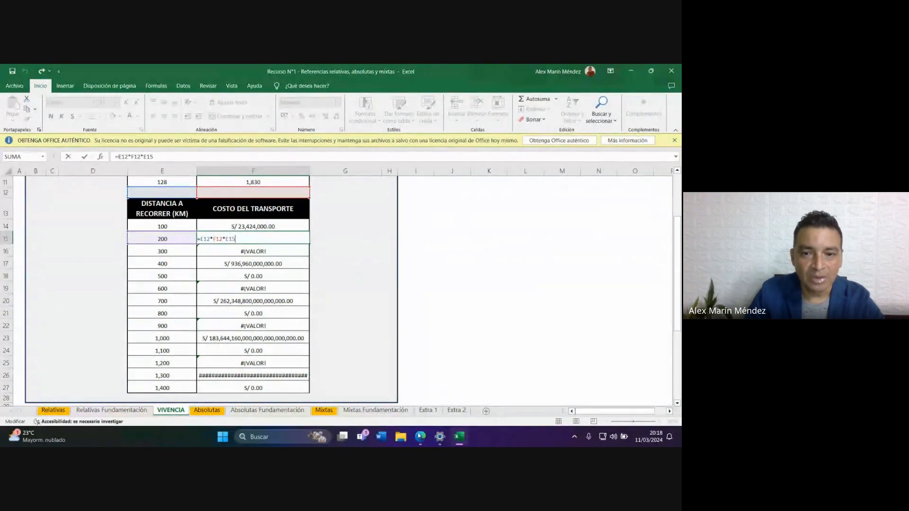
pyautogui.moveTo(420, 437)
pyautogui.click(374, 402)
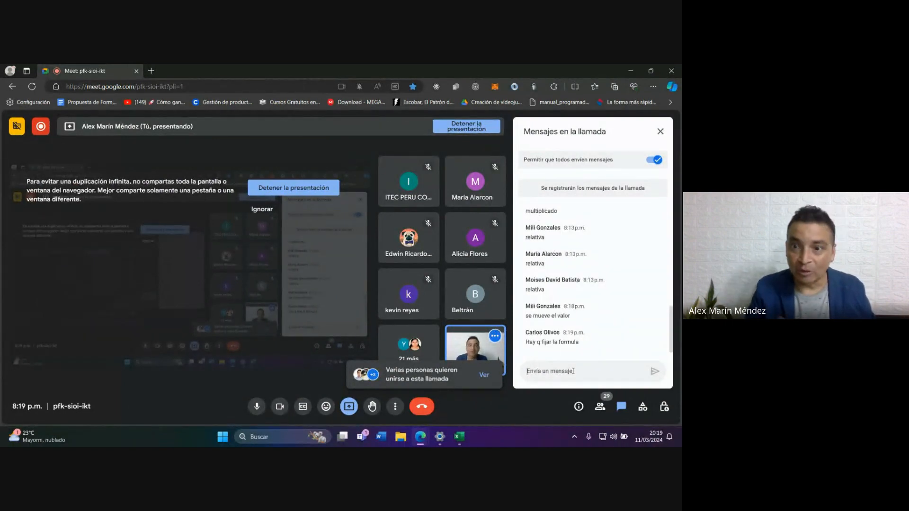
pyautogui.click(459, 436)
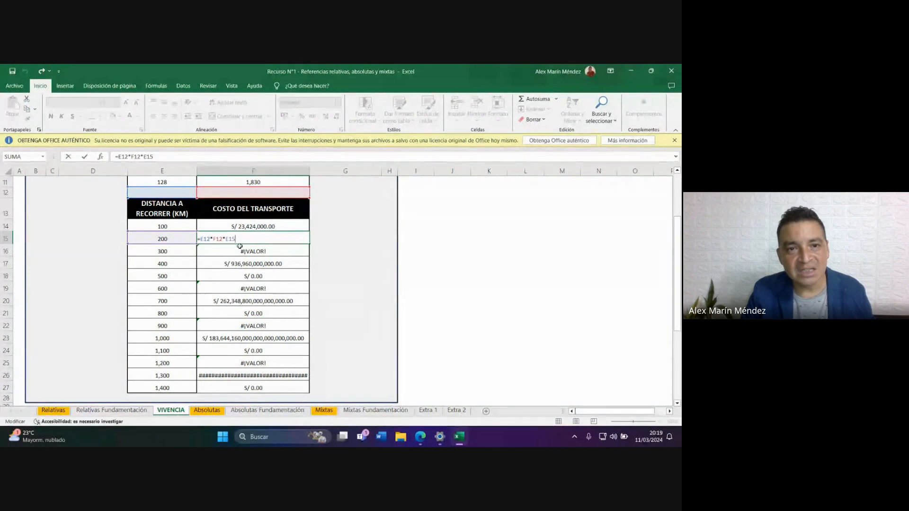
pyautogui.press('Return')
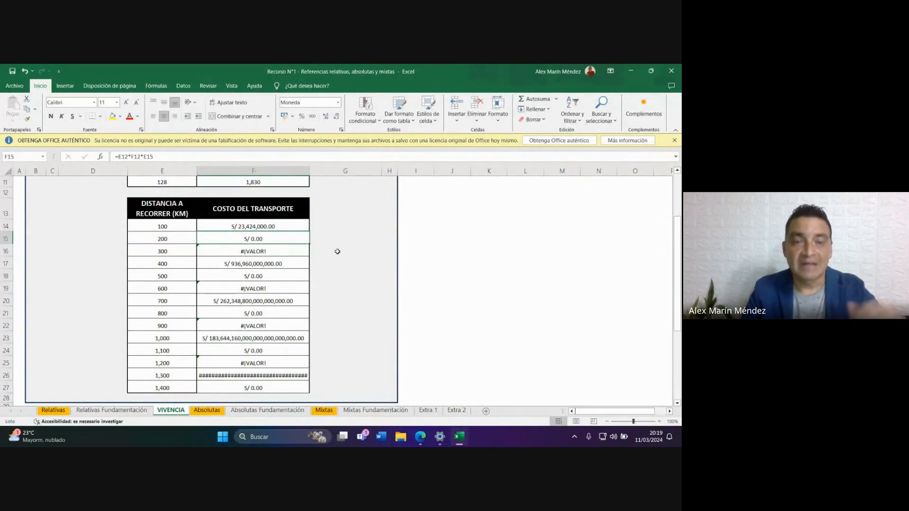
pyautogui.click(362, 316)
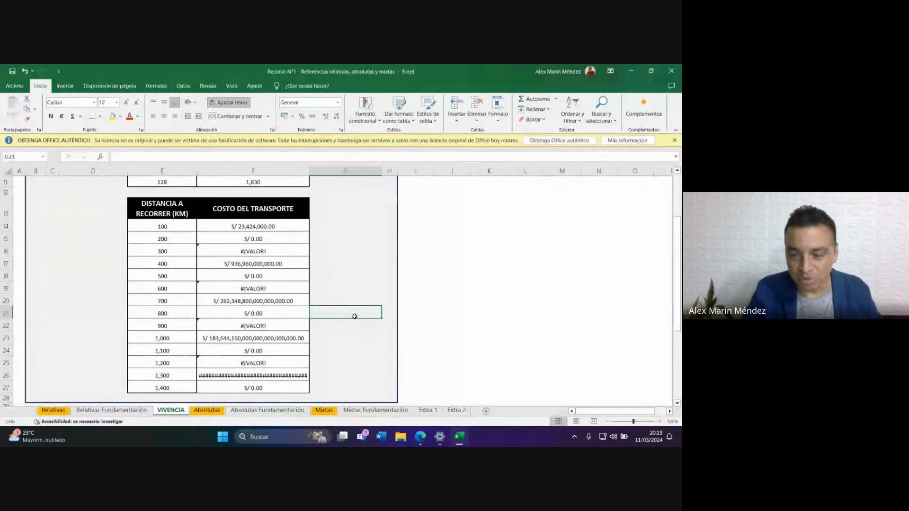
# On the Absolutas sheet, review the Importe 1, Importe 2, Tot. Descuento 1 and Tot. Descuento 2 columns and the % descuento cell G6.
pyautogui.click(205, 412)
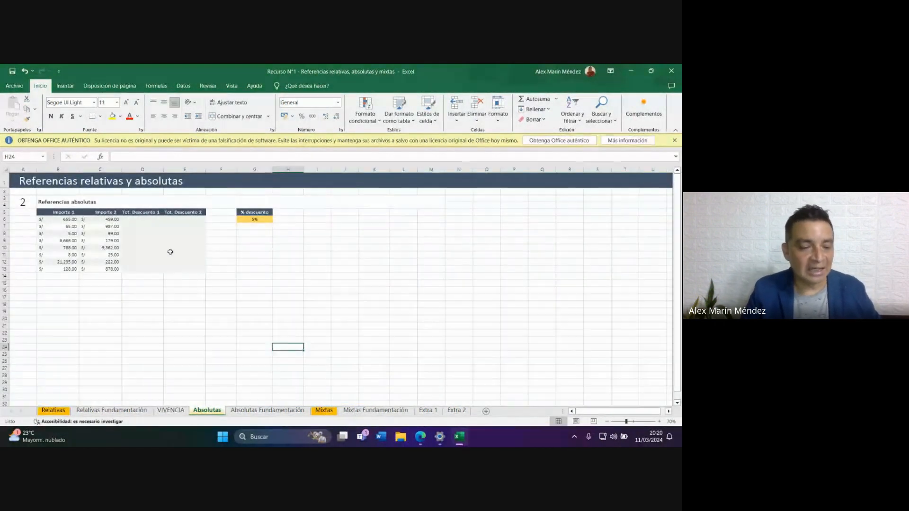
pyautogui.keyDown('ctrl'); pyautogui.scroll(2, 166, 280); pyautogui.keyUp('ctrl')
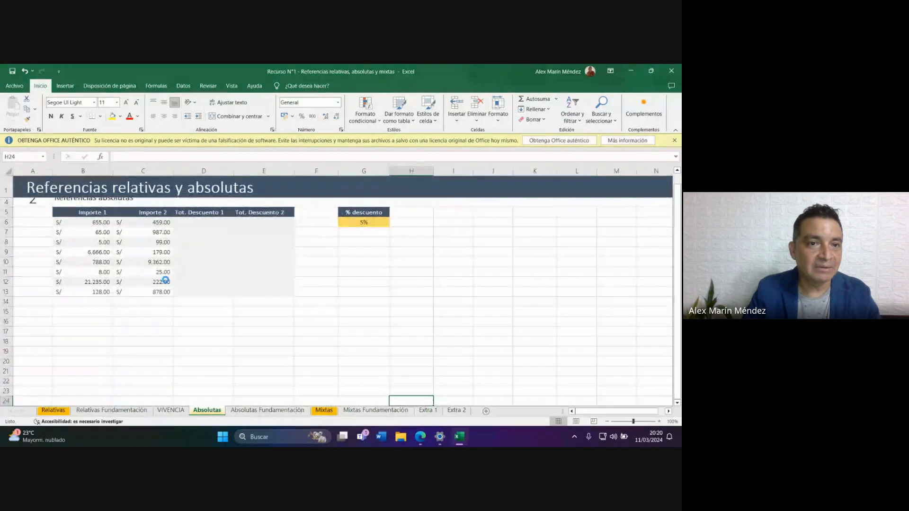
pyautogui.scroll(1, 165, 280)
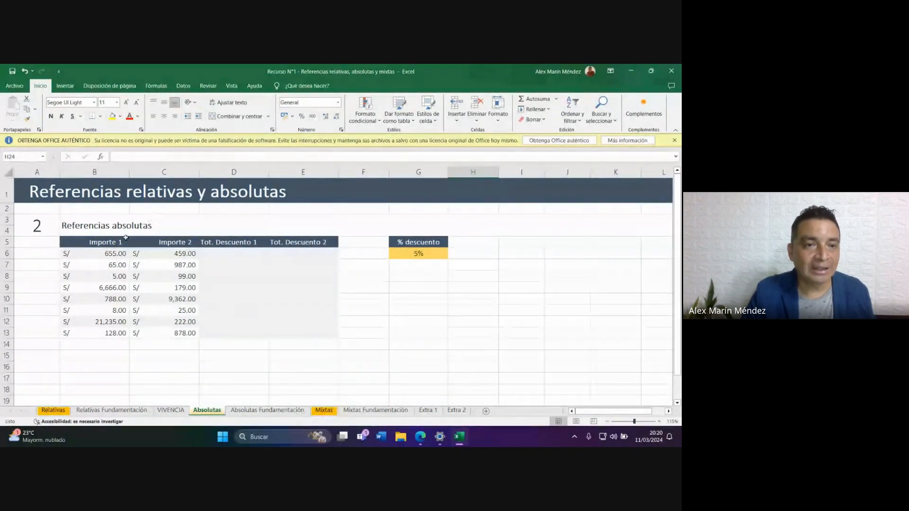
pyautogui.moveTo(121, 243); pyautogui.dragTo(122, 333)
pyautogui.moveTo(170, 244); pyautogui.dragTo(179, 333)
pyautogui.moveTo(234, 244); pyautogui.dragTo(237, 334)
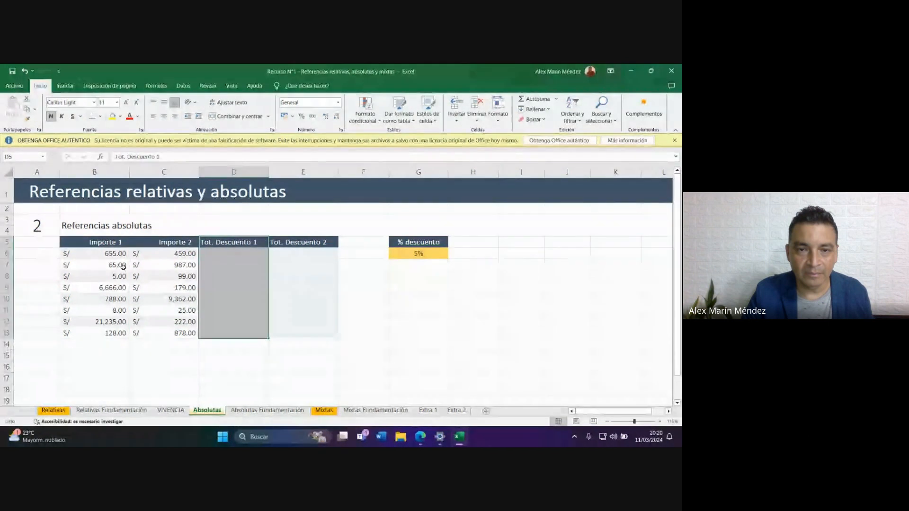
pyautogui.moveTo(290, 244); pyautogui.dragTo(293, 326)
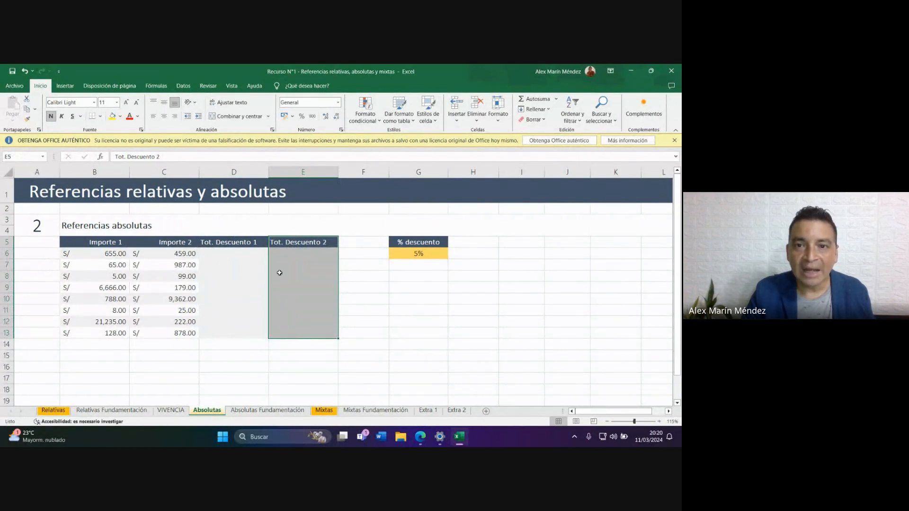
pyautogui.click(419, 254)
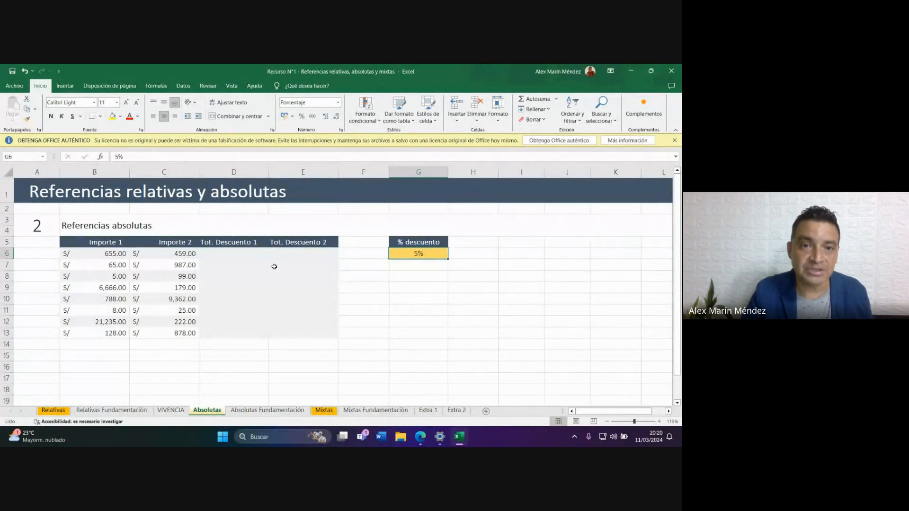
# Enter =B6*G6 in D6, the first Tot. Descuento 1 cell, and copy the formula down through D13.
pyautogui.click(240, 255)
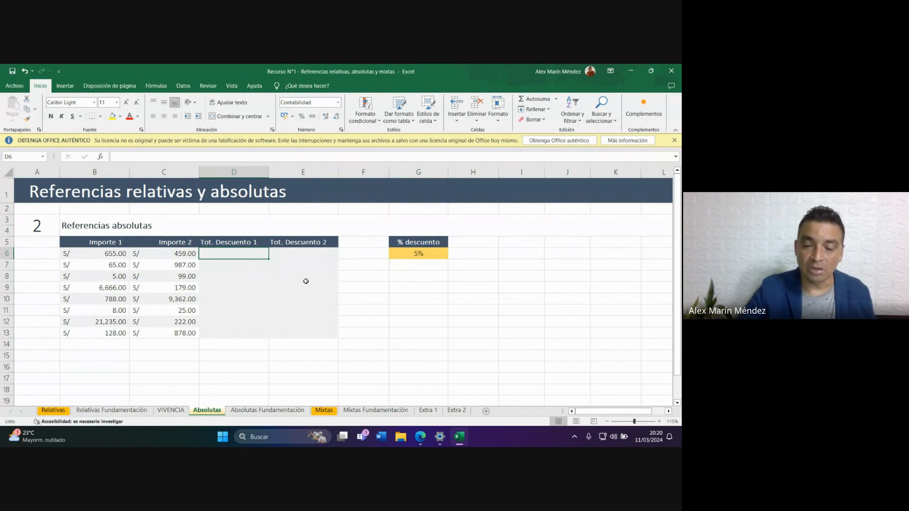
pyautogui.write('=')
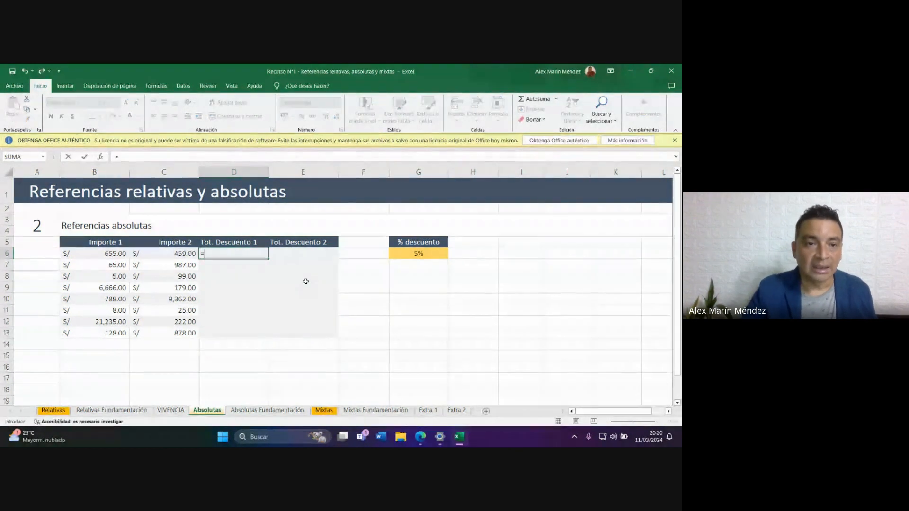
pyautogui.click(114, 255)
pyautogui.write('*')
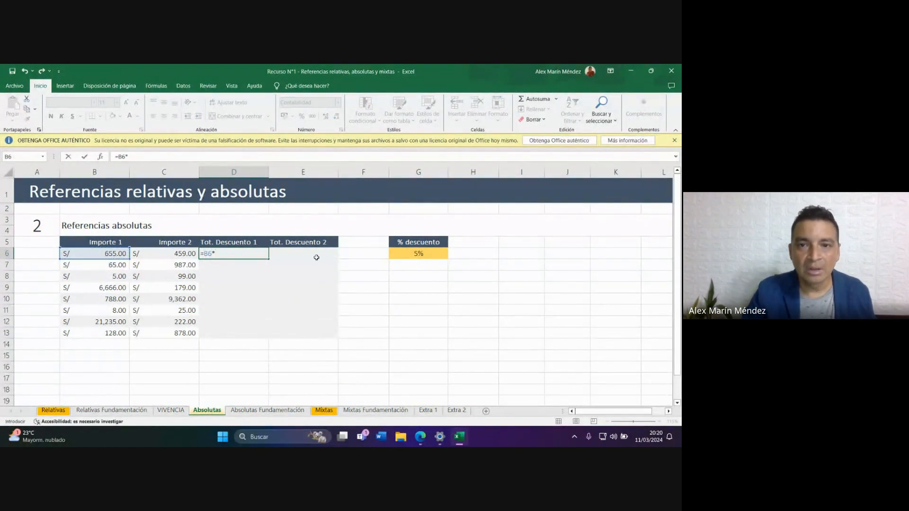
pyautogui.press('Right')
pyautogui.press('Right')
pyautogui.press('Right')
pyautogui.press('Return')
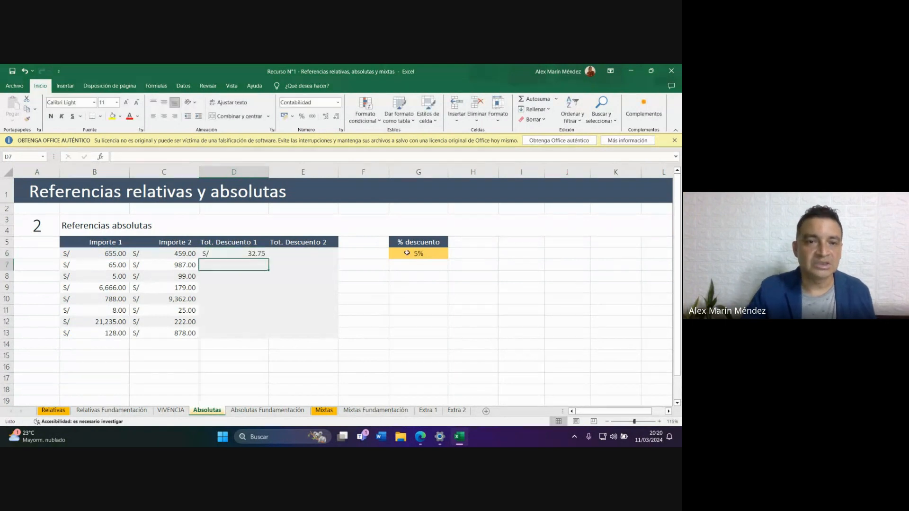
pyautogui.click(258, 254)
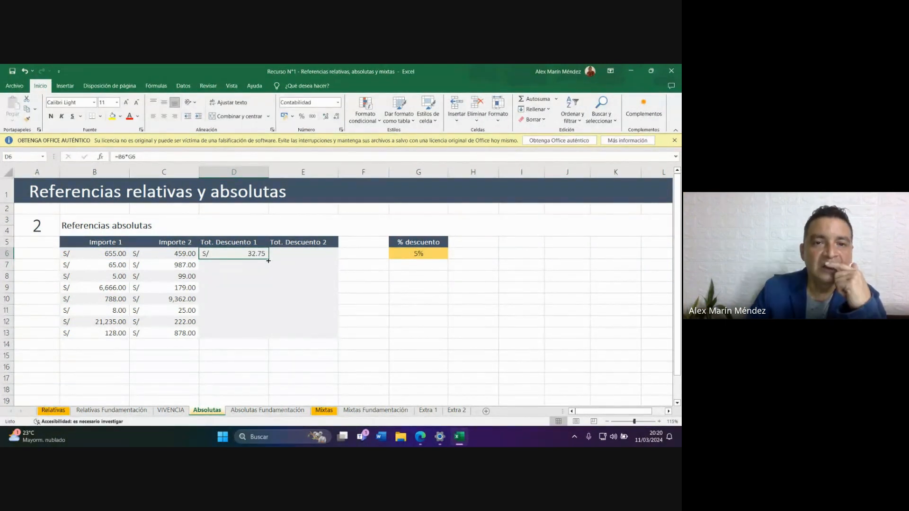
pyautogui.moveTo(269, 258); pyautogui.dragTo(265, 339)
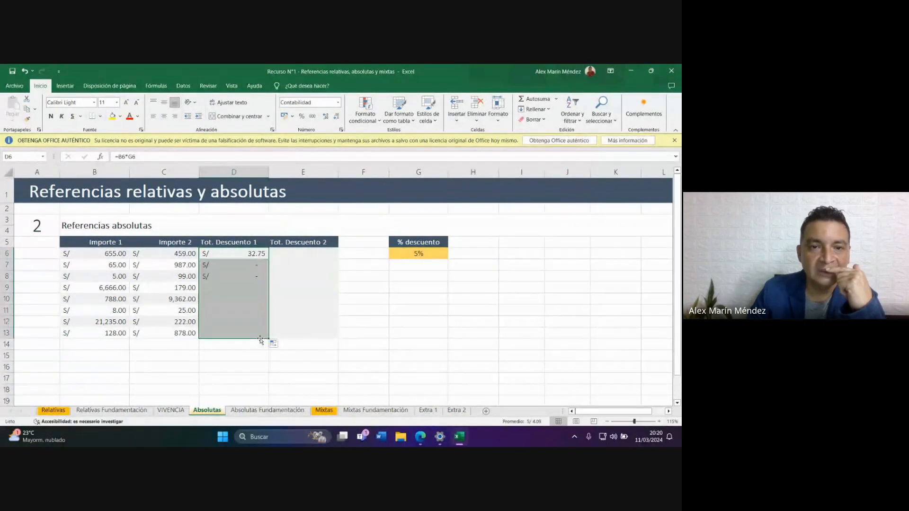
# Inspect which cells the D6 discount formula references, and check the Google Meet chat for the participants' suggestions on fixing it.
pyautogui.click(237, 276)
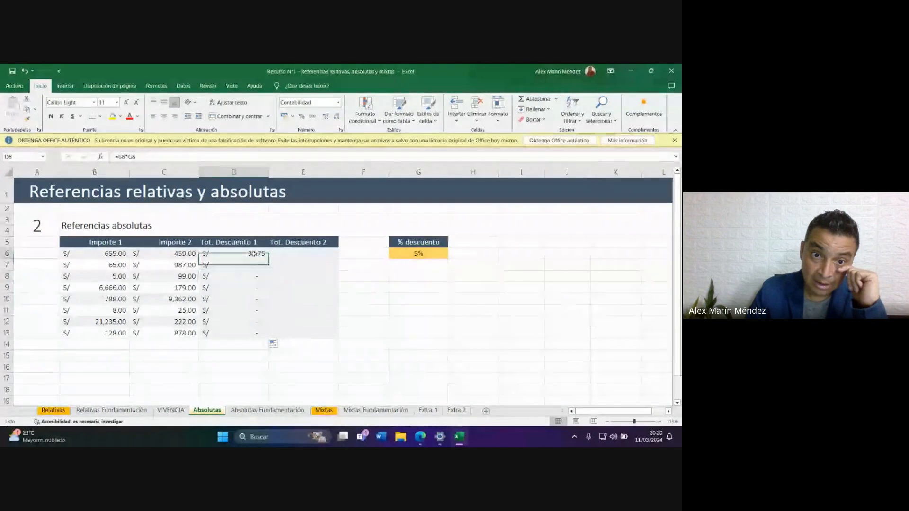
pyautogui.click(246, 256)
pyautogui.doubleClick(242, 255)
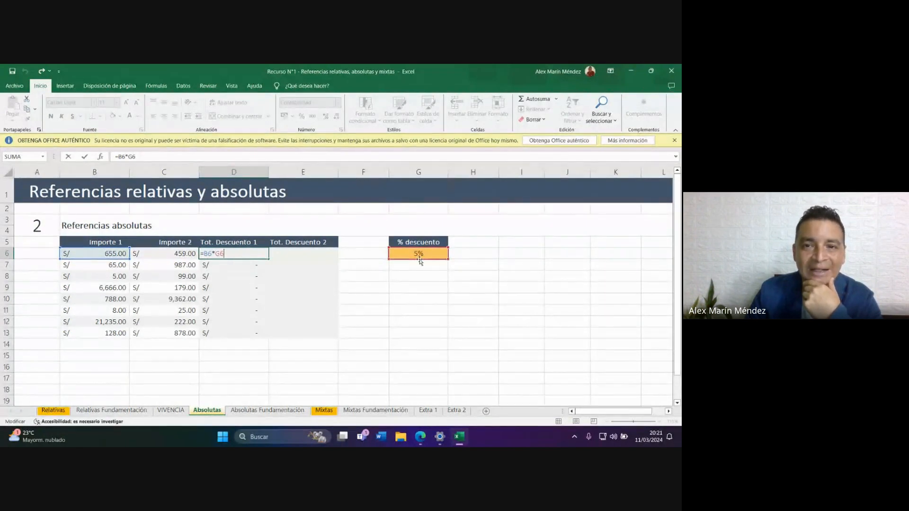
pyautogui.moveTo(420, 445)
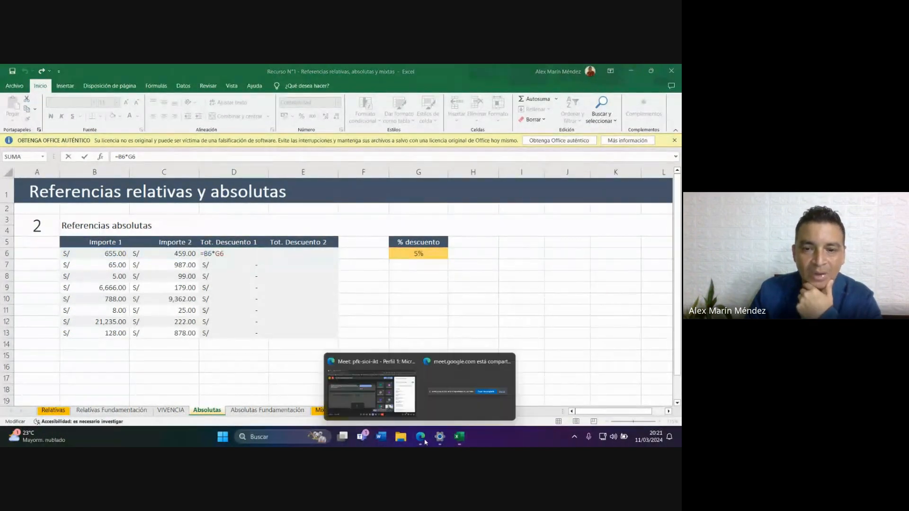
pyautogui.click(387, 399)
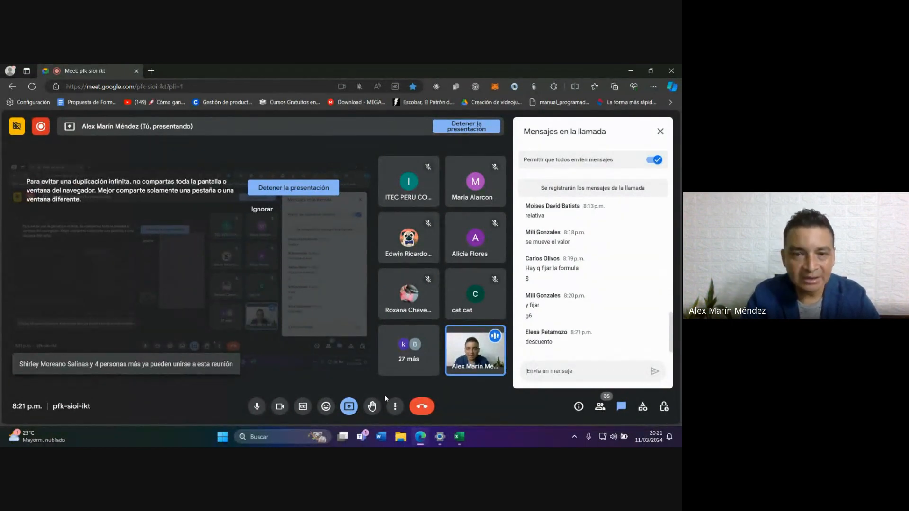
pyautogui.click(459, 437)
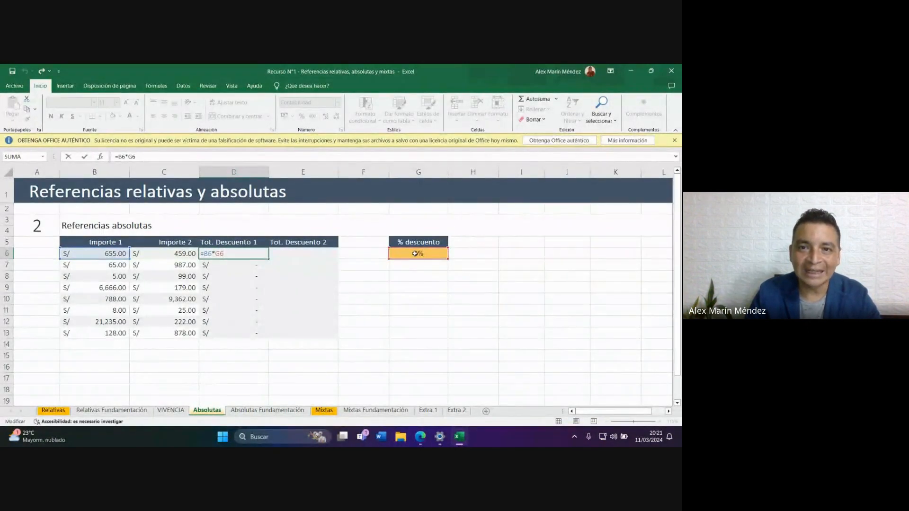
# Make the G6 reference in D6 absolute so the formula reads =B6*$G$6, and copy it down through D13.
pyautogui.press('Left')
pyautogui.press('Left')
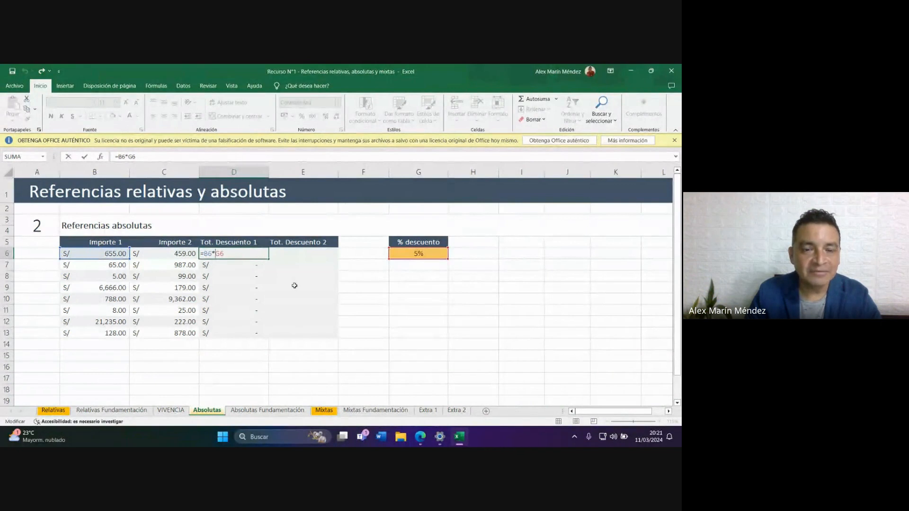
pyautogui.write('$G$')
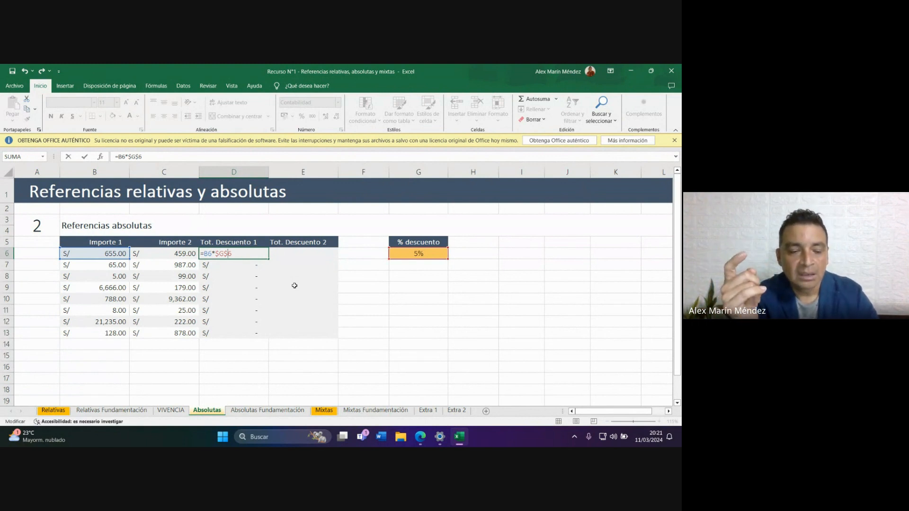
pyautogui.press('BackSpace')
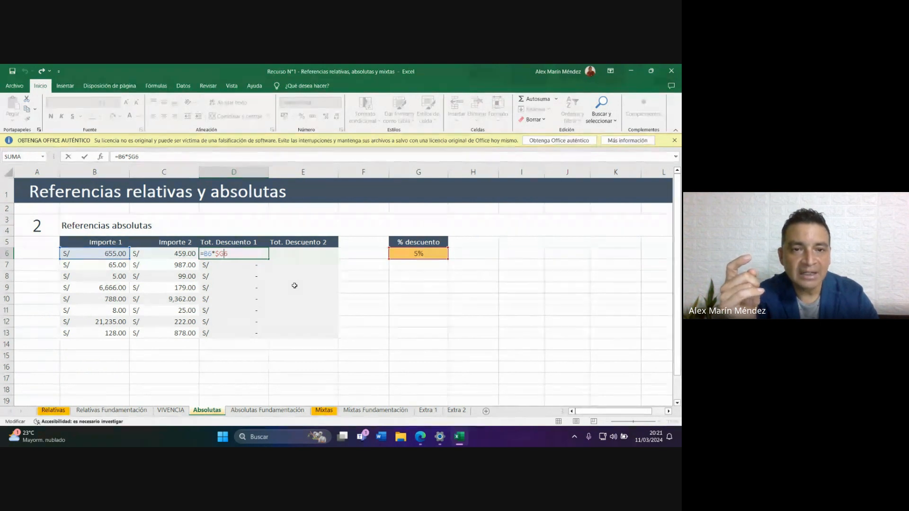
pyautogui.press('BackSpace')
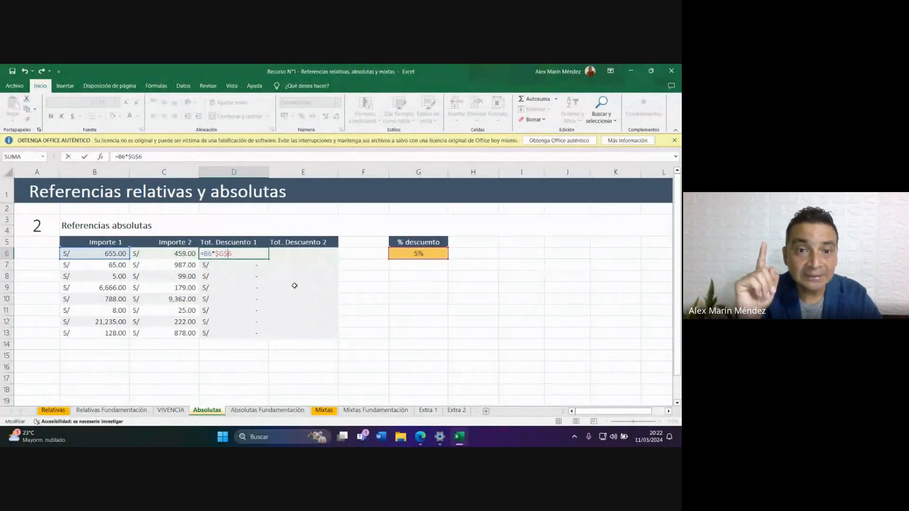
pyautogui.press('Return')
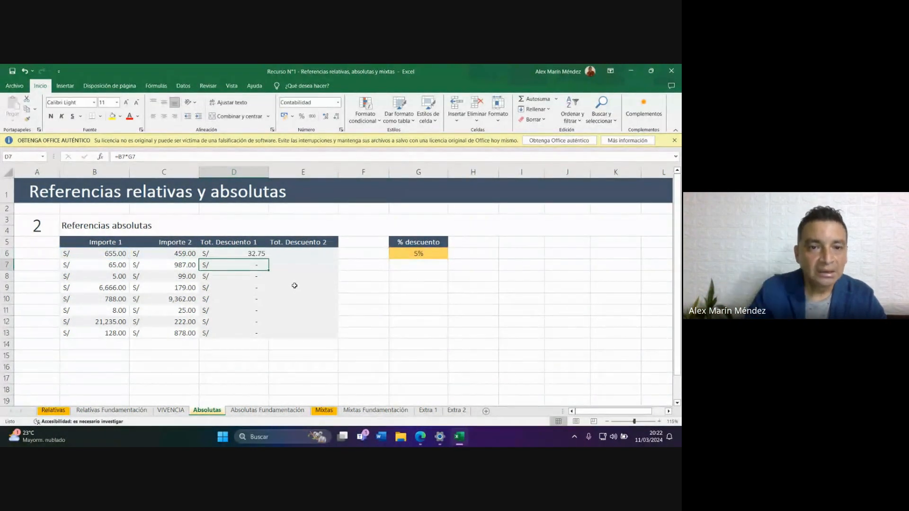
pyautogui.click(259, 255)
pyautogui.moveTo(269, 260); pyautogui.dragTo(270, 338)
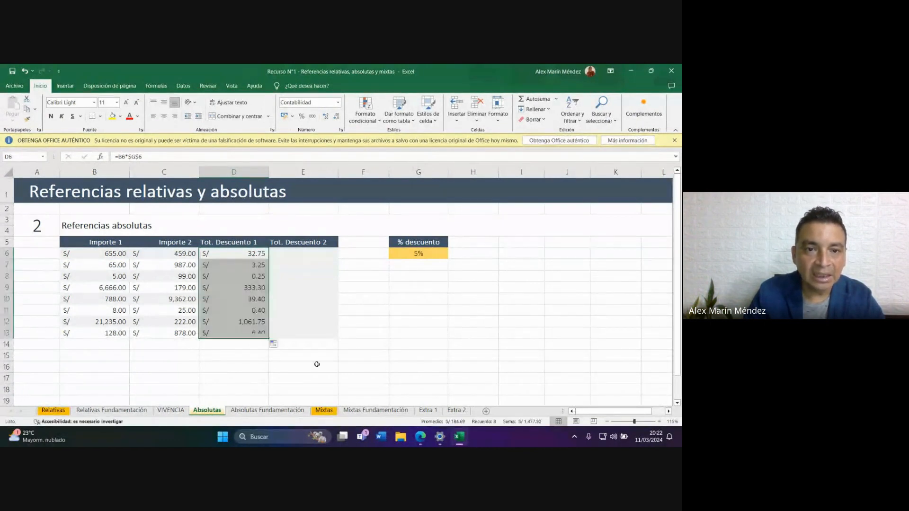
# Inspect the copied Tot. Descuento 1 formulas in D7, D8 and D9 to compare their relative and absolute references.
pyautogui.doubleClick(250, 265)
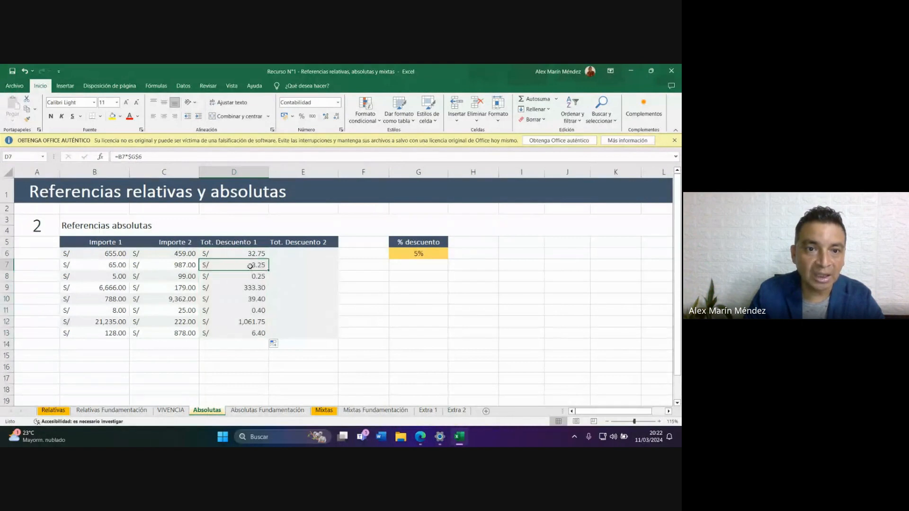
pyautogui.click(219, 265)
pyautogui.moveTo(216, 265); pyautogui.dragTo(233, 265)
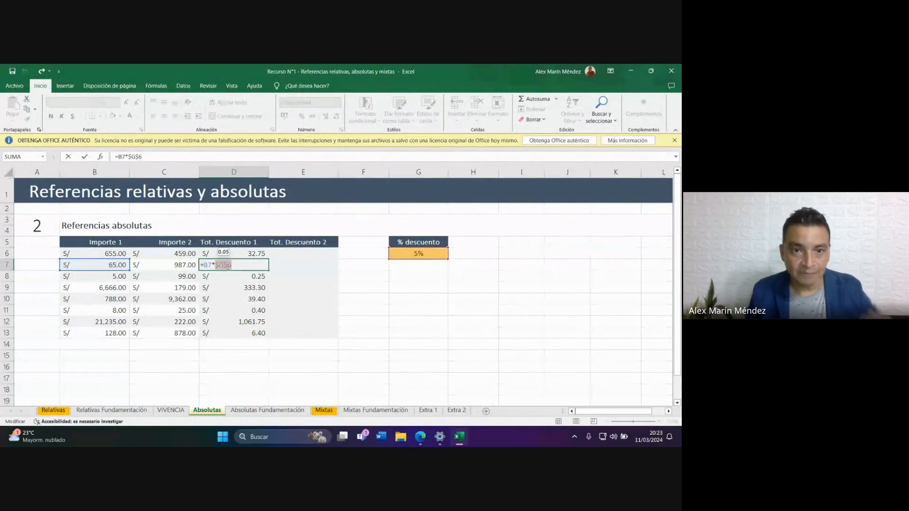
pyautogui.press('Return')
pyautogui.doubleClick(227, 274)
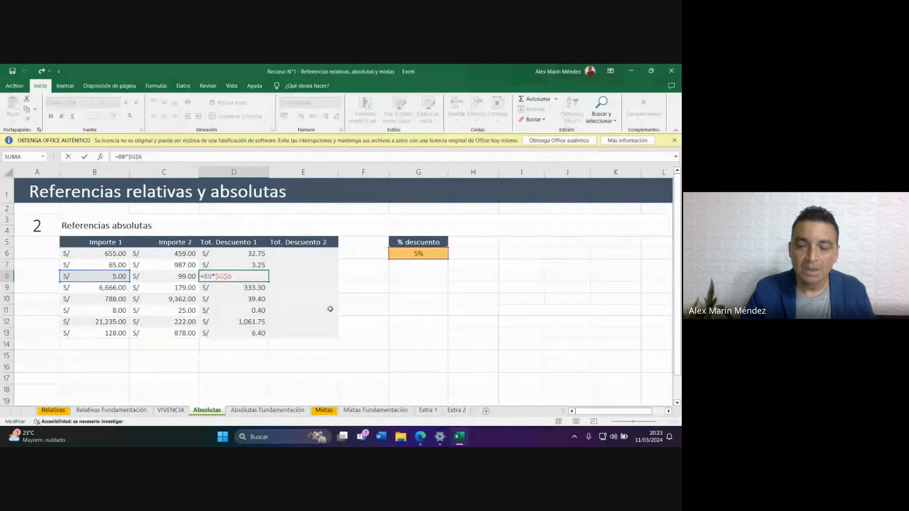
pyautogui.press('Return')
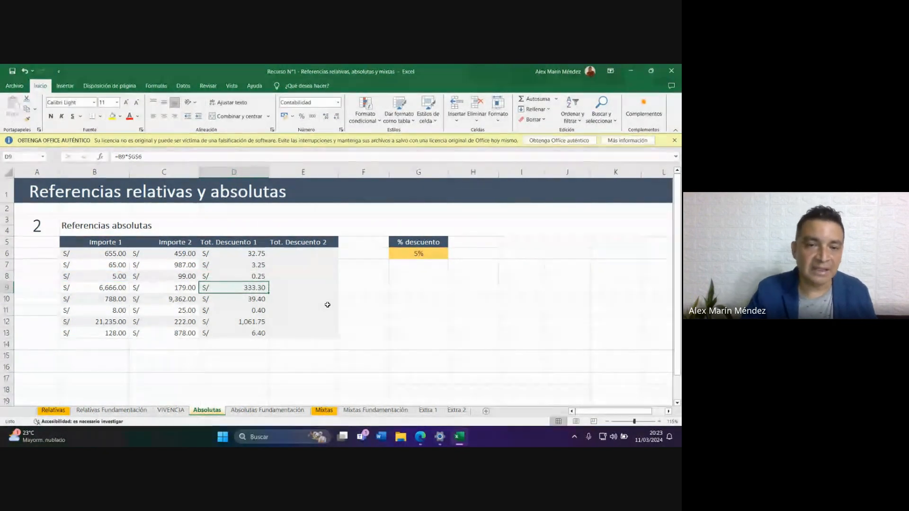
pyautogui.press('F2')
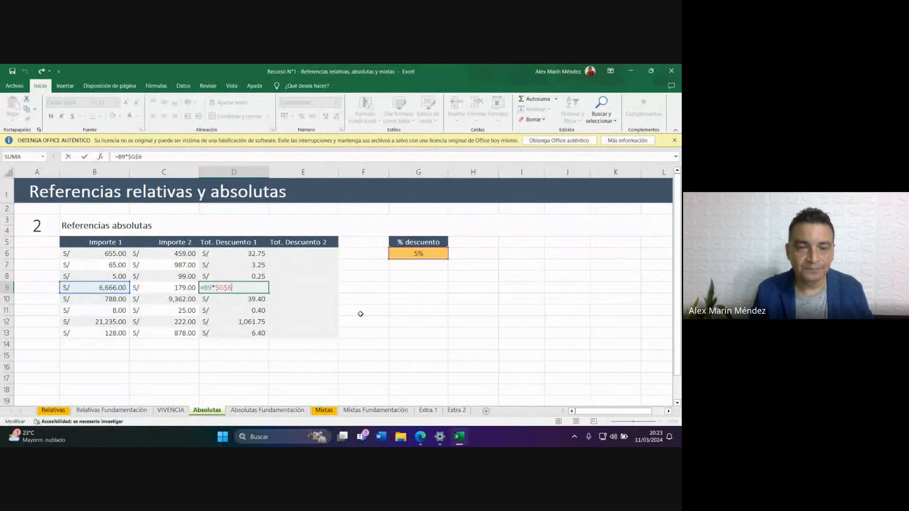
pyautogui.hotkey('ctrl', 'Return')
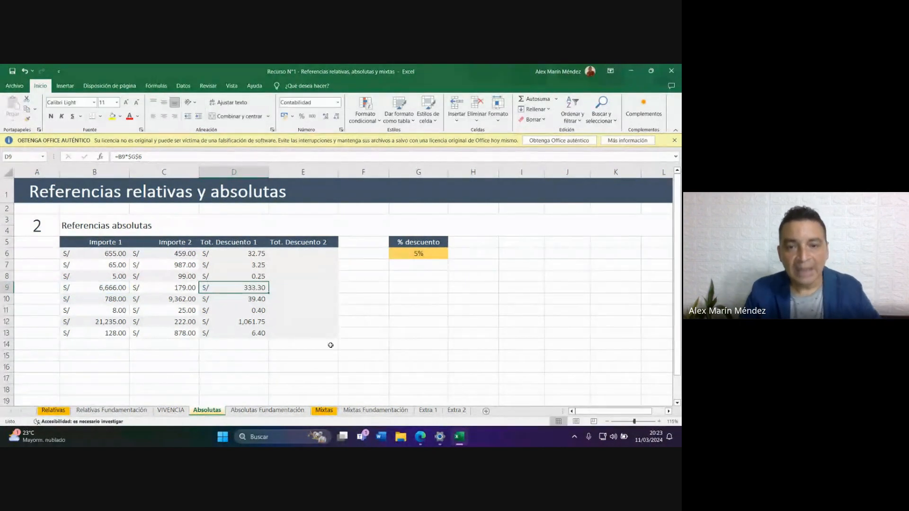
# Check the Google Meet chat for the participants' replies and return to the Excel workbook.
pyautogui.moveTo(415, 438)
pyautogui.click(463, 376)
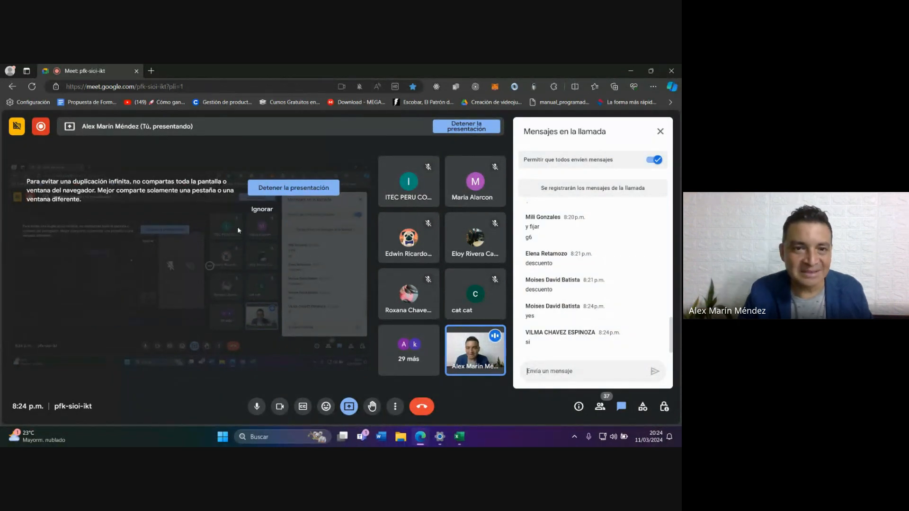
pyautogui.moveTo(459, 436)
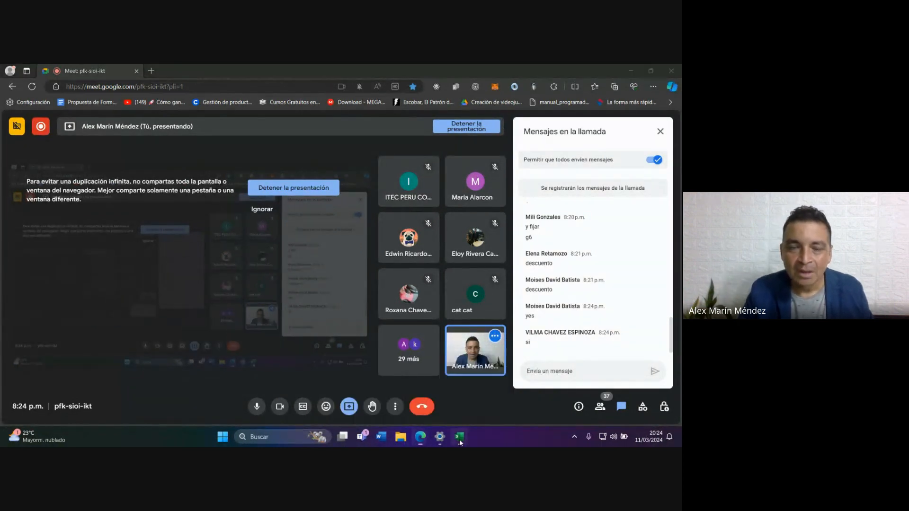
pyautogui.click(389, 359)
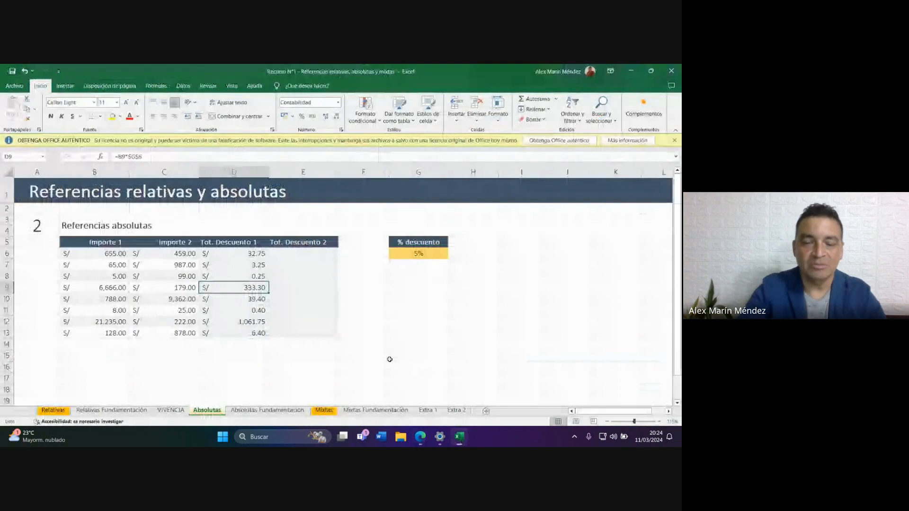
pyautogui.click(303, 253)
pyautogui.write('=')
pyautogui.click(184, 255)
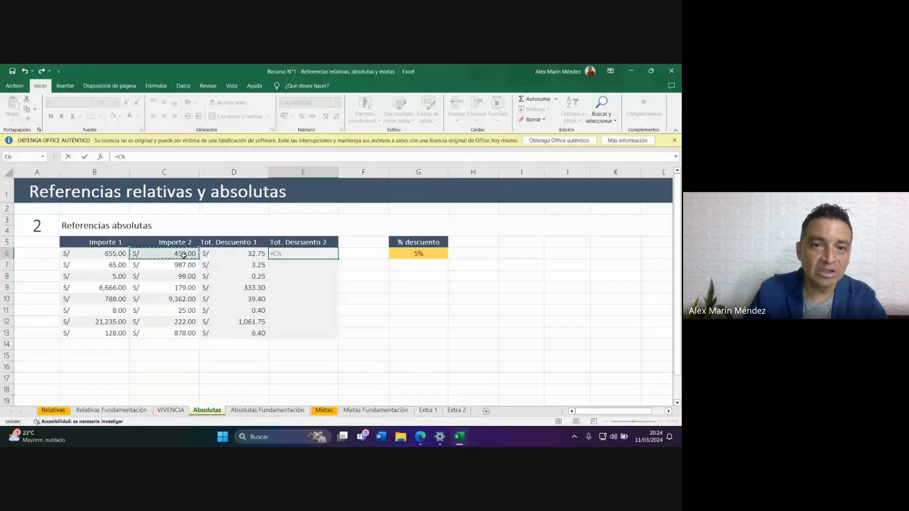
pyautogui.write('*')
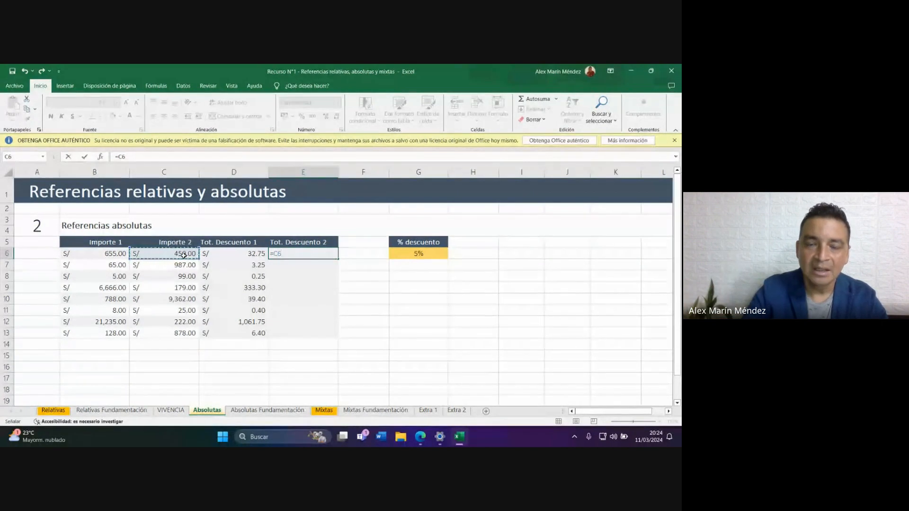
pyautogui.click(417, 254)
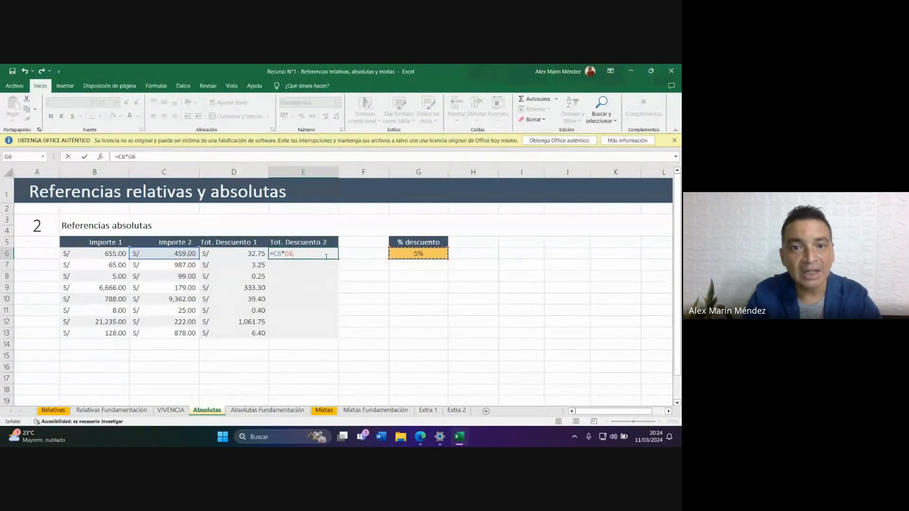
pyautogui.click(287, 254)
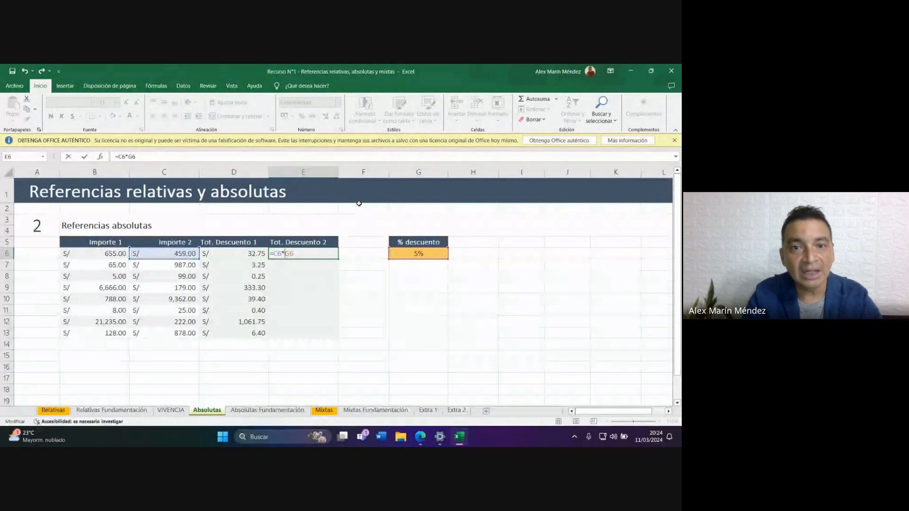
pyautogui.press('F4')
pyautogui.press('BackSpace')
pyautogui.press('BackSpace')
pyautogui.press('BackSpace')
pyautogui.press('BackSpace')
pyautogui.press('BackSpace')
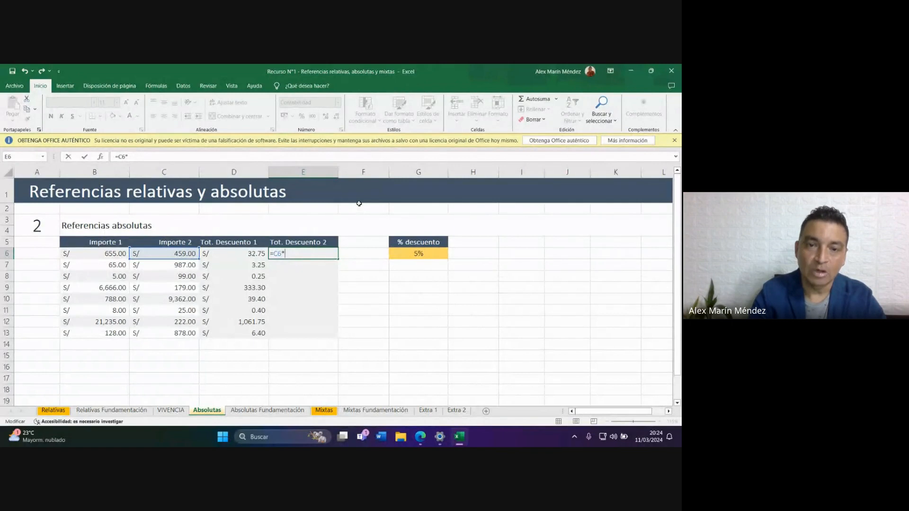
pyautogui.write('*')
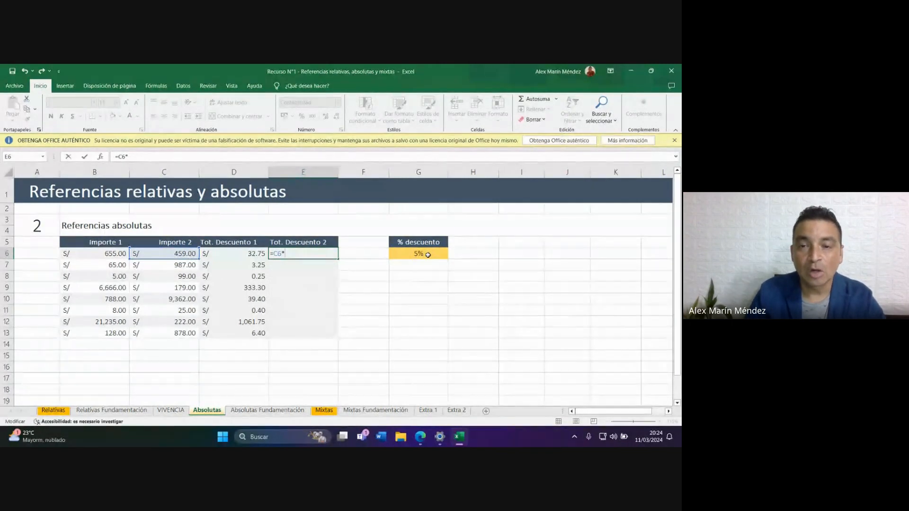
pyautogui.click(427, 254)
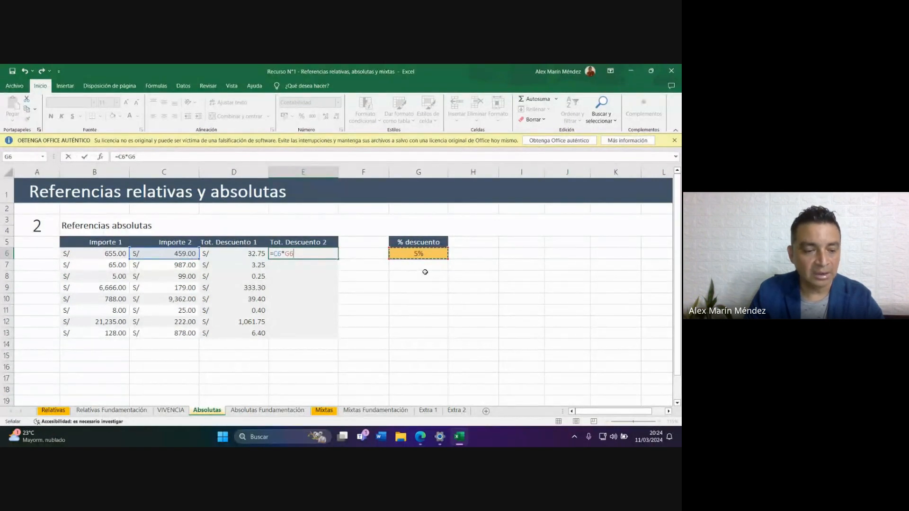
pyautogui.press('F4')
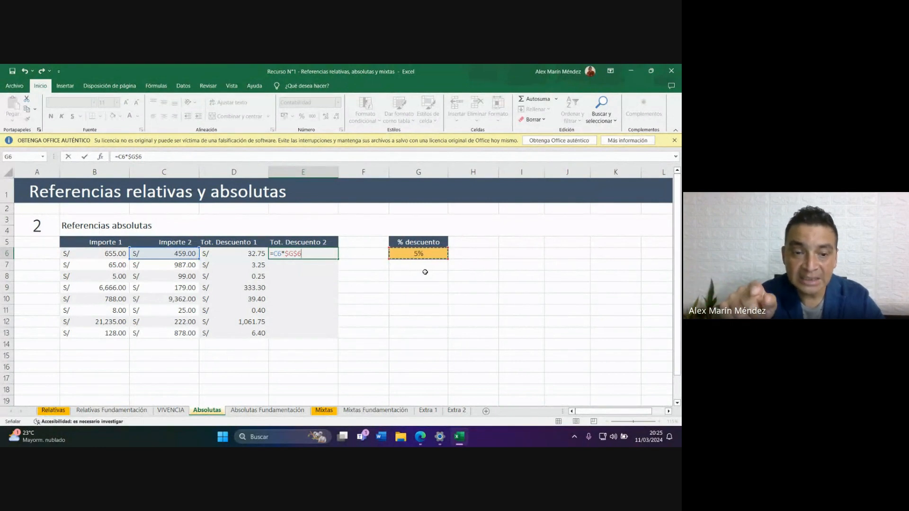
pyautogui.press('Escape')
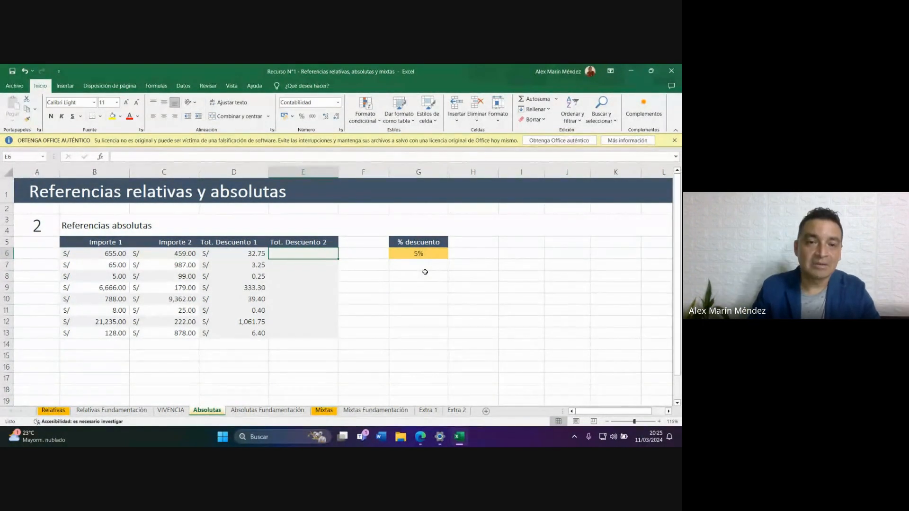
# Enter =C6*$G$6 in E6, the first Tot. Descuento 2 cell, and copy the formula down through E13.
pyautogui.write('=')
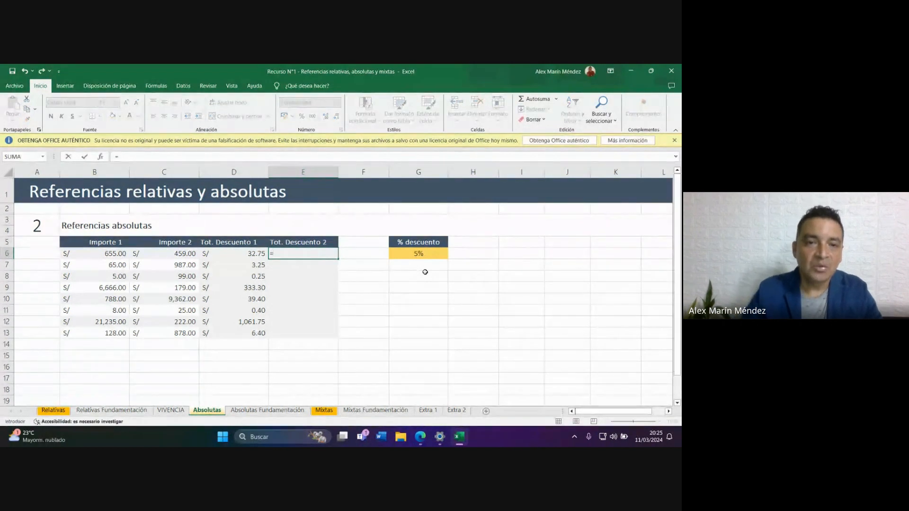
pyautogui.click(167, 251)
pyautogui.write('*')
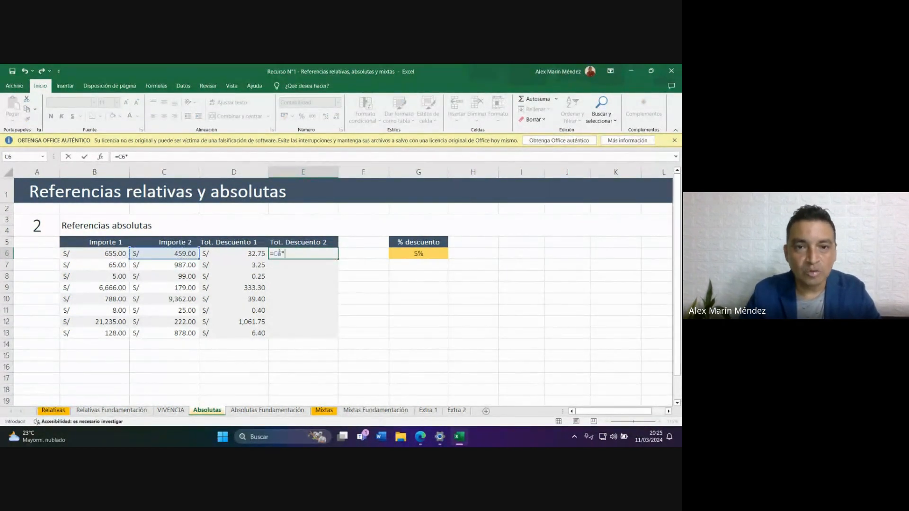
pyautogui.click(423, 254)
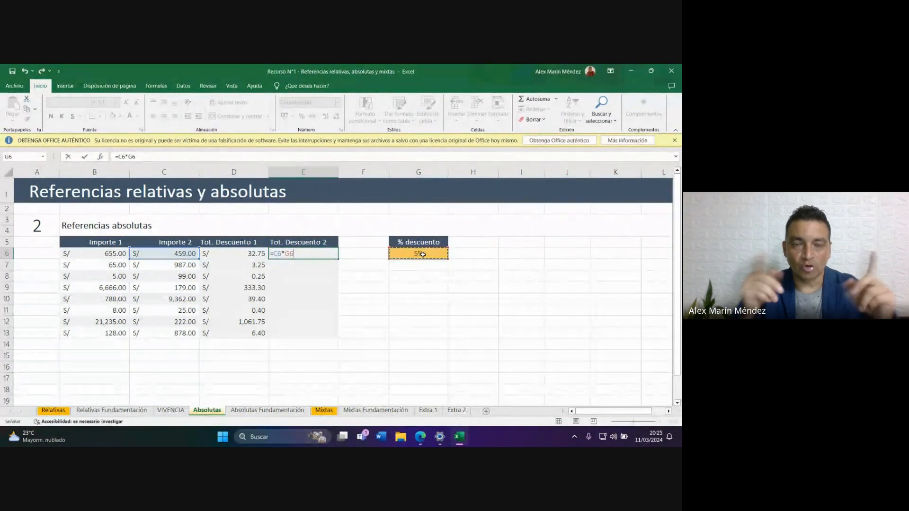
pyautogui.press('F4')
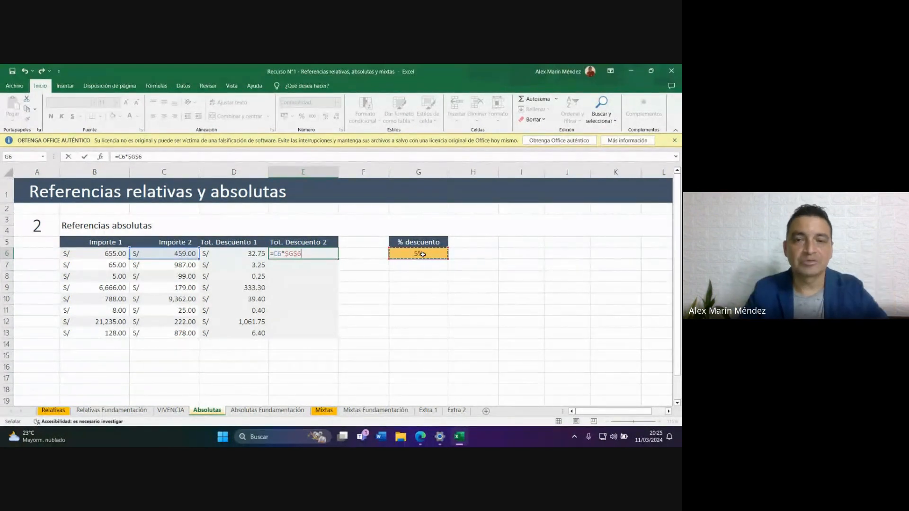
pyautogui.press('Return')
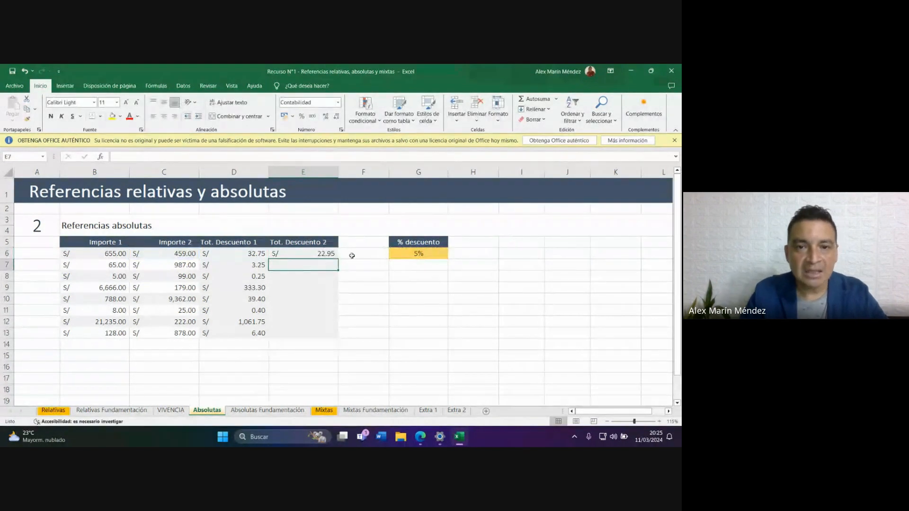
pyautogui.click(335, 254)
pyautogui.moveTo(338, 259); pyautogui.dragTo(339, 337)
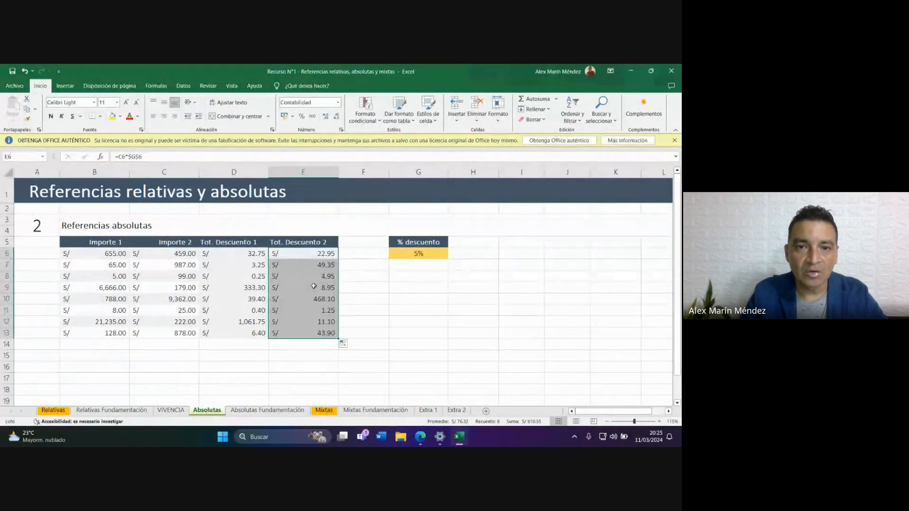
# Inspect the copied Tot. Descuento 2 formula in E10 to check its relative and absolute references.
pyautogui.click(364, 287)
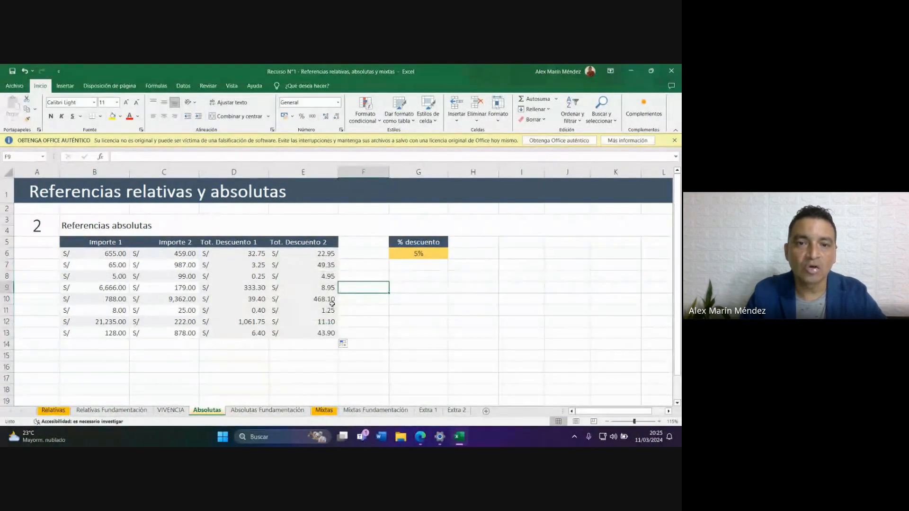
pyautogui.click(327, 300)
pyautogui.press('Down')
pyautogui.press('Down')
pyautogui.press('Down')
pyautogui.doubleClick(327, 300)
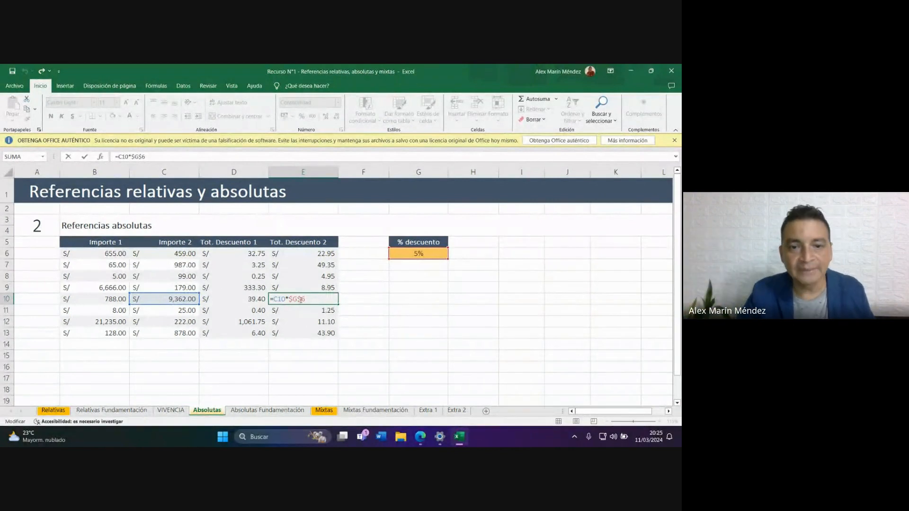
pyautogui.press('Escape')
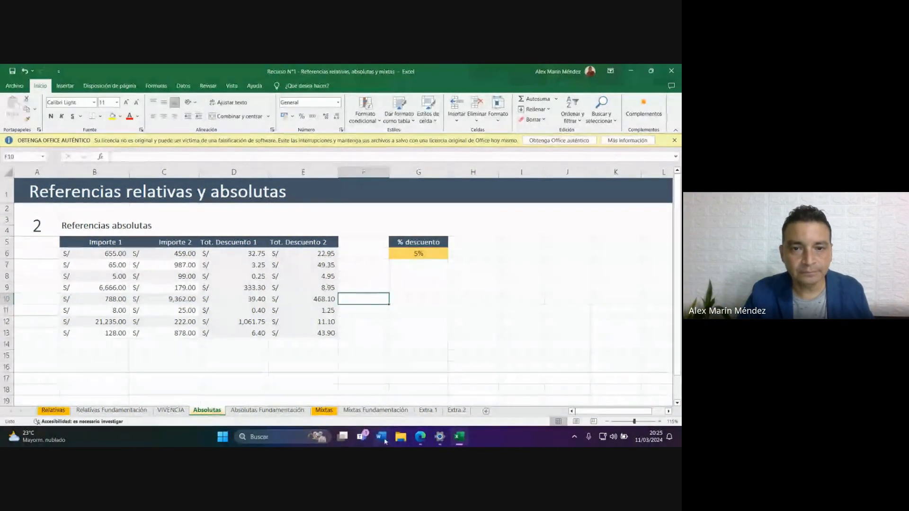
# Switch to the Google Meet call, show the emoji reactions for the participants, and return to the Excel workbook.
pyautogui.moveTo(420, 436)
pyautogui.click(374, 392)
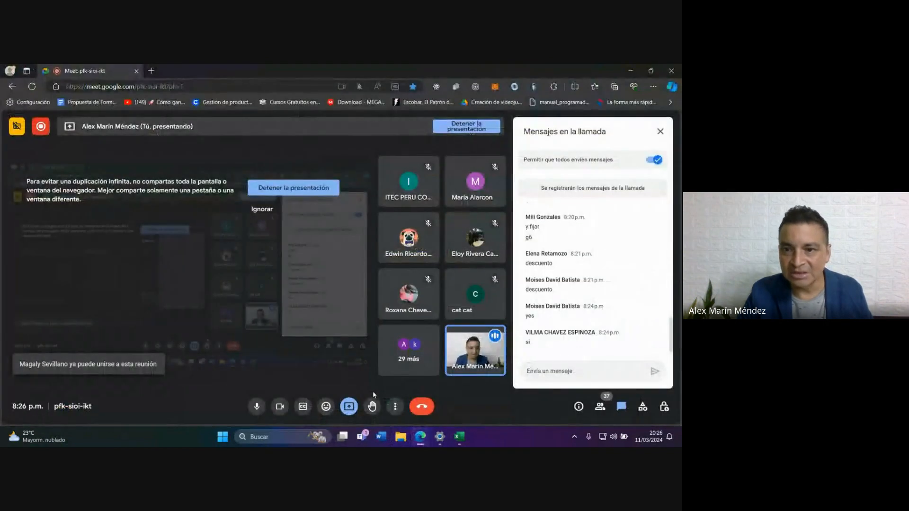
pyautogui.moveTo(458, 439)
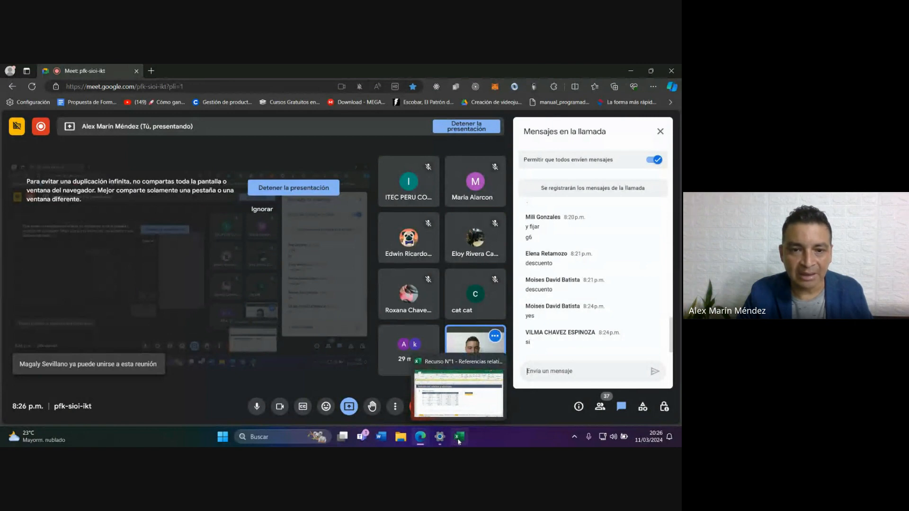
pyautogui.click(327, 407)
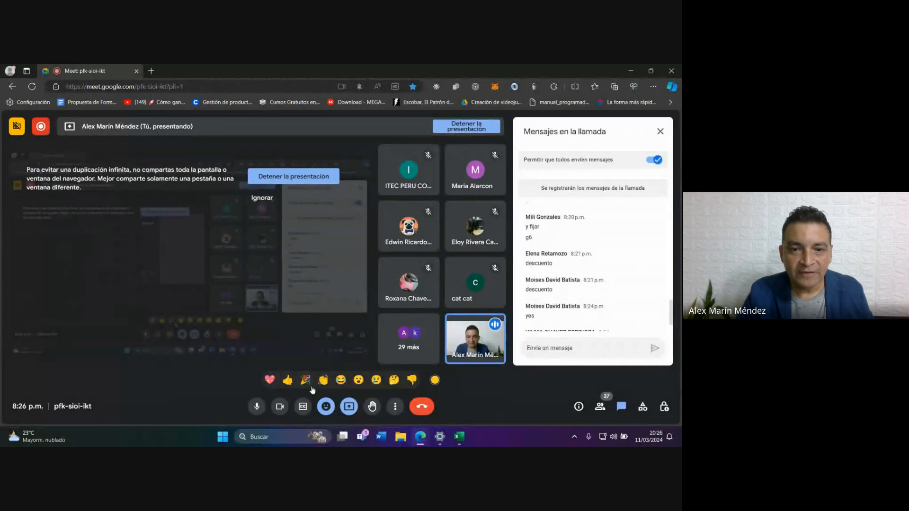
pyautogui.click(327, 407)
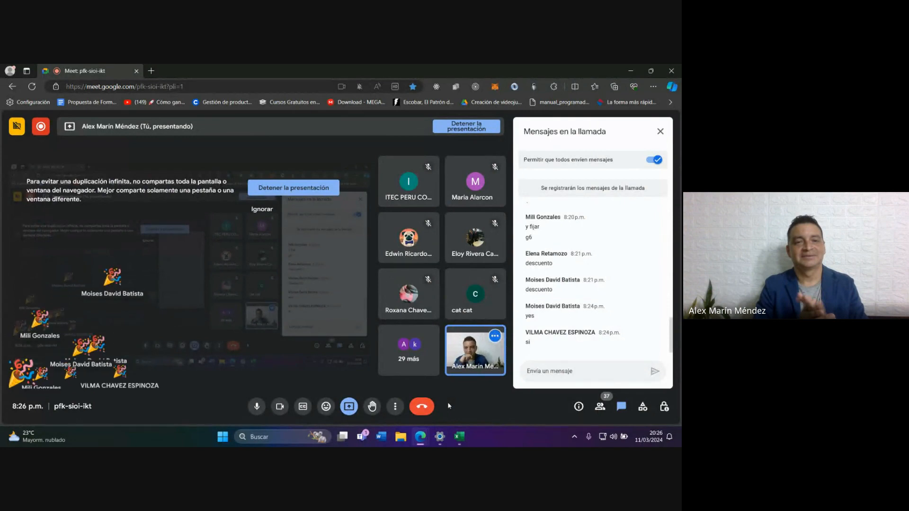
pyautogui.click(461, 439)
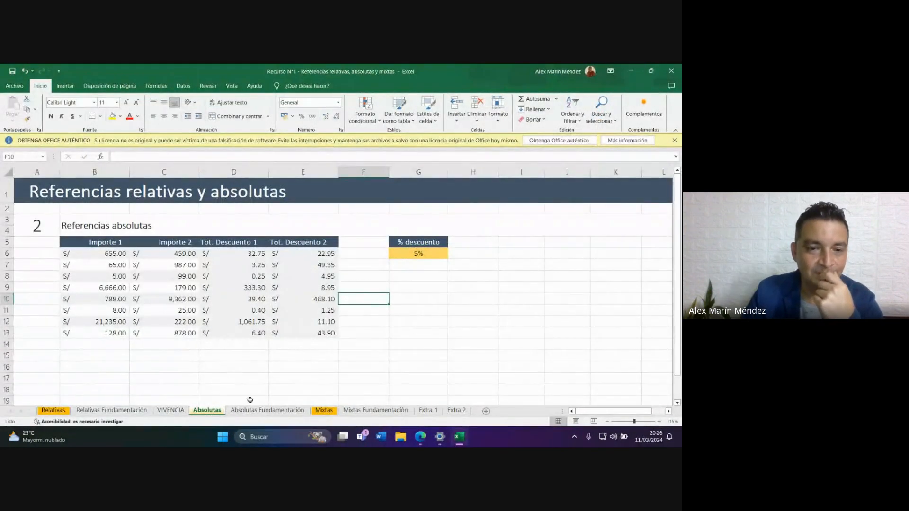
# Review the Absolutas Fundamentación sheet's theory and the Cantidad, Precio Unitario and Contado columns of its Ejemplo table.
pyautogui.click(267, 410)
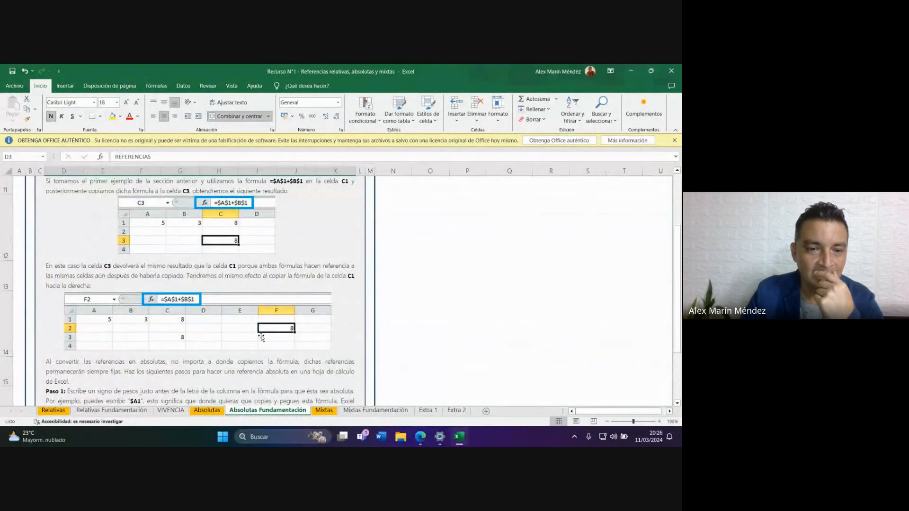
pyautogui.scroll(2, 266, 221)
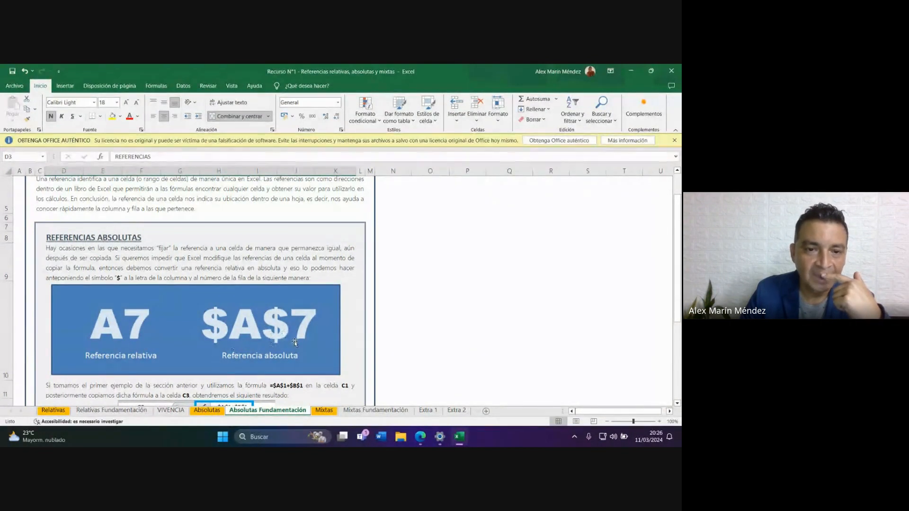
pyautogui.scroll(-5, 294, 342)
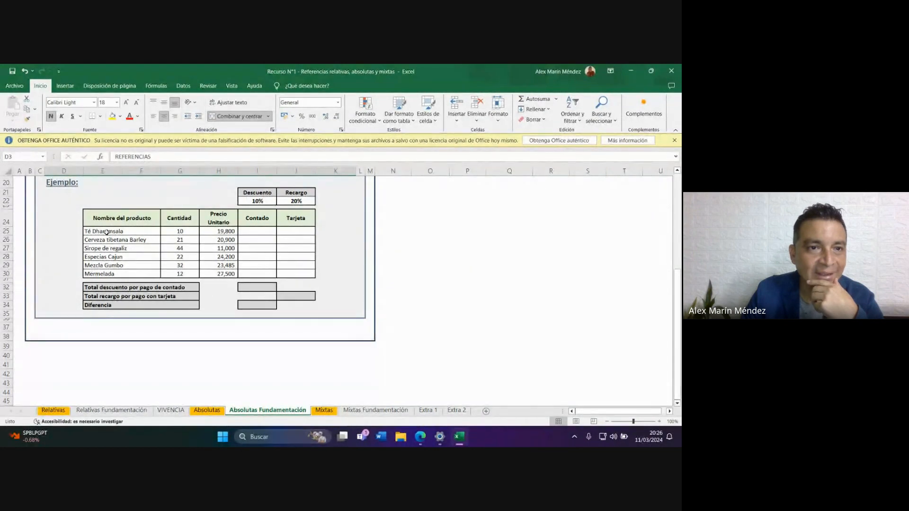
pyautogui.moveTo(129, 232); pyautogui.dragTo(136, 264)
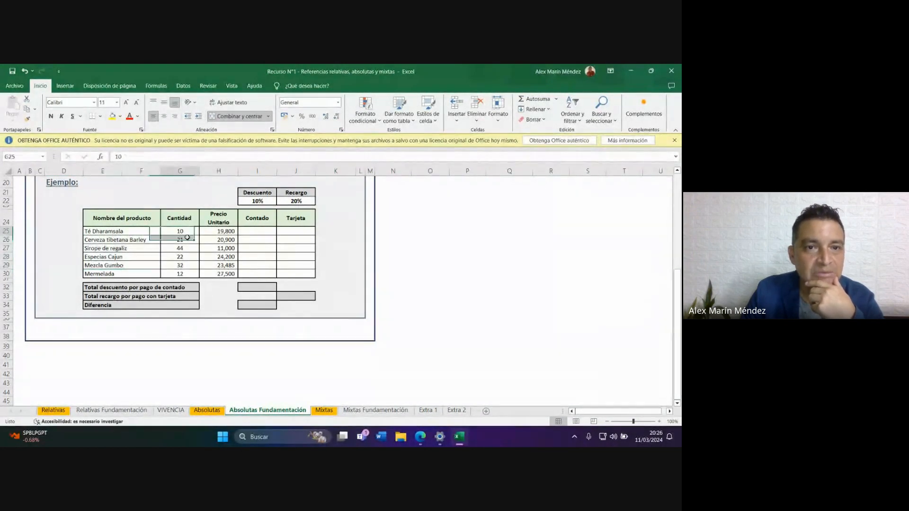
pyautogui.moveTo(226, 230); pyautogui.dragTo(230, 268)
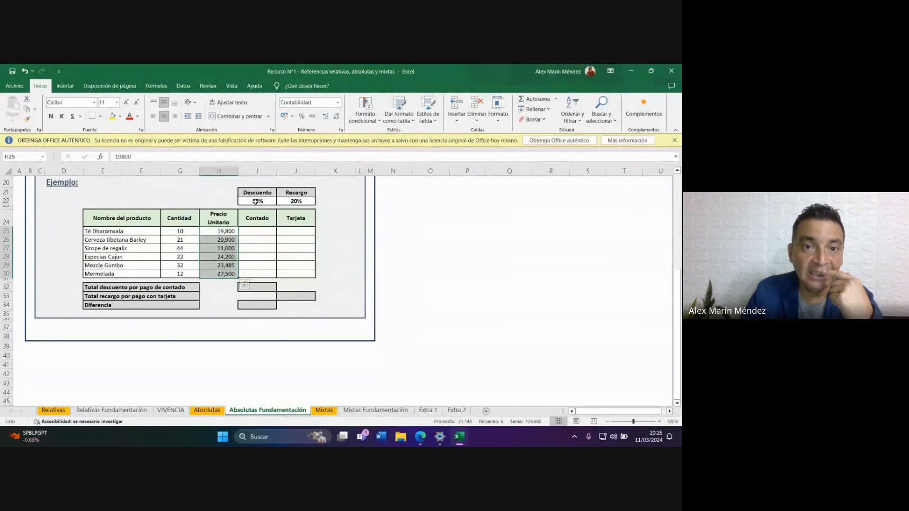
pyautogui.click(255, 230)
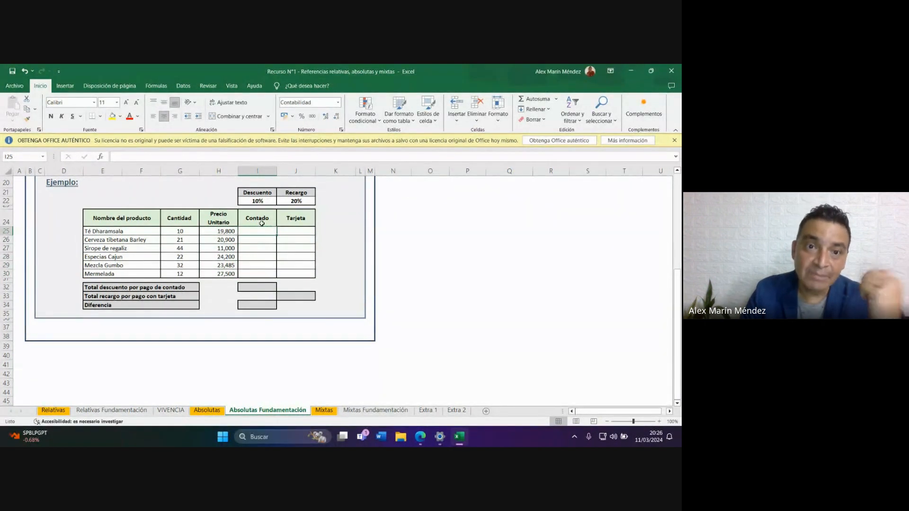
pyautogui.click(261, 223)
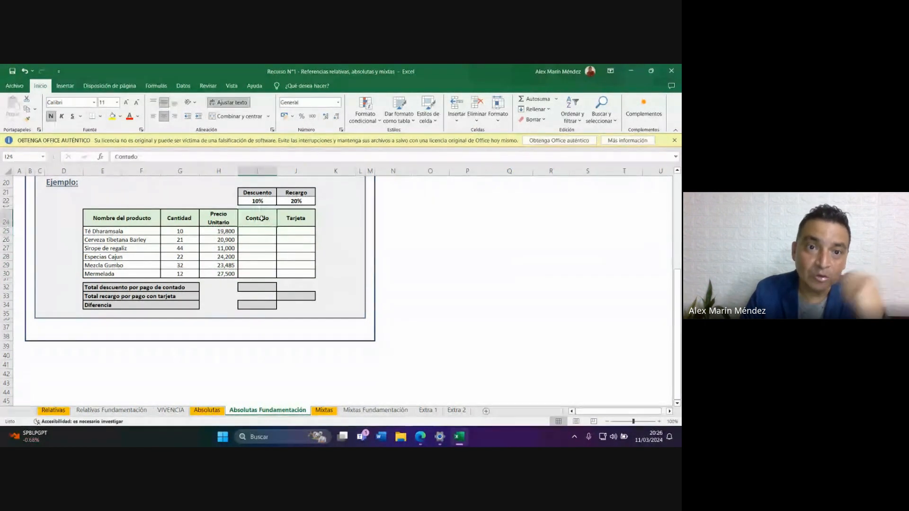
pyautogui.click(180, 231)
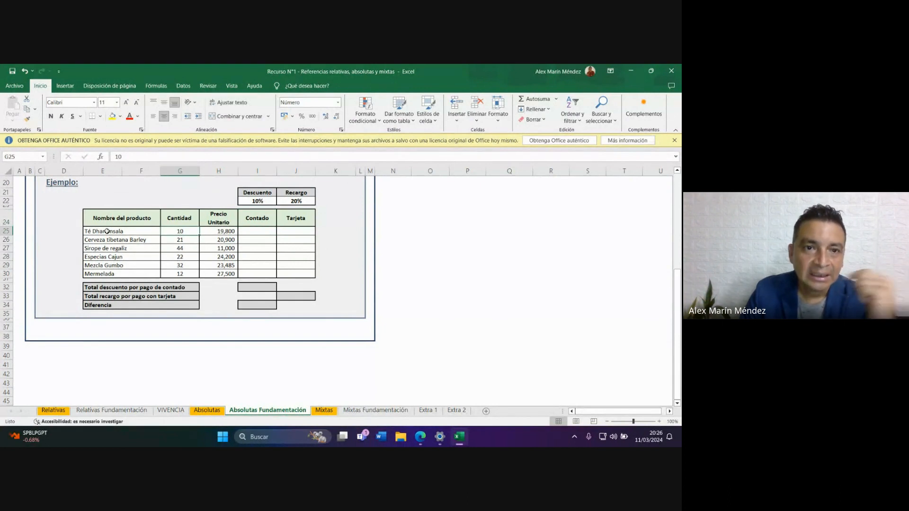
pyautogui.click(226, 231)
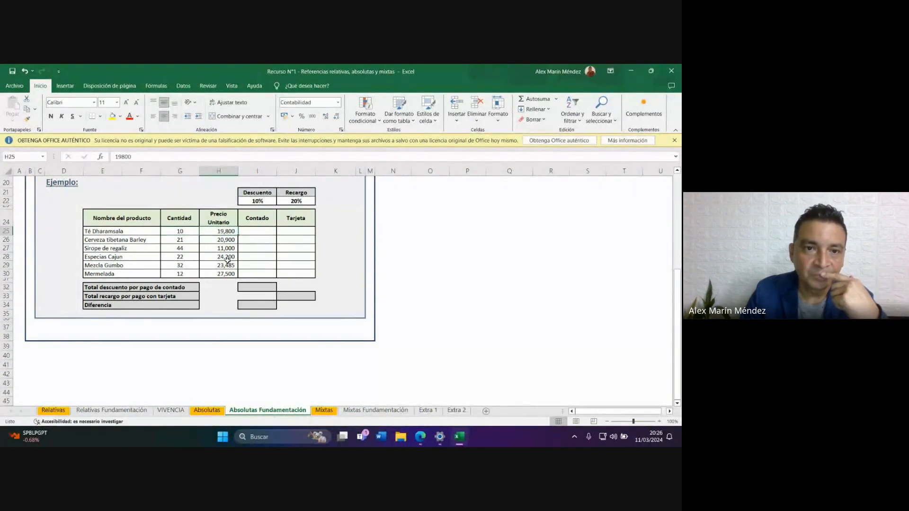
pyautogui.click(254, 229)
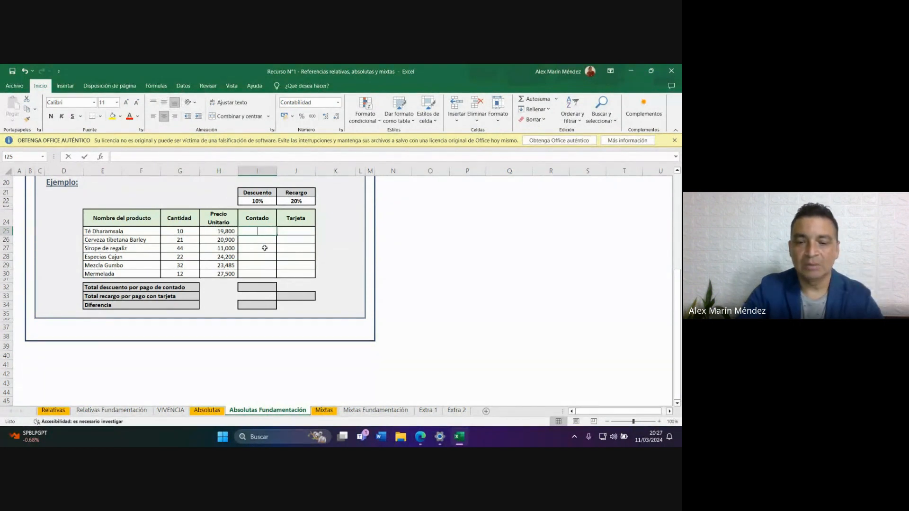
pyautogui.write('=G25*')
pyautogui.click(213, 232)
pyautogui.write('*')
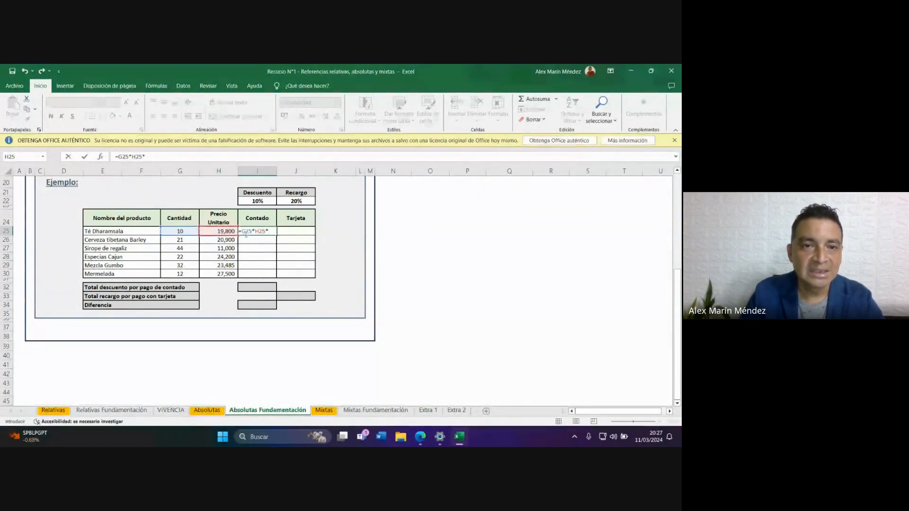
pyautogui.click(268, 203)
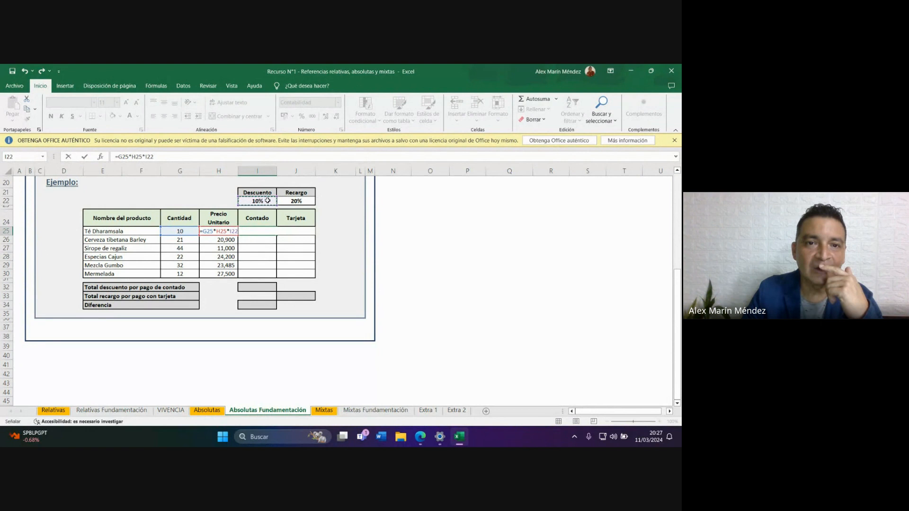
pyautogui.press('Escape')
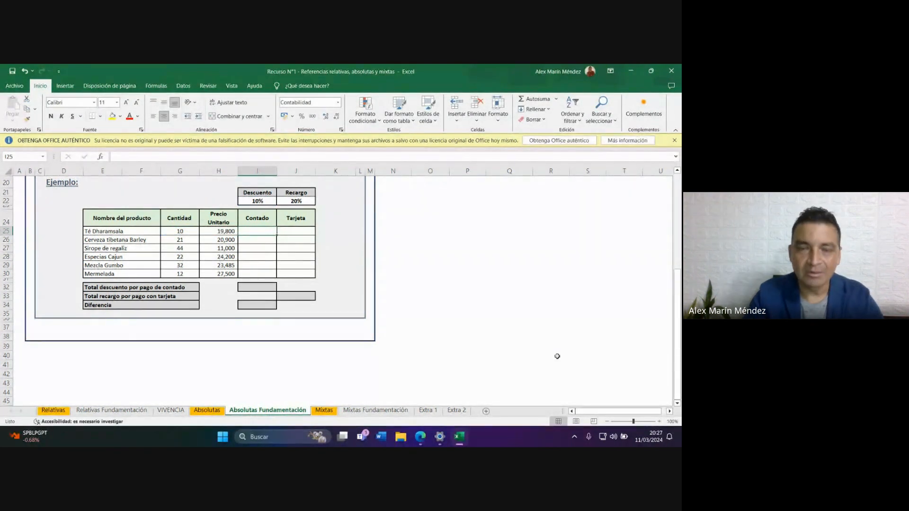
# Arrange the Google Meet call and the Excel workbook side by side, and dismiss Excel's licence warning bar.
pyautogui.press('super+Right')
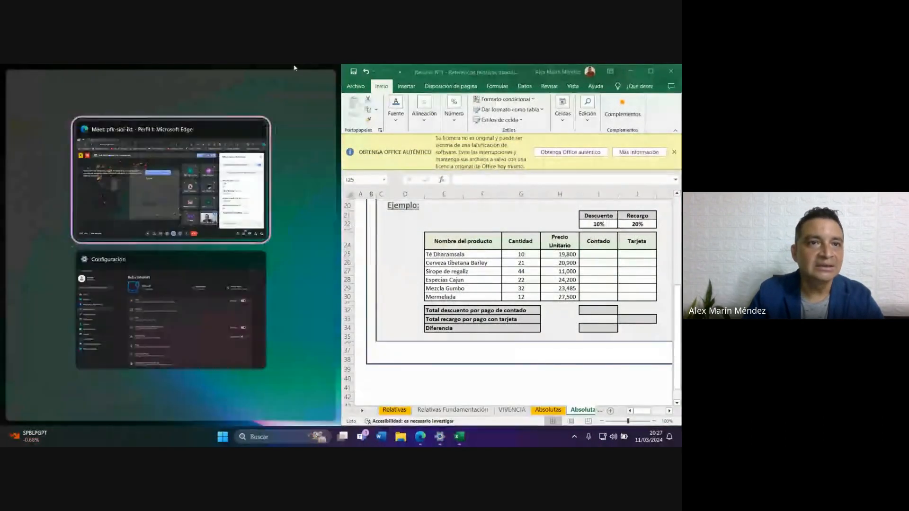
pyautogui.click(236, 213)
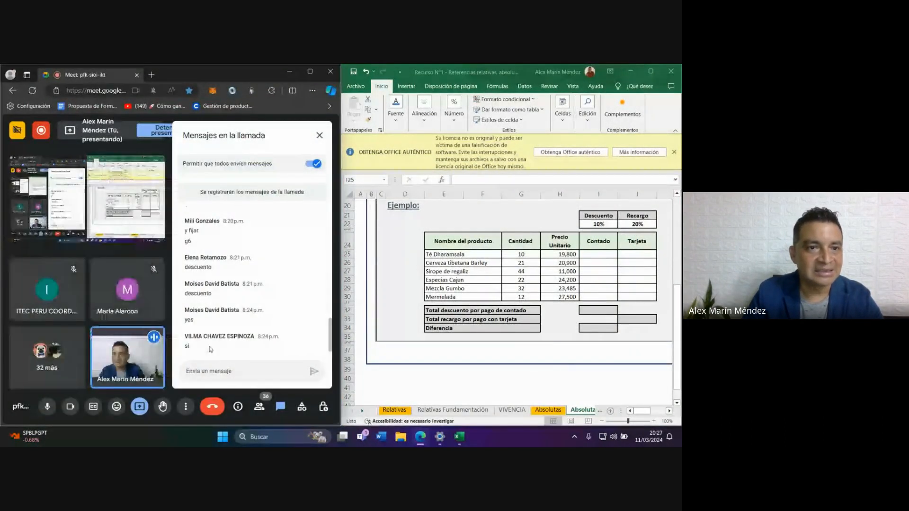
pyautogui.click(602, 256)
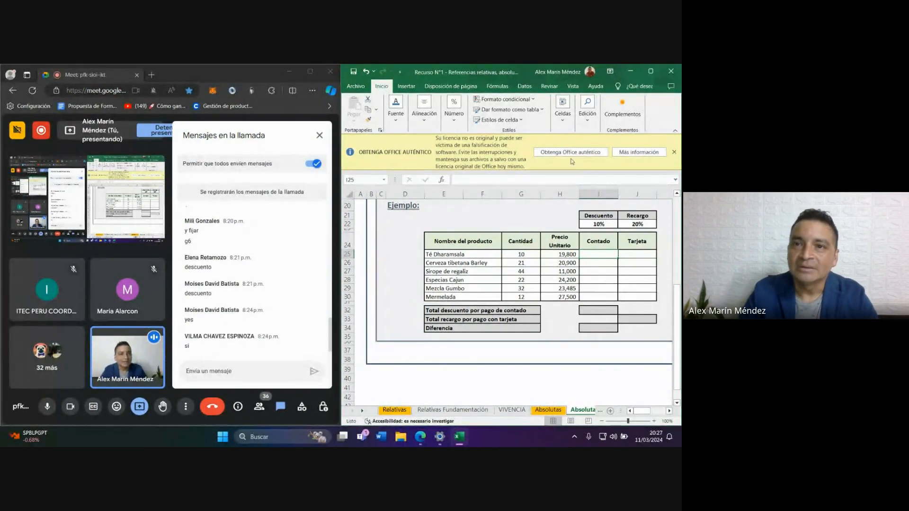
pyautogui.click(674, 152)
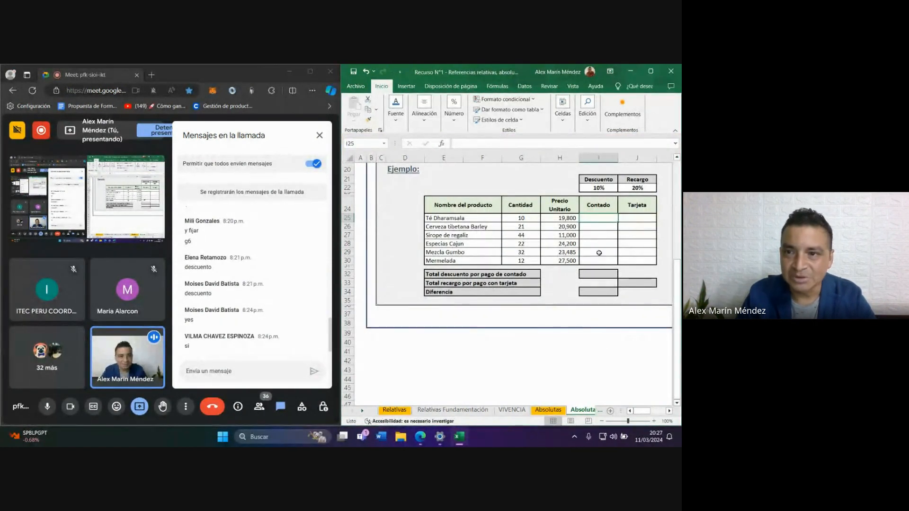
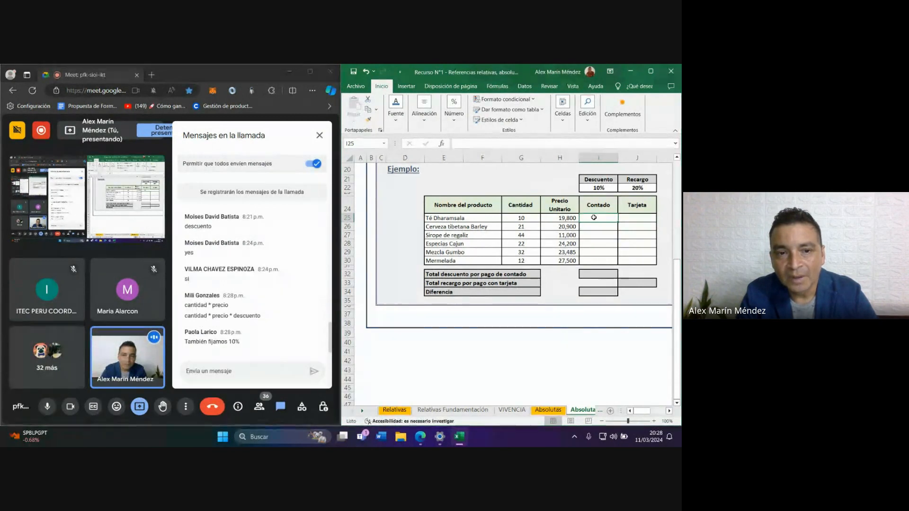
# Enter =G25*H25*$I$22 in I25, the Contado cell for Té Dharamsala.
pyautogui.write('=')
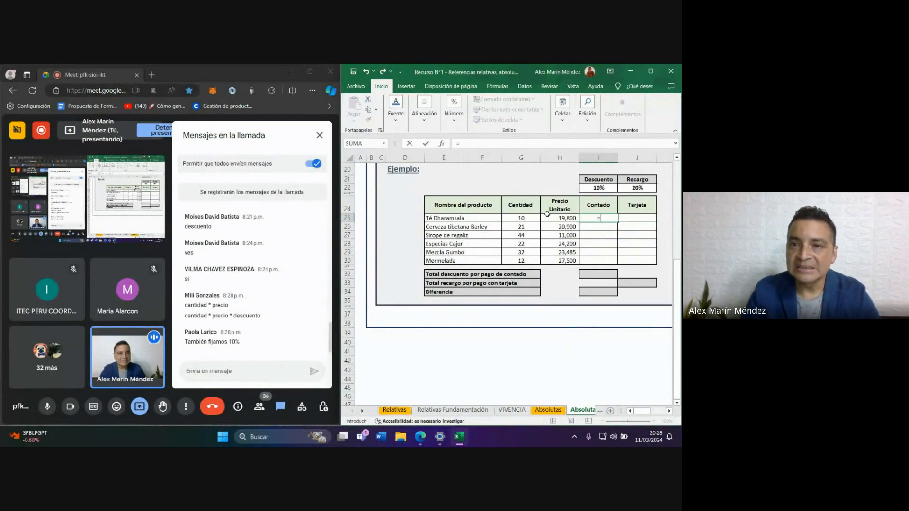
pyautogui.click(520, 218)
pyautogui.write('*')
pyautogui.click(551, 218)
pyautogui.write('*')
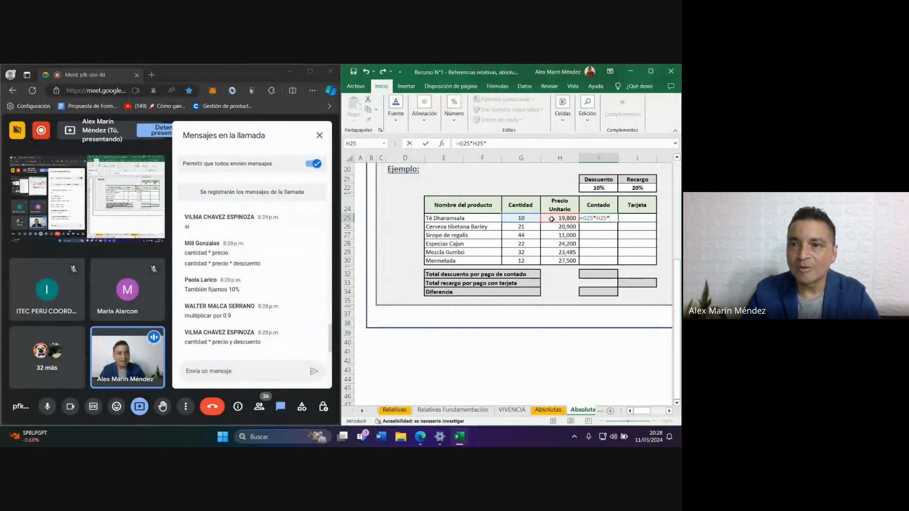
pyautogui.click(592, 189)
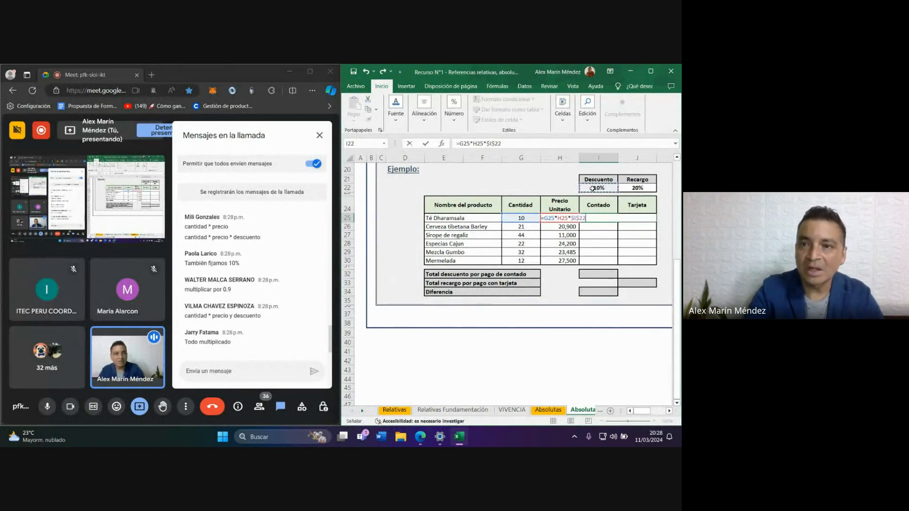
pyautogui.press('Return')
pyautogui.click(606, 220)
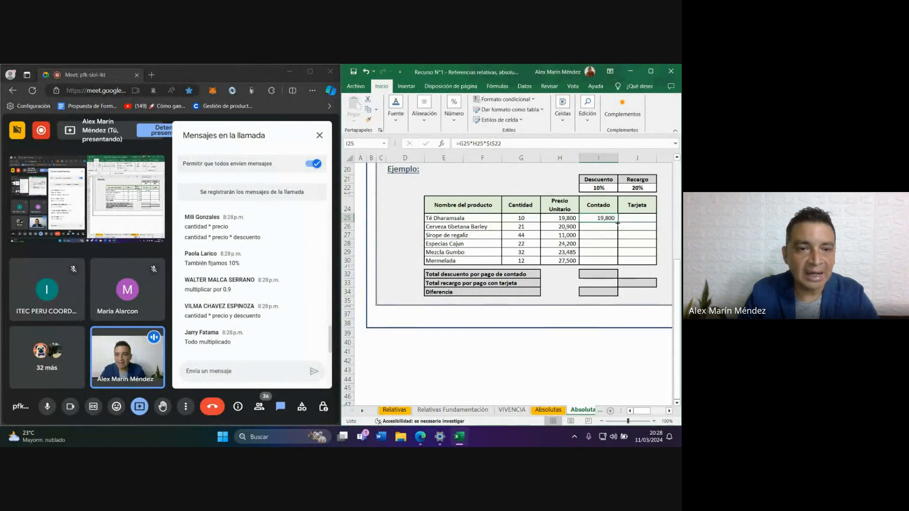
pyautogui.moveTo(617, 223); pyautogui.dragTo(618, 223)
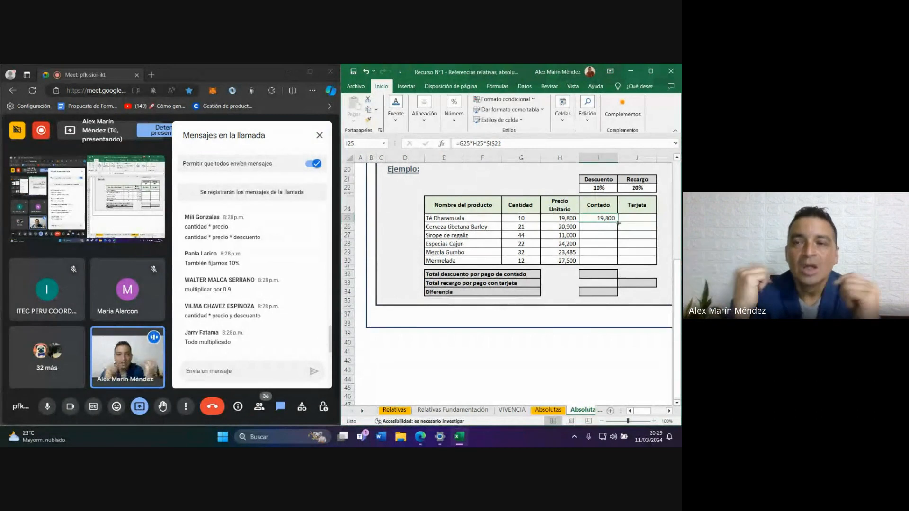
# In the I25 formula, remove the multiplication sign before $I$22 and enclose G25*H25 in parentheses.
pyautogui.doubleClick(611, 220)
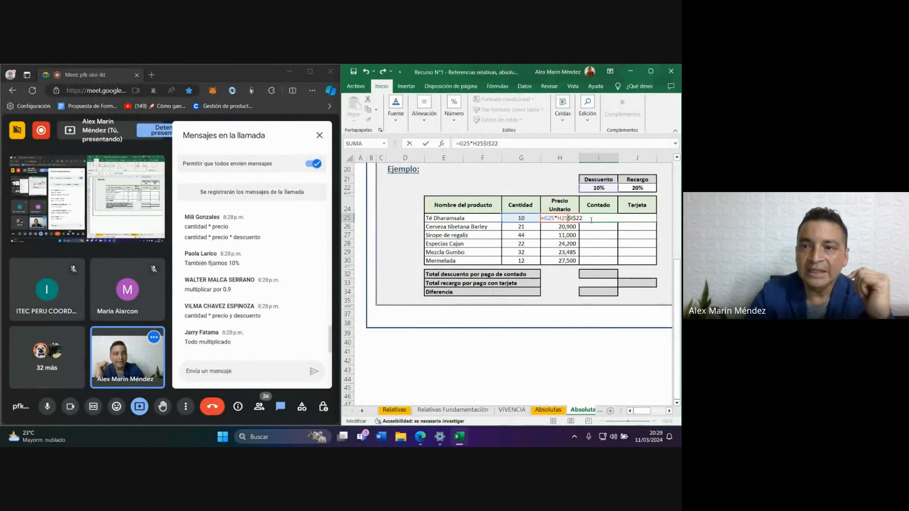
pyautogui.press('Left')
pyautogui.press('Left')
pyautogui.press('Left')
pyautogui.press('Left')
pyautogui.press('Left')
pyautogui.press('BackSpace')
pyautogui.write(')')
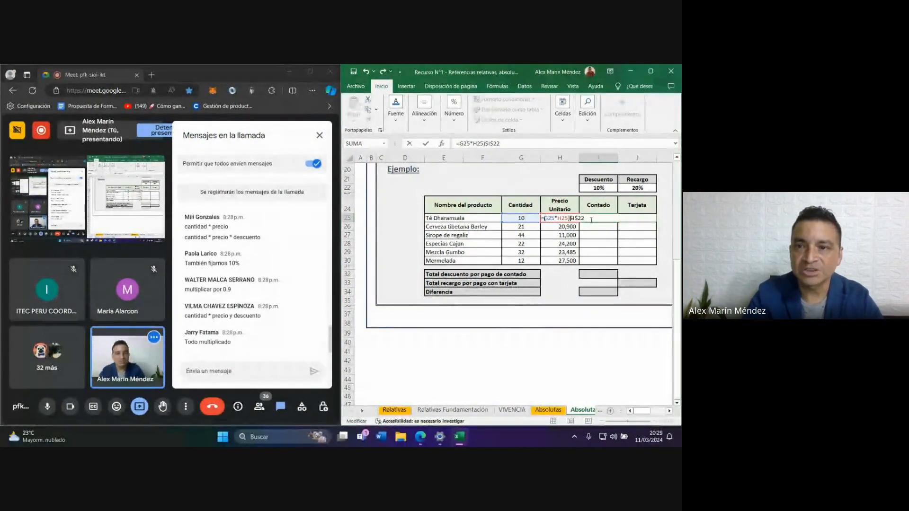
pyautogui.press('Left')
pyautogui.press('Left')
pyautogui.press('Left')
pyautogui.press('Left')
pyautogui.press('Left')
pyautogui.press('Left')
pyautogui.press('Left')
pyautogui.press('Left')
pyautogui.write('(')
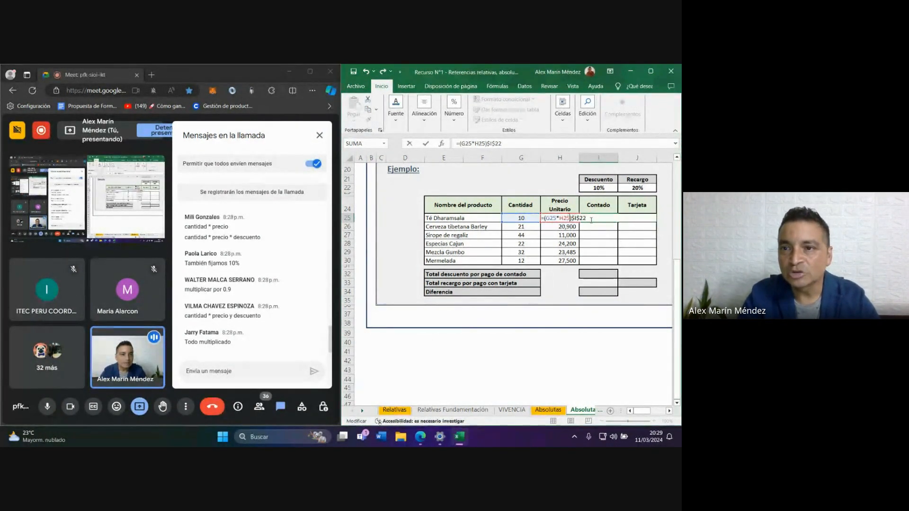
# Complete the I25 Contado formula as =(G25*H25) - (G25*H25*$I$22), subtracting the discount from quantity times unit price.
pyautogui.press('Right')
pyautogui.press('Right')
pyautogui.press('Right')
pyautogui.press('Right')
pyautogui.press('Right')
pyautogui.press('Right')
pyautogui.press('Right')
pyautogui.press('Right')
pyautogui.write('- ')
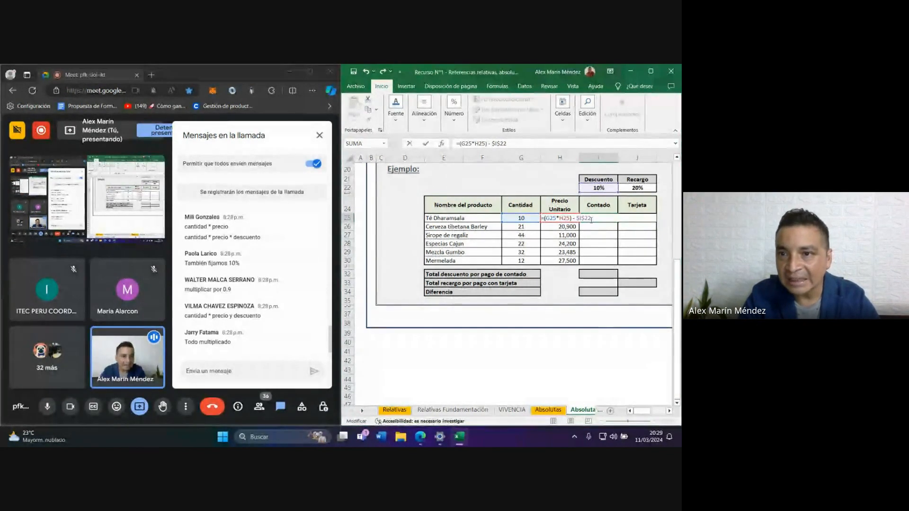
pyautogui.write('(')
pyautogui.press('capslock')
pyautogui.write('G25')
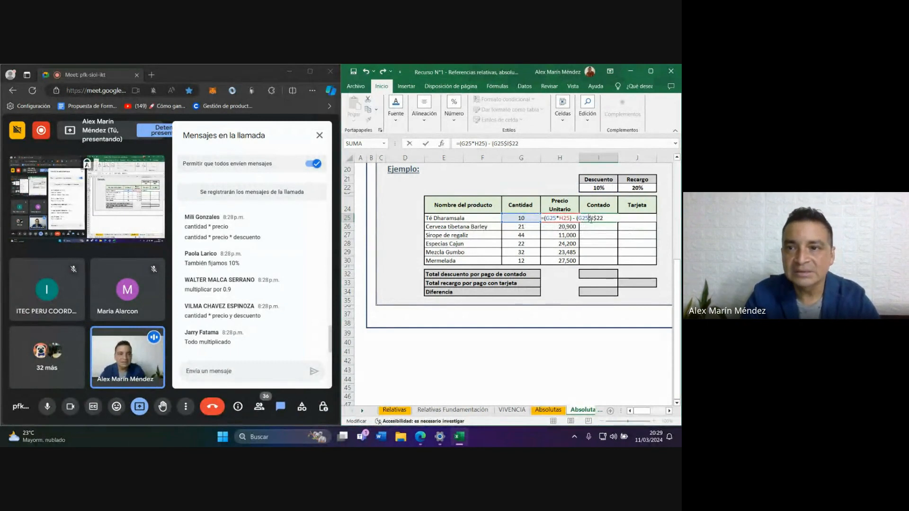
pyautogui.write('*H2')
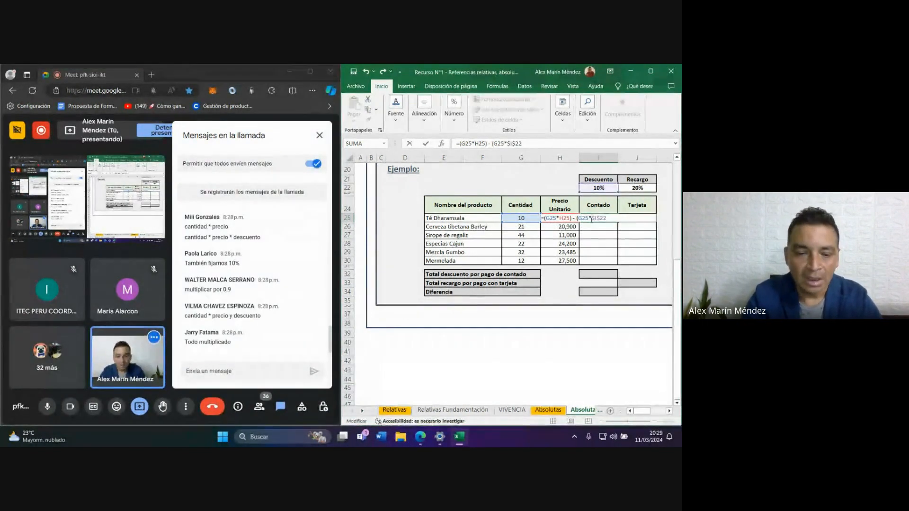
pyautogui.write('5')
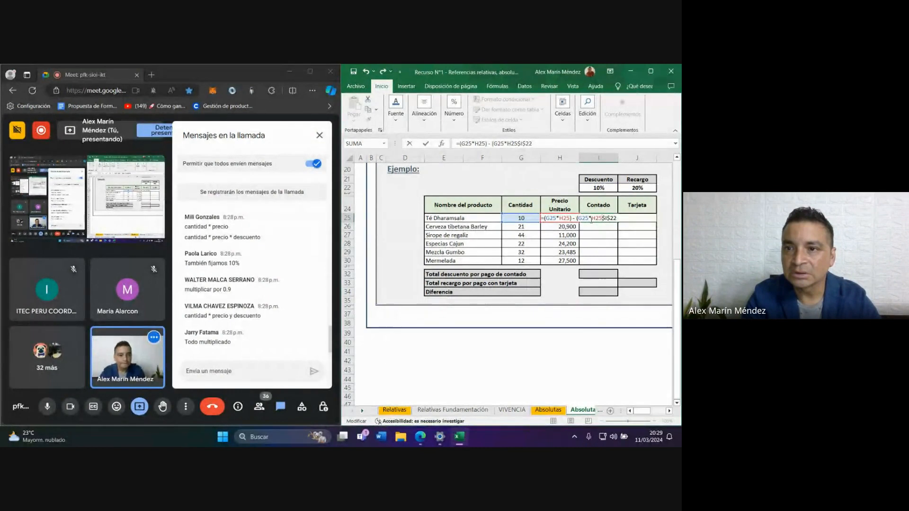
pyautogui.write('*$I$22')
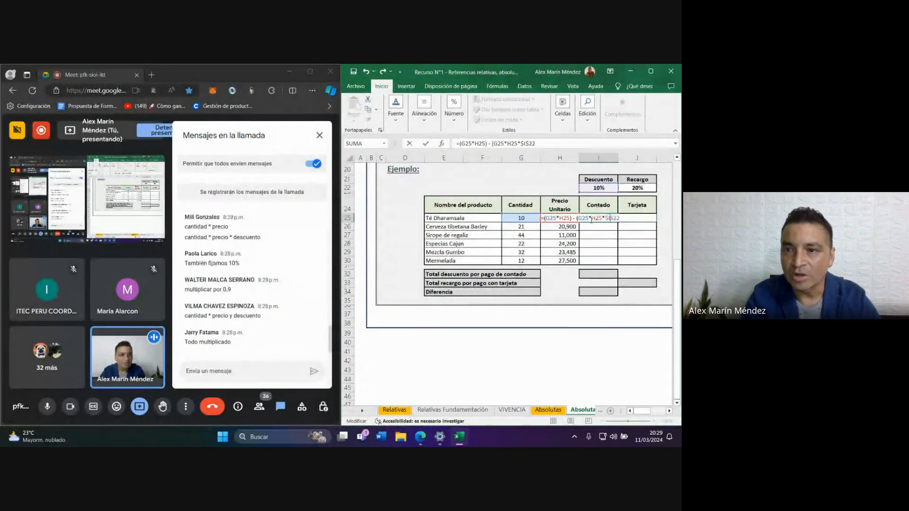
pyautogui.write(')')
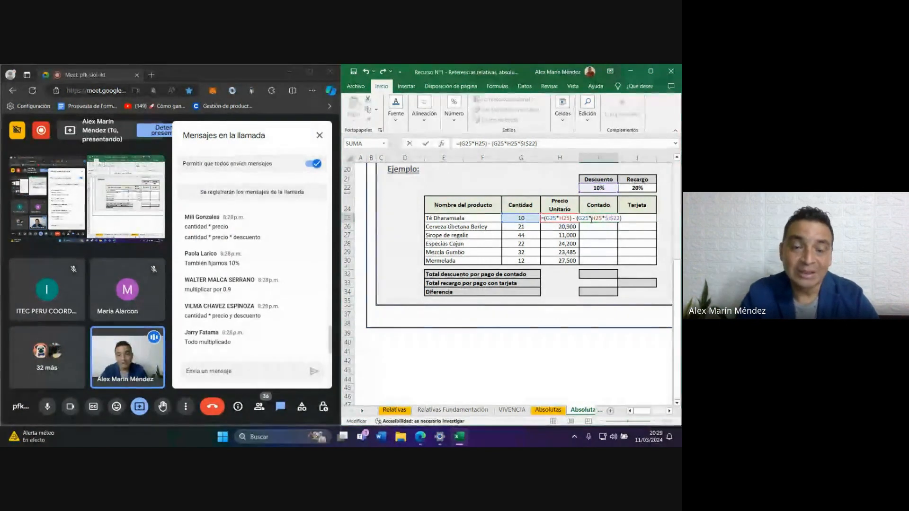
pyautogui.press('Return')
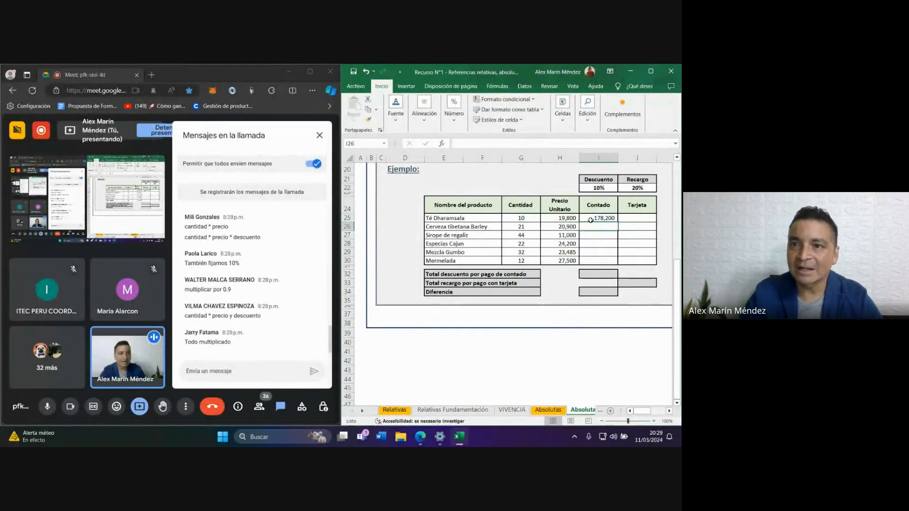
# Copy the I25 Contado formula down to I30 and check the fixed $I$22 reference in the I26 copy.
pyautogui.click(612, 220)
pyautogui.moveTo(618, 222); pyautogui.dragTo(618, 264)
pyautogui.click(602, 227)
pyautogui.doubleClick(602, 226)
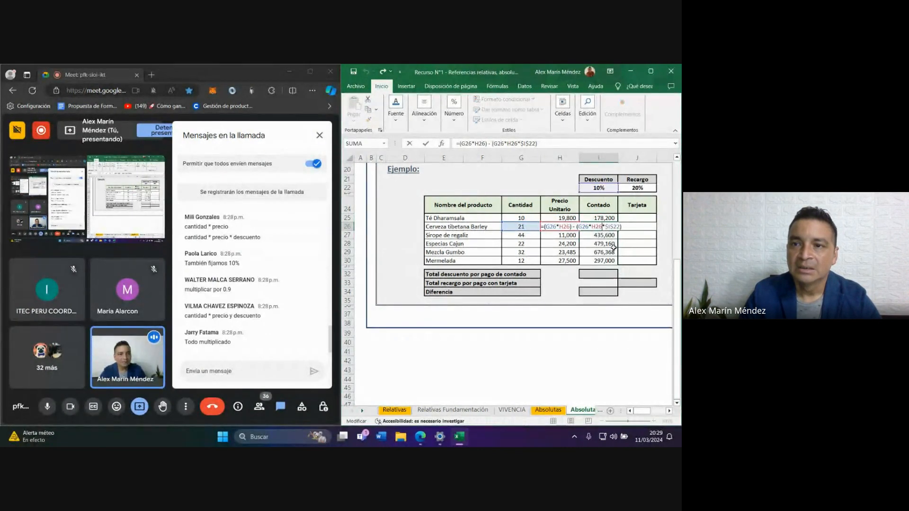
pyautogui.moveTo(605, 226); pyautogui.dragTo(619, 227)
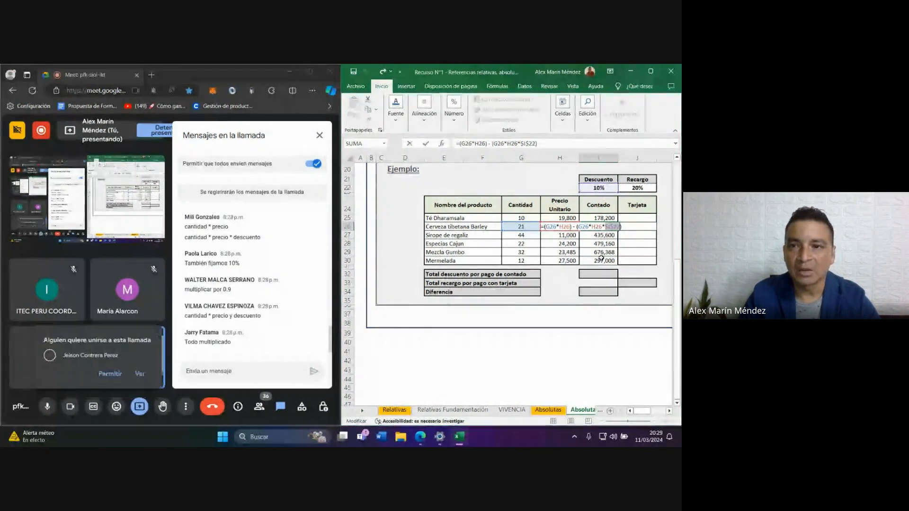
pyautogui.hotkey('ctrl', 'Return')
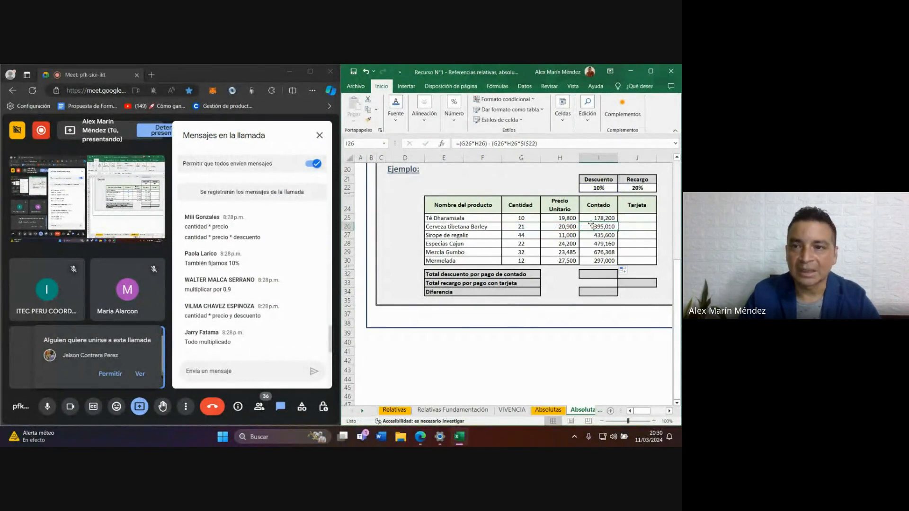
pyautogui.press('Up')
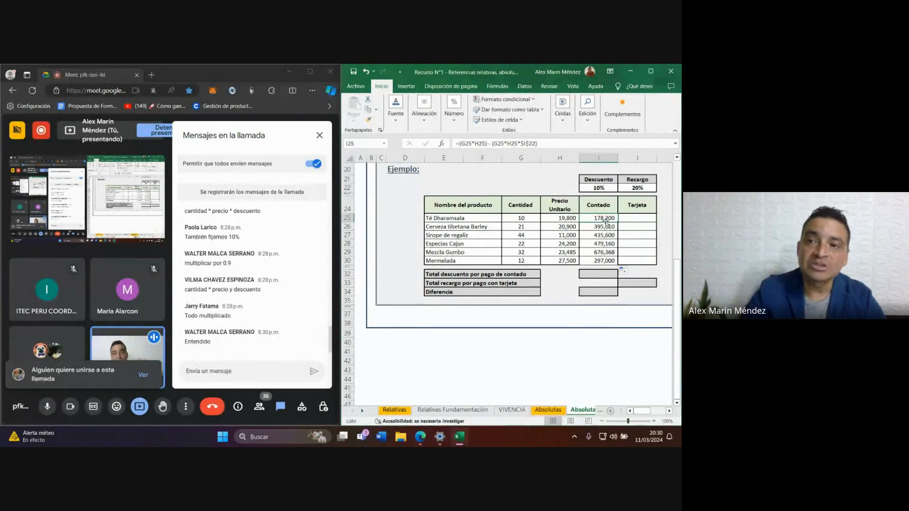
# Try copying the I25 Contado formula across to J25, fit column J to its content and inspect the copied references.
pyautogui.click(637, 218)
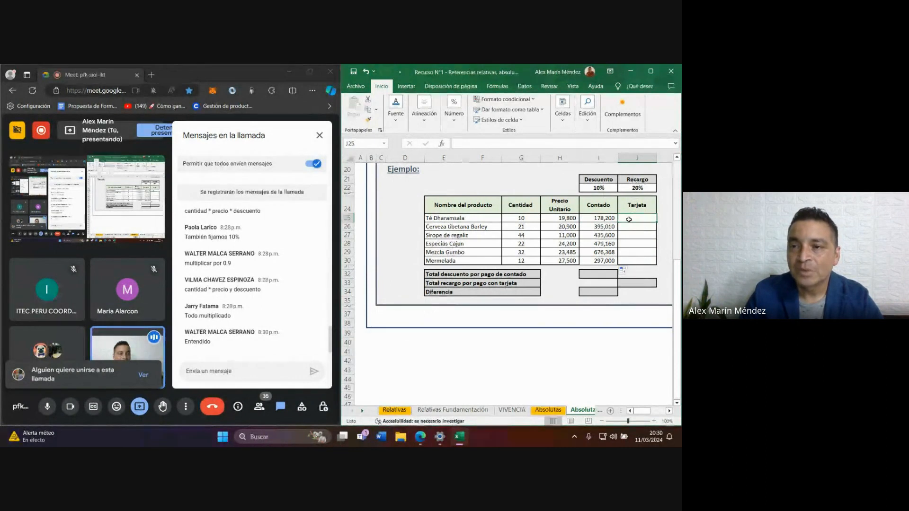
pyautogui.click(604, 218)
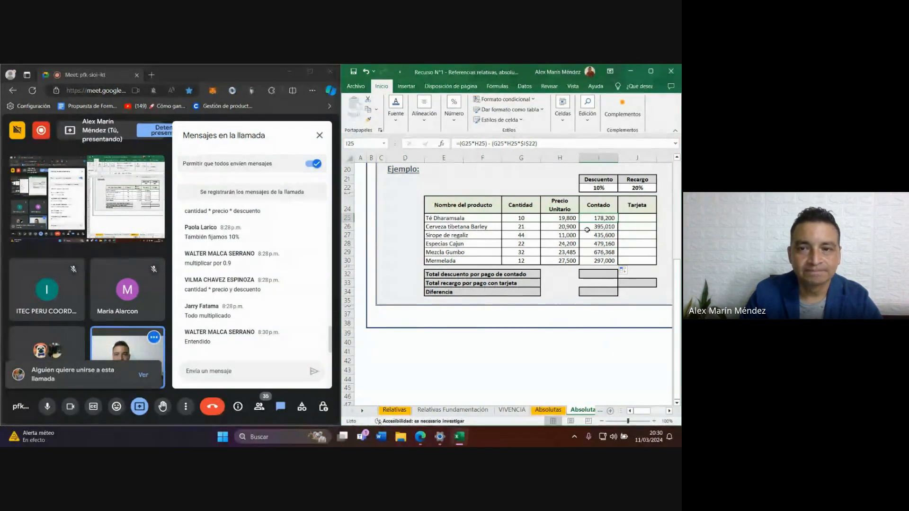
pyautogui.moveTo(641, 415); pyautogui.dragTo(650, 412)
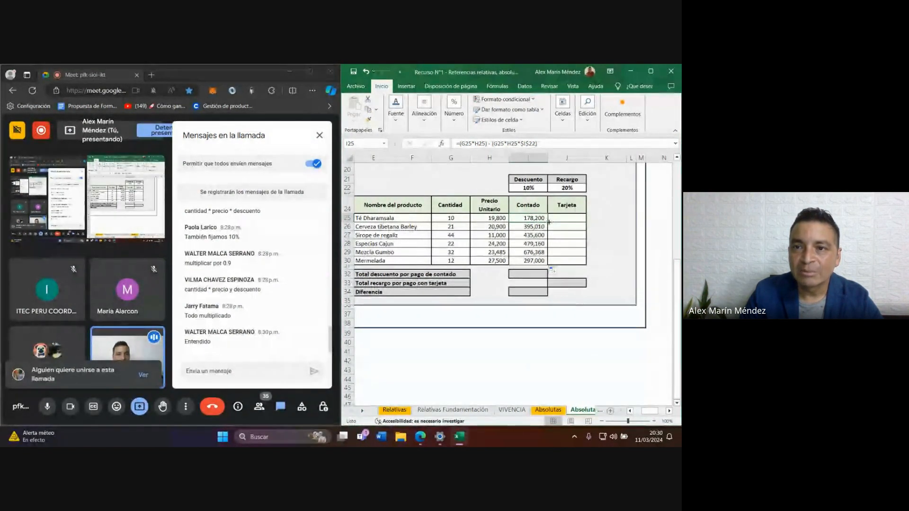
pyautogui.moveTo(548, 221); pyautogui.dragTo(568, 219)
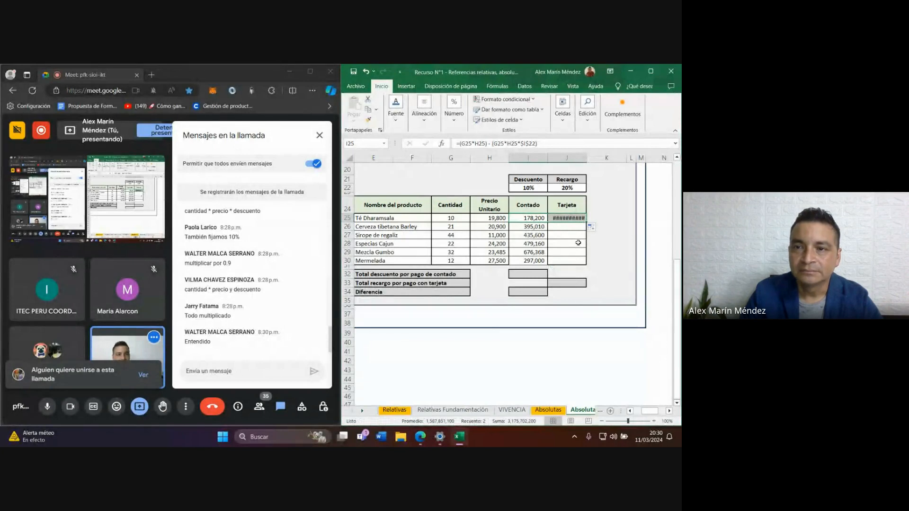
pyautogui.doubleClick(587, 156)
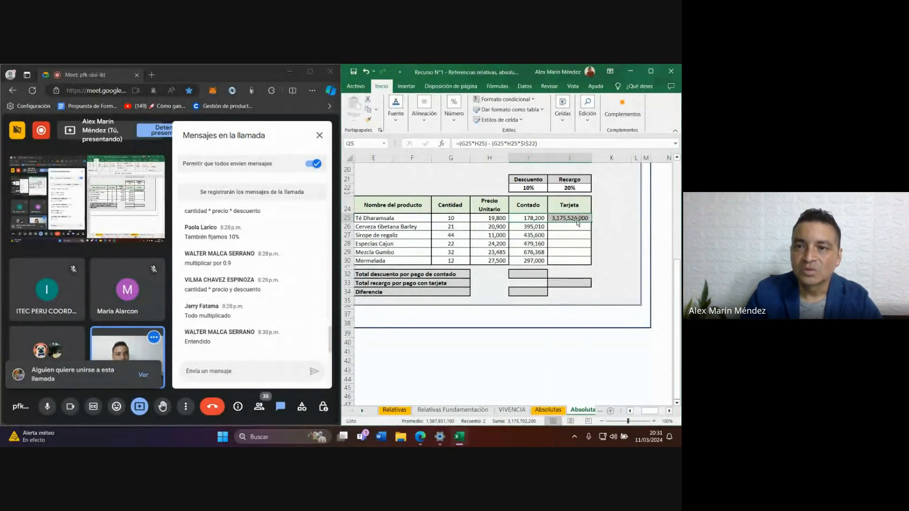
pyautogui.doubleClick(573, 219)
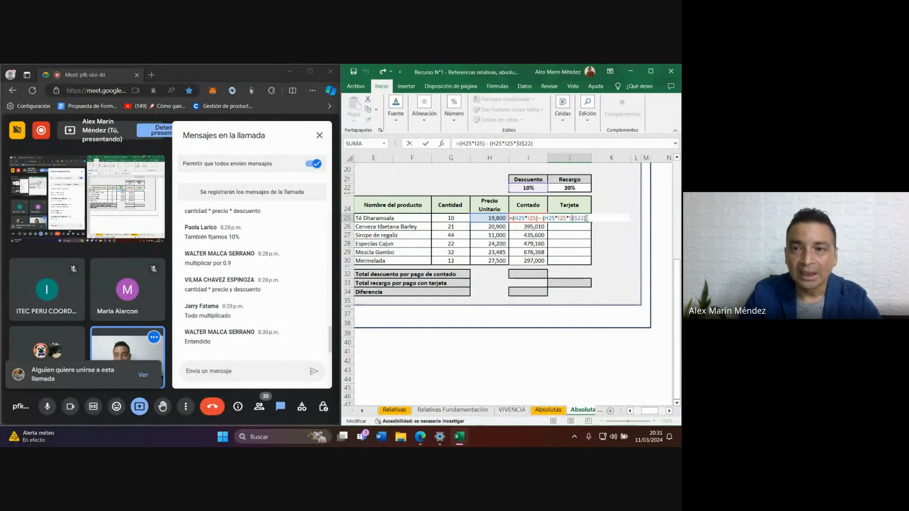
pyautogui.hotkey('ctrl', 'Return')
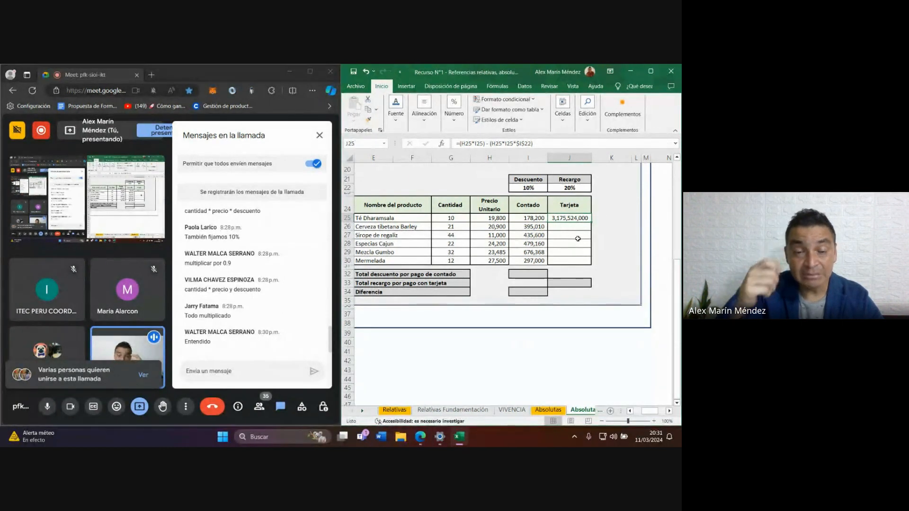
# Replace the formula in J25, the Tarjeta cell for Té Dharamsala, with =(G25*H25) - (G25*H25*J22).
pyautogui.press('F2')
pyautogui.write('=')
pyautogui.click(456, 217)
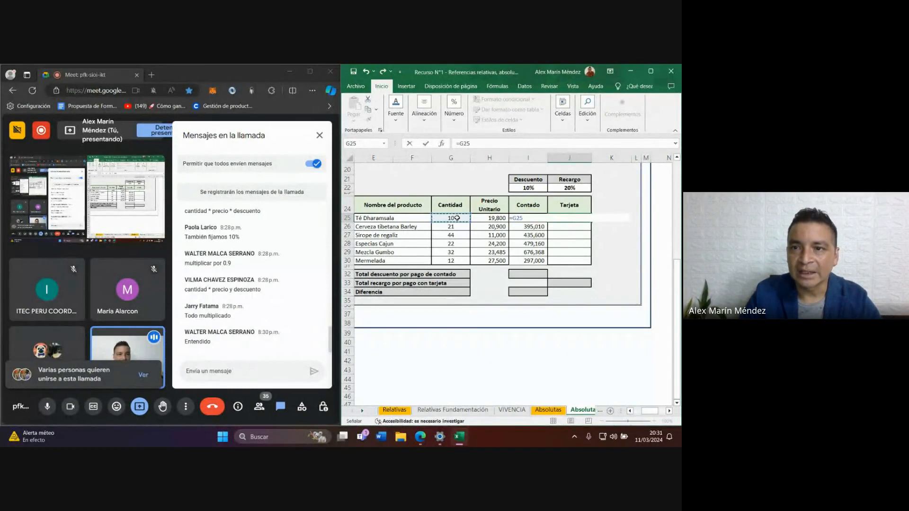
pyautogui.press('BackSpace')
pyautogui.press('BackSpace')
pyautogui.press('BackSpace')
pyautogui.write('(')
pyautogui.click(456, 218)
pyautogui.write('*')
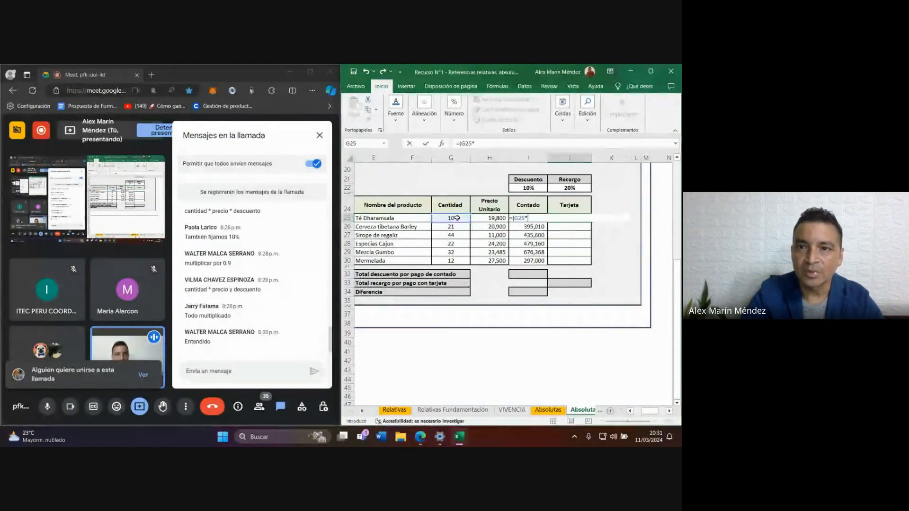
pyautogui.click(479, 220)
pyautogui.write(') -')
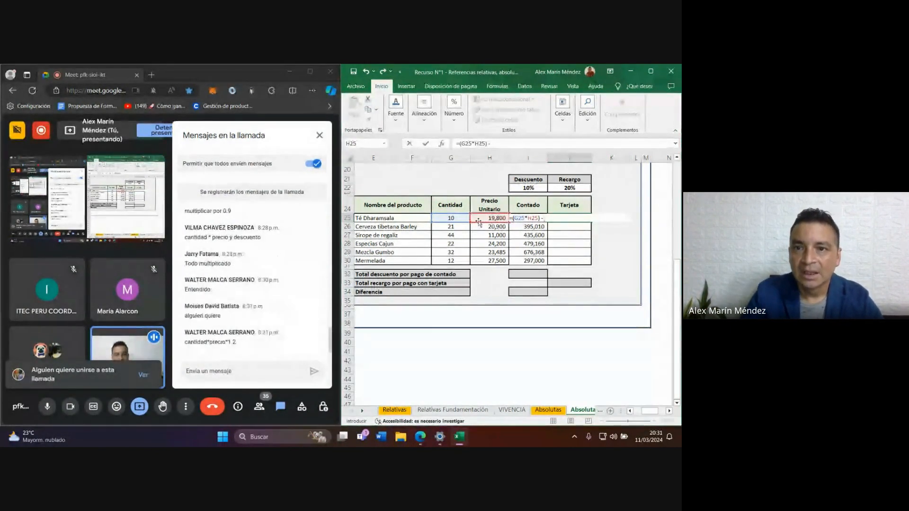
pyautogui.write(' (')
pyautogui.click(460, 218)
pyautogui.write('*')
pyautogui.click(483, 219)
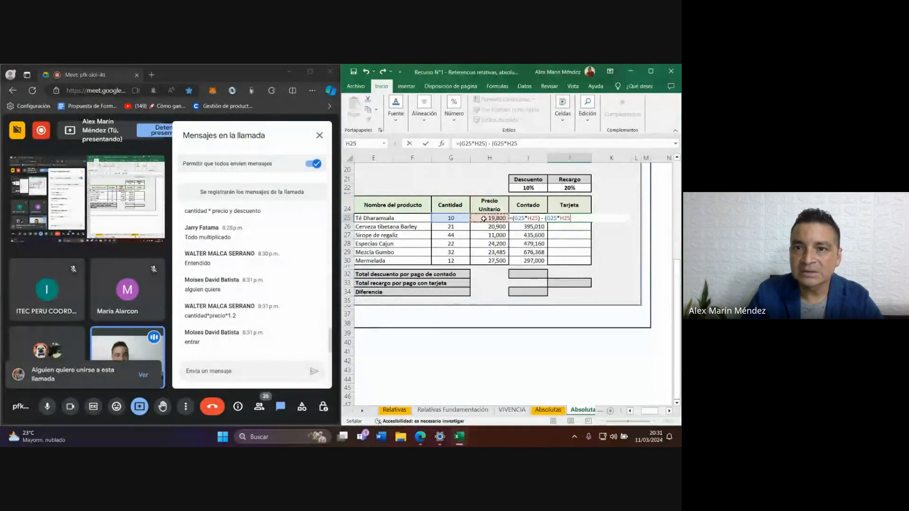
pyautogui.write('*')
pyautogui.click(559, 189)
pyautogui.press('Return')
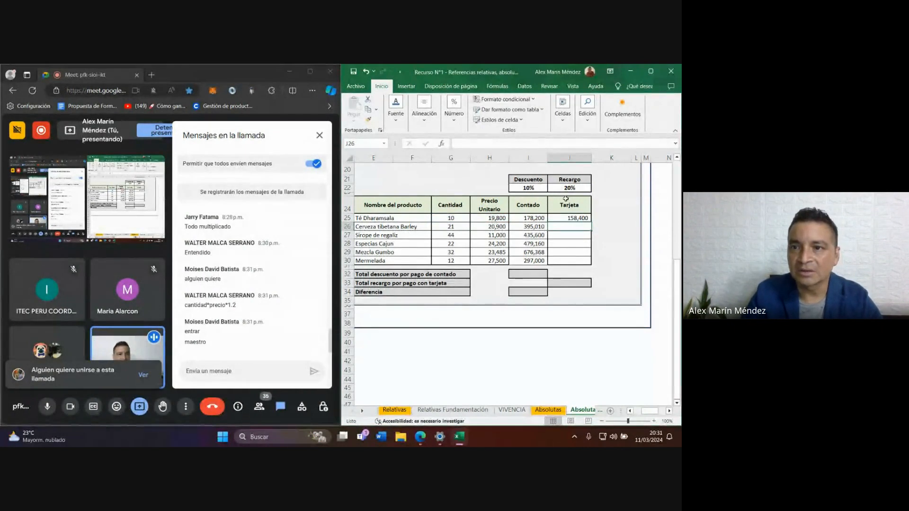
# Fill the Tarjeta formula from J25 down to J30 and fit column J to its content.
pyautogui.click(581, 218)
pyautogui.moveTo(590, 221); pyautogui.dragTo(591, 263)
pyautogui.doubleClick(592, 157)
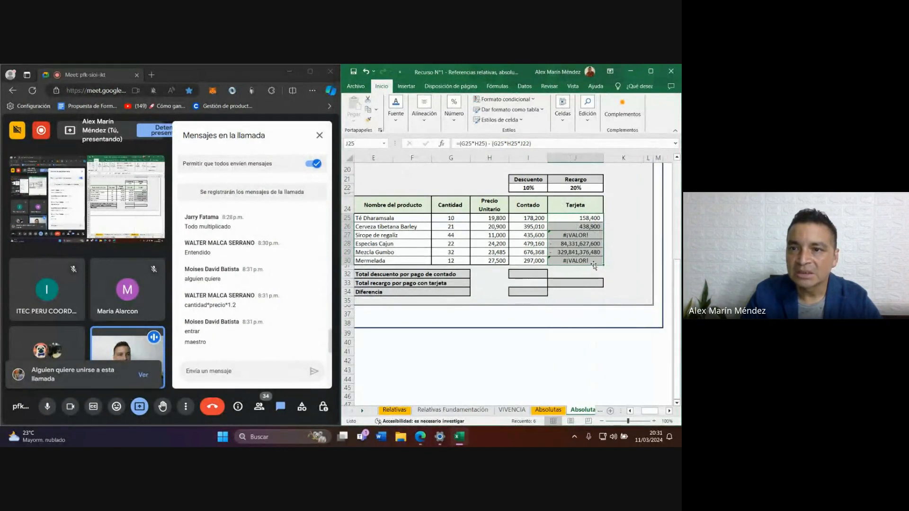
# Fix the Recargo reference as $J$22 in the J25 formula and refill it through J30, narrowing column J slightly.
pyautogui.doubleClick(589, 218)
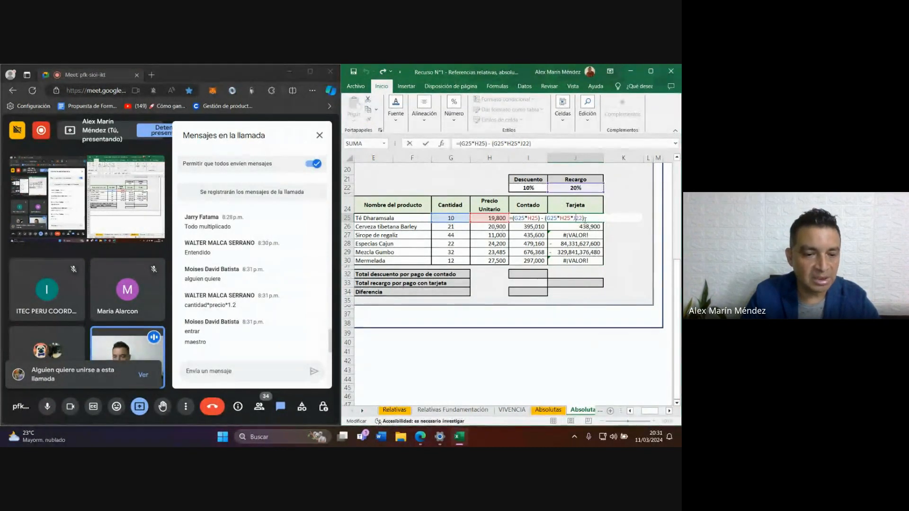
pyautogui.press('F4')
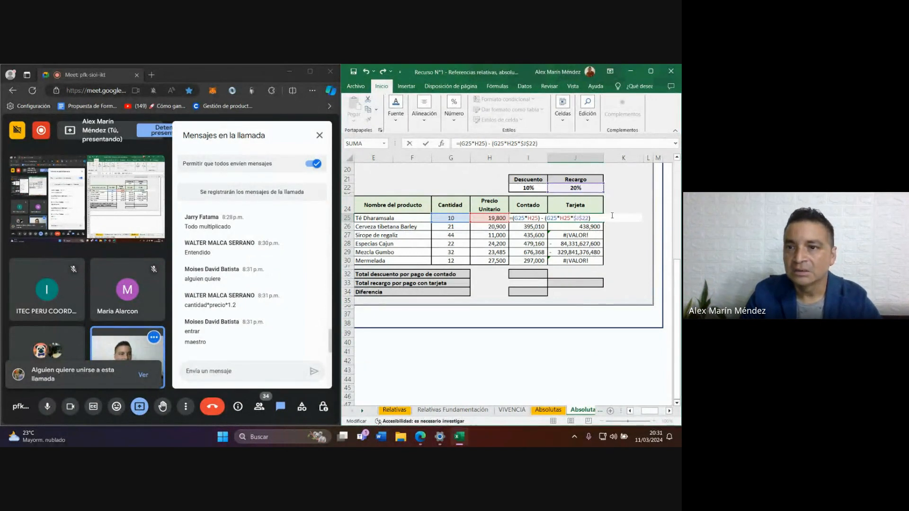
pyautogui.hotkey('ctrl', 'Return')
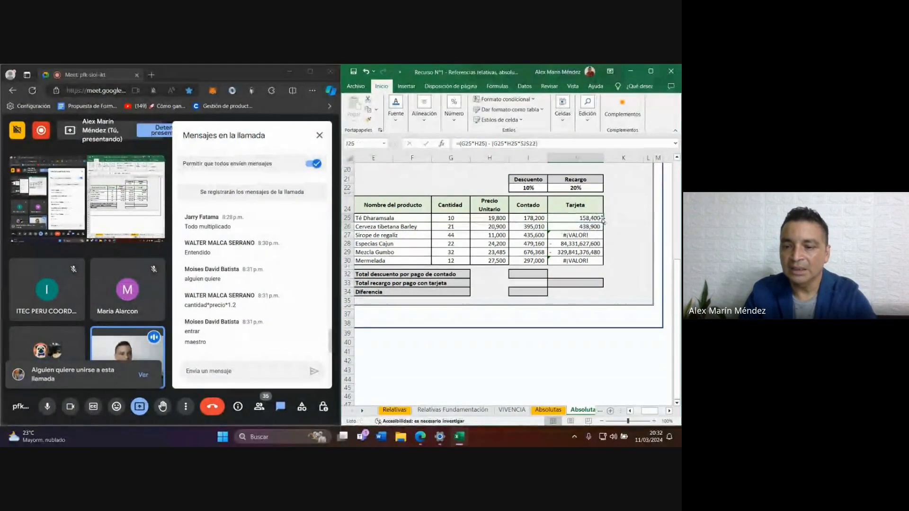
pyautogui.moveTo(603, 222); pyautogui.dragTo(602, 263)
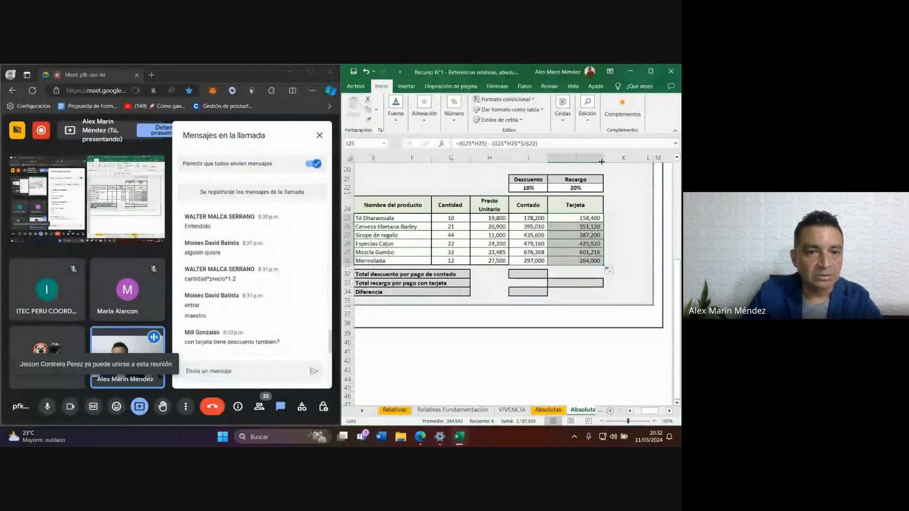
pyautogui.moveTo(601, 162); pyautogui.dragTo(594, 160)
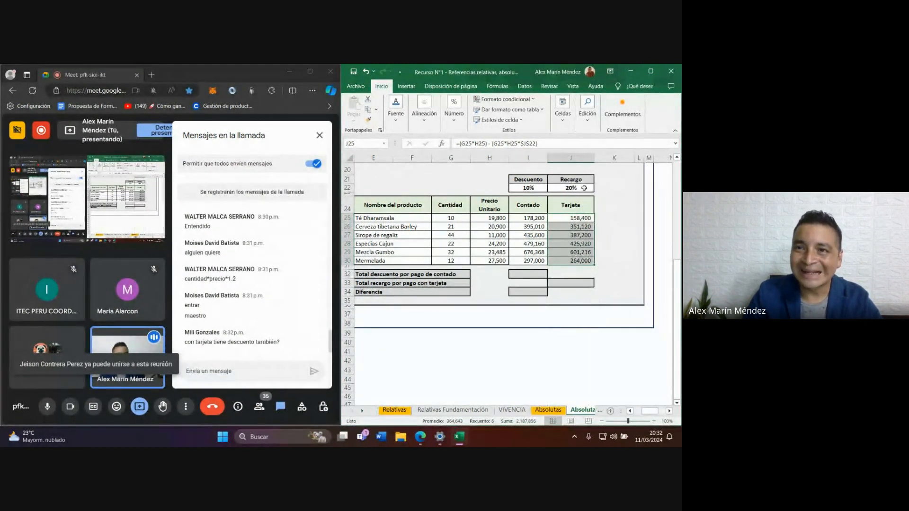
# Change the subtraction to an addition in the J25 formula, making it =(G25*H25) + (G25*H25*$J$22), and copy it down to J30.
pyautogui.click(578, 179)
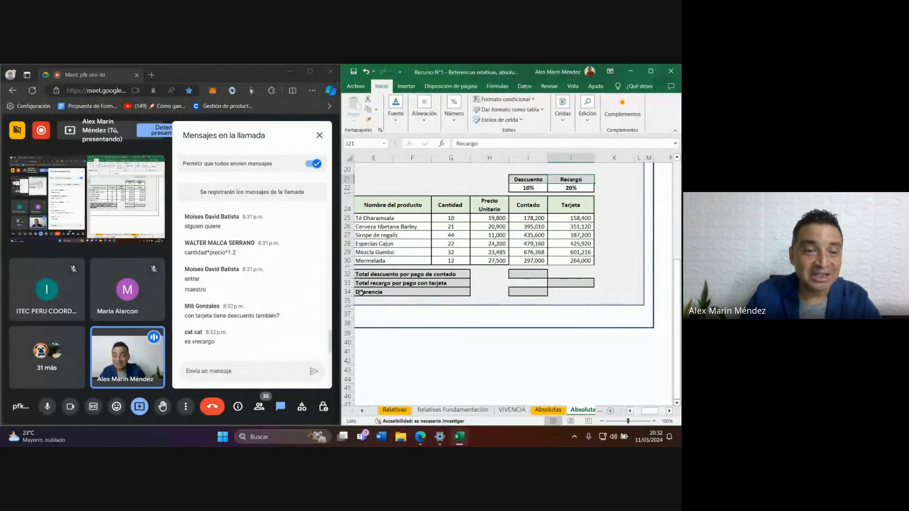
pyautogui.click(559, 219)
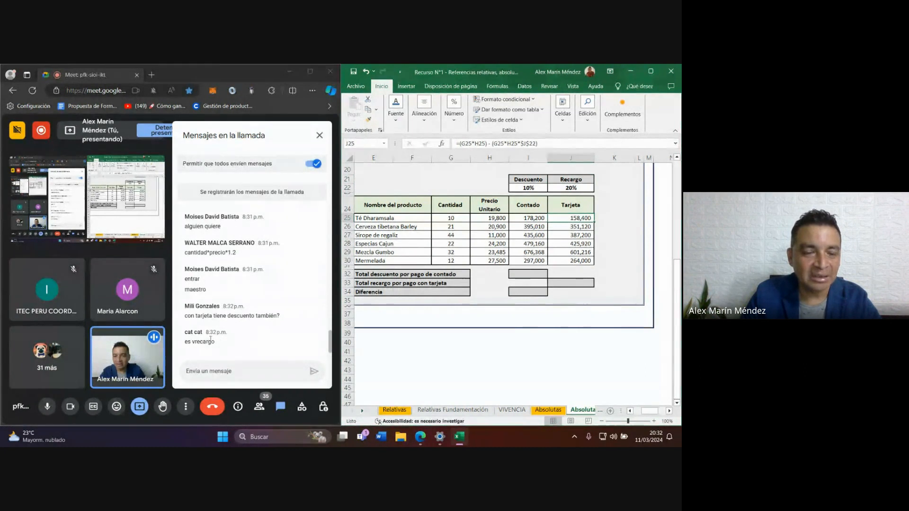
pyautogui.click(570, 191)
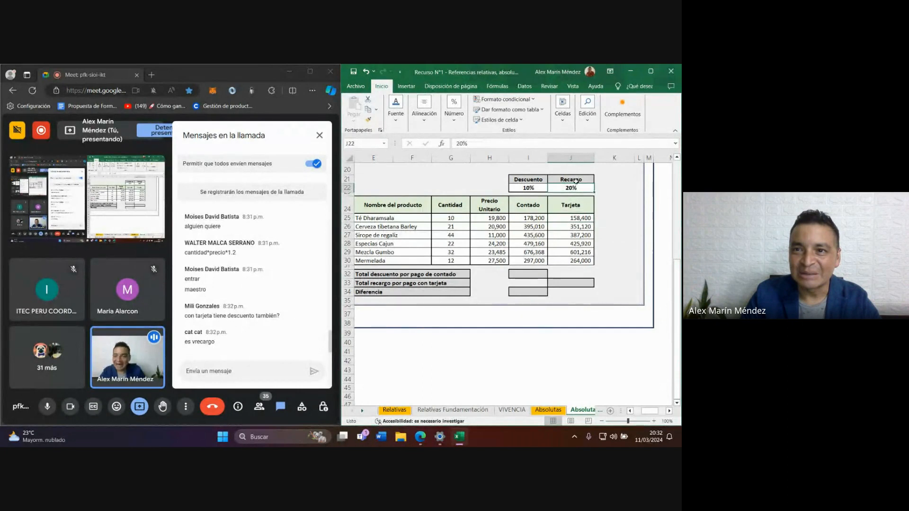
pyautogui.doubleClick(573, 218)
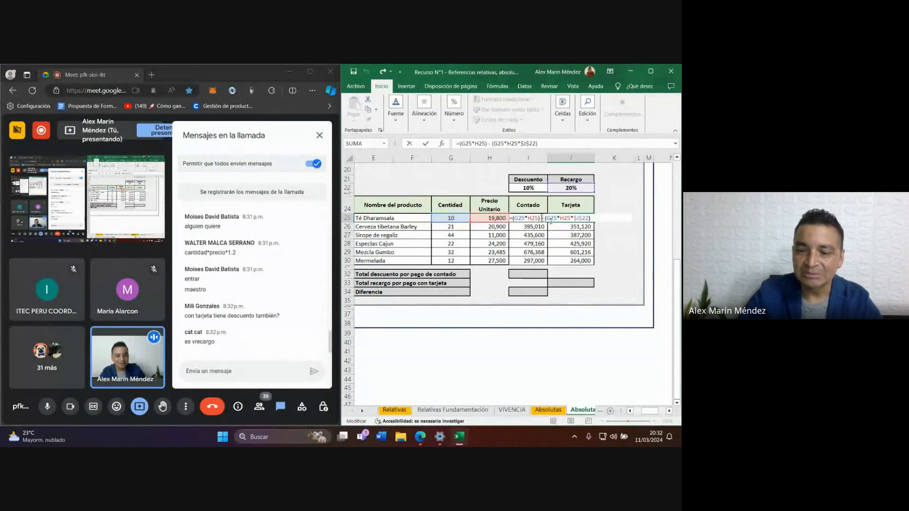
pyautogui.press('BackSpace')
pyautogui.write('+')
pyautogui.hotkey('ctrl', 'Return')
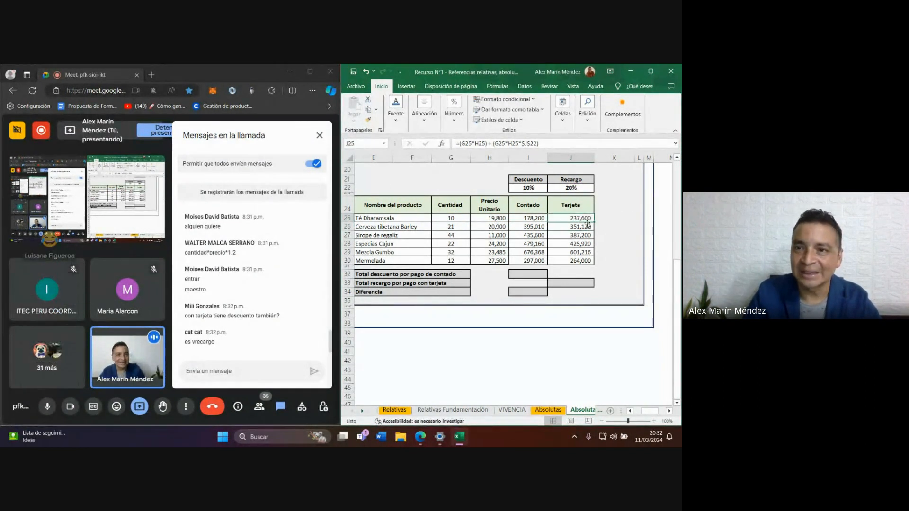
pyautogui.moveTo(595, 222); pyautogui.dragTo(595, 262)
pyautogui.click(572, 218)
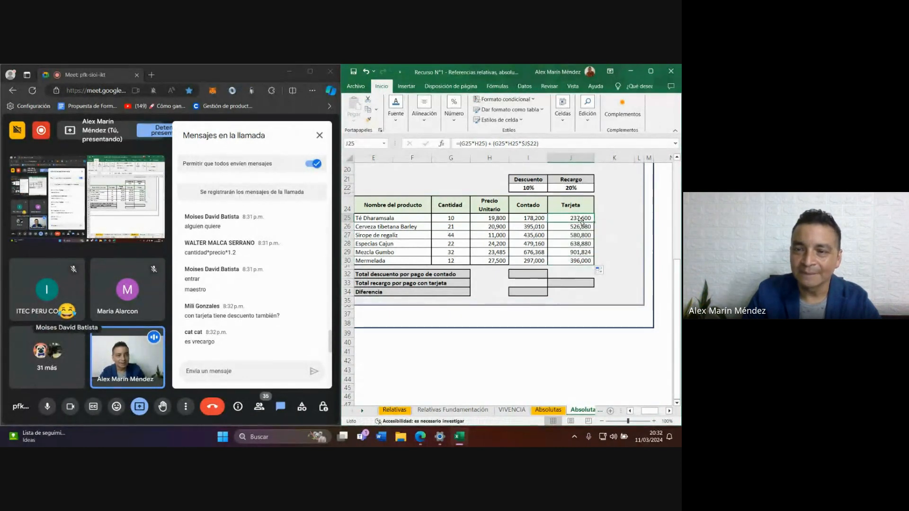
# Review the Tarjeta formula in J25 and enter =SUMA(I25:I30) in I32 for Total descuento por pago de contado.
pyautogui.doubleClick(572, 219)
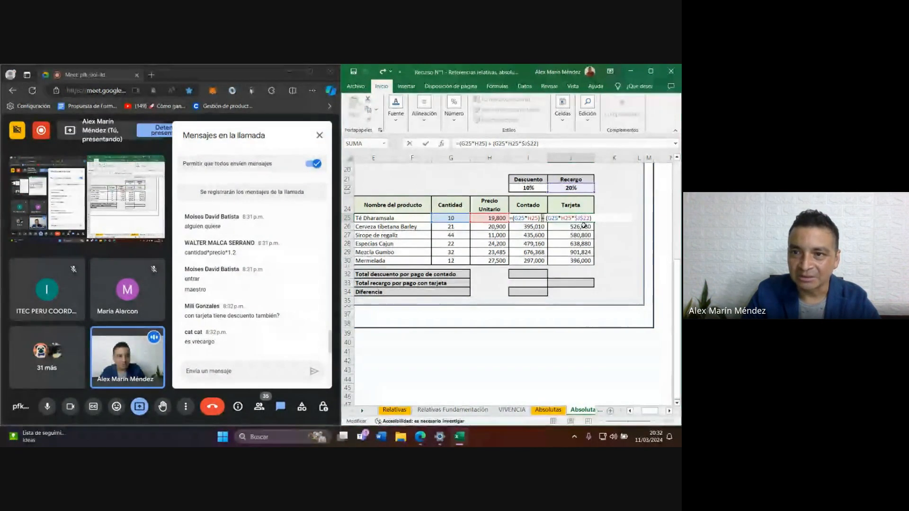
pyautogui.hotkey('ctrl', 'Return')
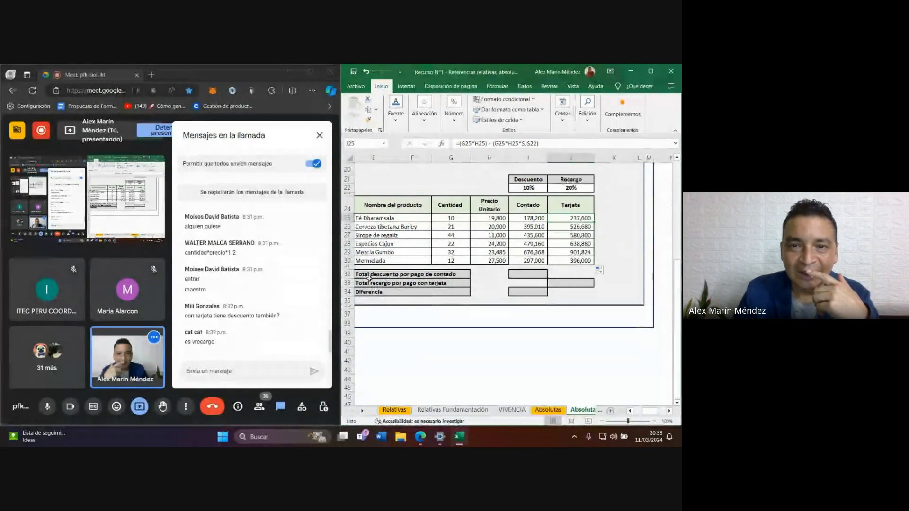
pyautogui.click(533, 275)
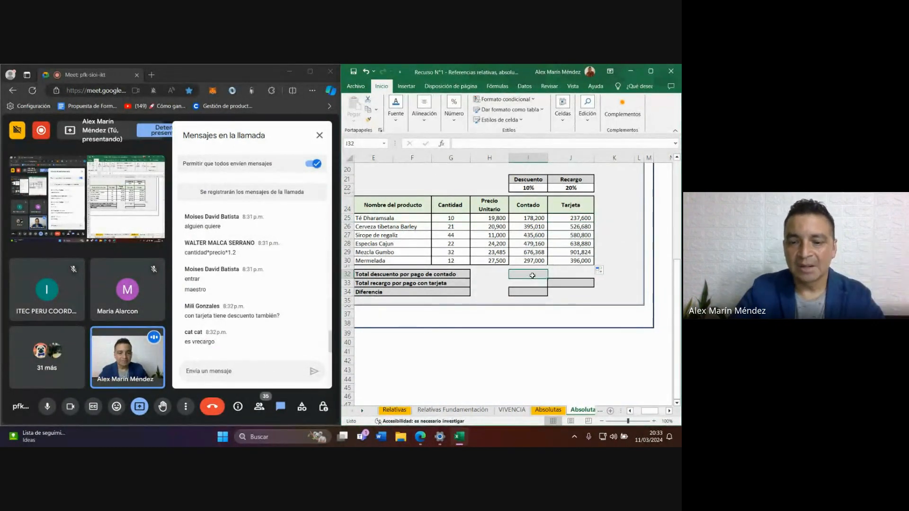
pyautogui.write('=SUMA(')
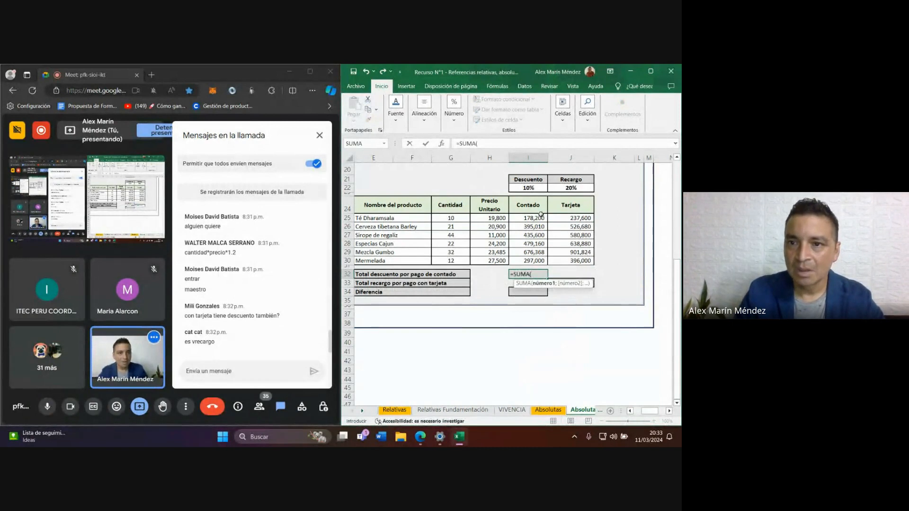
pyautogui.moveTo(538, 218); pyautogui.dragTo(535, 256)
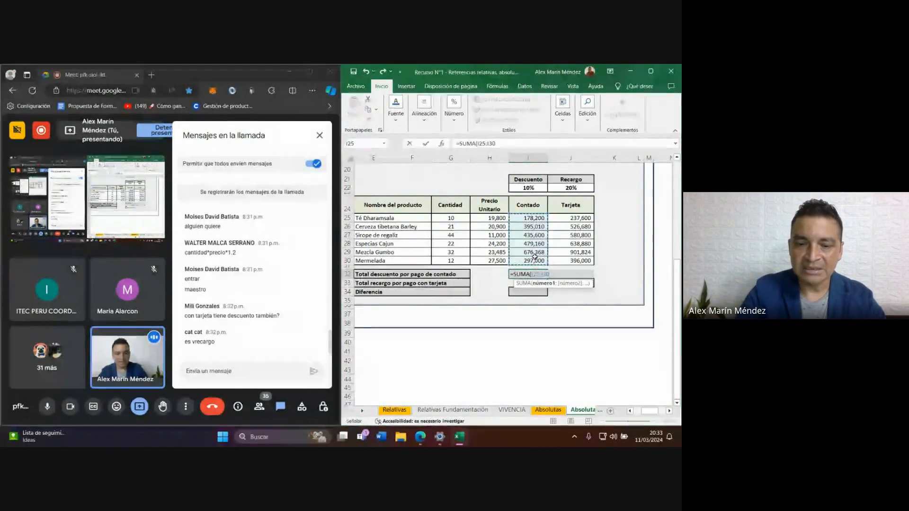
pyautogui.press('Return')
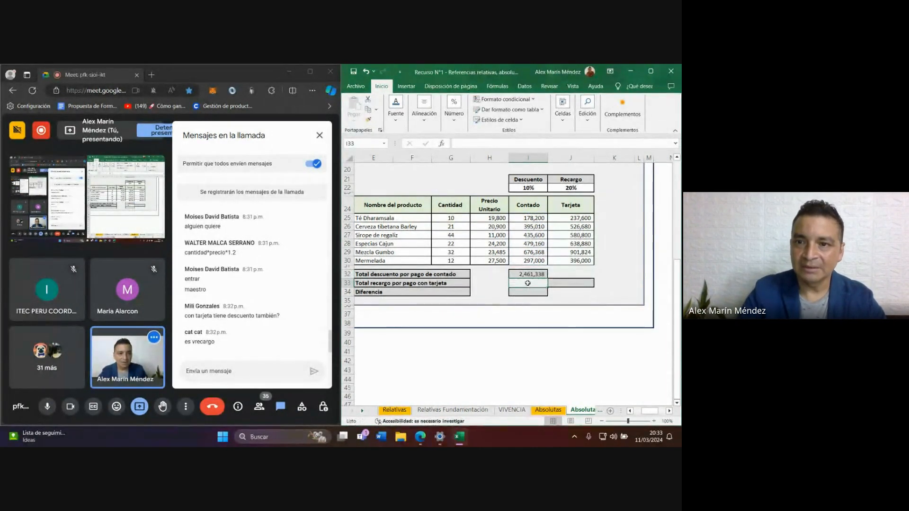
# Enter =SUMA(J25:J30) in J33 for Total recargo por pago con tarjeta.
pyautogui.click(563, 283)
pyautogui.write('=')
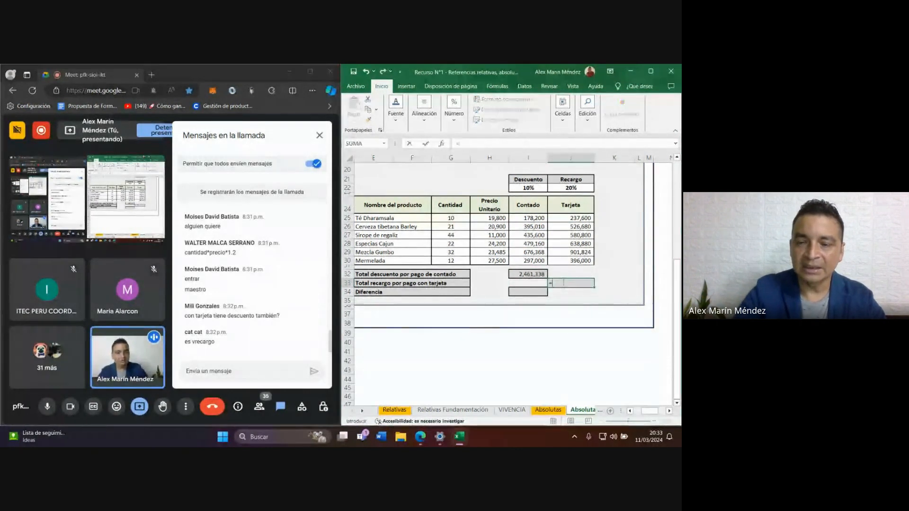
pyautogui.write('SUMA')
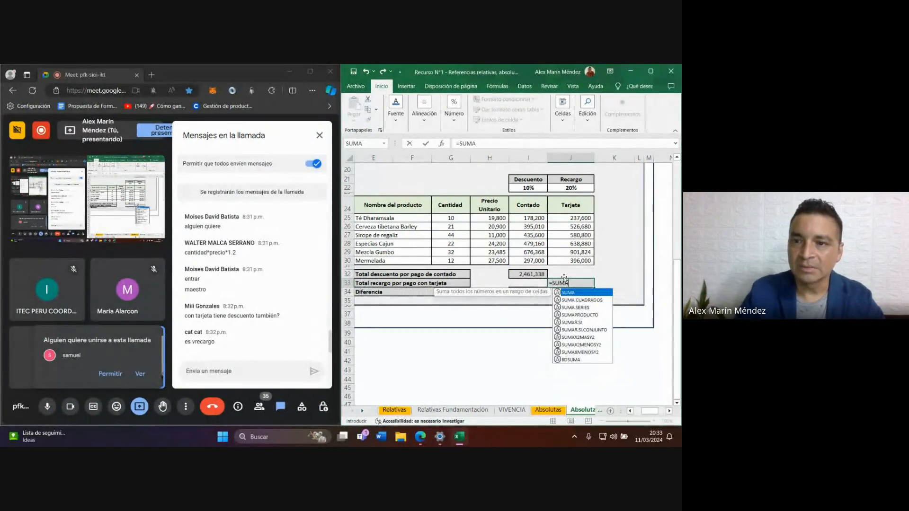
pyautogui.write('(')
pyautogui.moveTo(578, 219); pyautogui.dragTo(572, 261)
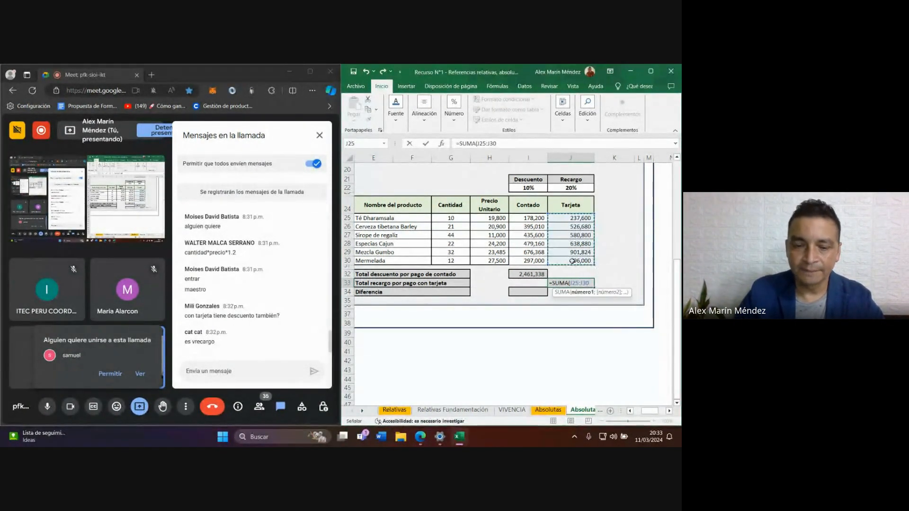
pyautogui.press('Return')
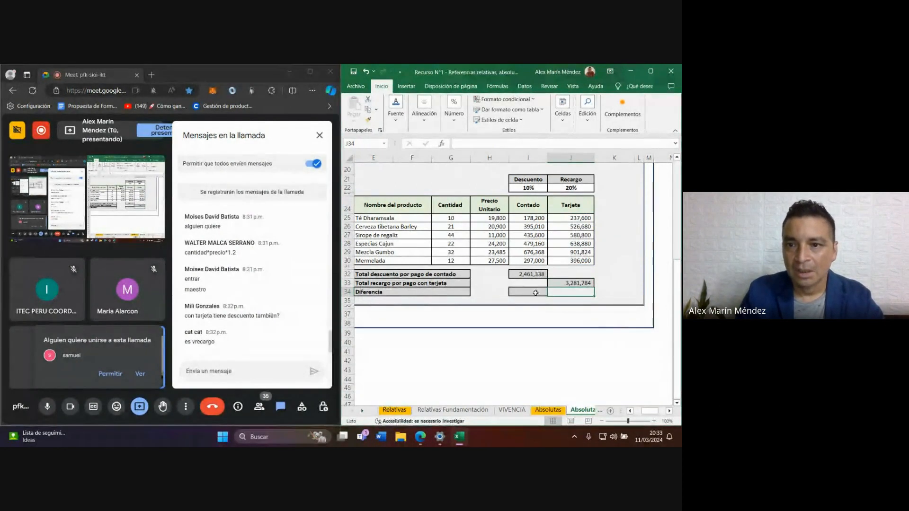
# Calculate the Diferencia in I34 with the formula =J33-I32.
pyautogui.click(534, 291)
pyautogui.write('=')
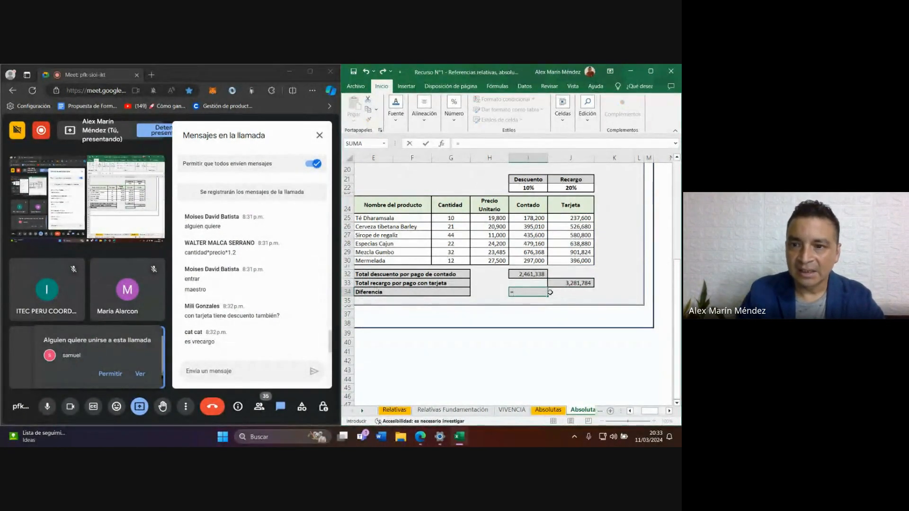
pyautogui.click(565, 283)
pyautogui.write('-')
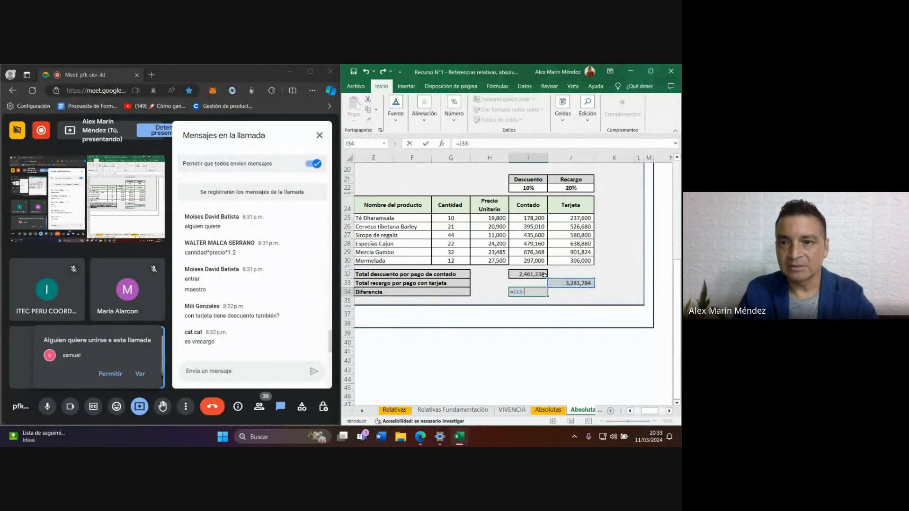
pyautogui.click(539, 274)
pyautogui.press('Return')
pyautogui.press('Up')
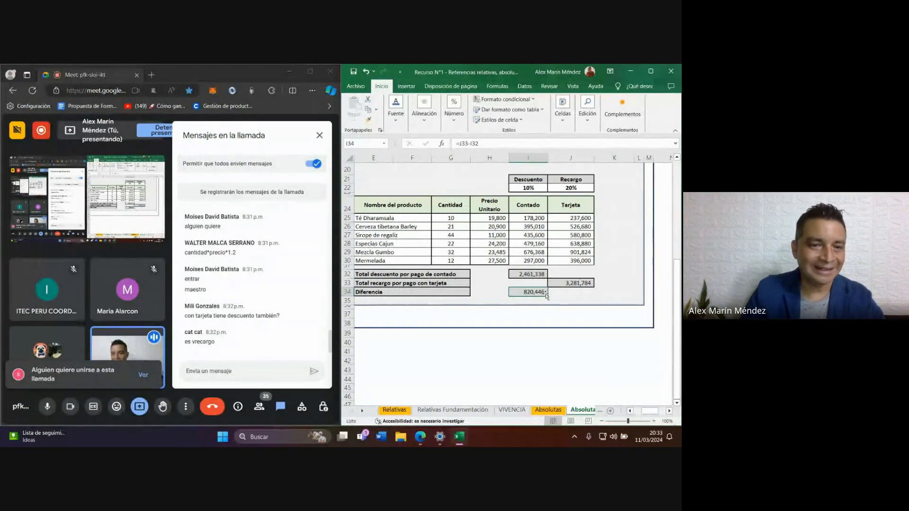
# Open the Mixtas sheet, maximize the workbook window and enlarge the sheet view to 115%.
pyautogui.moveTo(157, 216)
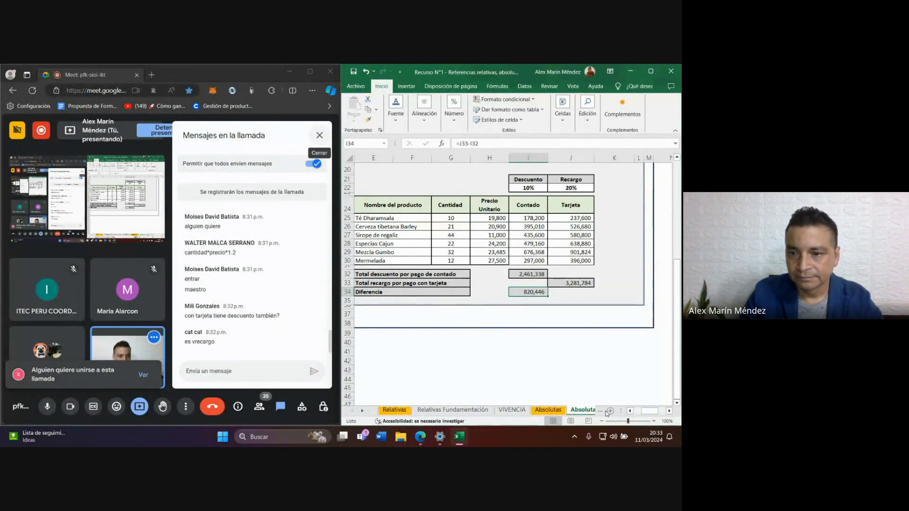
pyautogui.moveTo(619, 411); pyautogui.dragTo(632, 411)
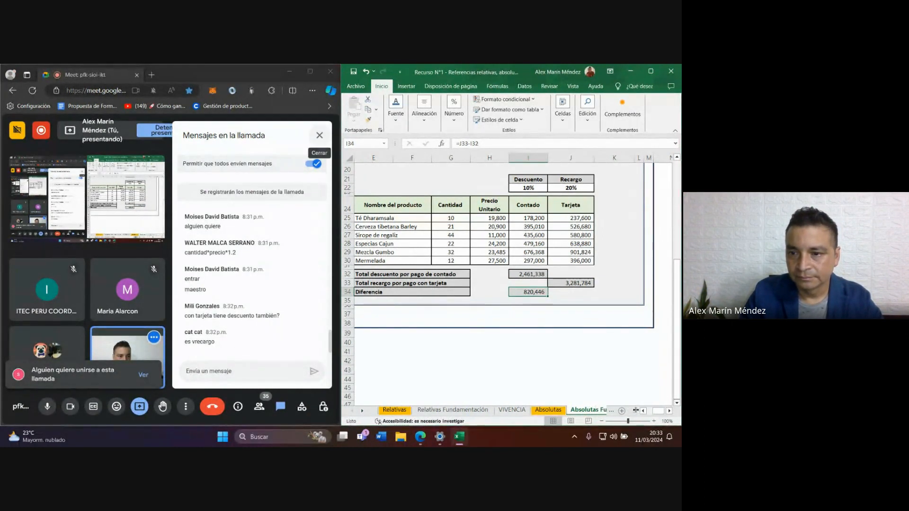
pyautogui.click(592, 410)
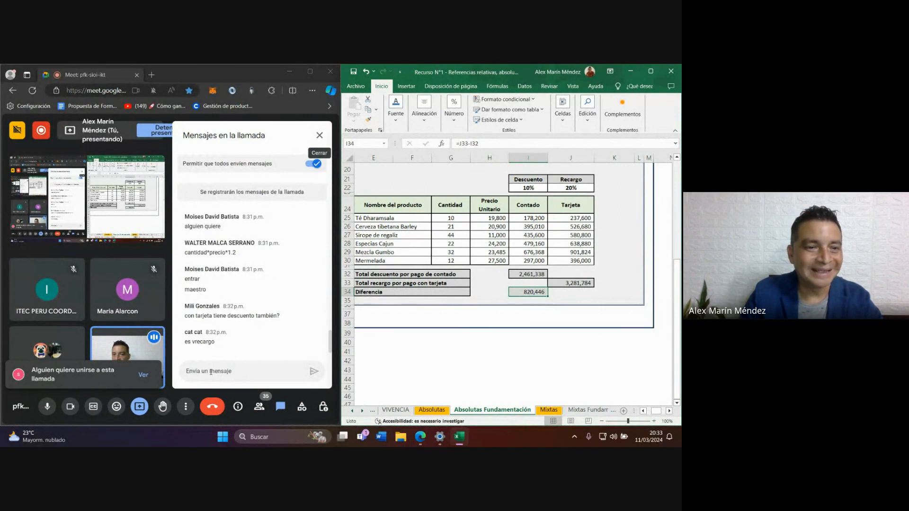
pyautogui.click(210, 372)
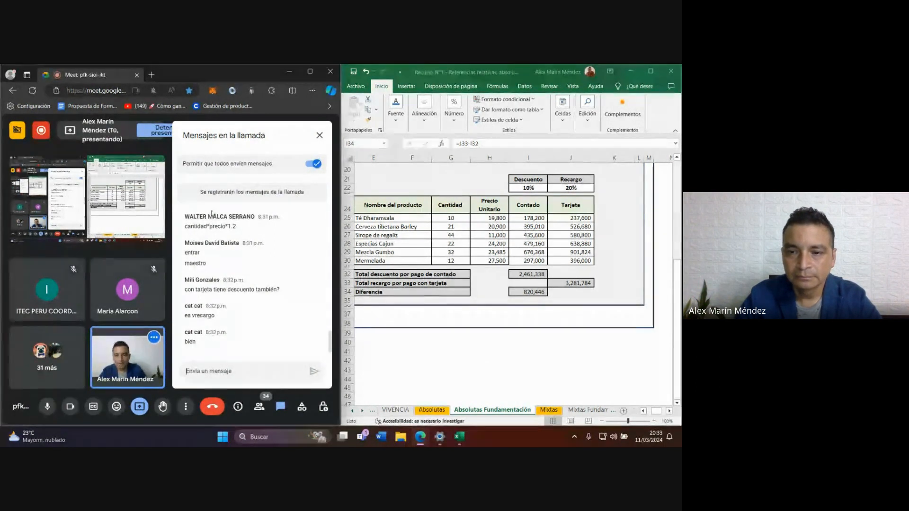
pyautogui.click(549, 411)
pyautogui.click(549, 411)
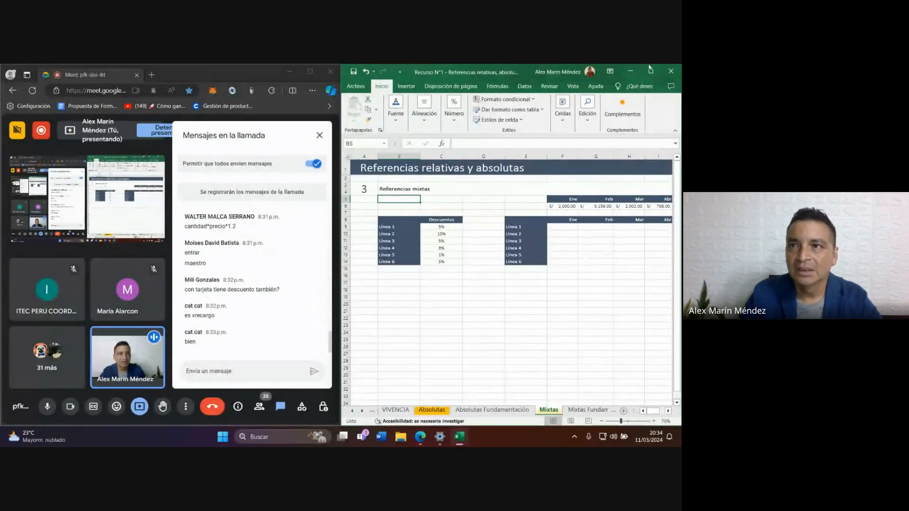
pyautogui.moveTo(654, 72)
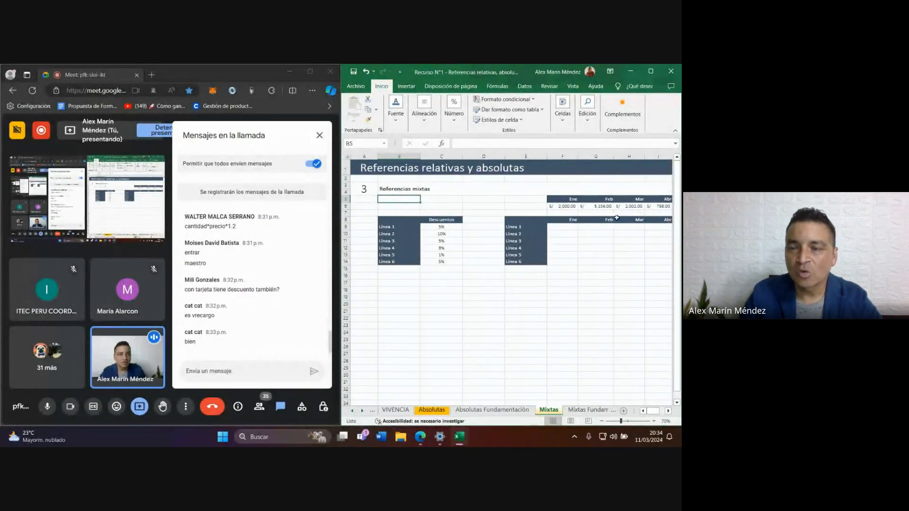
pyautogui.click(650, 71)
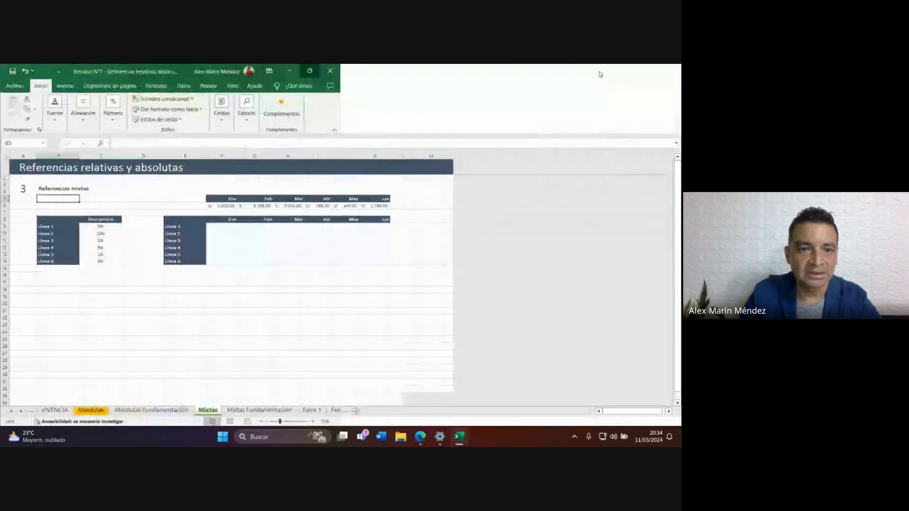
pyautogui.scroll(3, 327, 263)
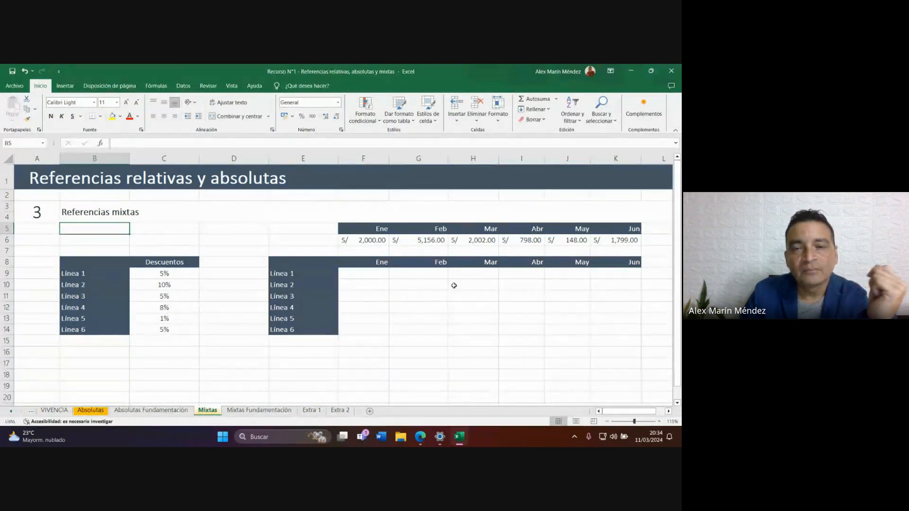
# Examine how the monthly amounts in row 6 and the Descuentos in column C relate to the empty F9:K14 grid.
pyautogui.click(369, 238)
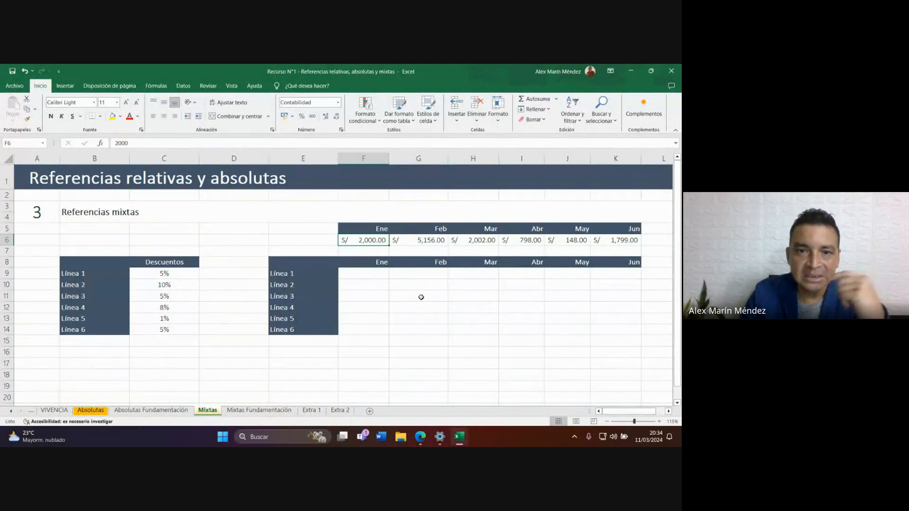
pyautogui.moveTo(341, 275); pyautogui.dragTo(616, 329)
pyautogui.click(355, 275)
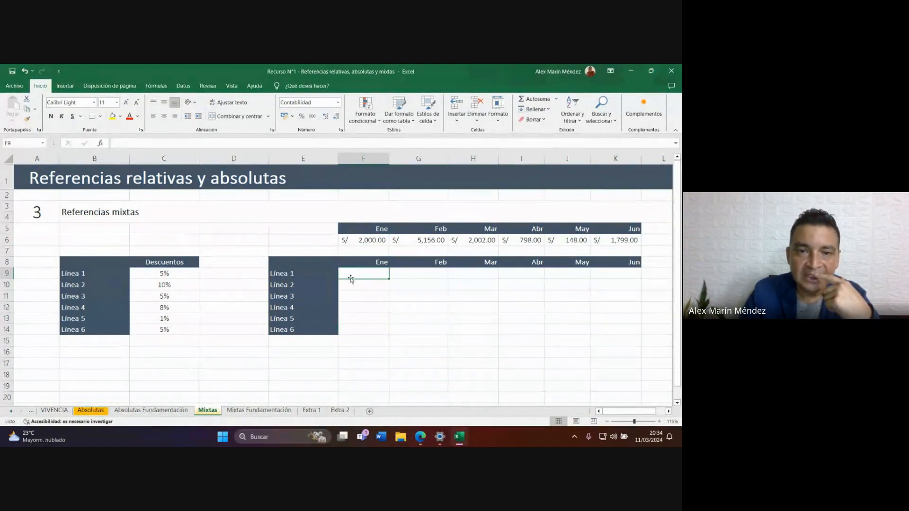
pyautogui.click(165, 273)
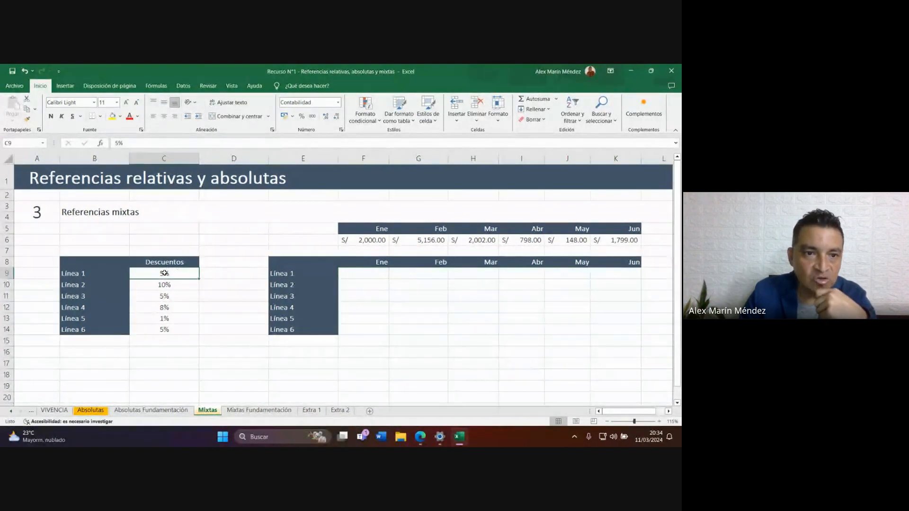
pyautogui.click(381, 239)
pyautogui.click(364, 275)
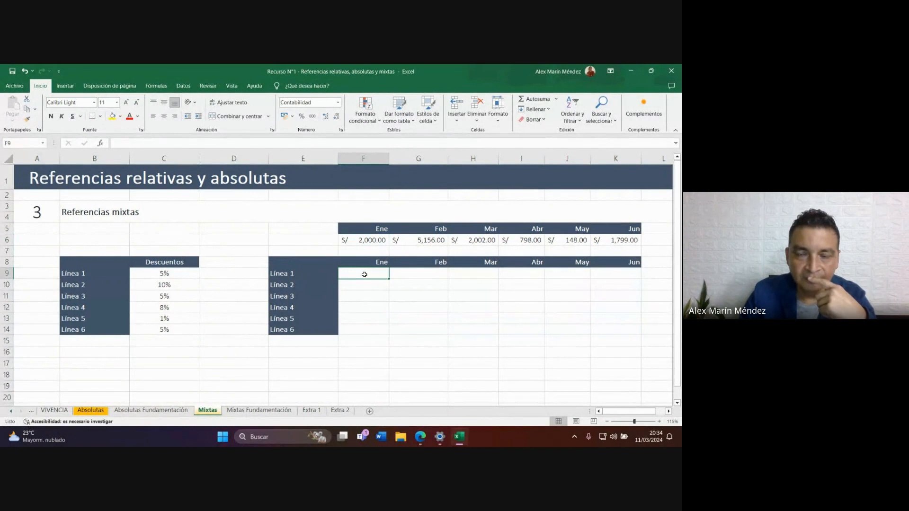
pyautogui.click(417, 274)
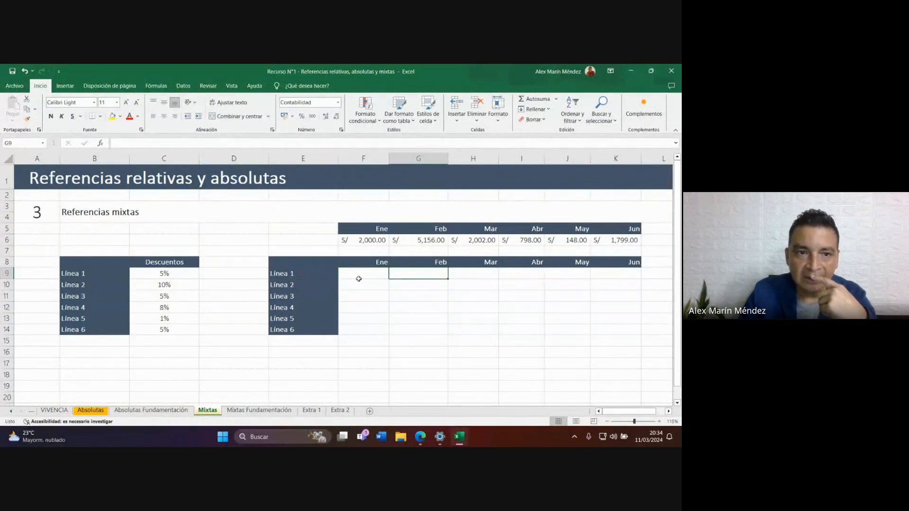
pyautogui.click(188, 276)
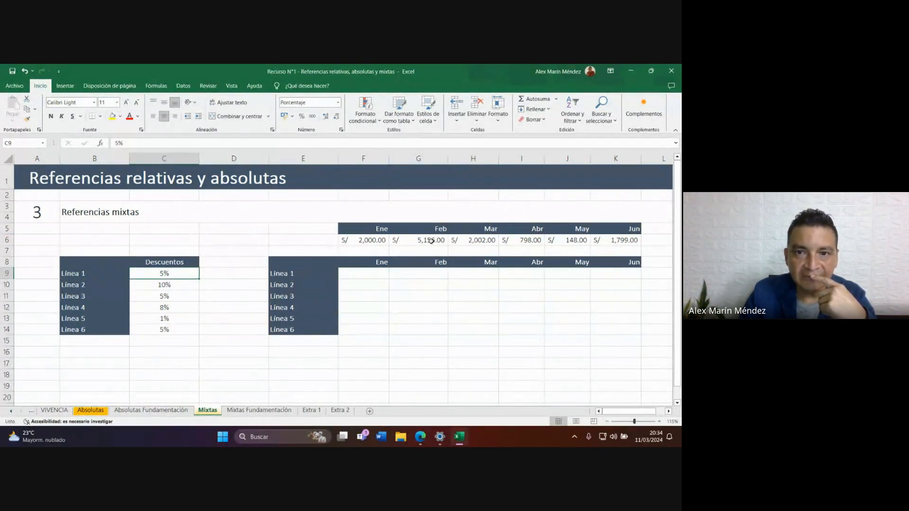
pyautogui.click(416, 273)
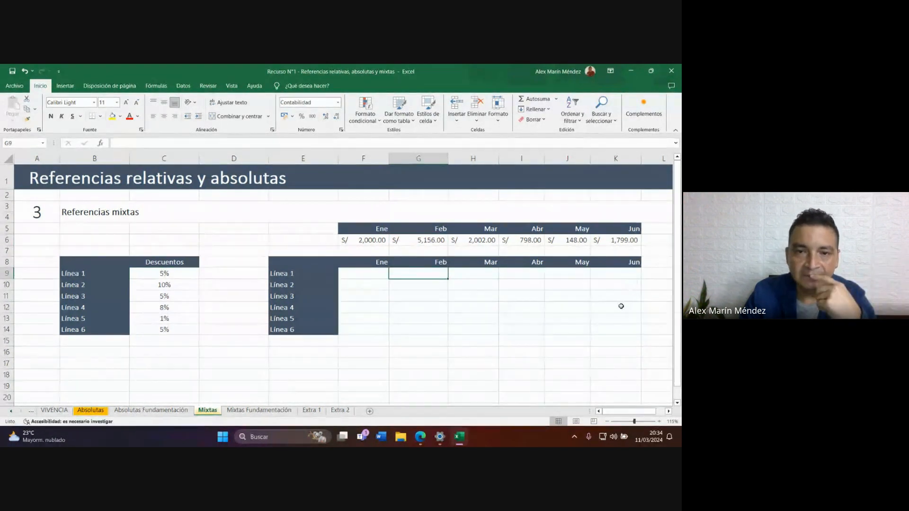
# Enter =C9*F6 in F9 to calculate the Ene discount for Línea 1.
pyautogui.click(355, 274)
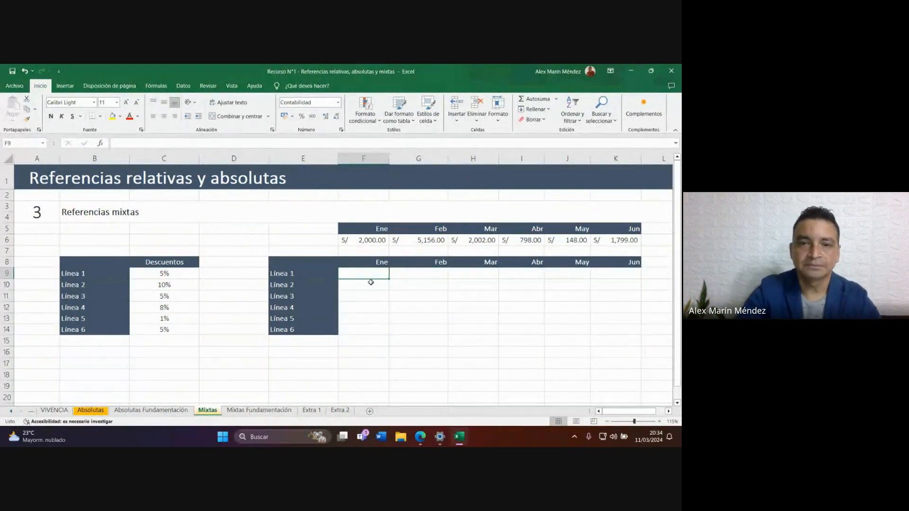
pyautogui.write('=')
pyautogui.click(177, 275)
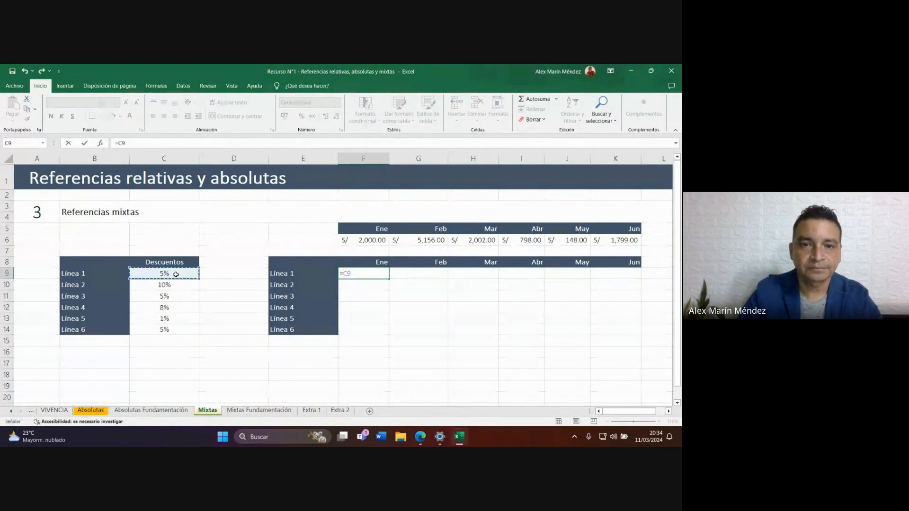
pyautogui.write('*')
pyautogui.click(363, 241)
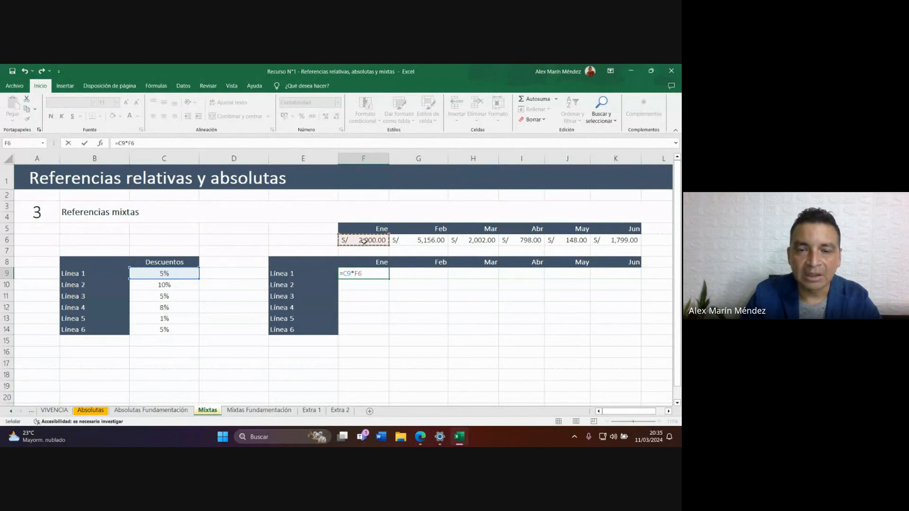
pyautogui.press('Return')
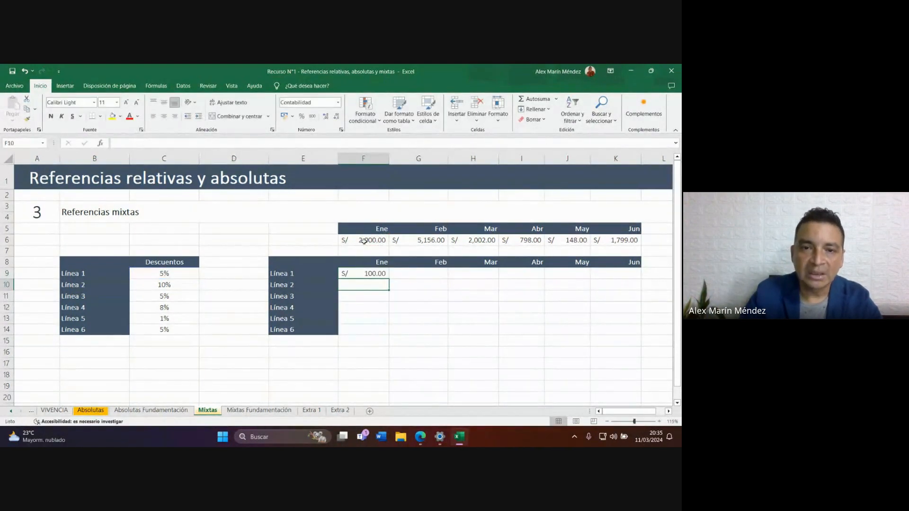
pyautogui.click(376, 274)
pyautogui.moveTo(389, 279); pyautogui.dragTo(369, 275)
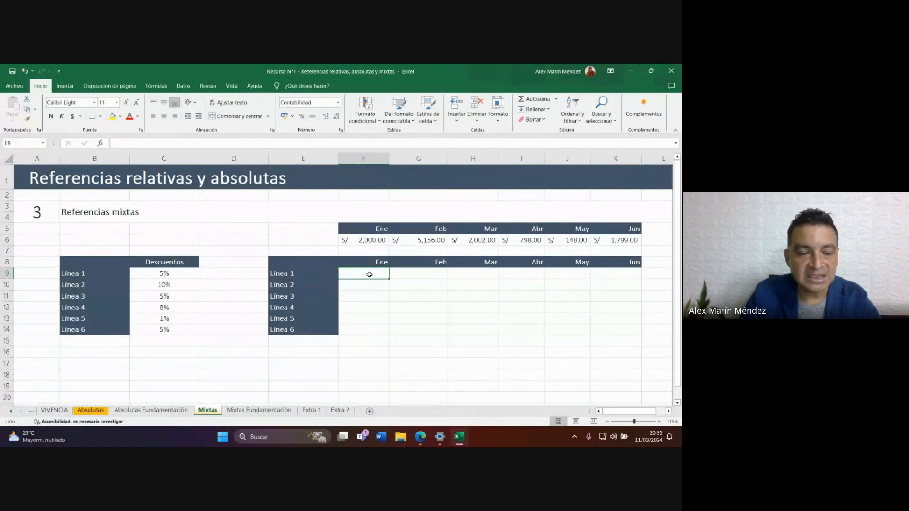
pyautogui.hotkey('ctrl', 'z')
# Make the C9 discount reference absolute in F9 as =$C$9*F6 and fill the formula across to Jun in K9.
pyautogui.doubleClick(381, 276)
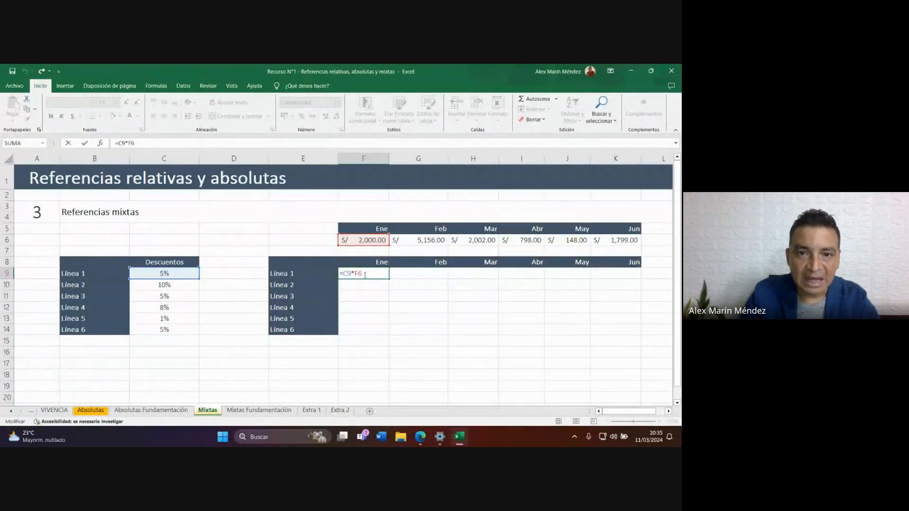
pyautogui.click(350, 274)
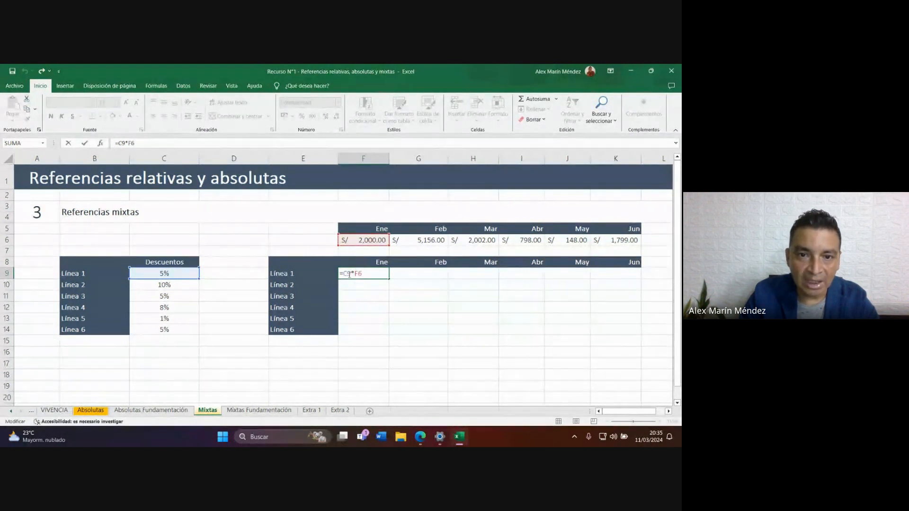
pyautogui.doubleClick(347, 274)
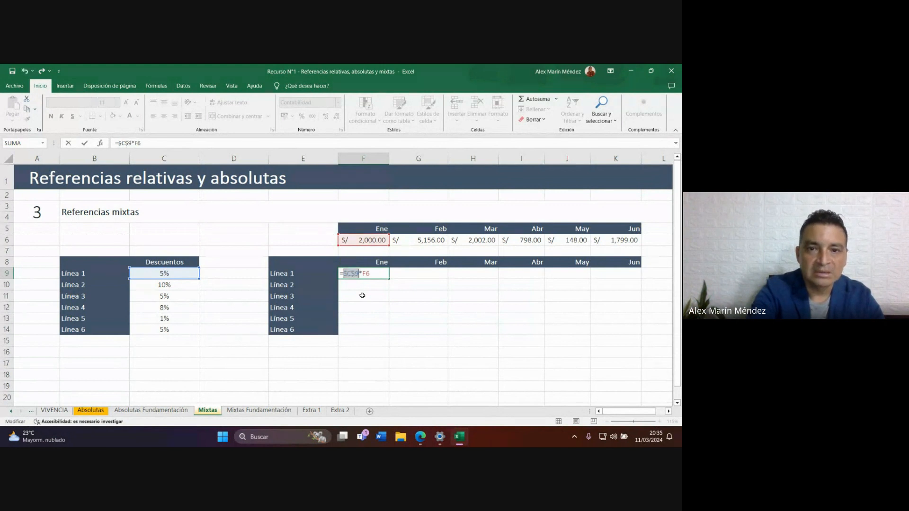
pyautogui.press('Return')
pyautogui.click(369, 273)
pyautogui.moveTo(389, 279); pyautogui.dragTo(630, 279)
# Inspect which cells the Línea 1 formulas from Feb to Jun refer to, and compare them with the Ene formula in F9.
pyautogui.doubleClick(417, 273)
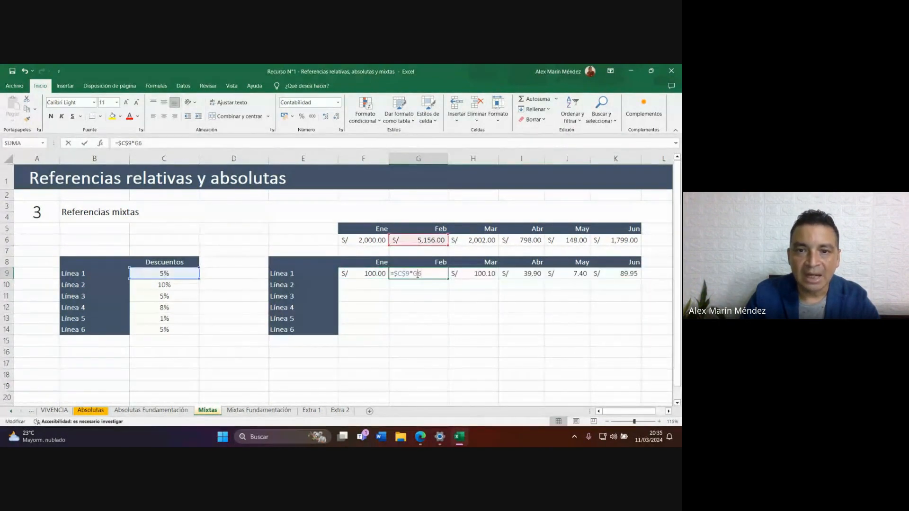
pyautogui.doubleClick(484, 273)
pyautogui.doubleClick(529, 273)
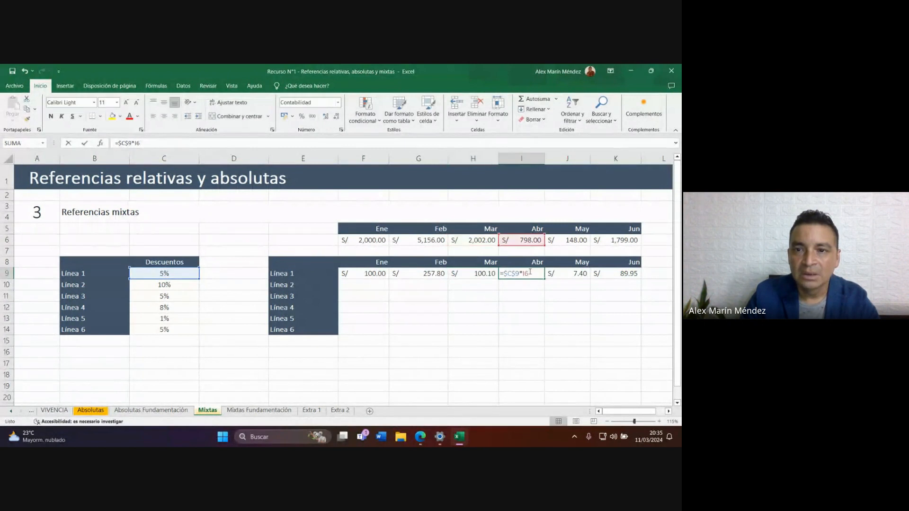
pyautogui.doubleClick(563, 273)
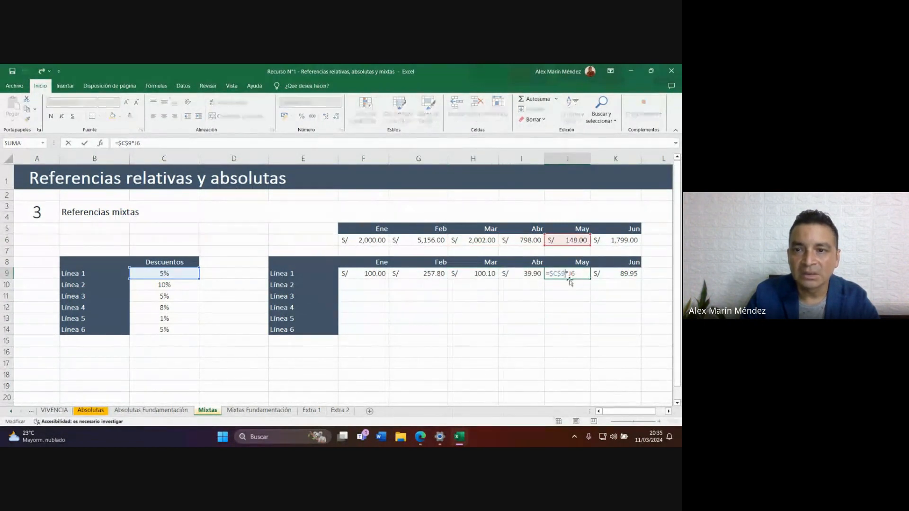
pyautogui.doubleClick(615, 274)
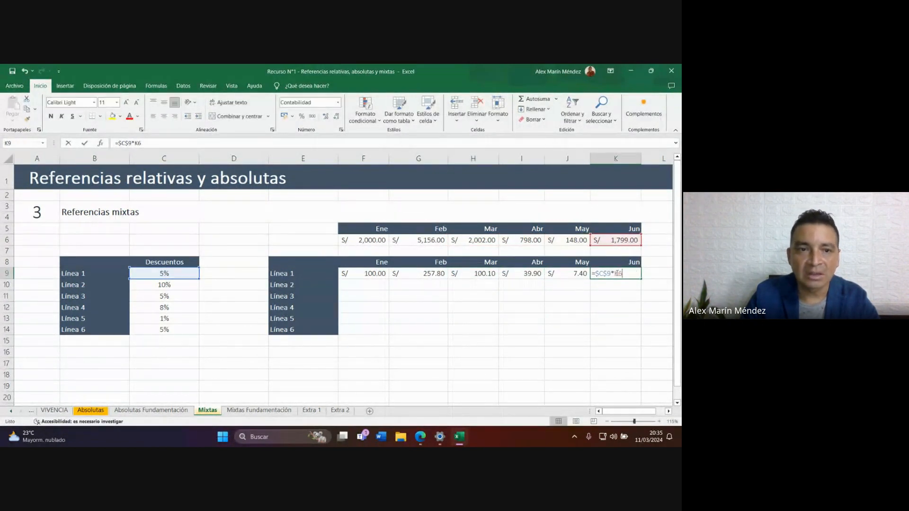
pyautogui.doubleClick(370, 276)
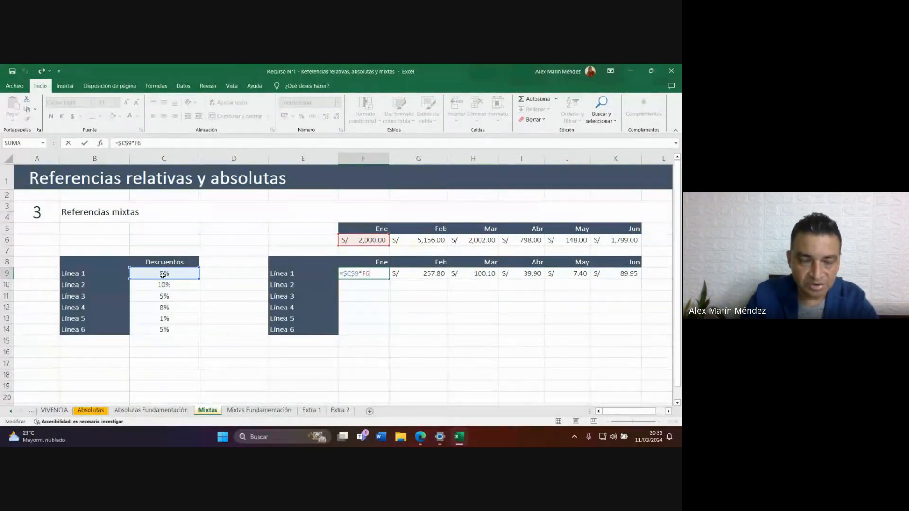
# Reduce the workbook window to read the participants' answers in the meeting chat, and maximize it again.
pyautogui.click(651, 71)
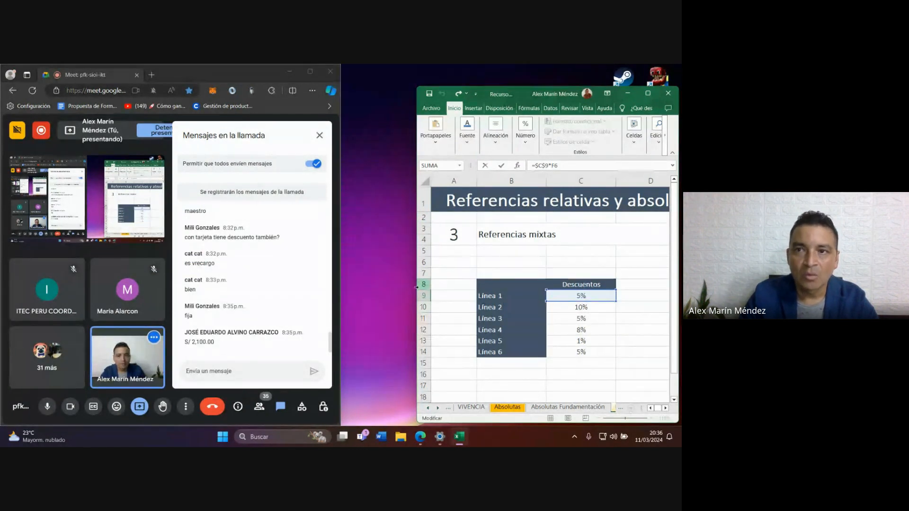
pyautogui.click(418, 285)
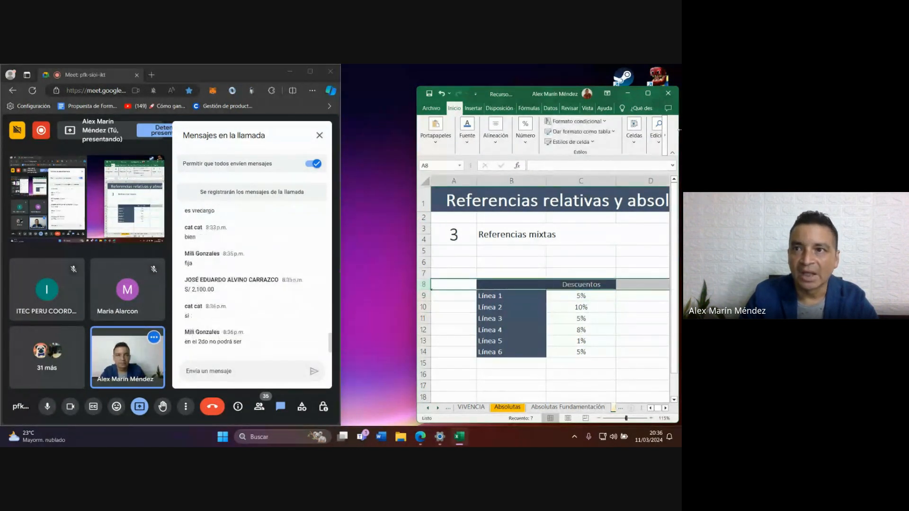
pyautogui.click(649, 95)
# Try filling the F9 formula down to Línea 6 in F14 and inspect the copied references in F11 and F10.
pyautogui.click(362, 284)
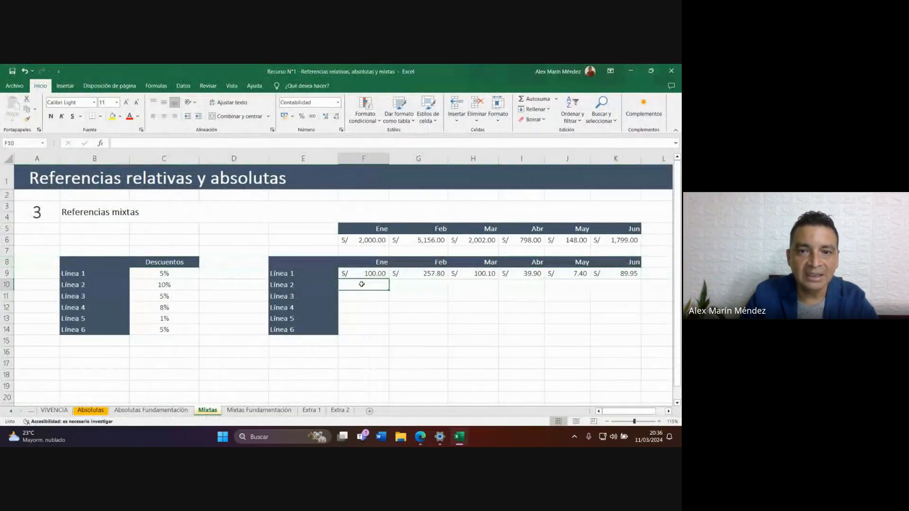
pyautogui.click(374, 274)
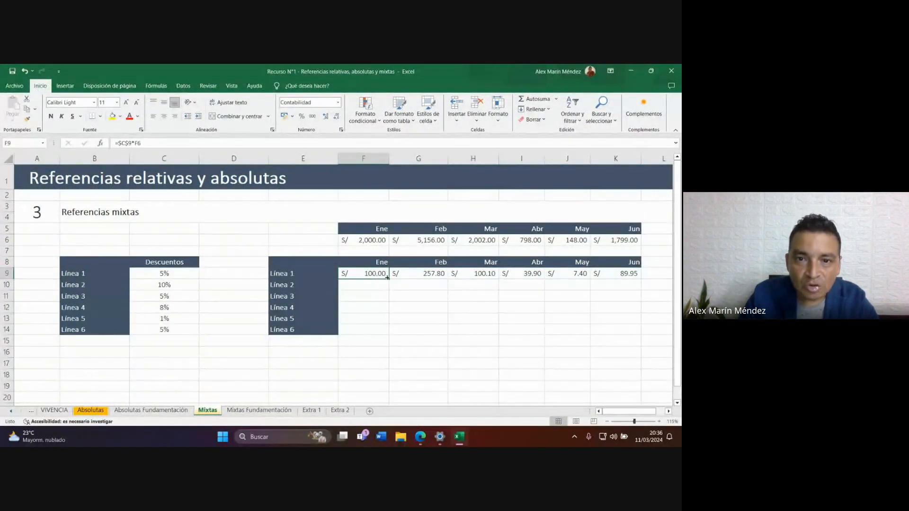
pyautogui.moveTo(389, 278); pyautogui.dragTo(389, 334)
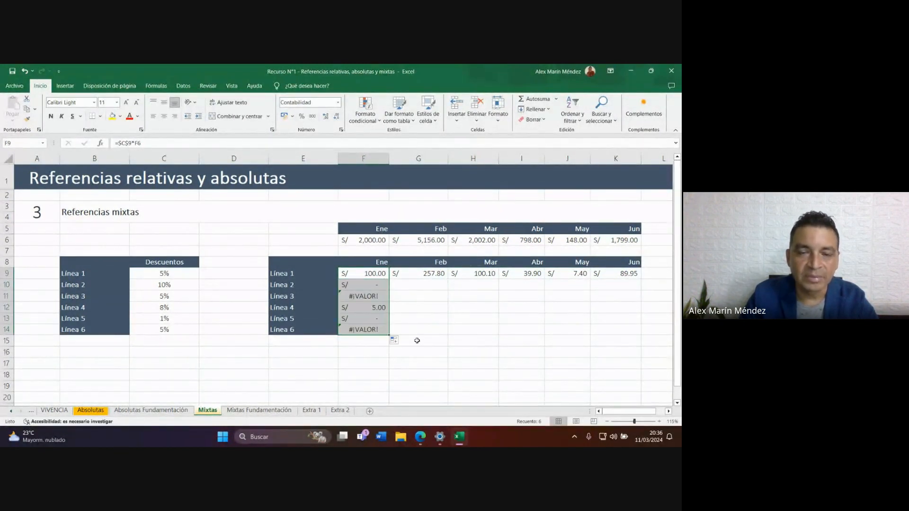
pyautogui.click(351, 297)
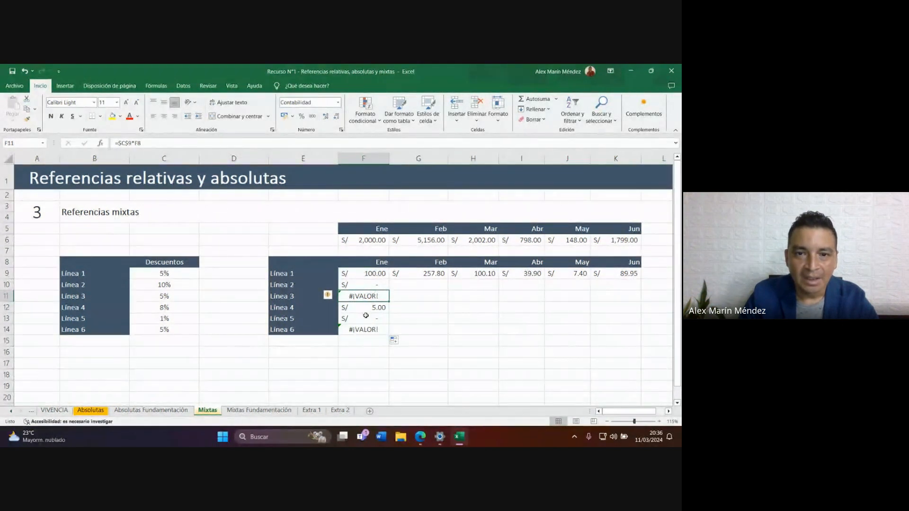
pyautogui.doubleClick(371, 284)
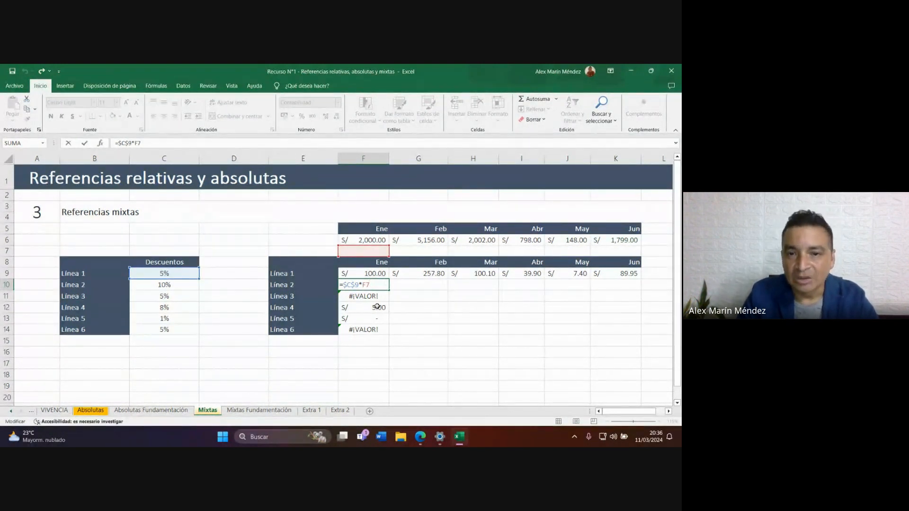
pyautogui.click(406, 304)
# Clear the copied formulas from F10:F14 and G9:K9, keeping only the Ene formula in F9.
pyautogui.moveTo(381, 330); pyautogui.dragTo(377, 282)
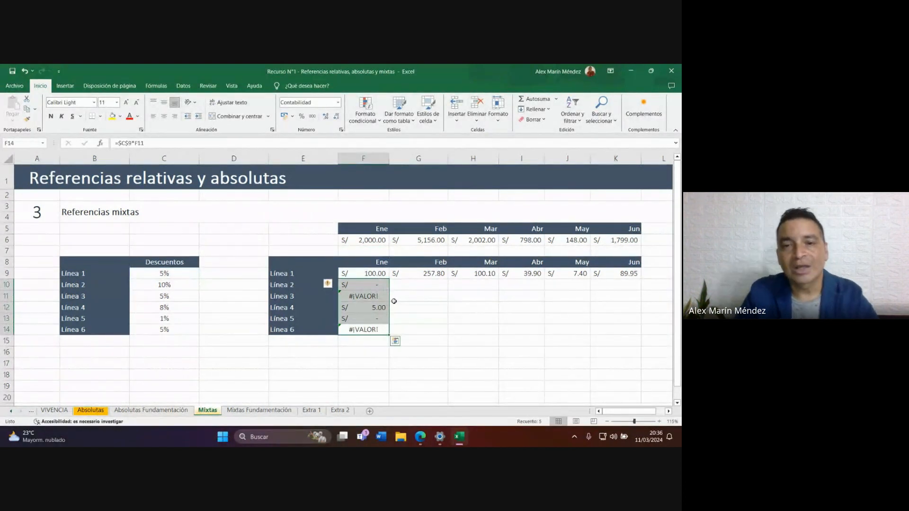
pyautogui.press('Delete')
pyautogui.hotkey('ctrl', 'Up')
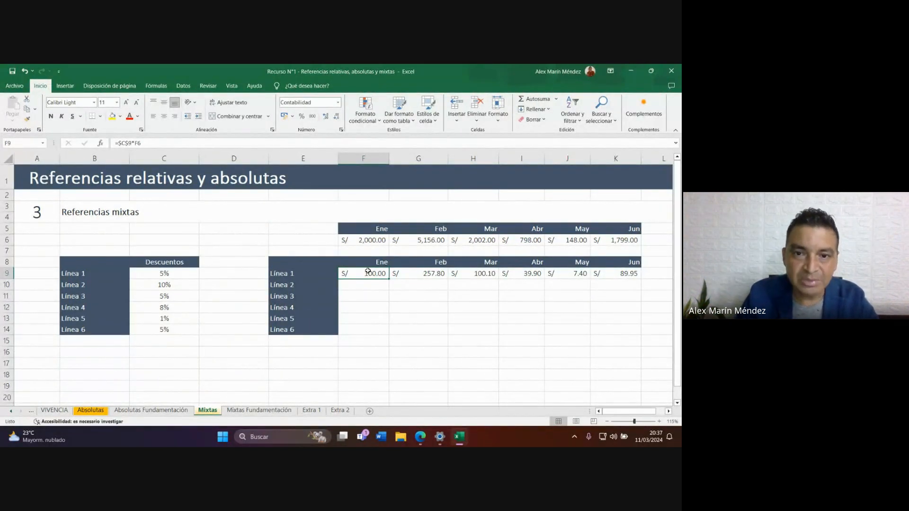
pyautogui.moveTo(396, 273); pyautogui.dragTo(609, 276)
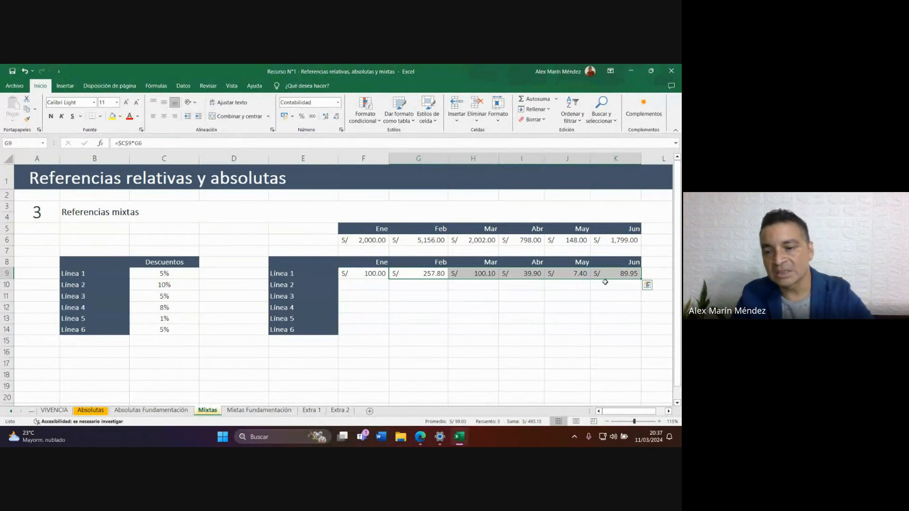
pyautogui.press('Delete')
pyautogui.click(373, 277)
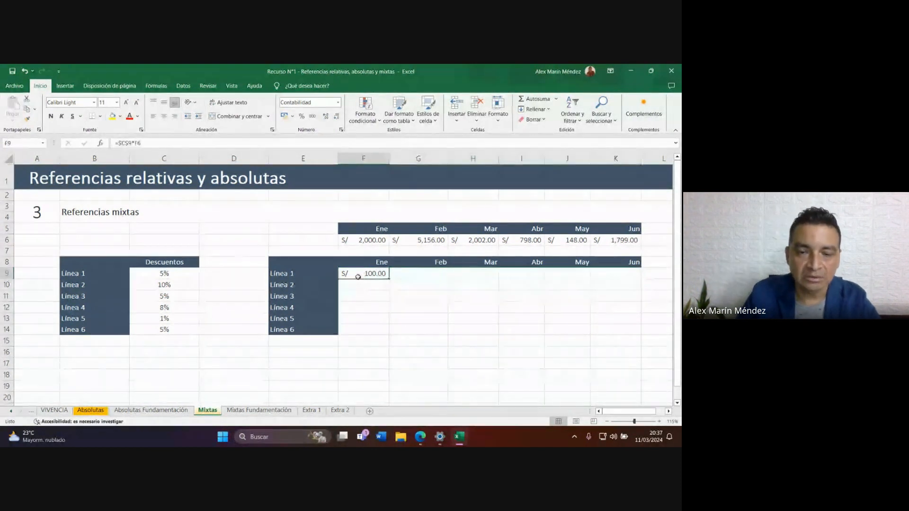
# Check the meeting chat for new replies beside the reduced workbook window, and return to the maximized sheet.
pyautogui.click(650, 72)
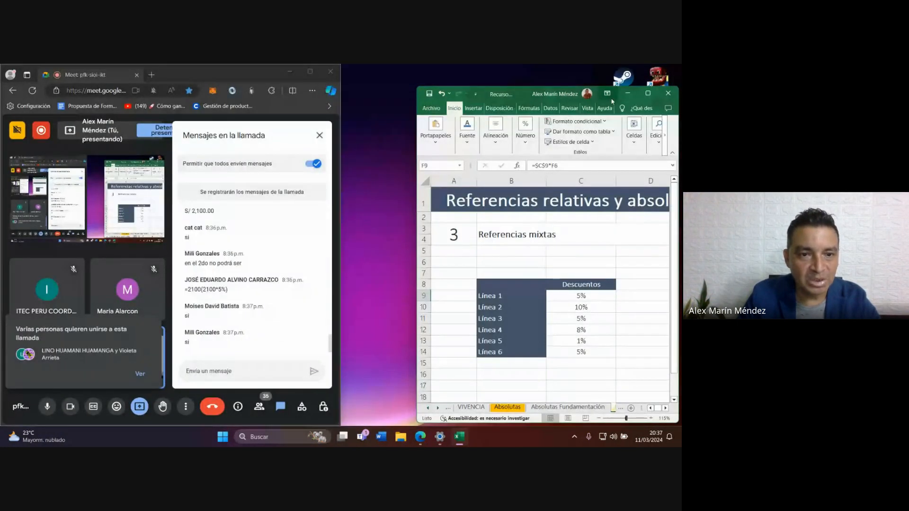
pyautogui.click(647, 93)
# Fill =$C$9*F6 from F9 down to F14 again to check the reference in F10, and clear the copies from F10:F14.
pyautogui.doubleClick(373, 274)
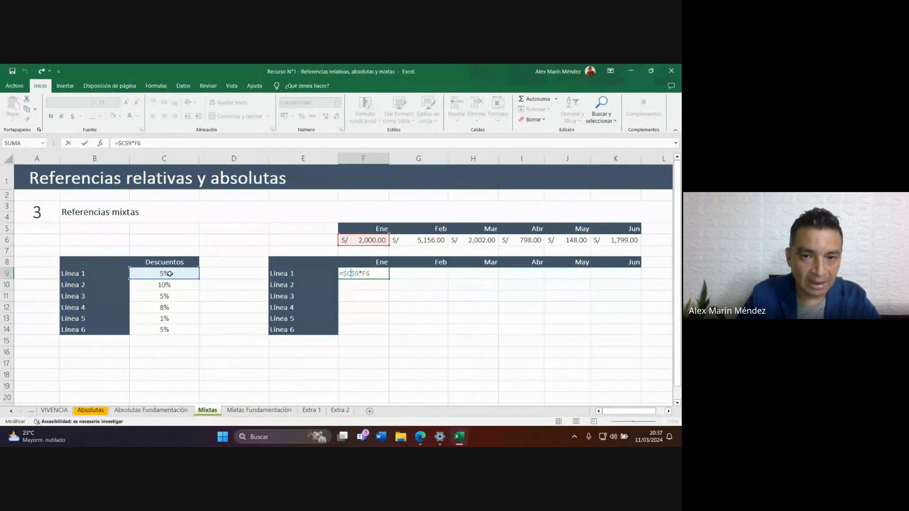
pyautogui.hotkey('ctrl', 'Return')
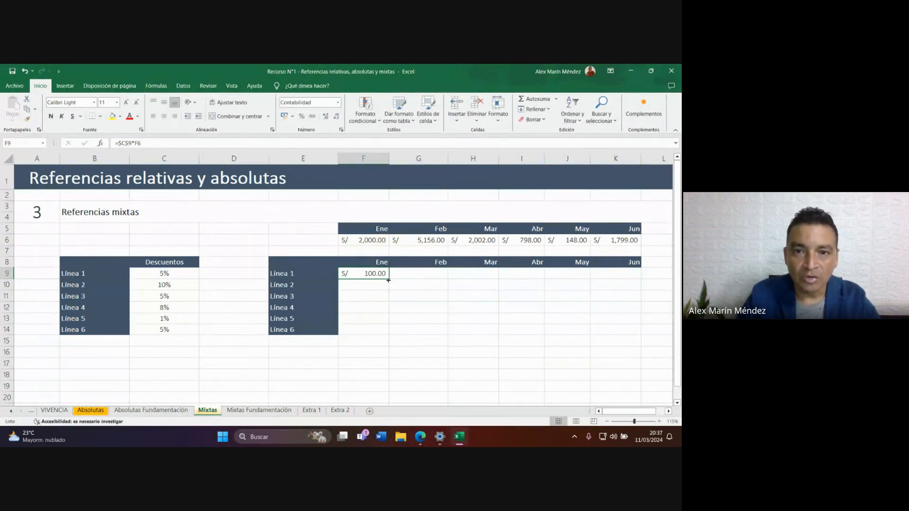
pyautogui.moveTo(388, 280); pyautogui.dragTo(388, 335)
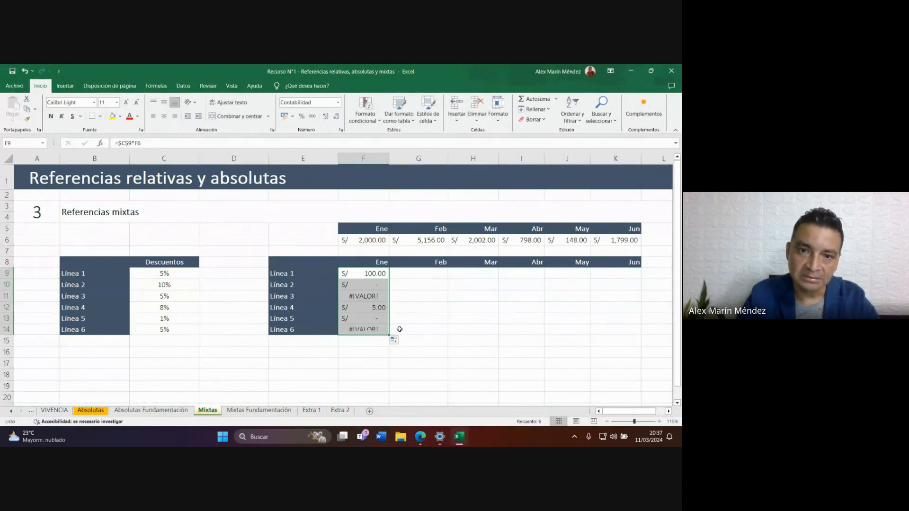
pyautogui.doubleClick(370, 284)
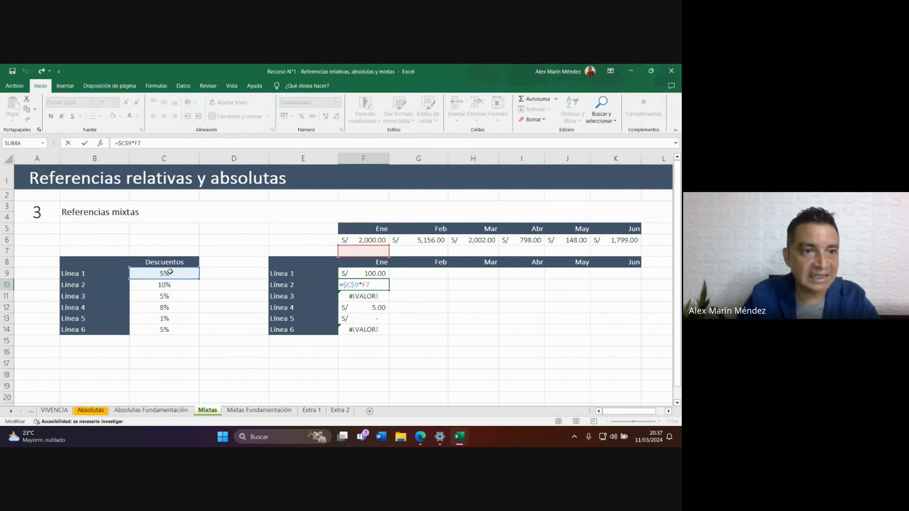
pyautogui.click(417, 284)
pyautogui.moveTo(367, 284); pyautogui.dragTo(358, 334)
pyautogui.press('Delete')
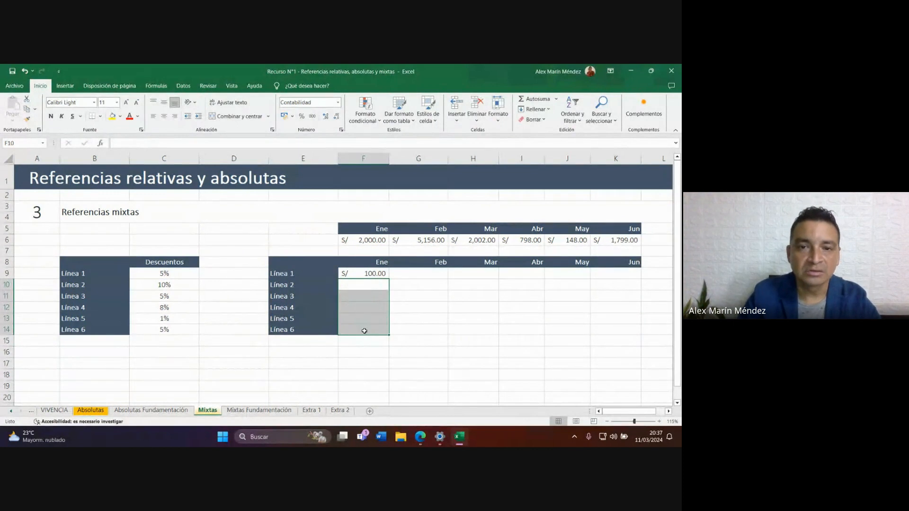
# Examine how $C$9 in the F9 formula fixes the column and row of the Línea 1 discount cell.
pyautogui.doubleClick(362, 274)
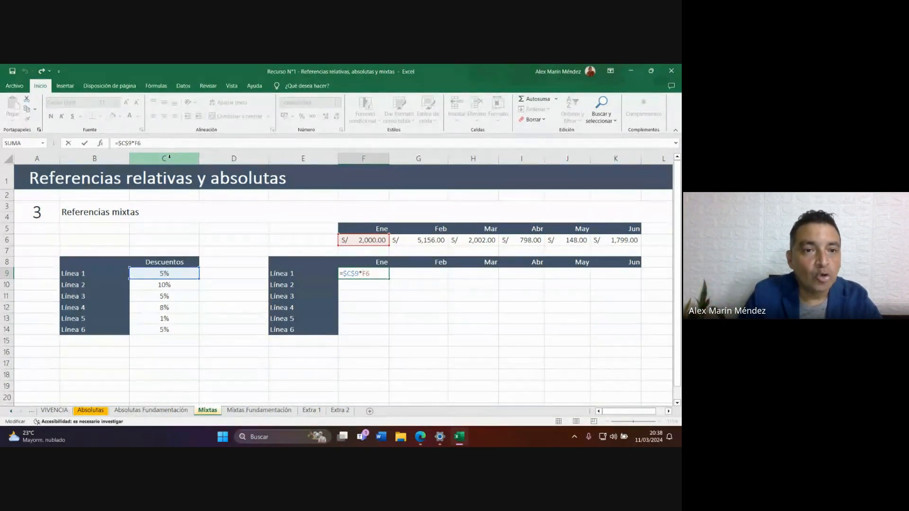
pyautogui.click(428, 271)
pyautogui.press('Escape')
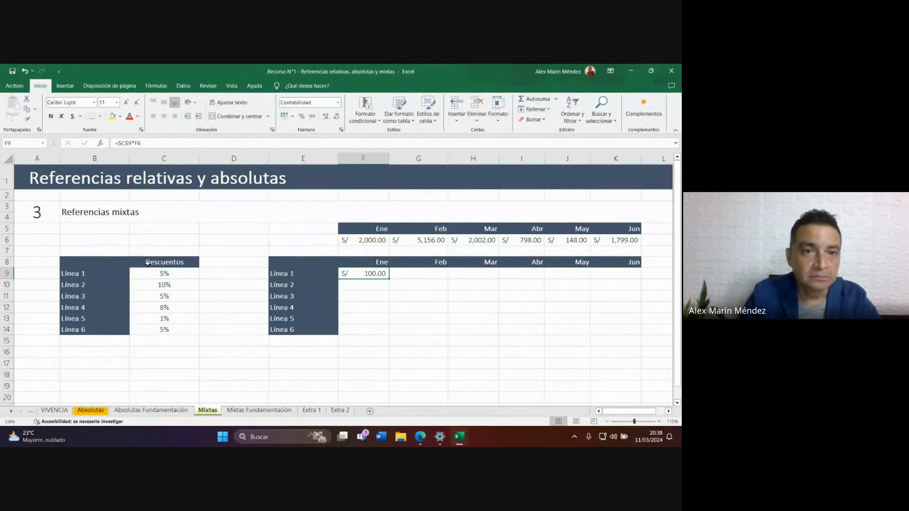
pyautogui.click(177, 276)
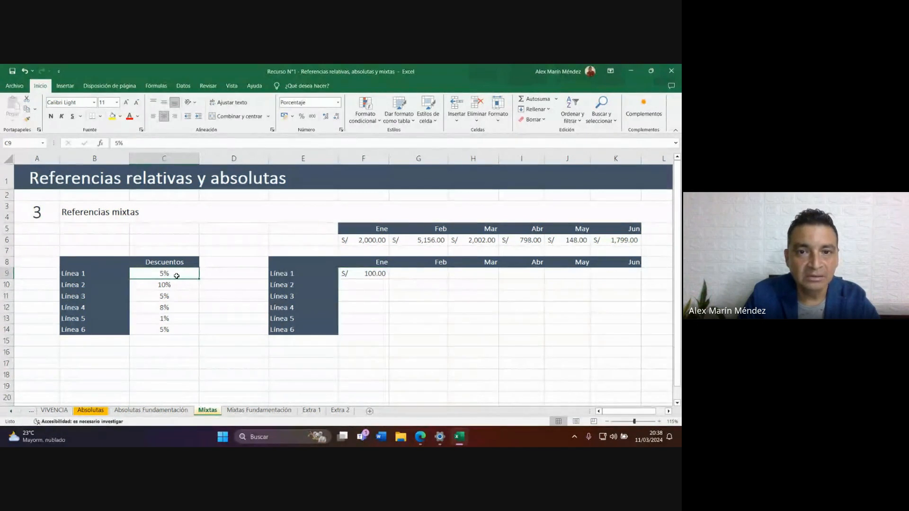
# Change the F9 formula to the mixed reference =$C9*F6 and fill it across to Jun in K9.
pyautogui.click(375, 274)
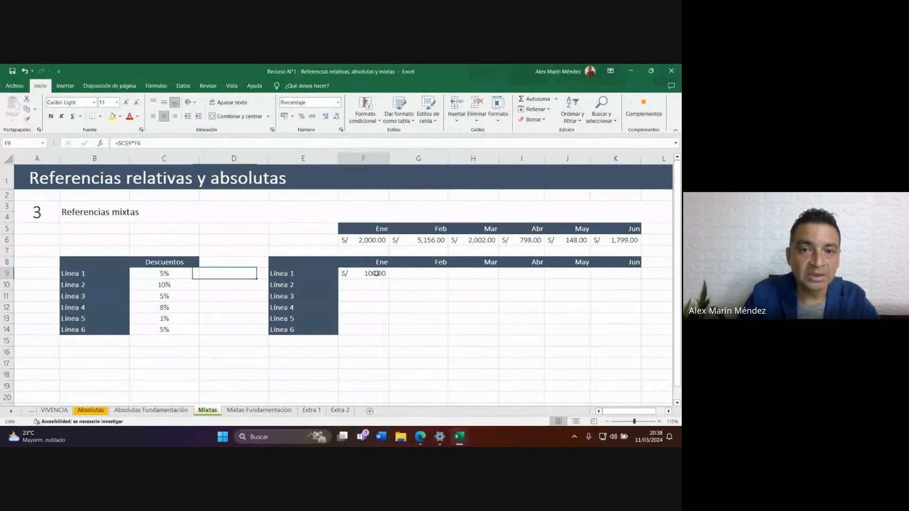
pyautogui.doubleClick(375, 274)
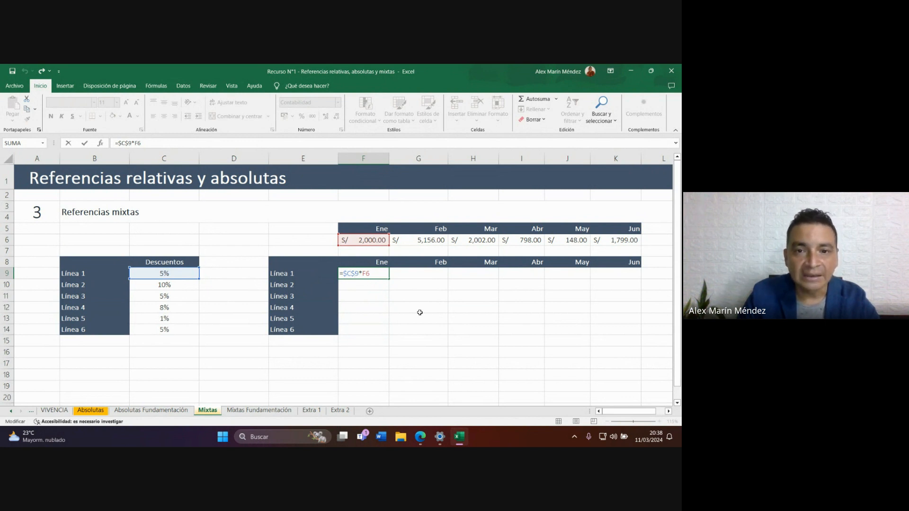
pyautogui.press('BackSpace')
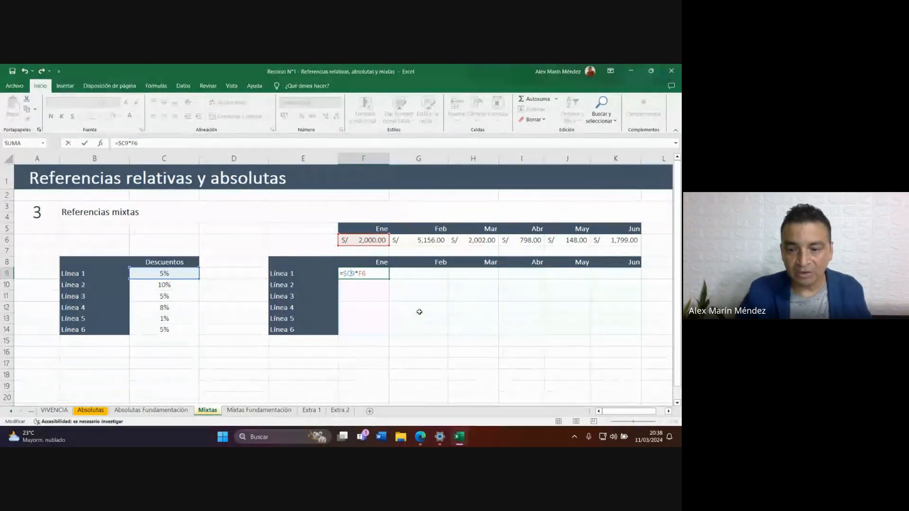
pyautogui.press('Return')
pyautogui.click(385, 273)
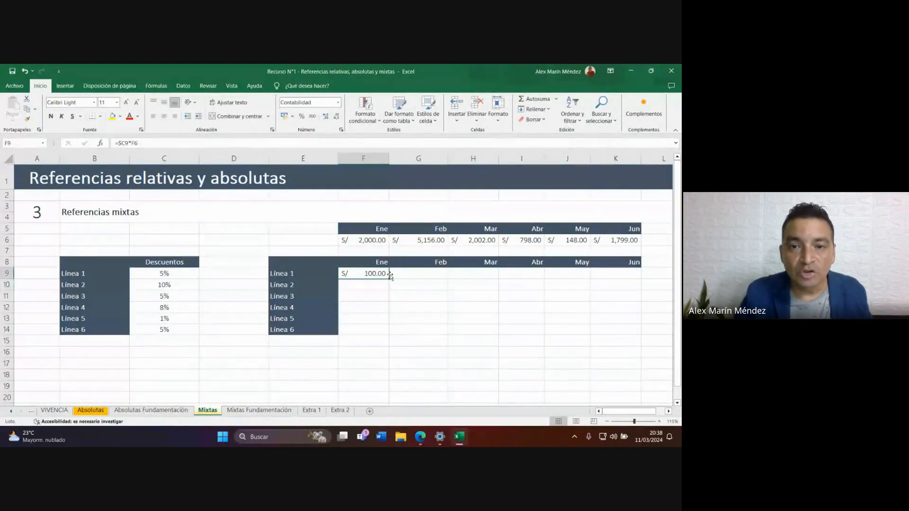
pyautogui.moveTo(386, 281); pyautogui.dragTo(615, 280)
# Inspect the copied Feb and Mar formulas in G9 and H9 for the fixed discount column.
pyautogui.doubleClick(428, 277)
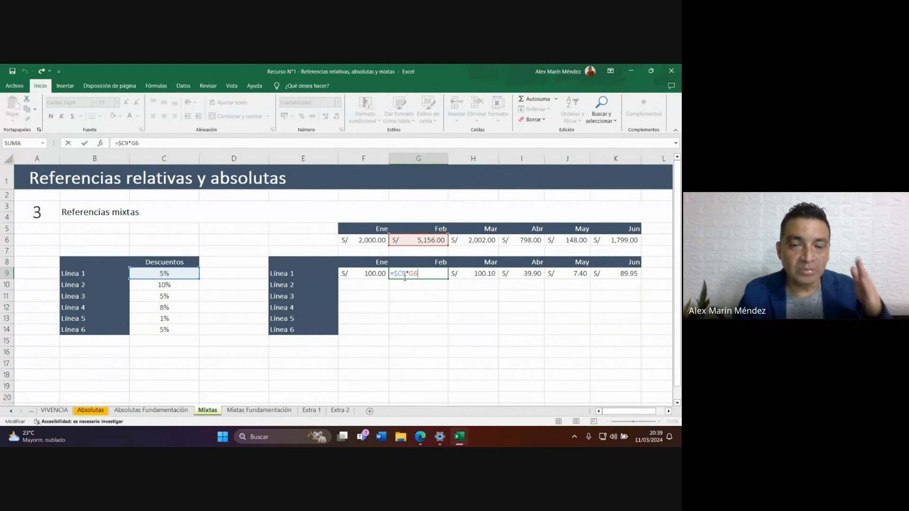
pyautogui.doubleClick(483, 275)
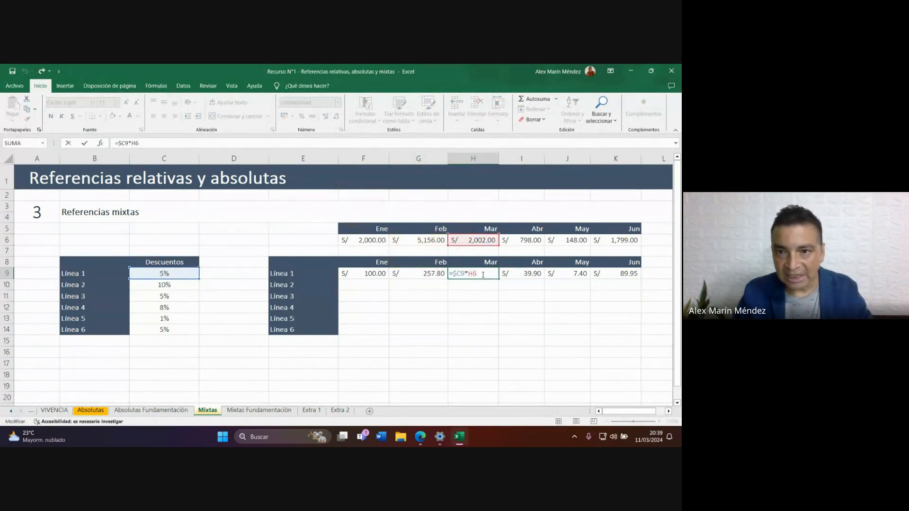
pyautogui.hotkey('ctrl', 'Return')
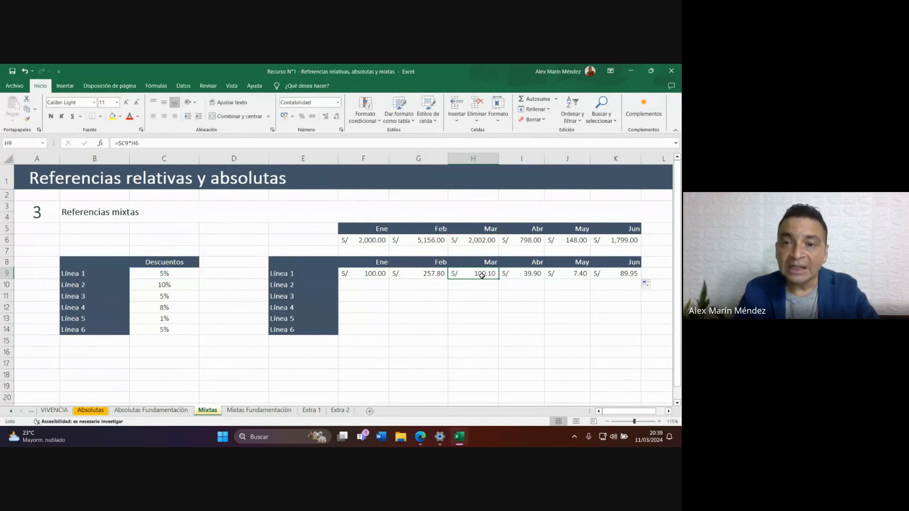
# Fill =$C9*F6 from F9 down to F14 and inspect the copied formulas in F10, F11 and F12.
pyautogui.click(381, 276)
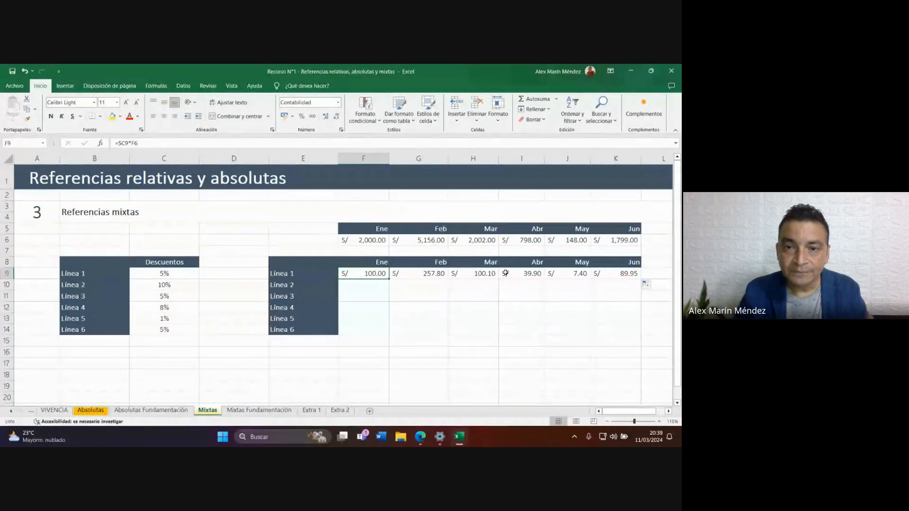
pyautogui.moveTo(387, 278); pyautogui.dragTo(381, 331)
pyautogui.doubleClick(374, 285)
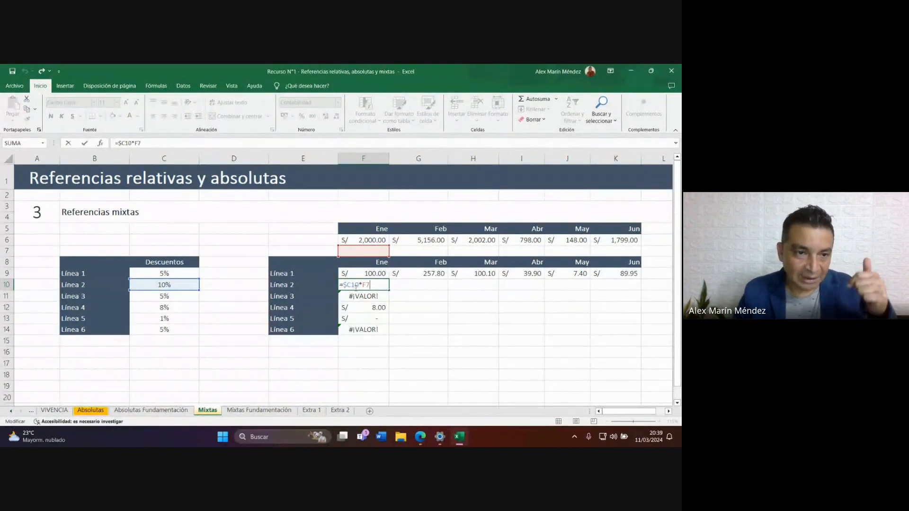
pyautogui.press('Return')
pyautogui.doubleClick(355, 296)
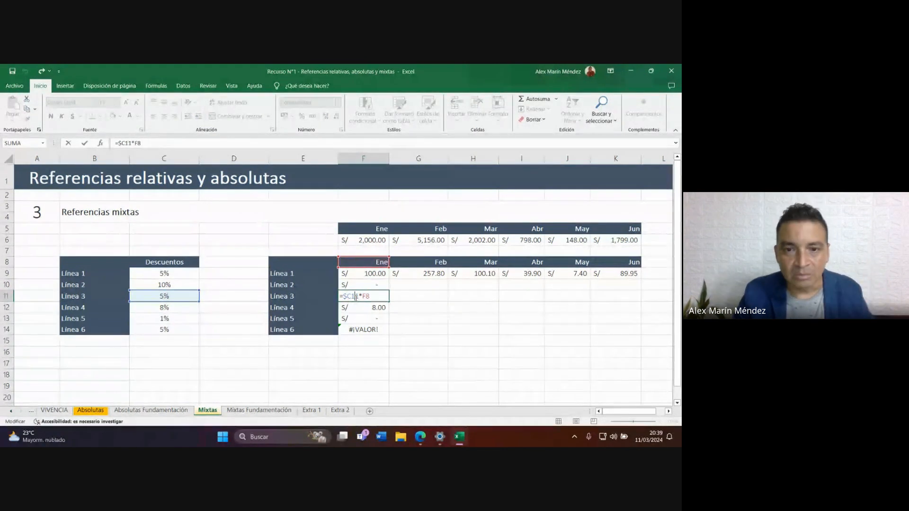
pyautogui.press('Return')
pyautogui.doubleClick(368, 307)
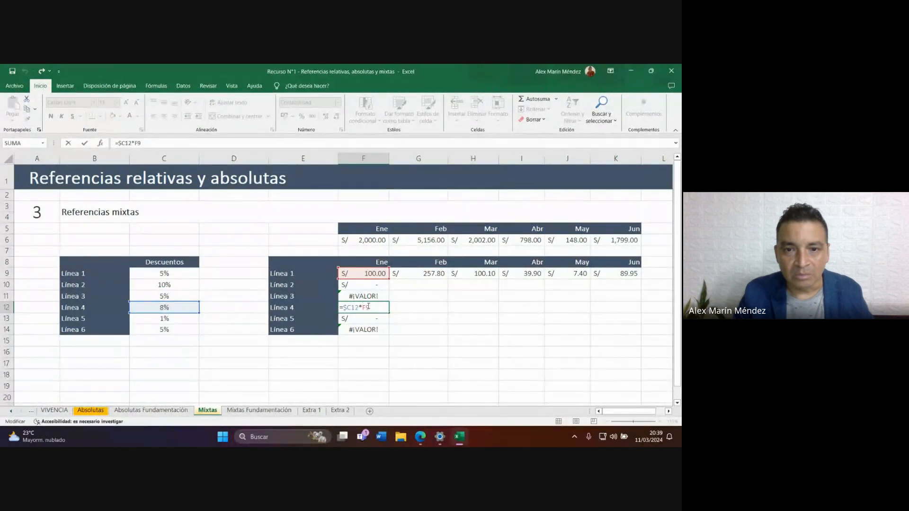
pyautogui.click(385, 285)
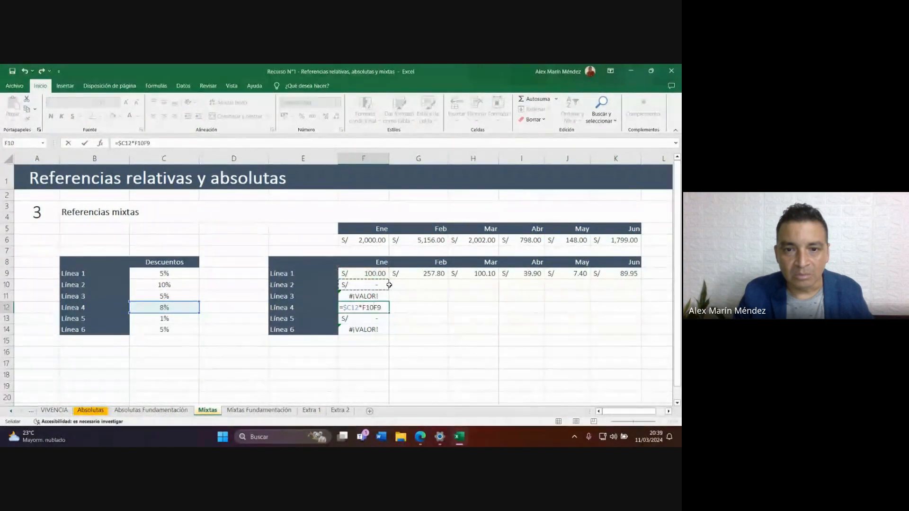
pyautogui.press('Escape')
# Clear the test copies from F10:F14 and from the Feb to Jun cells G9:K9.
pyautogui.moveTo(385, 286); pyautogui.dragTo(378, 330)
pyautogui.press('Delete')
pyautogui.moveTo(411, 273); pyautogui.dragTo(613, 274)
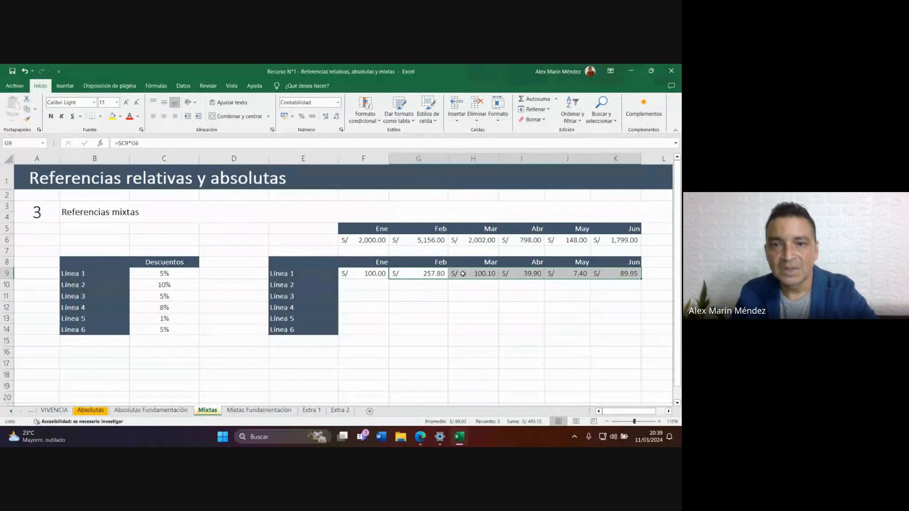
pyautogui.hotkey('ctrl', 'z')
# Change the F9 formula to the mixed references =$C9*F$6 and fill it down to Línea 6 in F14.
pyautogui.doubleClick(362, 274)
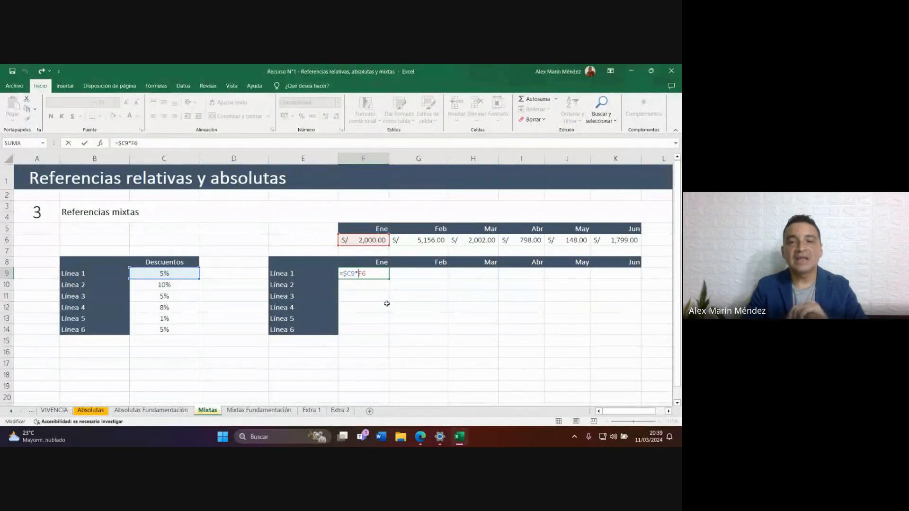
pyautogui.click(651, 70)
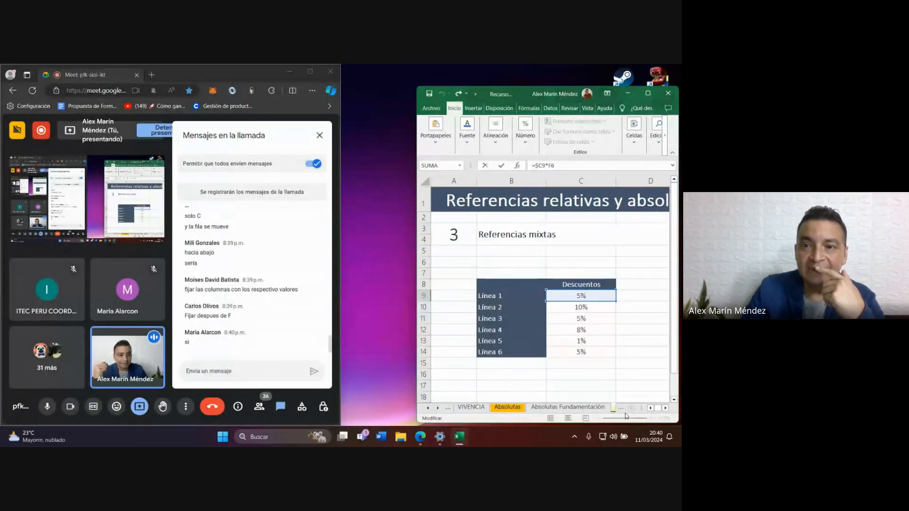
pyautogui.click(665, 408)
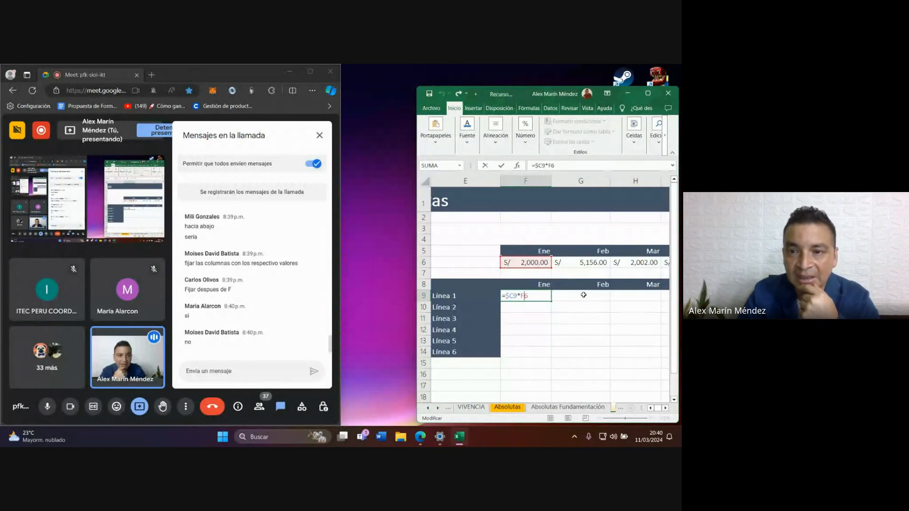
pyautogui.press('F4')
pyautogui.press('F4')
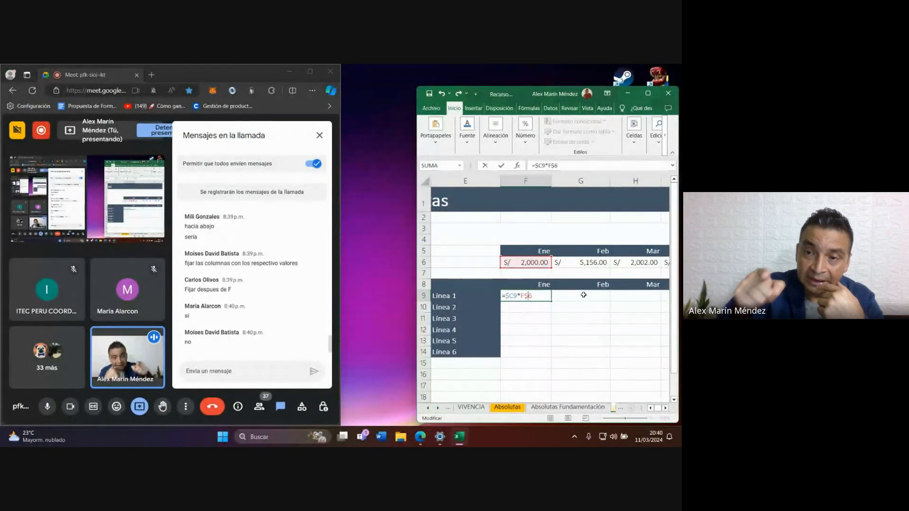
pyautogui.hotkey('ctrl', 'Return')
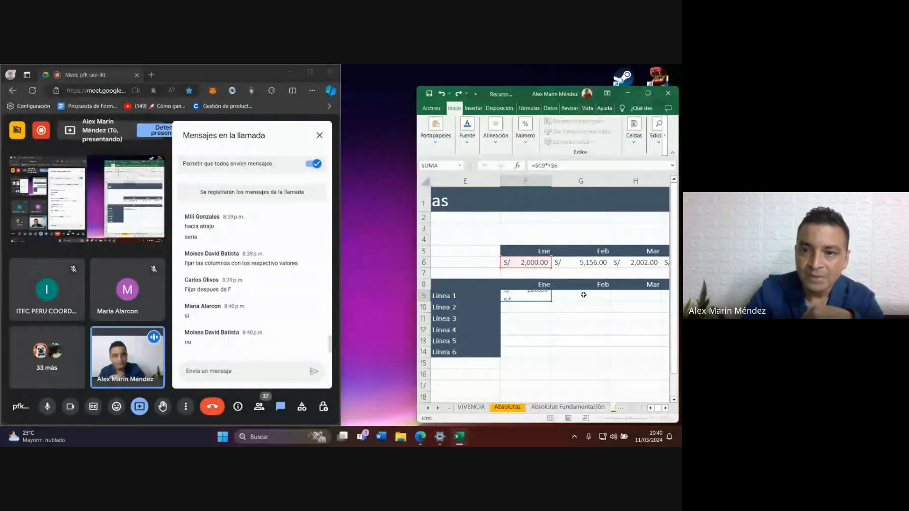
pyautogui.moveTo(549, 318); pyautogui.dragTo(548, 357)
# Inspect the copied formulas in F10 and F11 for the fixed row of the Ene amount.
pyautogui.doubleClick(528, 308)
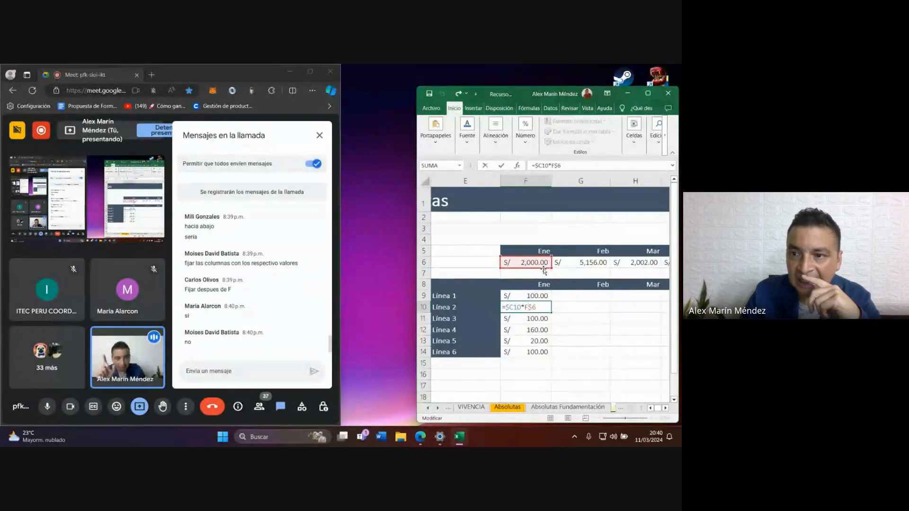
pyautogui.press('Return')
pyautogui.doubleClick(536, 321)
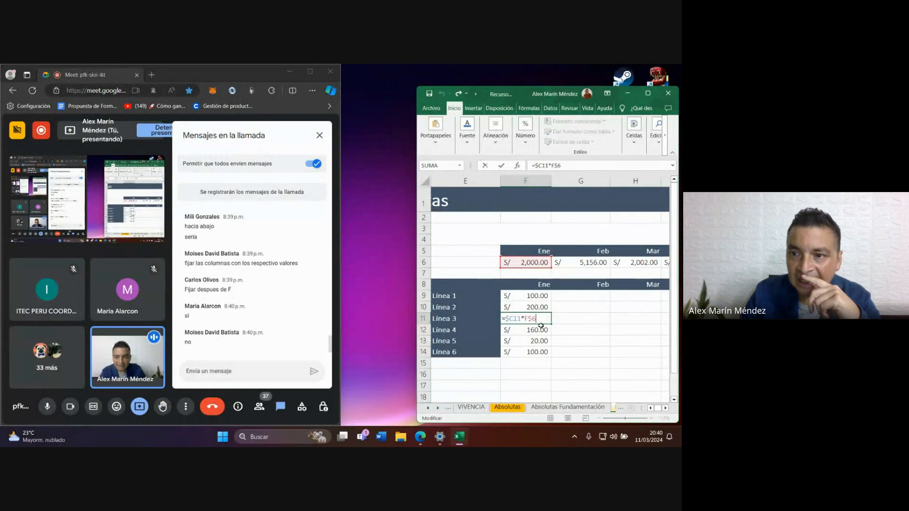
# Fill the F9 formula across the Línea 1 row to Jun in K9.
pyautogui.click(525, 295)
pyautogui.moveTo(551, 301); pyautogui.dragTo(654, 301)
pyautogui.click(648, 94)
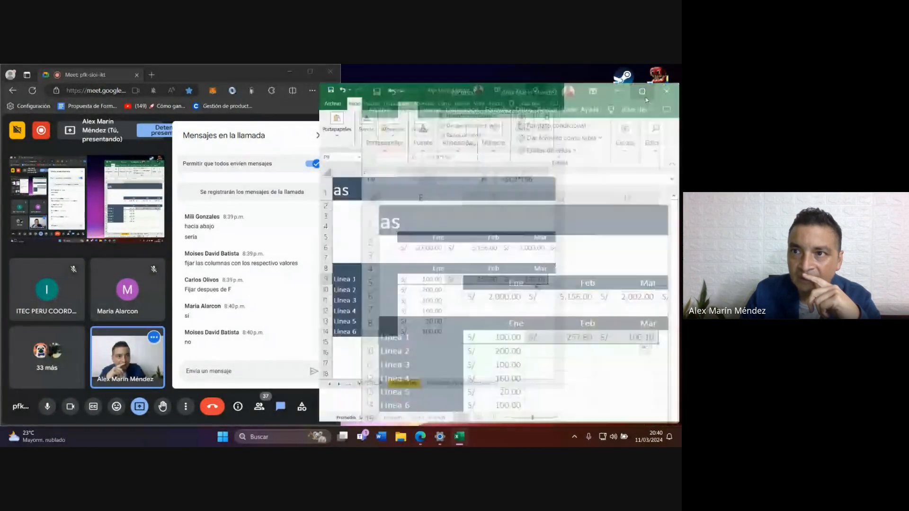
pyautogui.moveTo(244, 279); pyautogui.dragTo(385, 279)
# Inspect the copied Feb, Mar and Abr formulas in G9, H9 and I9 for the fixed column and row references.
pyautogui.press('Right')
pyautogui.press('F2')
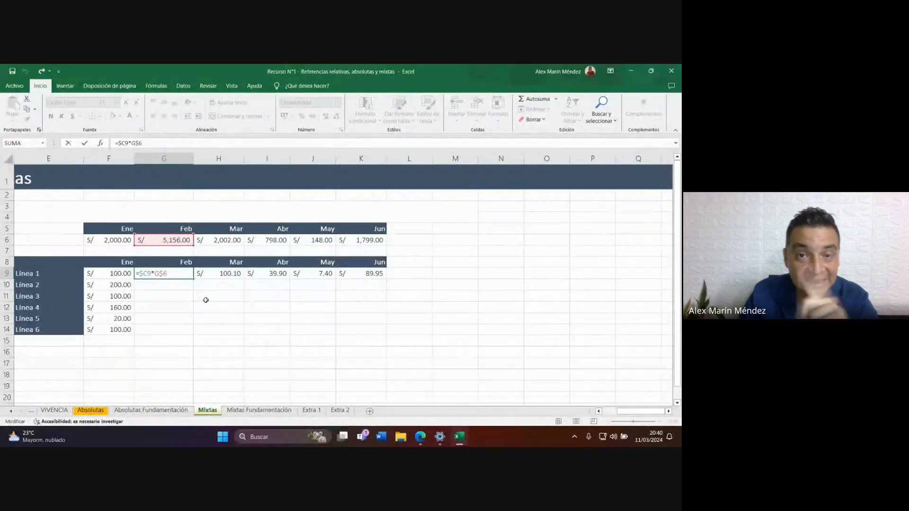
pyautogui.press('Tab')
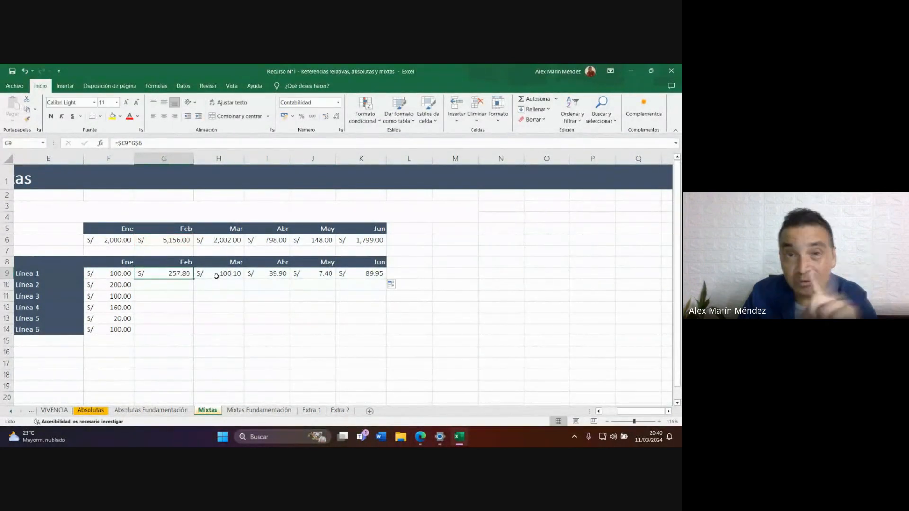
pyautogui.press('F2')
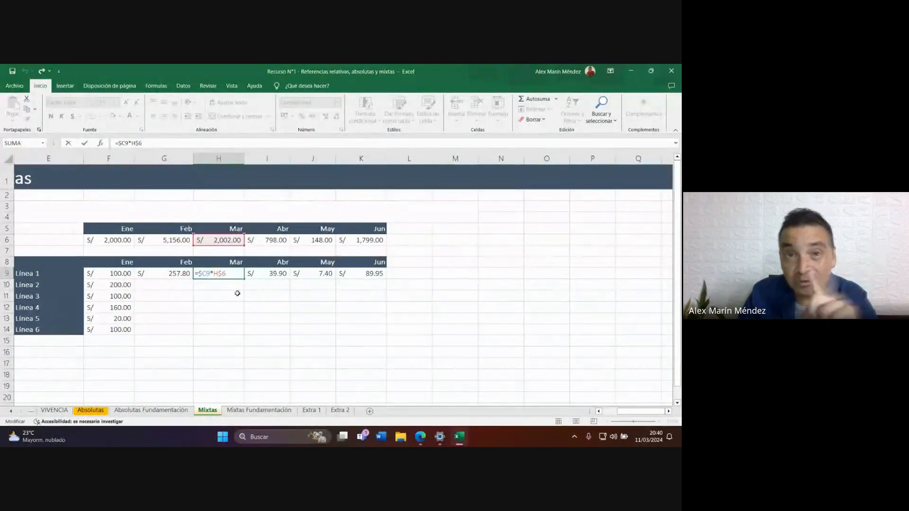
pyautogui.press('Tab')
pyautogui.press('F2')
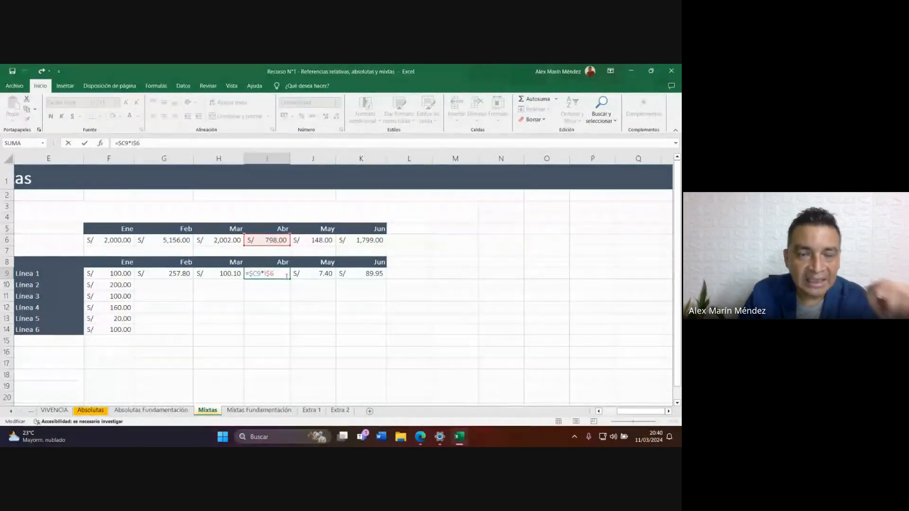
pyautogui.hotkey('ctrl', 'Return')
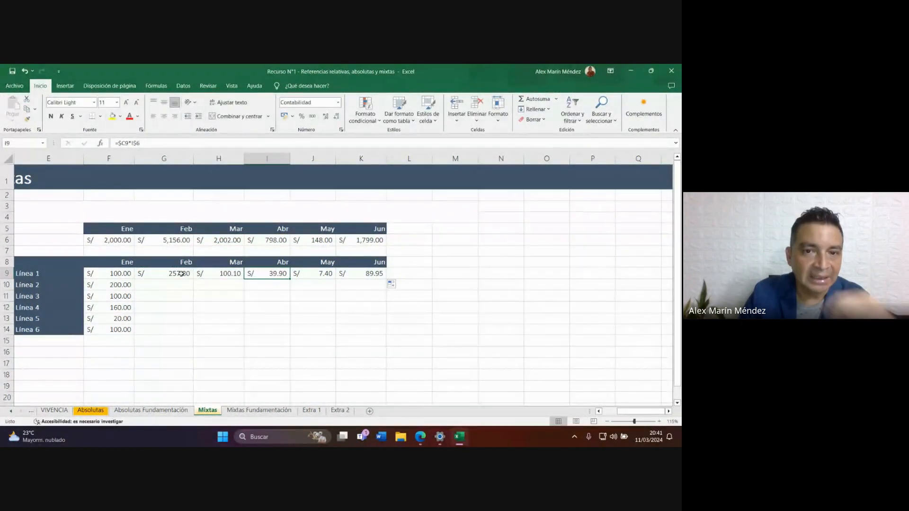
# Fill each Línea 1 formula from Feb to Jun (G9:K9) down to Línea 6 in row 14.
pyautogui.click(187, 273)
pyautogui.moveTo(193, 279); pyautogui.dragTo(193, 335)
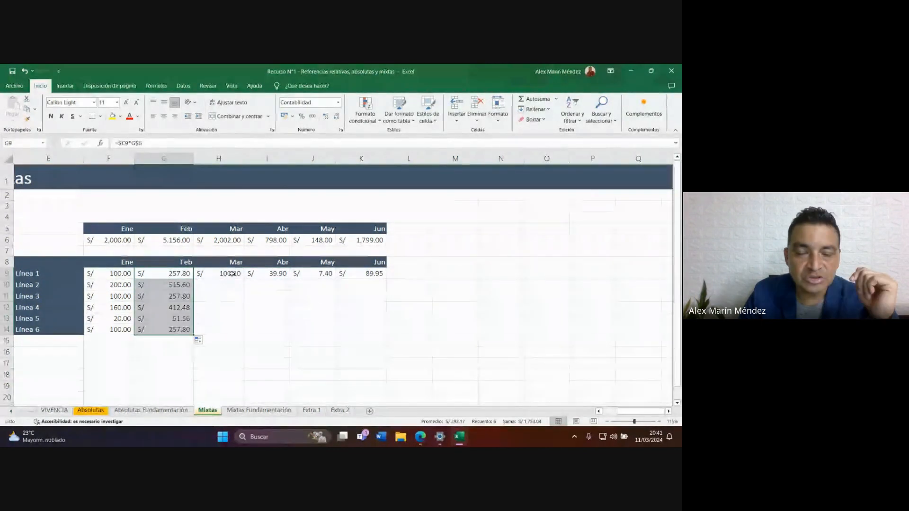
pyautogui.click(242, 275)
pyautogui.moveTo(245, 277); pyautogui.dragTo(245, 334)
pyautogui.click(293, 278)
pyautogui.moveTo(292, 278); pyautogui.dragTo(293, 335)
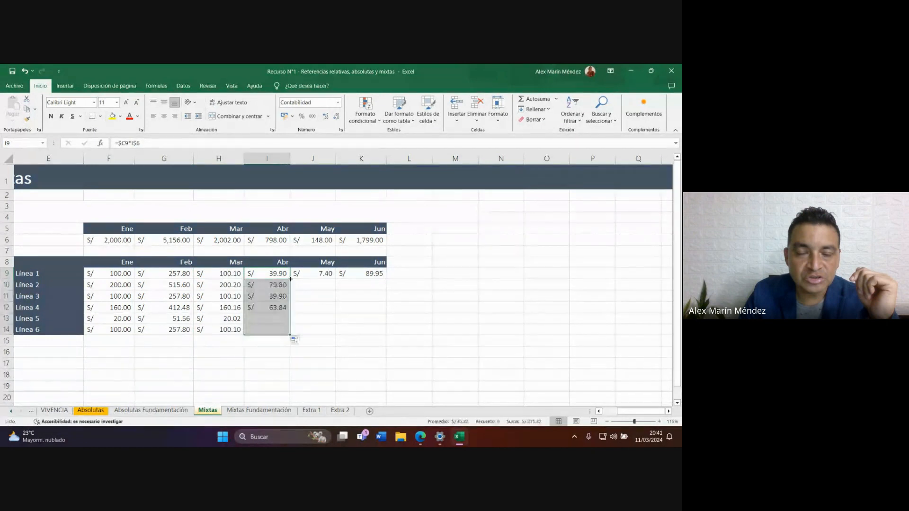
pyautogui.click(325, 273)
pyautogui.moveTo(340, 279); pyautogui.dragTo(337, 334)
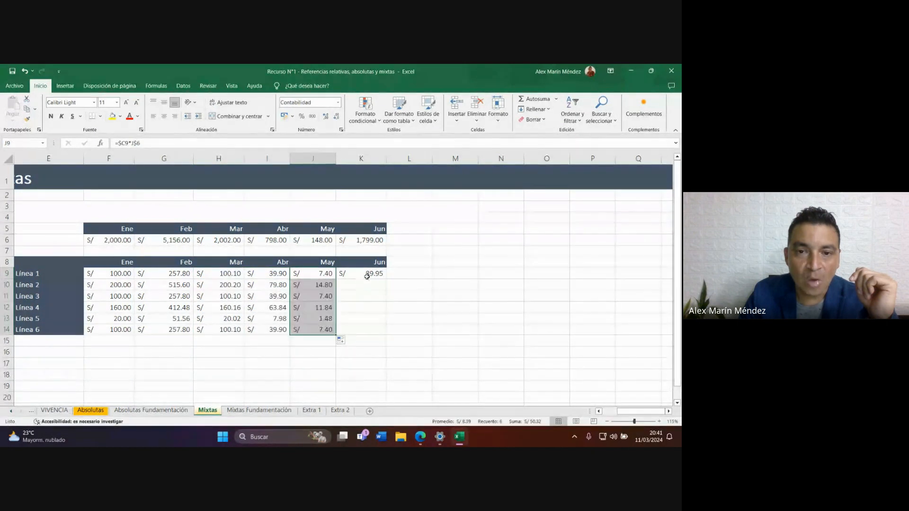
pyautogui.click(367, 274)
pyautogui.moveTo(387, 279); pyautogui.dragTo(387, 334)
pyautogui.click(400, 299)
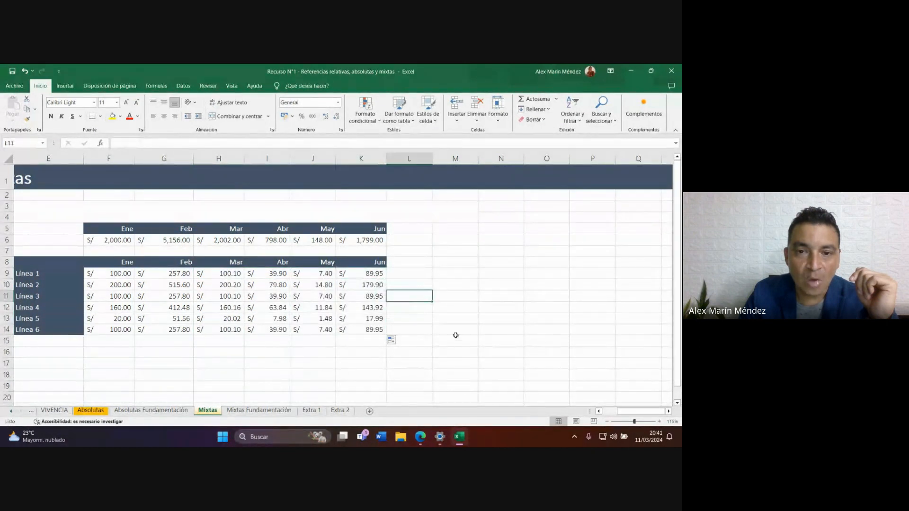
# Select the F9 formula, switch to the Google Meet call to read the chat replies, and return to the Excel workbook.
pyautogui.click(114, 274)
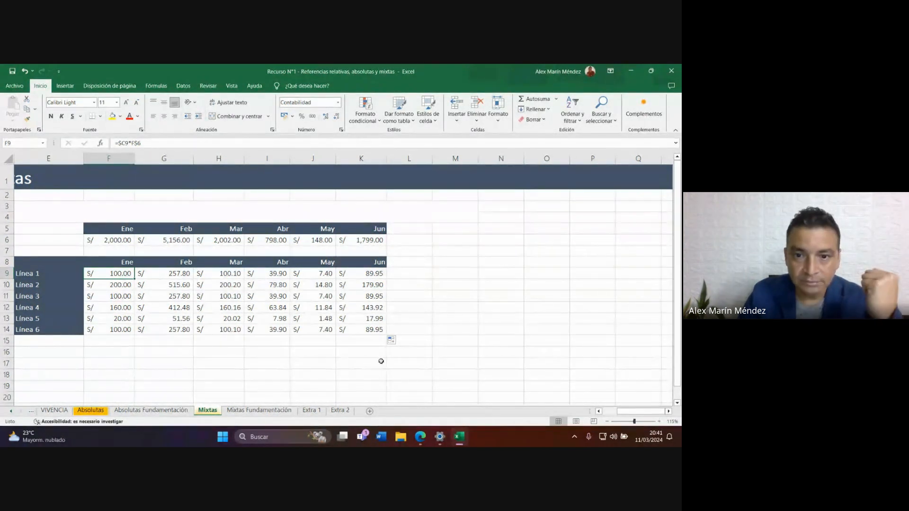
pyautogui.click(415, 434)
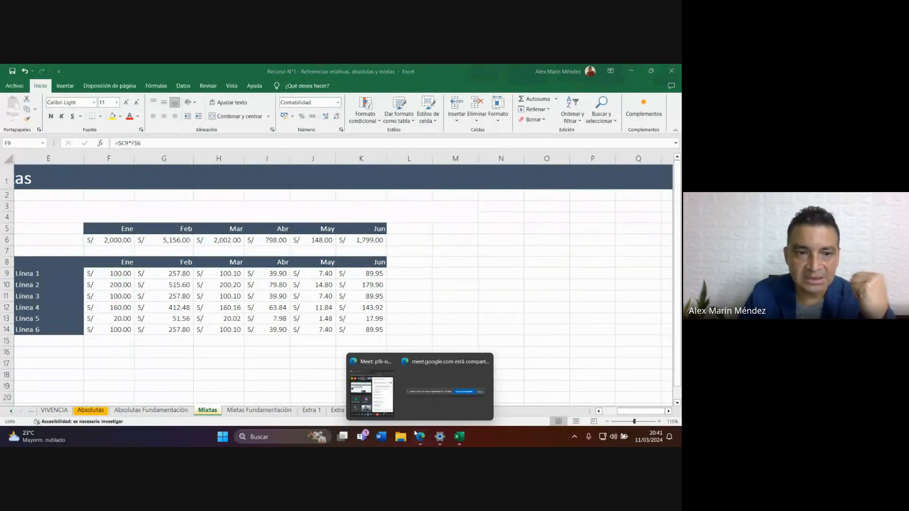
pyautogui.click(372, 391)
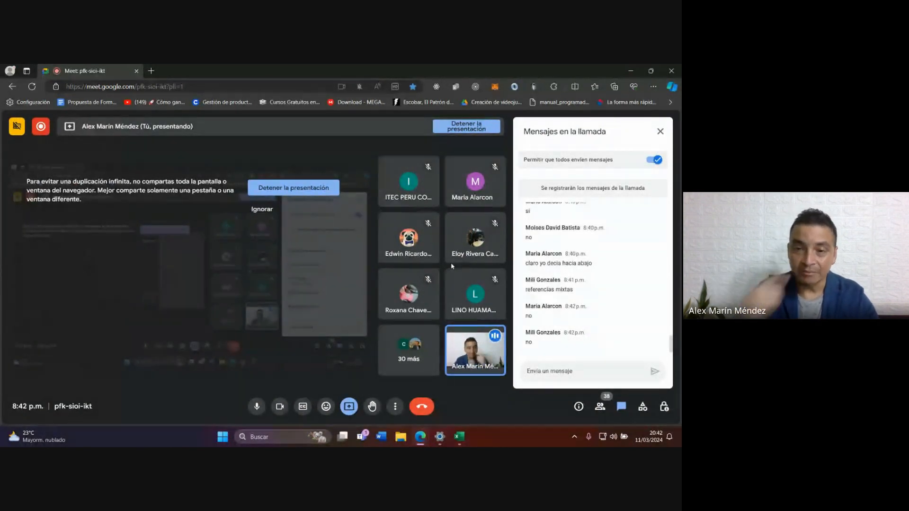
pyautogui.click(459, 436)
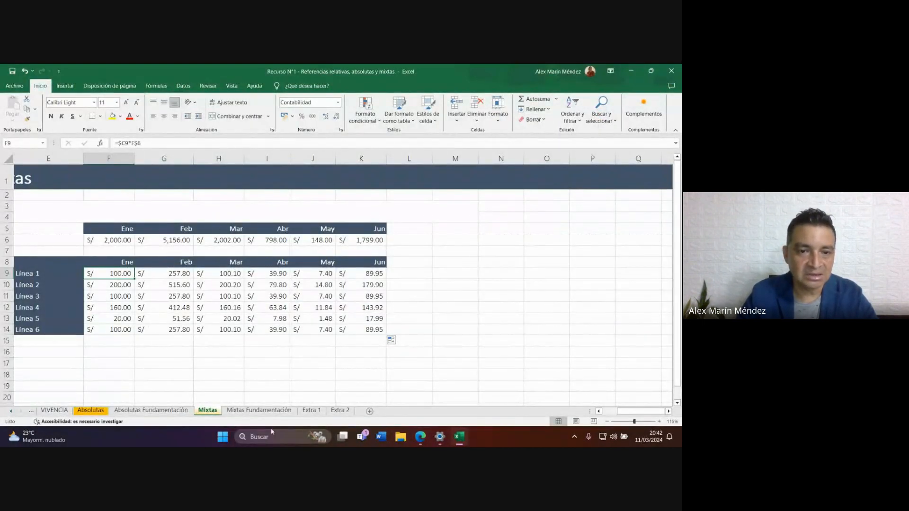
# Open the Mixtas Fundamentación sheet and select G25, the first empty revenue cell of the train example.
pyautogui.click(259, 410)
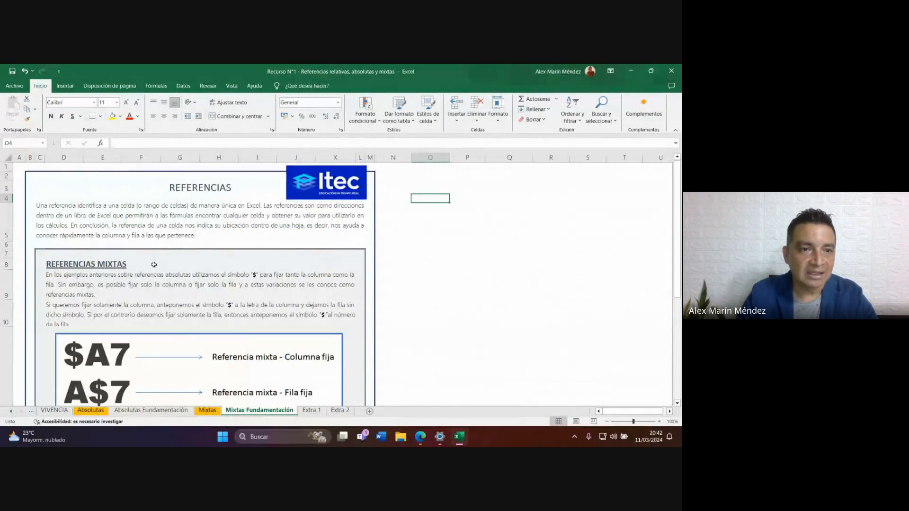
pyautogui.scroll(-2, 251, 356)
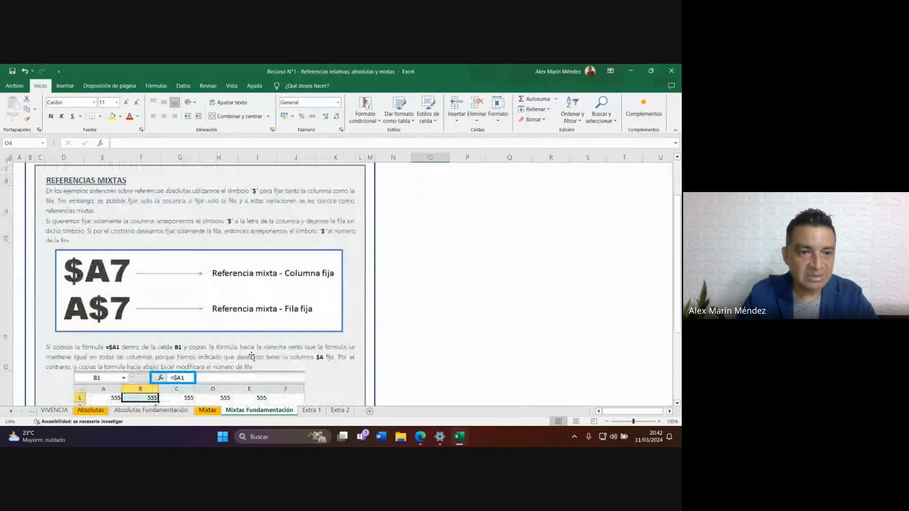
pyautogui.scroll(-4, 251, 356)
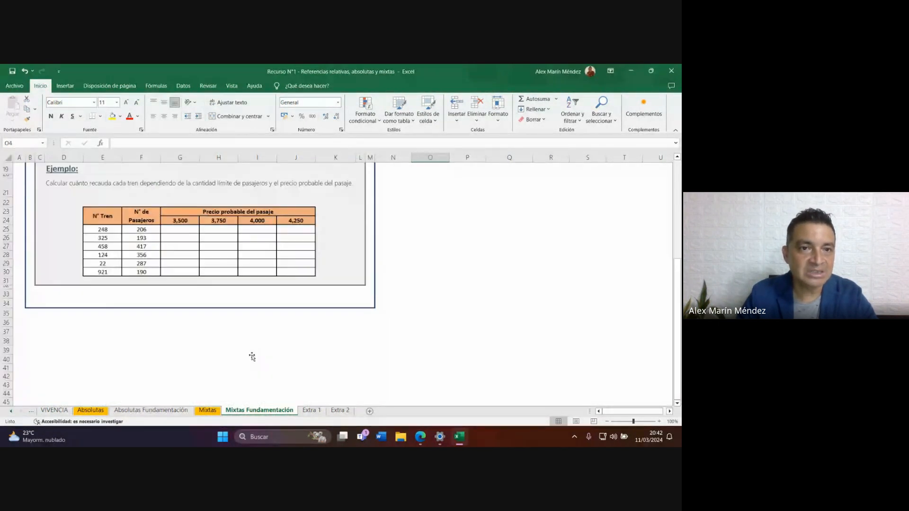
pyautogui.click(180, 229)
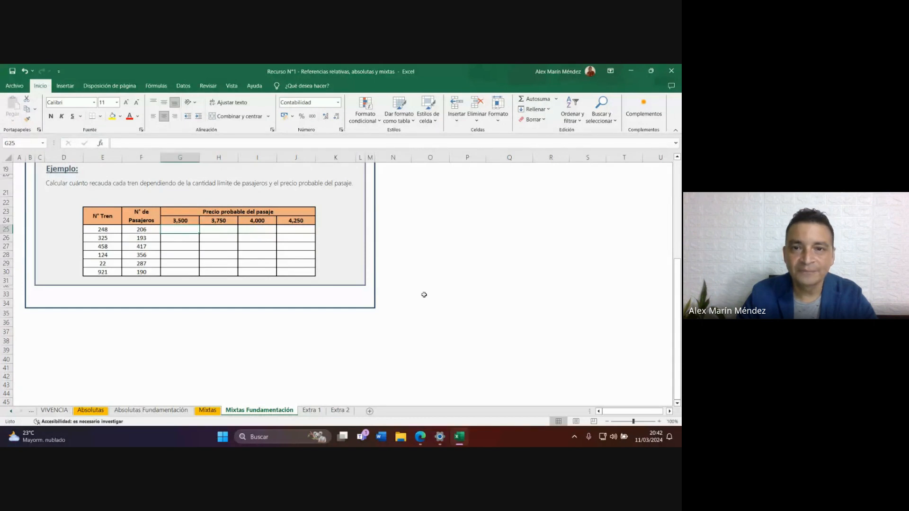
pyautogui.moveTo(677, 293); pyautogui.dragTo(678, 287)
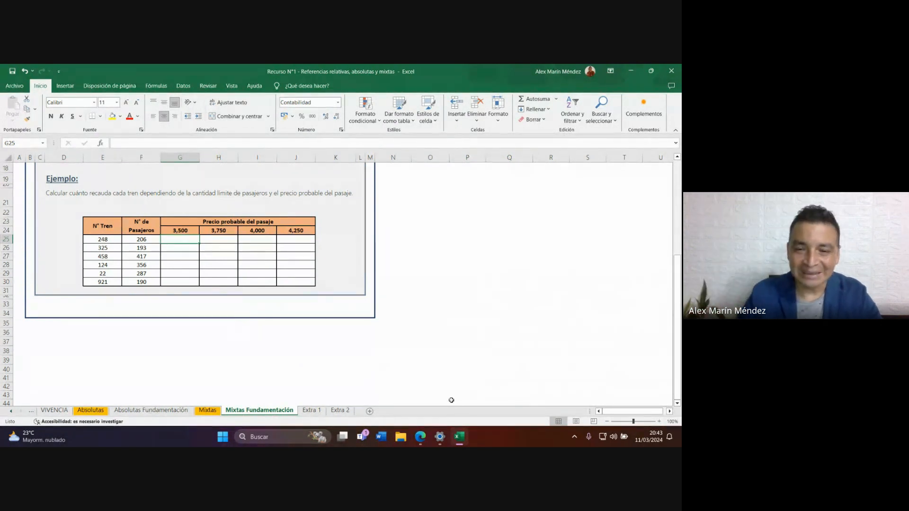
# Switch to the Google Meet call to check the chat messages, and return to the Excel workbook.
pyautogui.moveTo(420, 438)
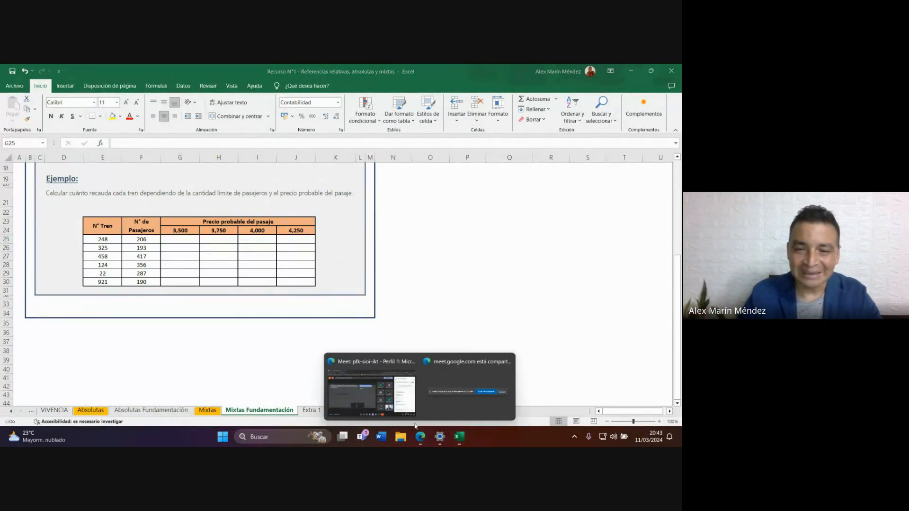
pyautogui.click(356, 392)
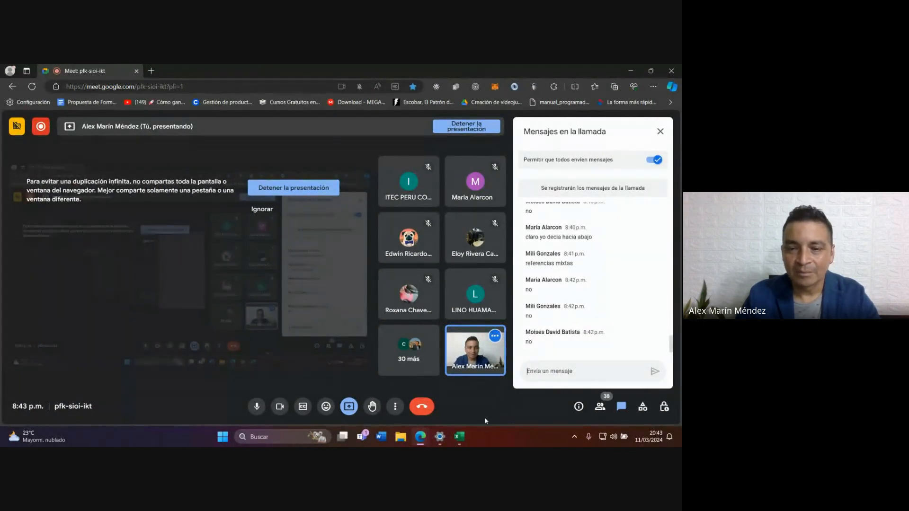
pyautogui.click(465, 436)
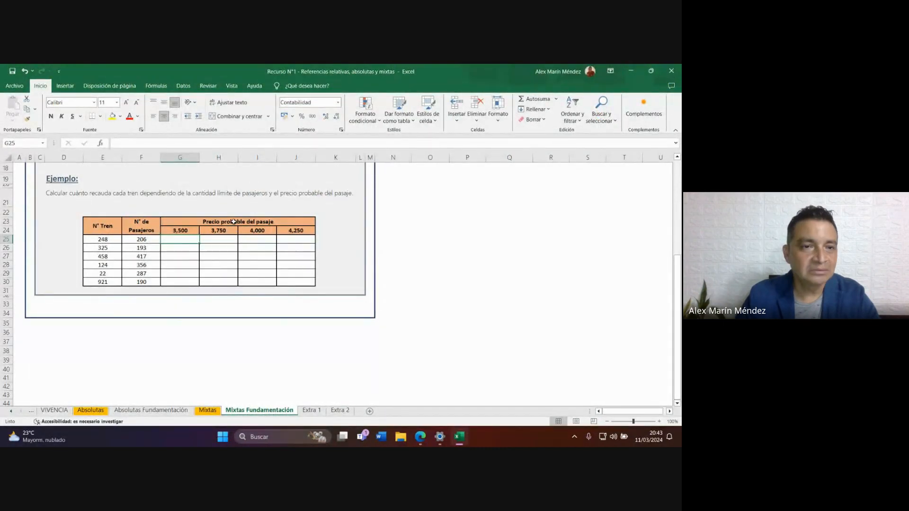
# Examine the first fare price in G24, the first passenger count in F25, and the result cells G25 and H25.
pyautogui.press('Up')
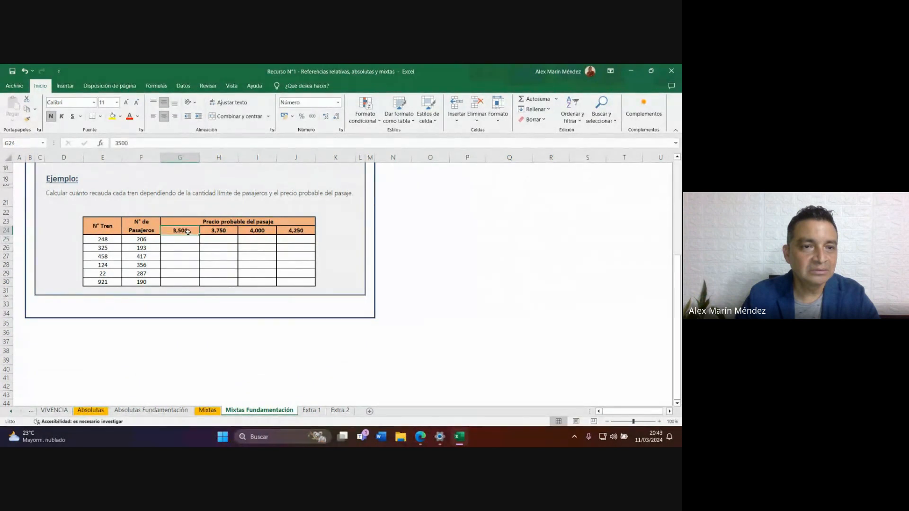
pyautogui.click(145, 240)
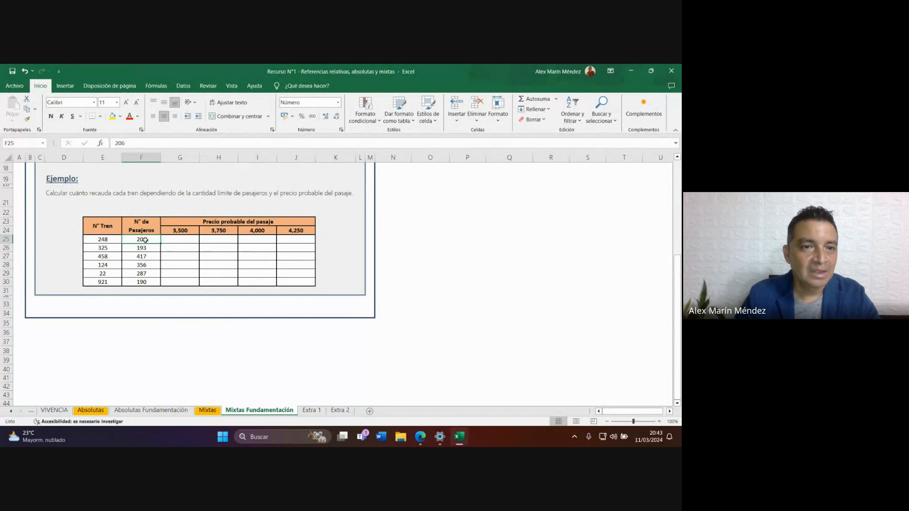
pyautogui.click(180, 238)
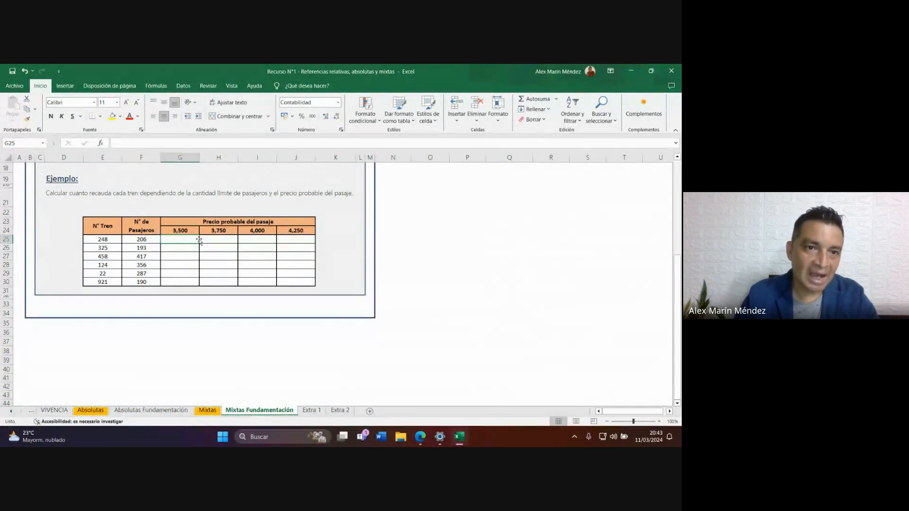
pyautogui.click(223, 240)
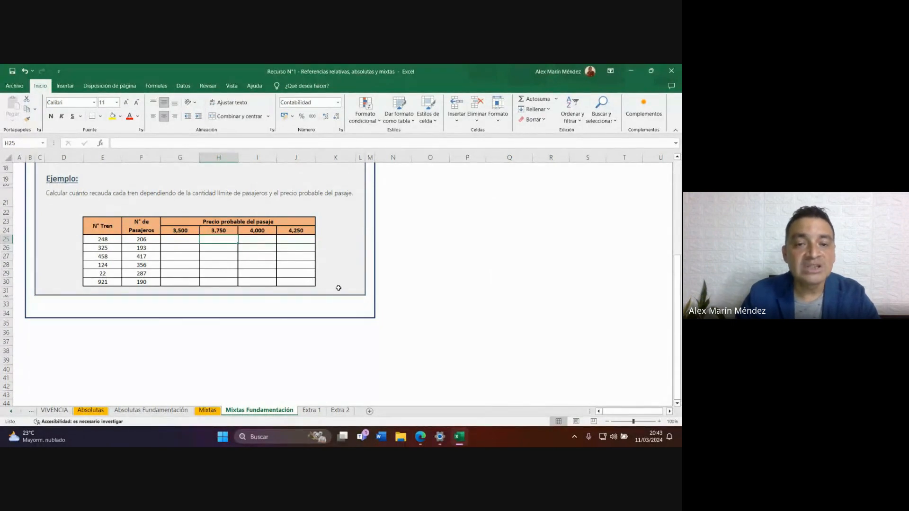
# Switch to the Google Meet call and copy the formula =$F25*G$24 from the chat messages.
pyautogui.click(423, 443)
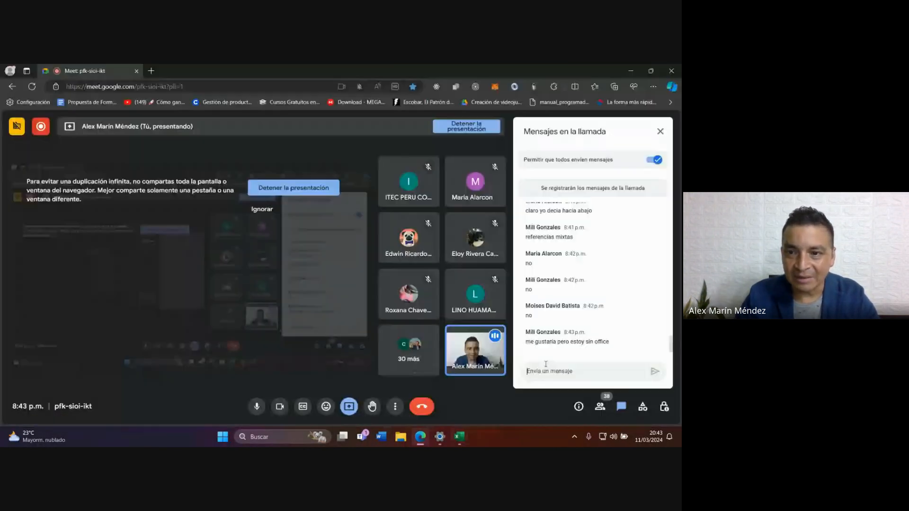
pyautogui.click(572, 374)
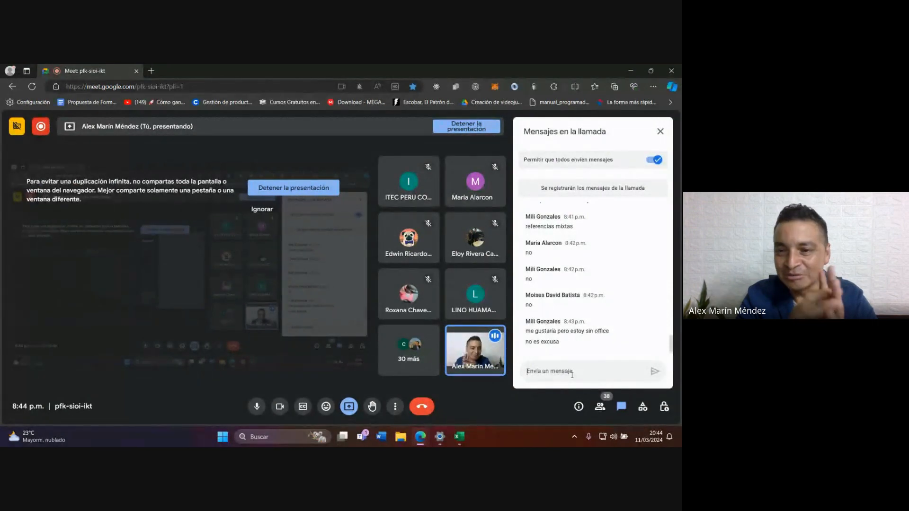
pyautogui.click(572, 374)
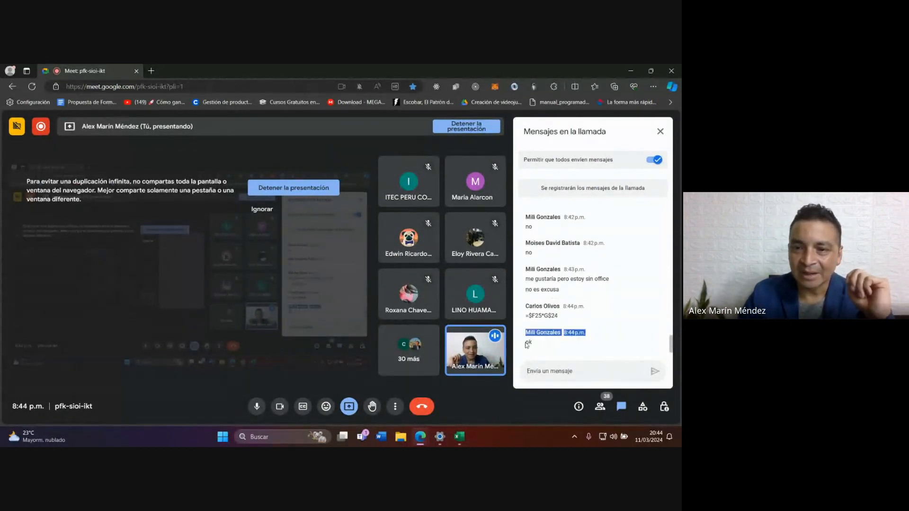
pyautogui.moveTo(525, 316); pyautogui.dragTo(558, 315)
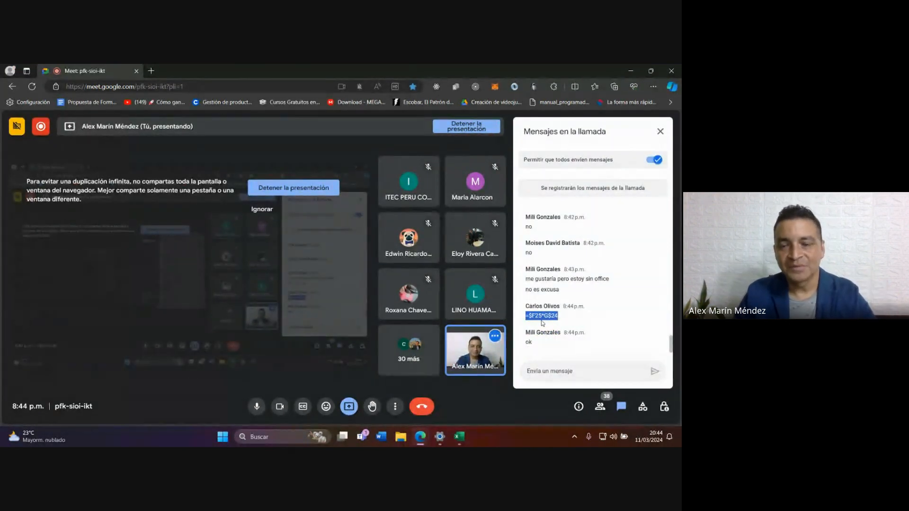
# Return to the Excel workbook and enter the formula =$F25*G$24 in cell G25.
pyautogui.click(459, 437)
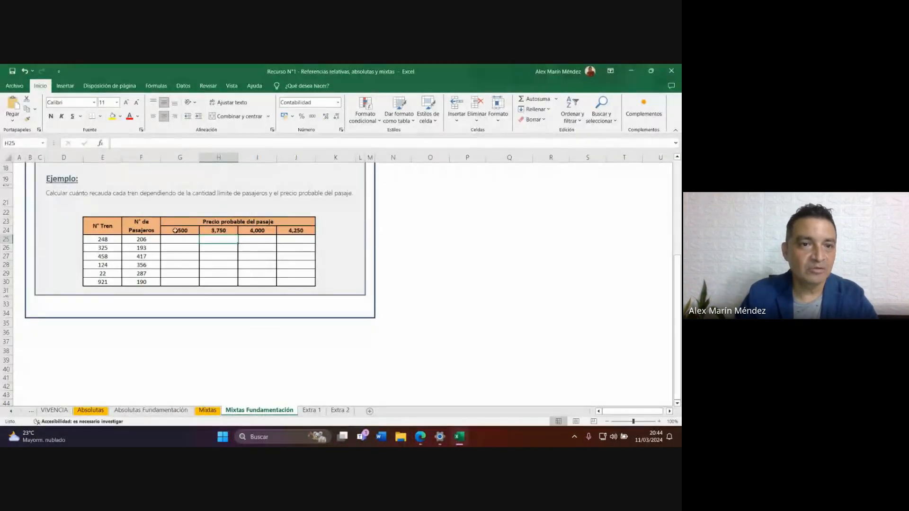
pyautogui.click(177, 238)
pyautogui.write('=$F25*G$24')
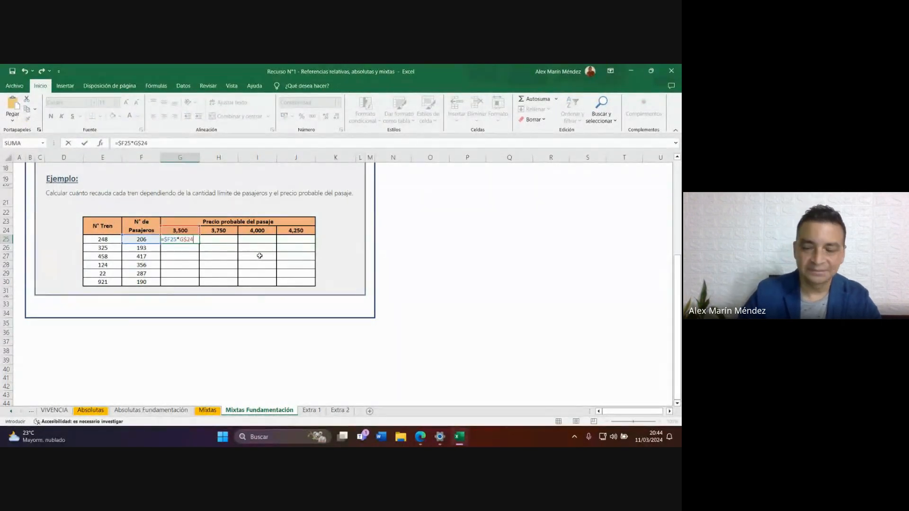
pyautogui.press('Return')
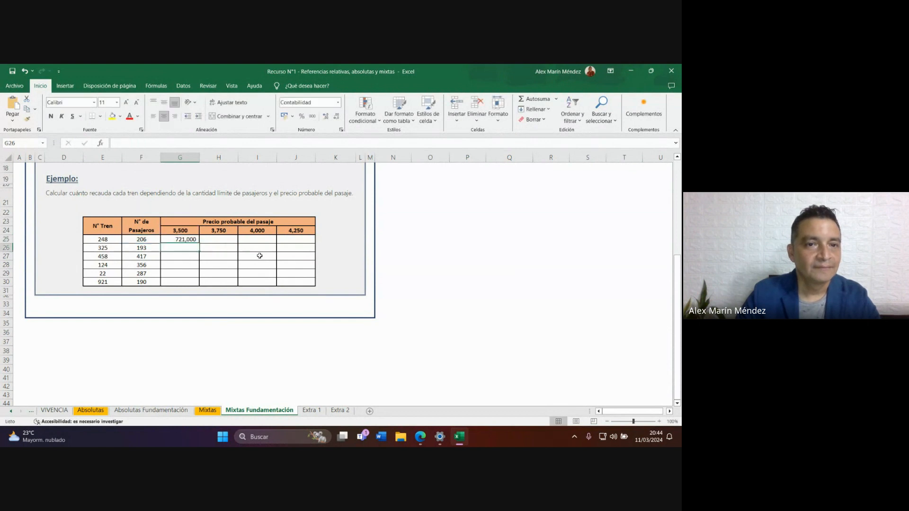
# Fill the G25 formula across to J25 and inspect the copied formulas in H25, I25 and J25.
pyautogui.click(191, 239)
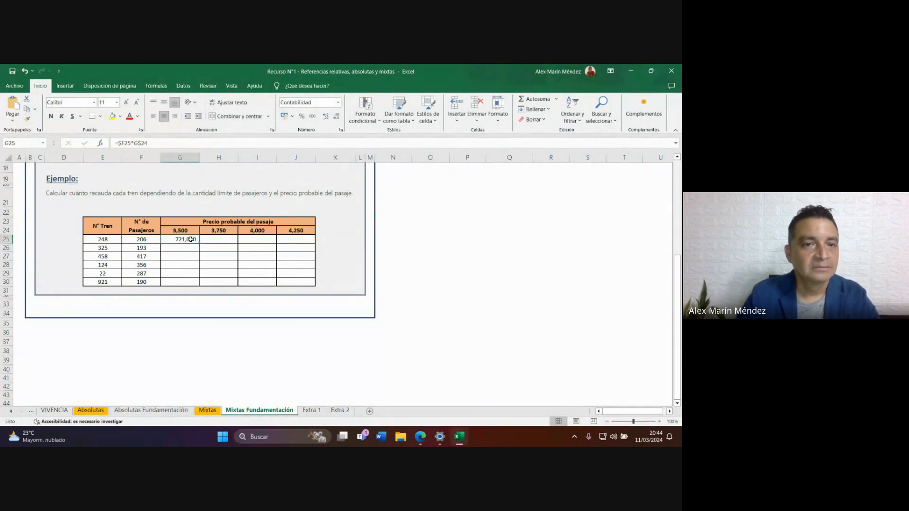
pyautogui.moveTo(199, 244); pyautogui.dragTo(309, 241)
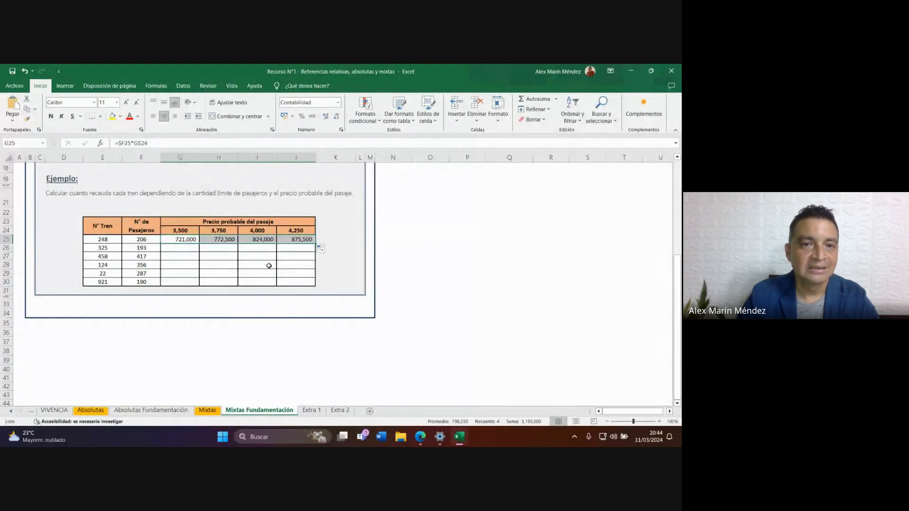
pyautogui.doubleClick(224, 239)
pyautogui.doubleClick(267, 240)
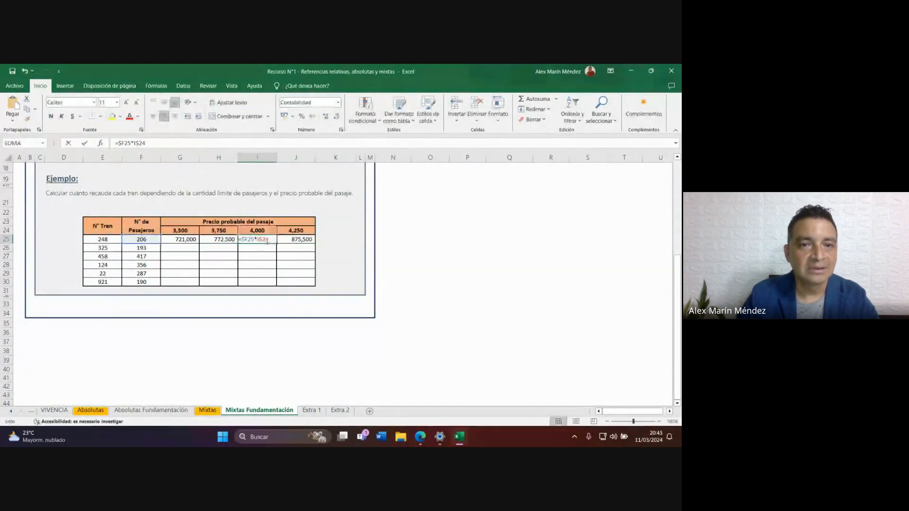
pyautogui.doubleClick(297, 239)
pyautogui.press('Escape')
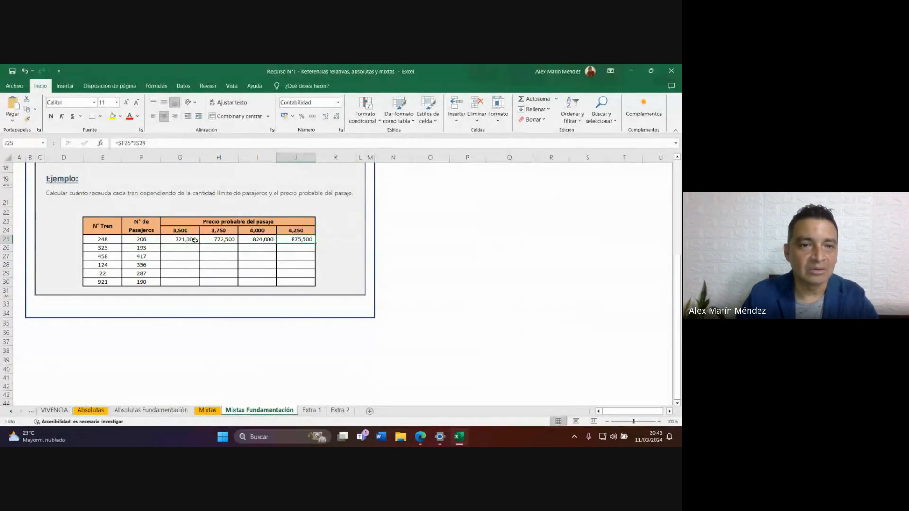
# Fill the G25 formula down to G30 and inspect the copied formula in G26.
pyautogui.click(195, 242)
pyautogui.moveTo(199, 243); pyautogui.dragTo(194, 287)
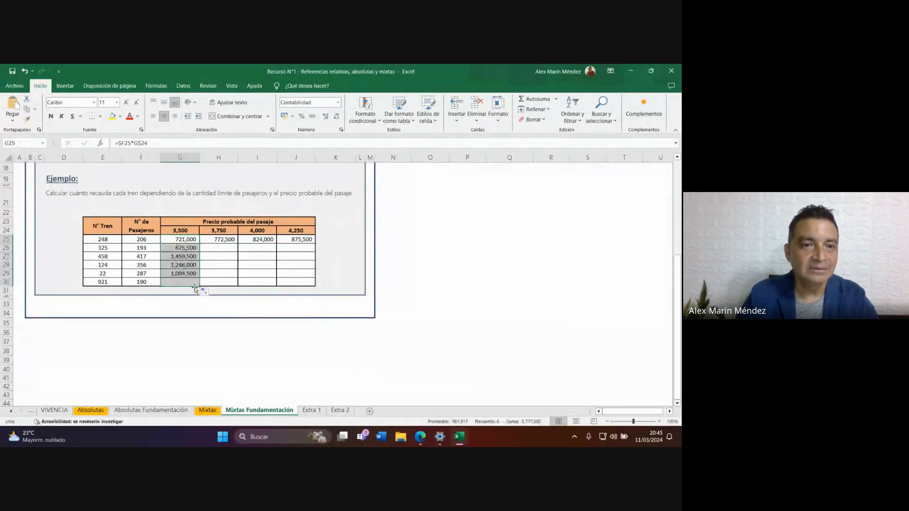
pyautogui.doubleClick(190, 247)
pyautogui.press('Escape')
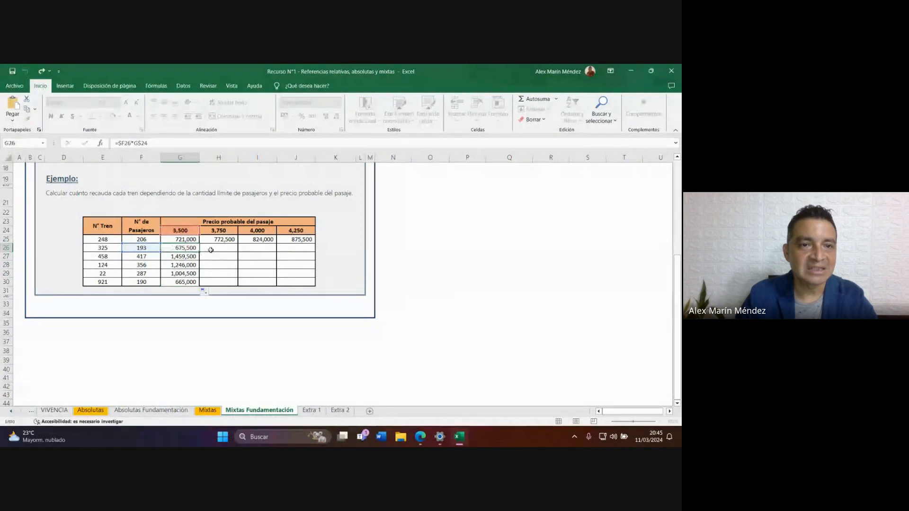
# Fill the formulas in H25, I25 and J25 down their columns to row 30.
pyautogui.click(223, 242)
pyautogui.moveTo(238, 244); pyautogui.dragTo(237, 287)
pyautogui.click(273, 242)
pyautogui.moveTo(273, 245); pyautogui.dragTo(273, 286)
pyautogui.click(308, 242)
pyautogui.moveTo(314, 245); pyautogui.dragTo(313, 284)
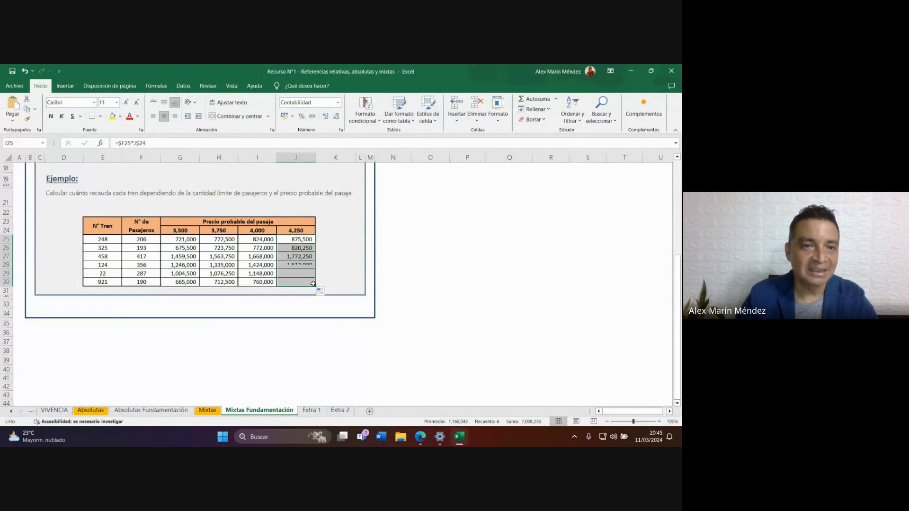
# Inspect the mixed references in the G25 formula and the cells it points to.
pyautogui.click(192, 240)
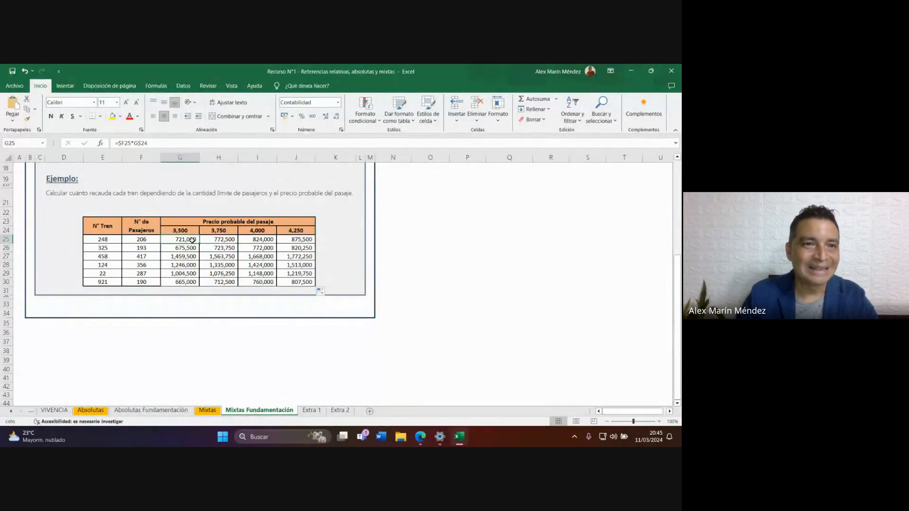
pyautogui.doubleClick(192, 240)
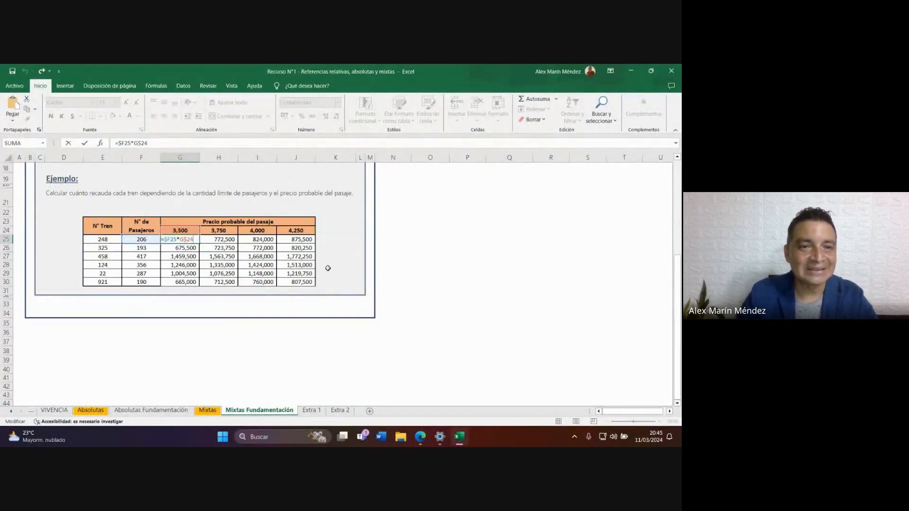
pyautogui.press('Escape')
pyautogui.keyDown('ctrl'); pyautogui.scroll(2, 238, 234); pyautogui.keyUp('ctrl')
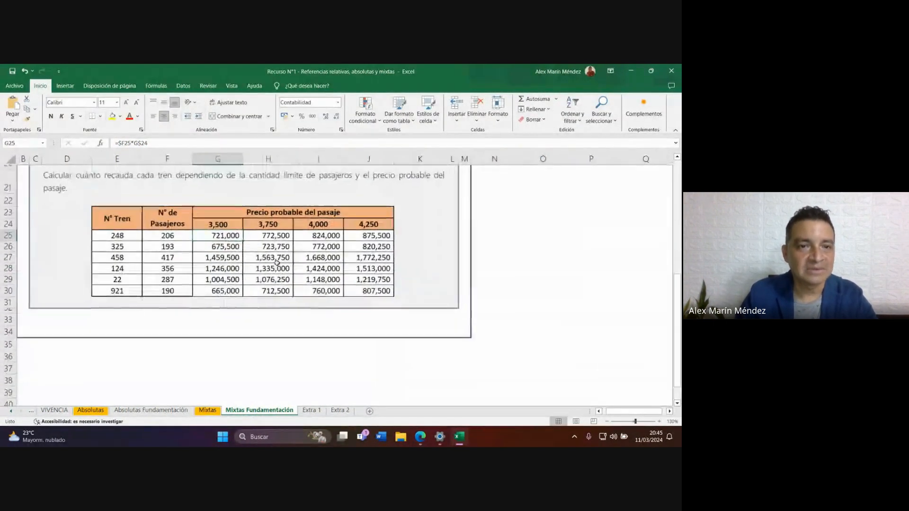
pyautogui.doubleClick(238, 235)
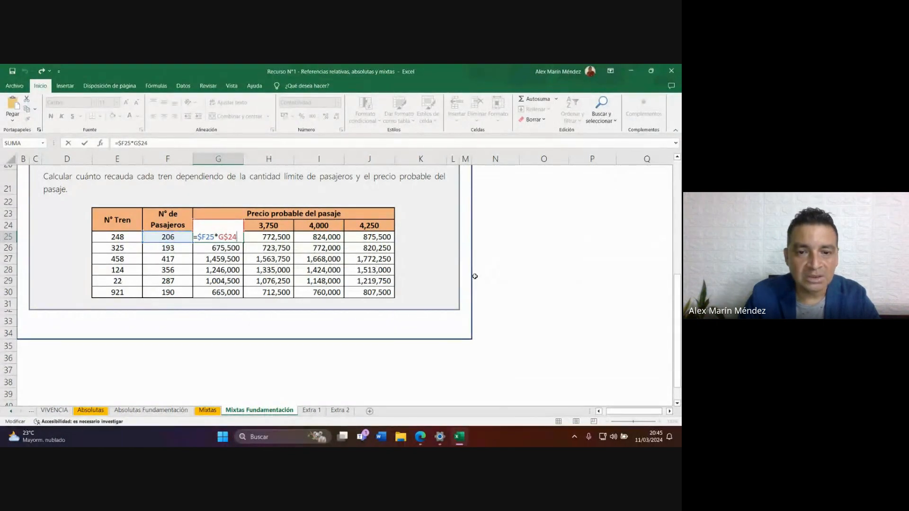
pyautogui.hotkey('ctrl', 'Return')
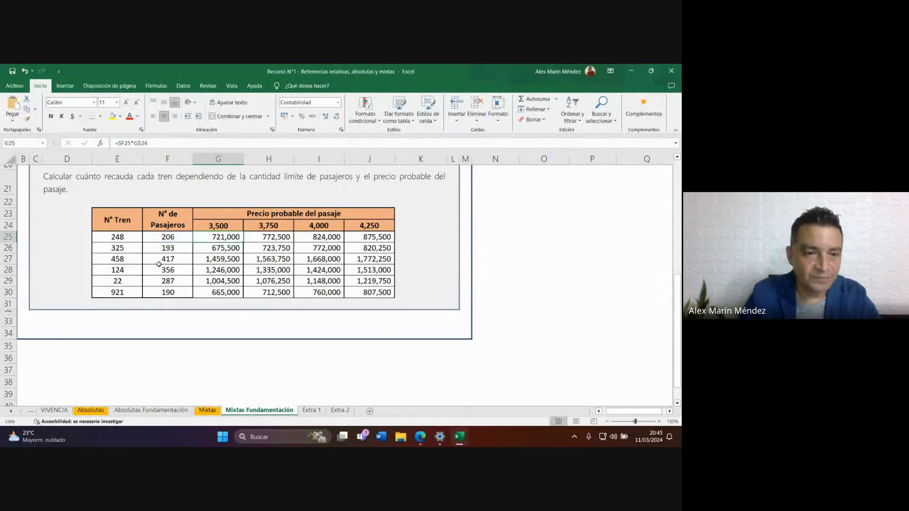
# Check the transport cost formula in F14 of the VIVENCIA sheet, and open the Extra 1 sheet at cell E14.
pyautogui.click(55, 410)
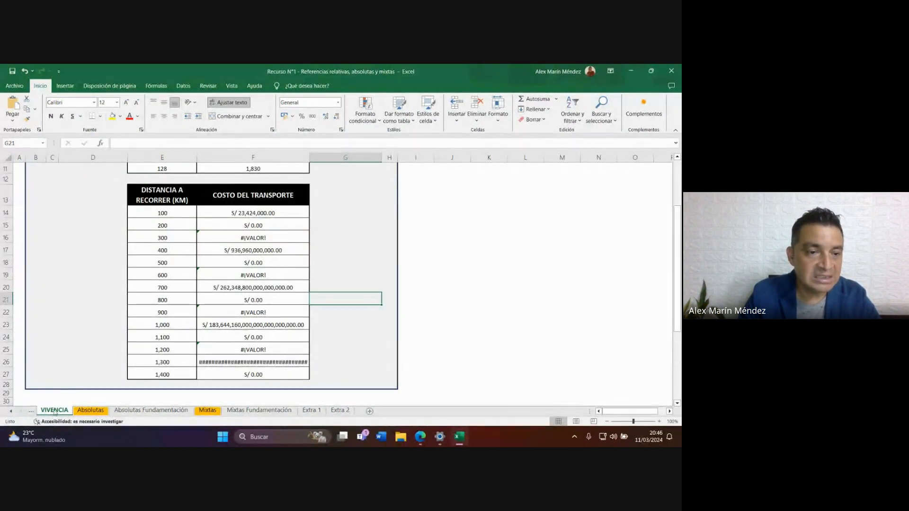
pyautogui.click(280, 215)
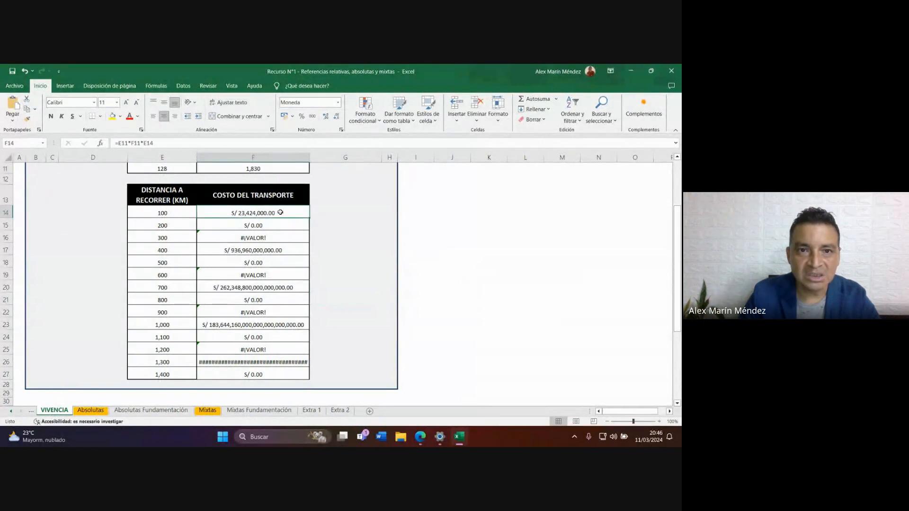
pyautogui.click(312, 411)
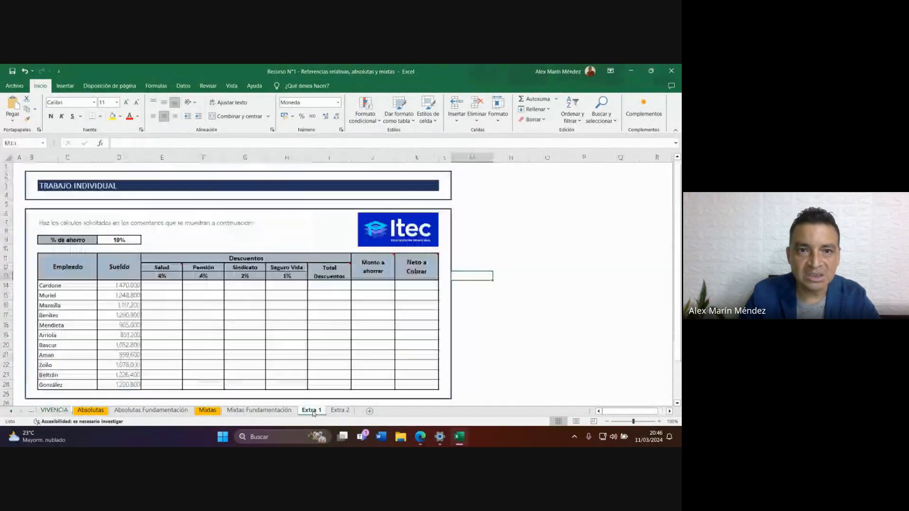
pyautogui.click(173, 285)
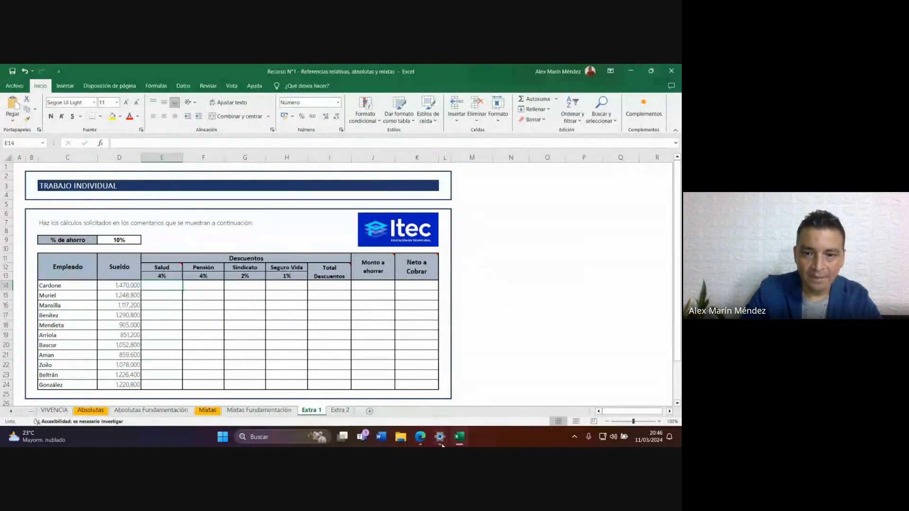
# Switch to the Google Meet call to check the chat messages, and return to the Excel workbook.
pyautogui.moveTo(420, 445)
pyautogui.click(378, 383)
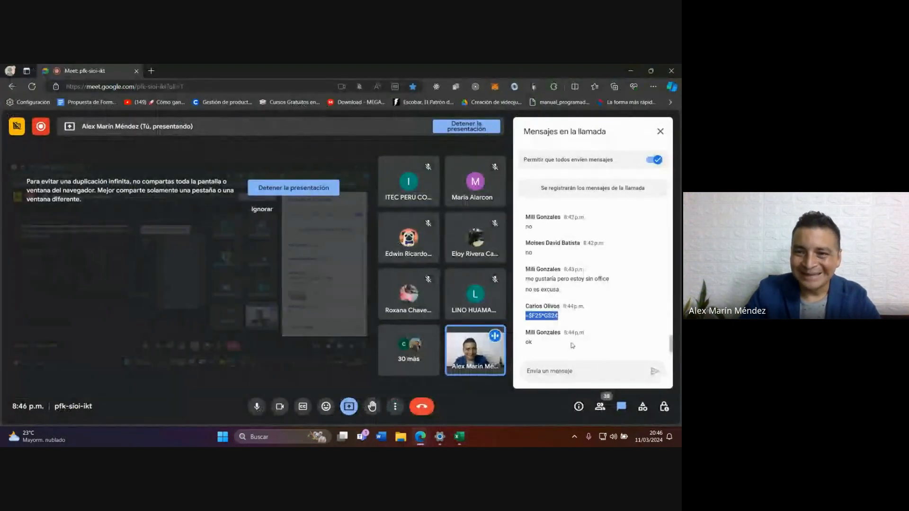
pyautogui.click(543, 370)
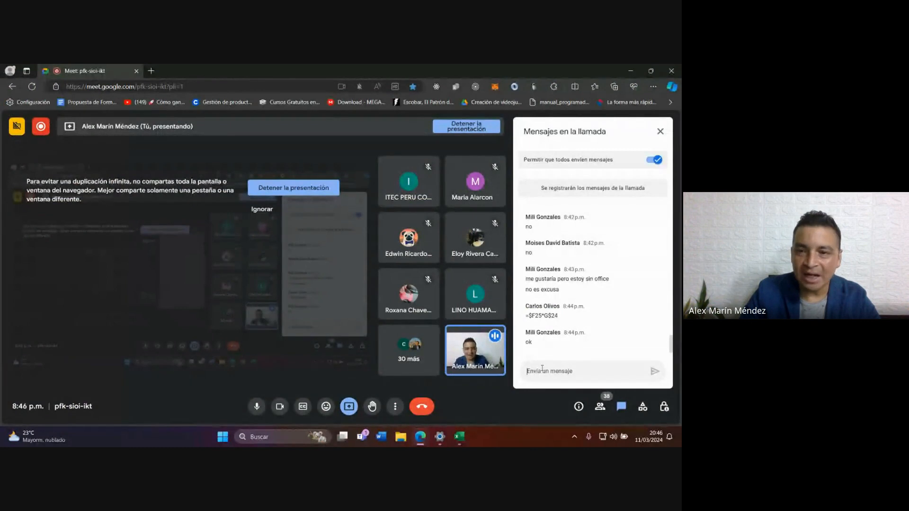
pyautogui.click(459, 436)
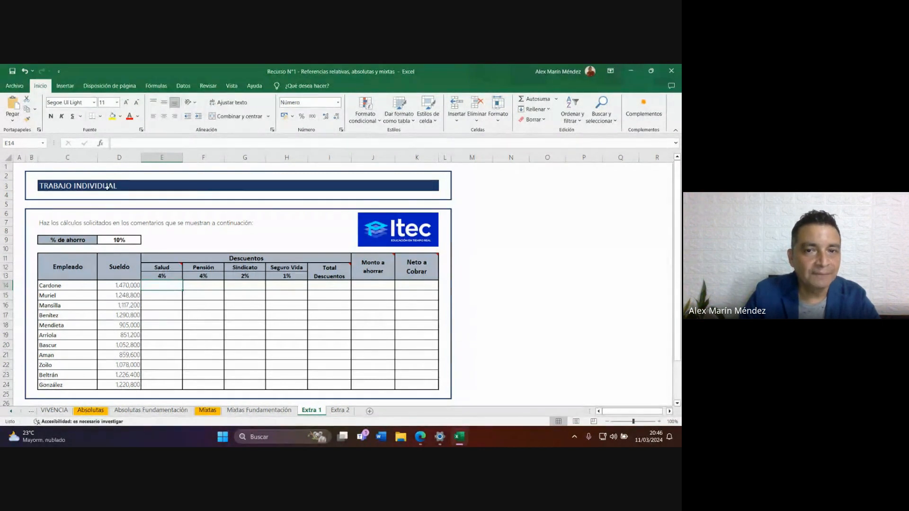
# Review the Empleado and Sueldo columns and the row 14 cells for Salud, Pensión, Sindicato, Seguro Vida and Total Descuentos.
pyautogui.moveTo(66, 286); pyautogui.dragTo(61, 385)
pyautogui.moveTo(124, 286); pyautogui.dragTo(122, 386)
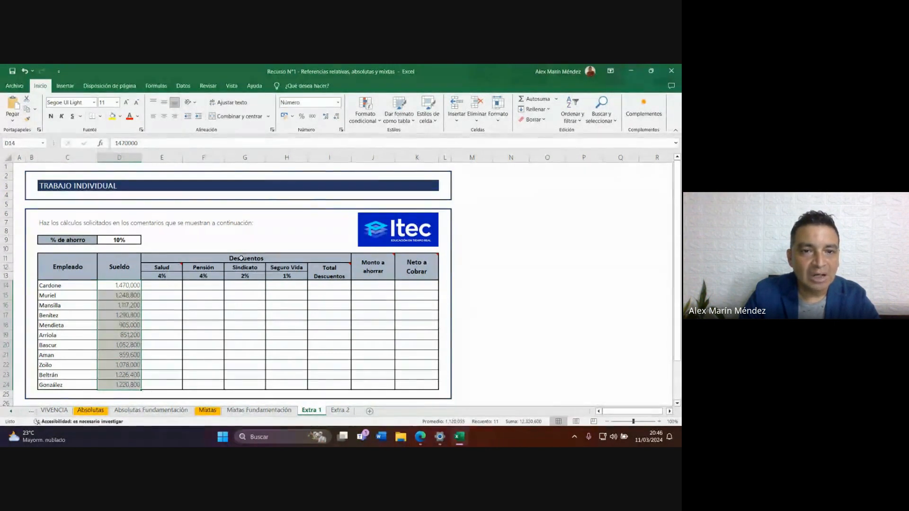
pyautogui.click(161, 286)
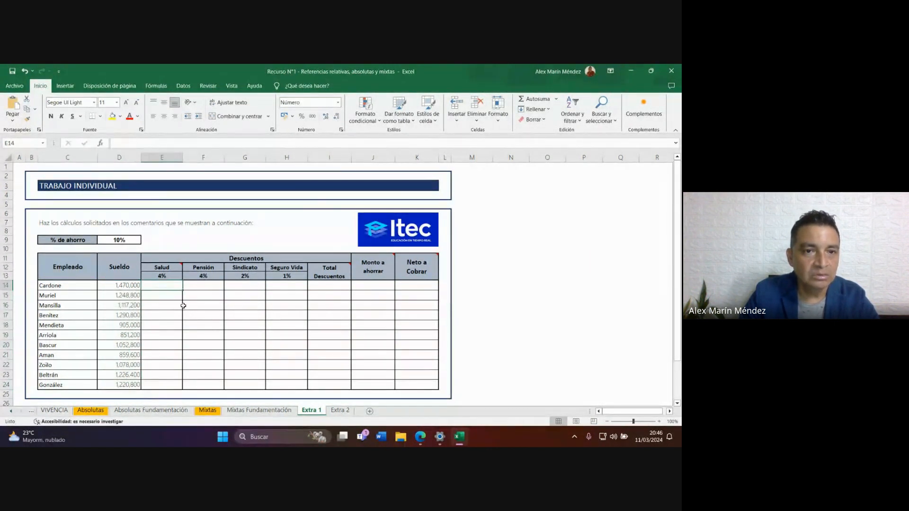
pyautogui.click(216, 286)
pyautogui.click(250, 284)
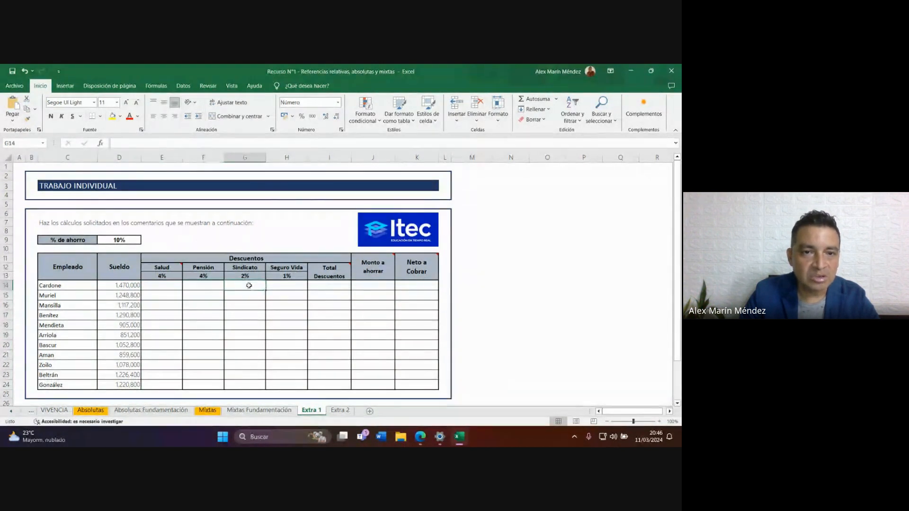
pyautogui.click(294, 288)
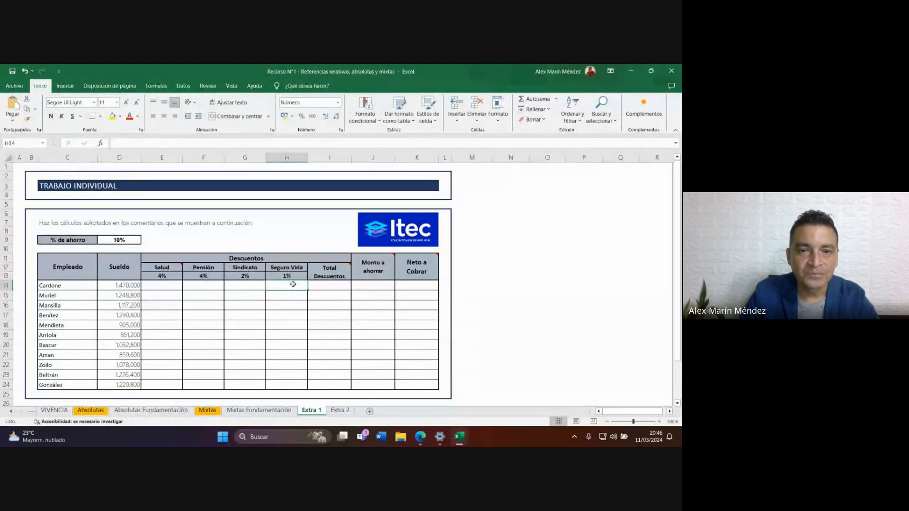
pyautogui.click(172, 288)
pyautogui.moveTo(172, 288); pyautogui.dragTo(290, 282)
pyautogui.click(331, 285)
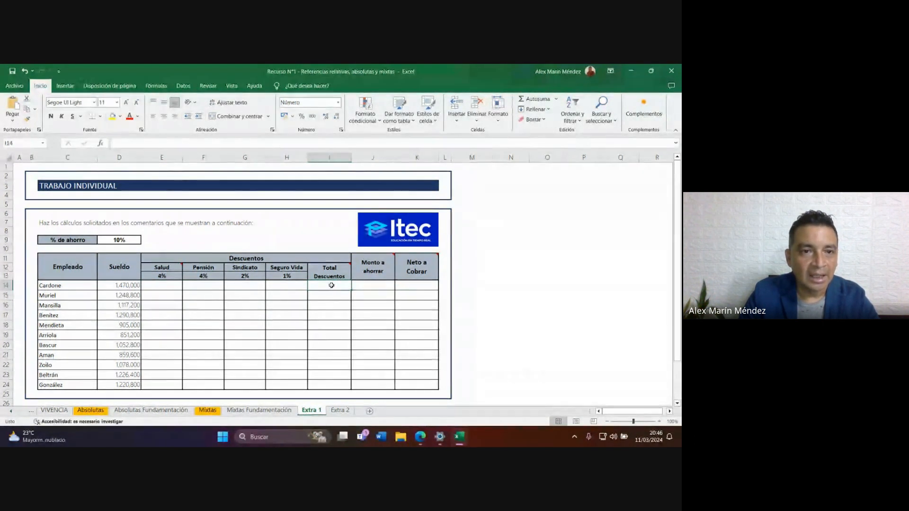
# Review how Monto a ahorrar and Neto a Cobrar in row 14 relate to the savings percentage, Sueldo and Total Descuentos.
pyautogui.click(370, 286)
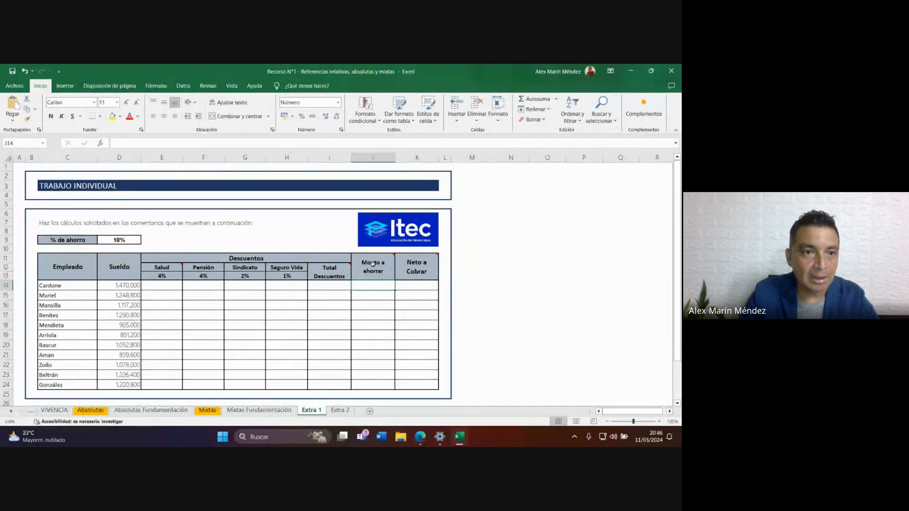
pyautogui.click(125, 240)
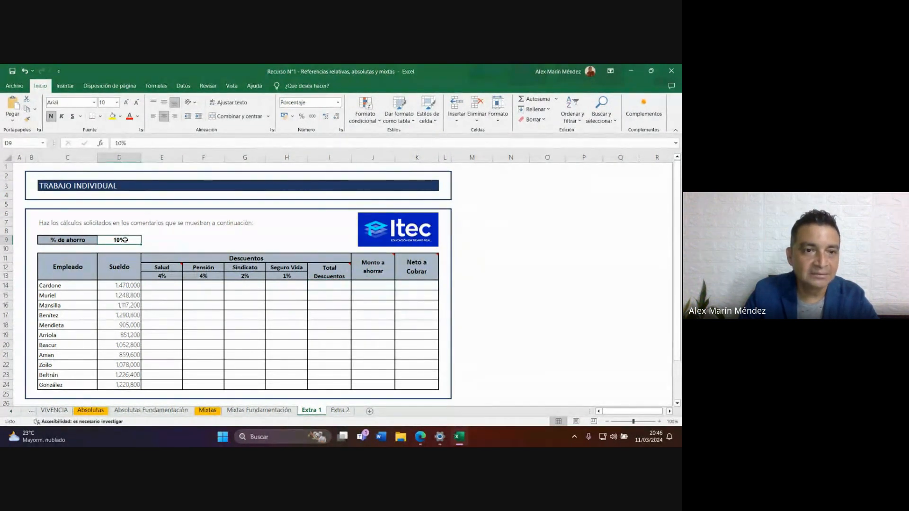
pyautogui.click(133, 285)
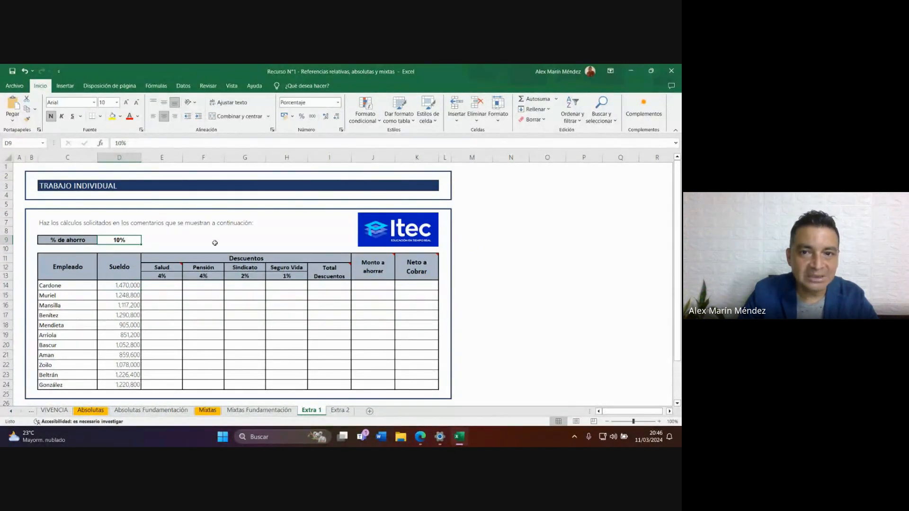
pyautogui.click(376, 284)
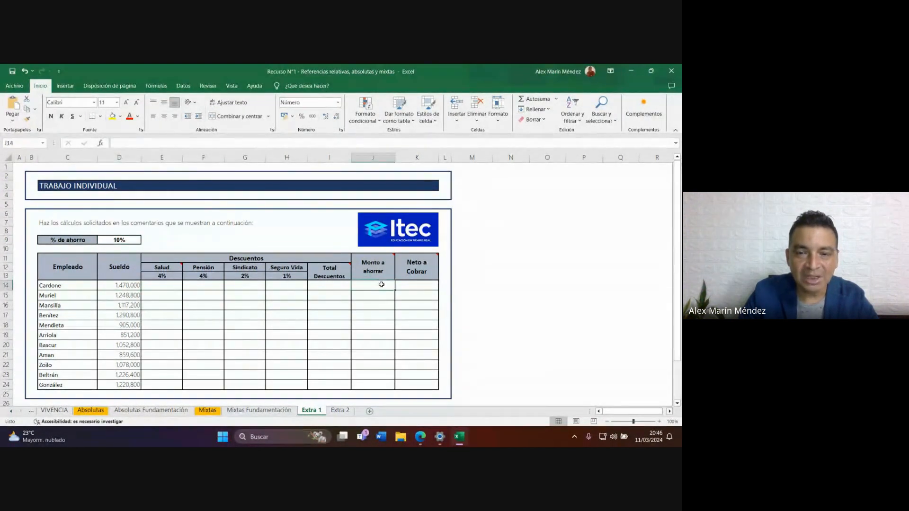
pyautogui.click(419, 284)
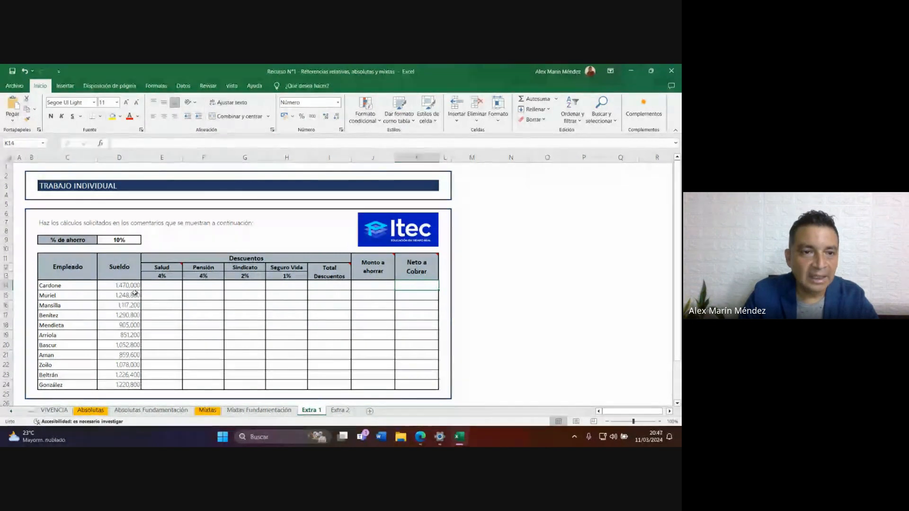
pyautogui.click(123, 287)
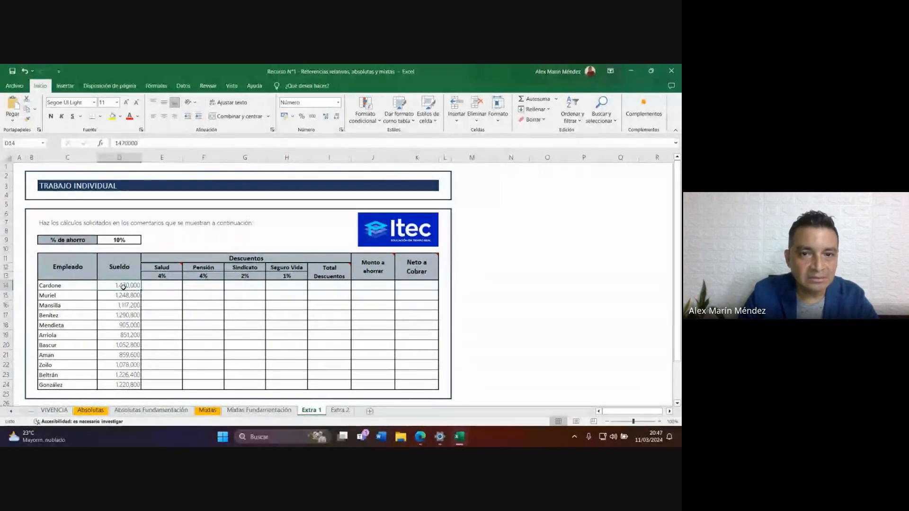
pyautogui.click(328, 286)
pyautogui.click(365, 284)
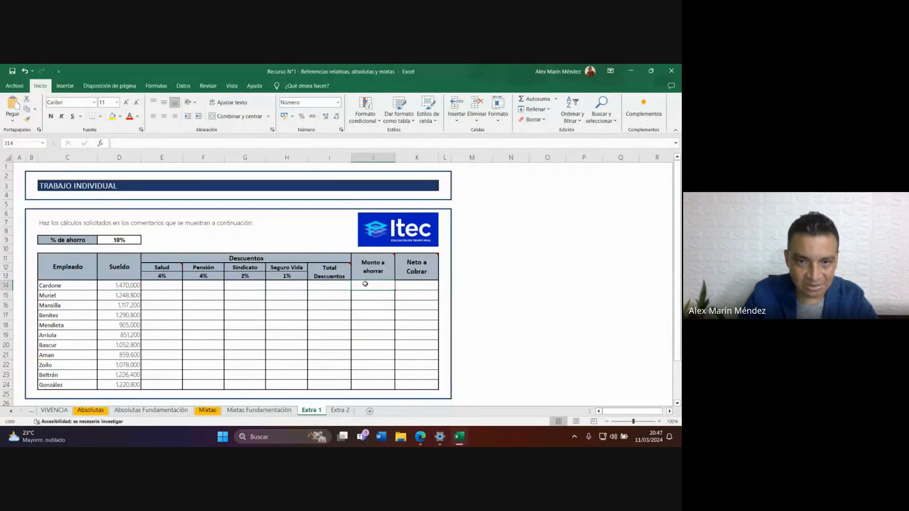
pyautogui.click(424, 284)
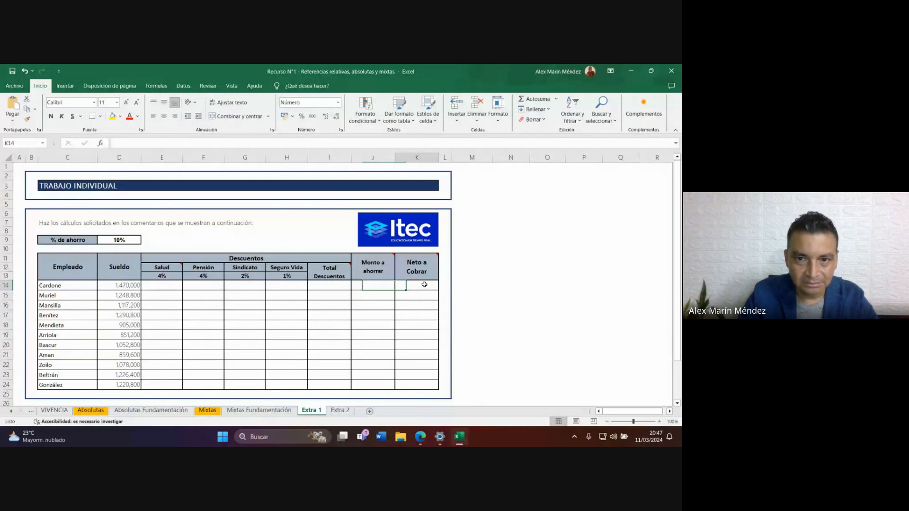
pyautogui.click(160, 286)
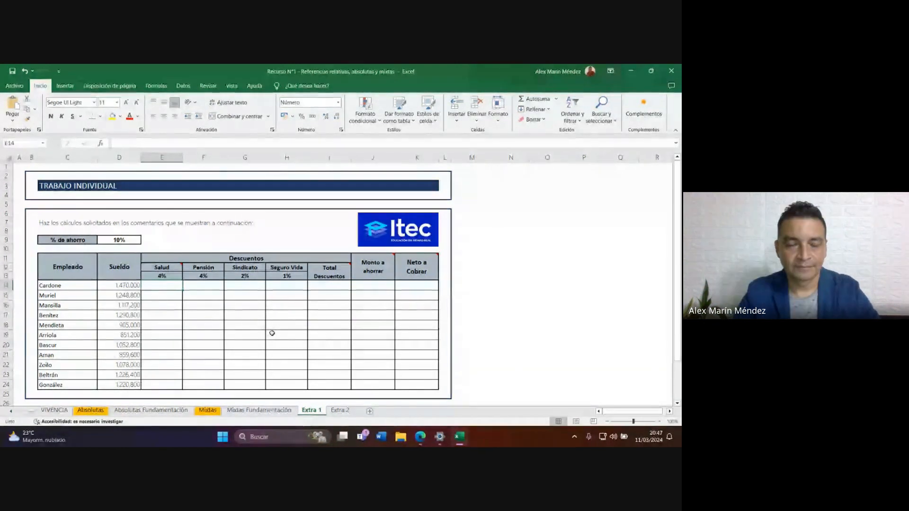
# Raise the system volume to 100, check the Google Meet chat for replies, and return to Excel.
pyautogui.press('XF86AudioRaiseVolume')
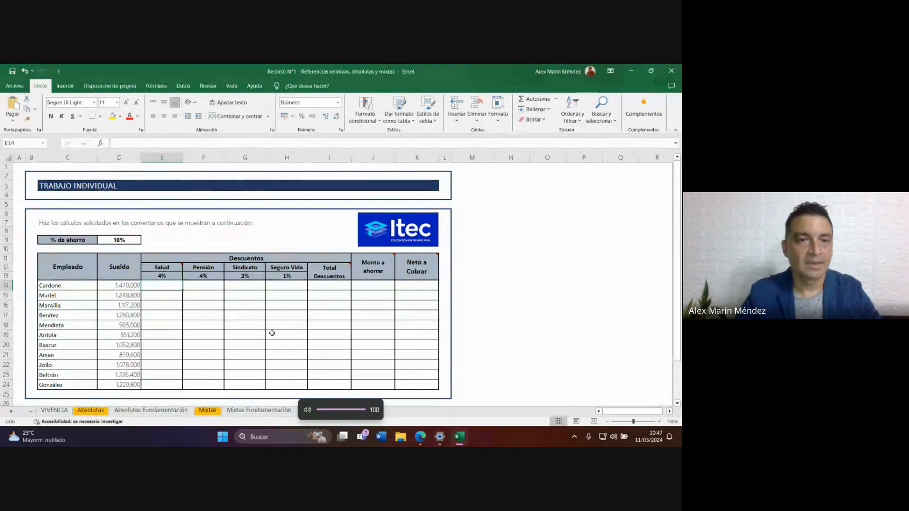
pyautogui.moveTo(420, 436)
pyautogui.moveTo(445, 410)
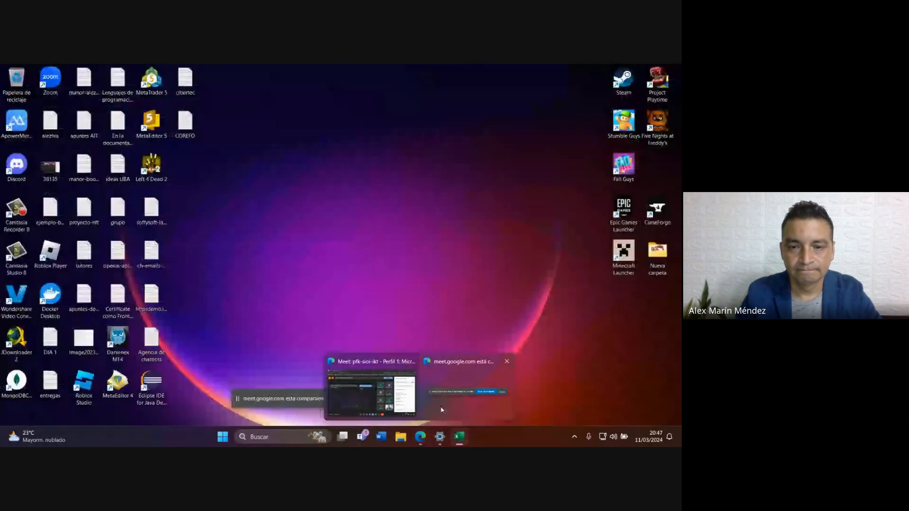
pyautogui.moveTo(374, 404)
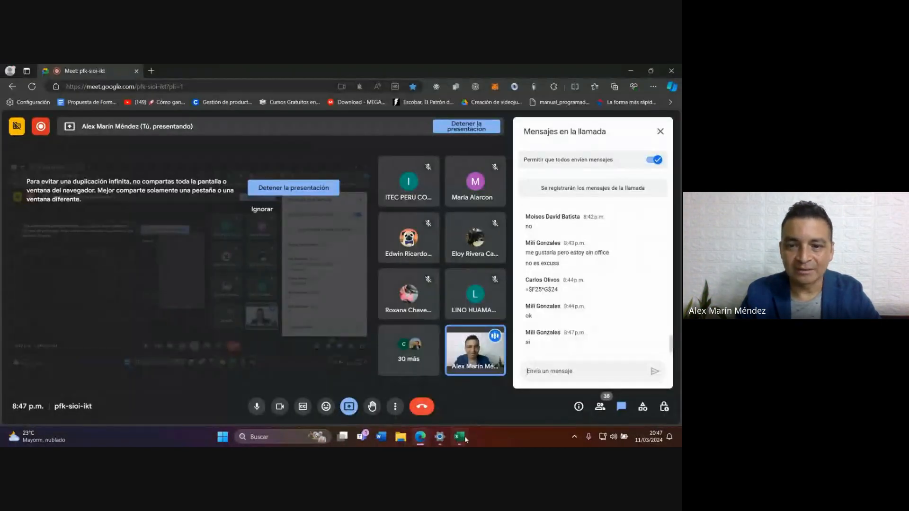
pyautogui.click(459, 436)
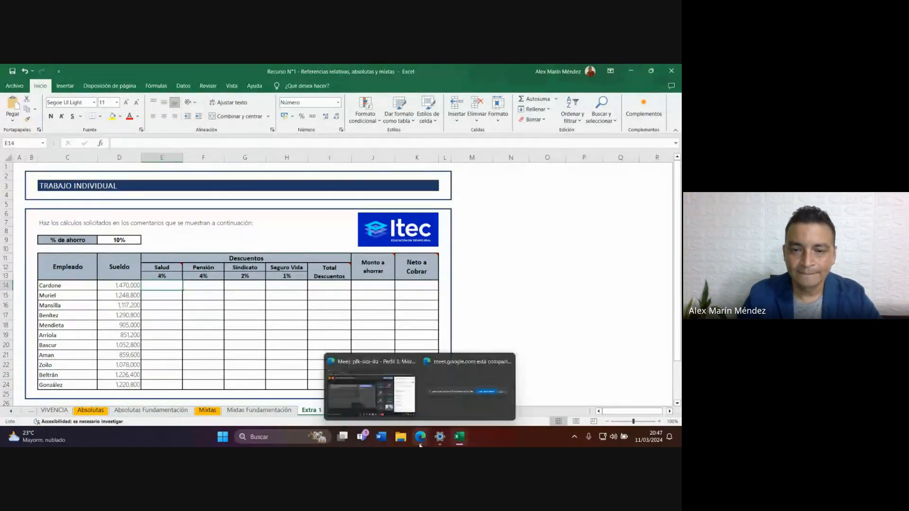
# In the Google Meet organizer controls, allow everyone to turn on their microphone, close the controls, and return to Excel.
pyautogui.click(356, 406)
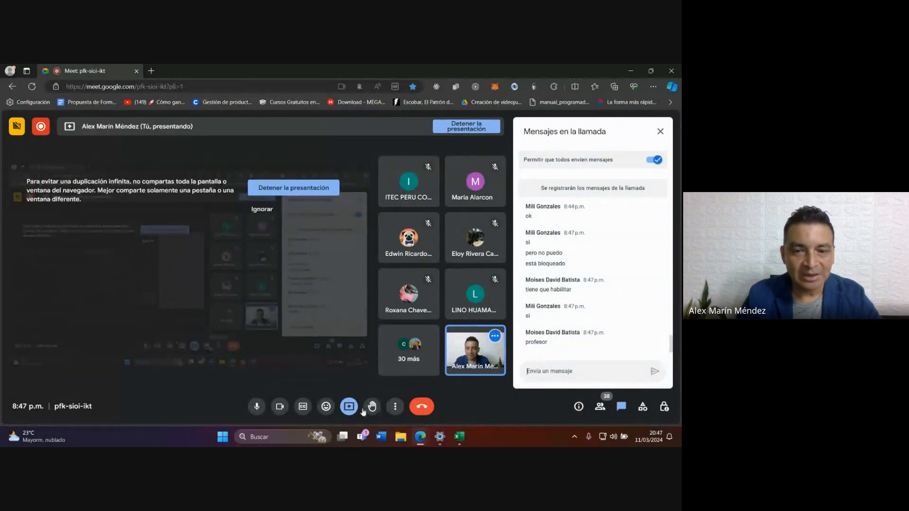
pyautogui.click(396, 407)
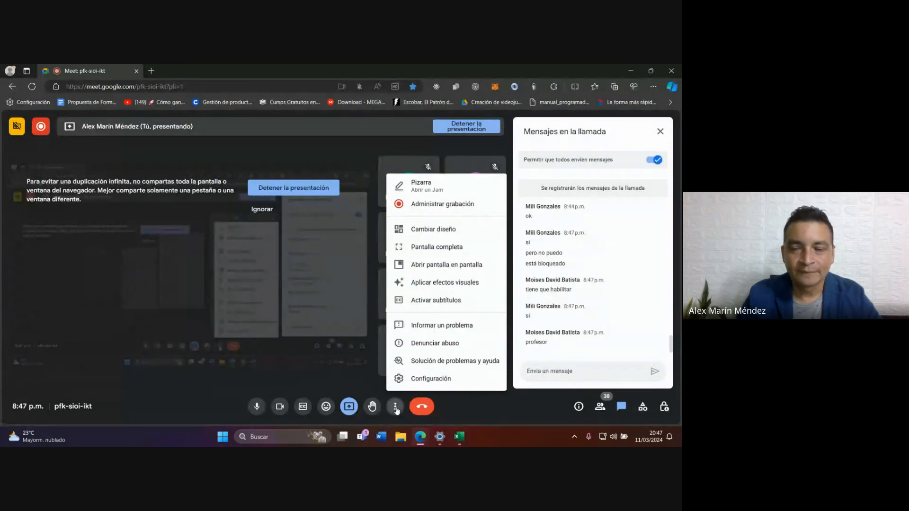
pyautogui.click(396, 408)
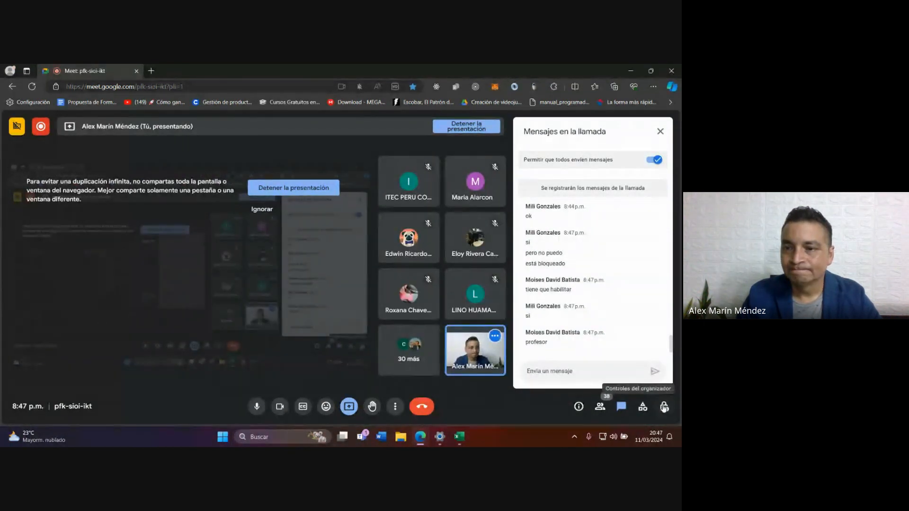
pyautogui.click(664, 407)
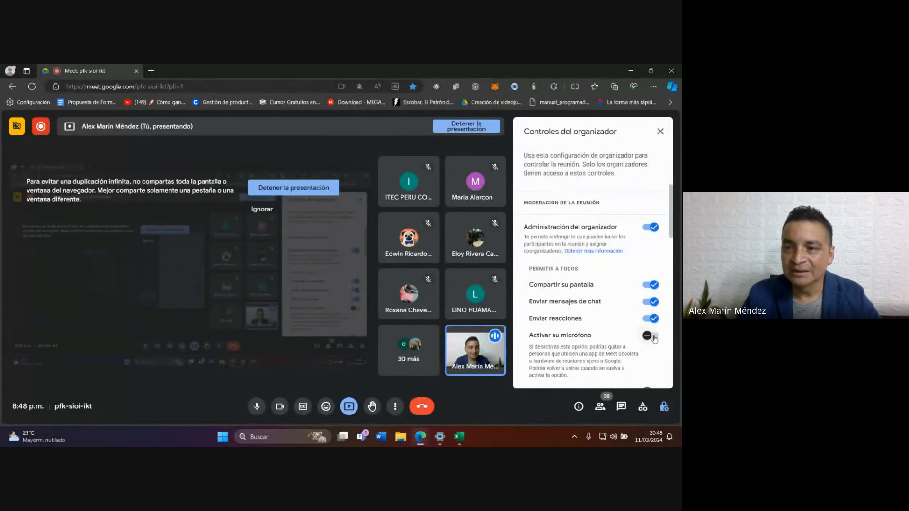
pyautogui.click(653, 336)
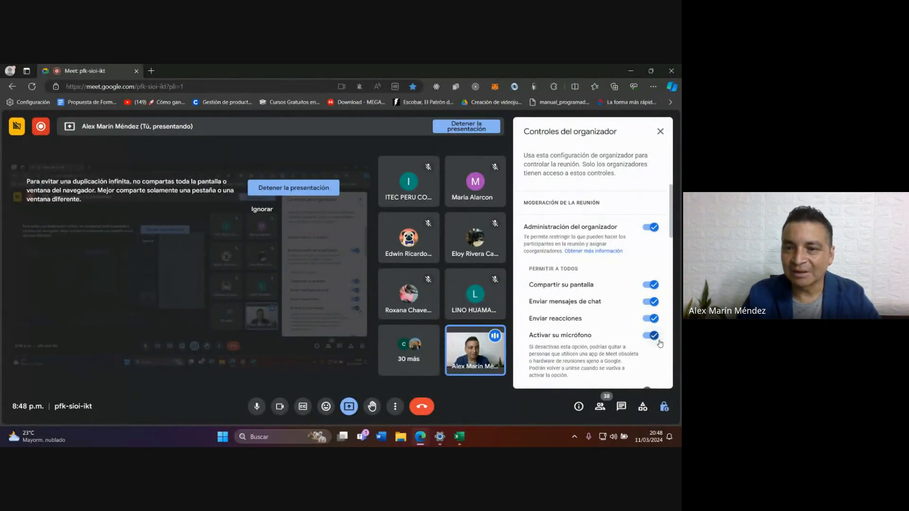
pyautogui.click(660, 131)
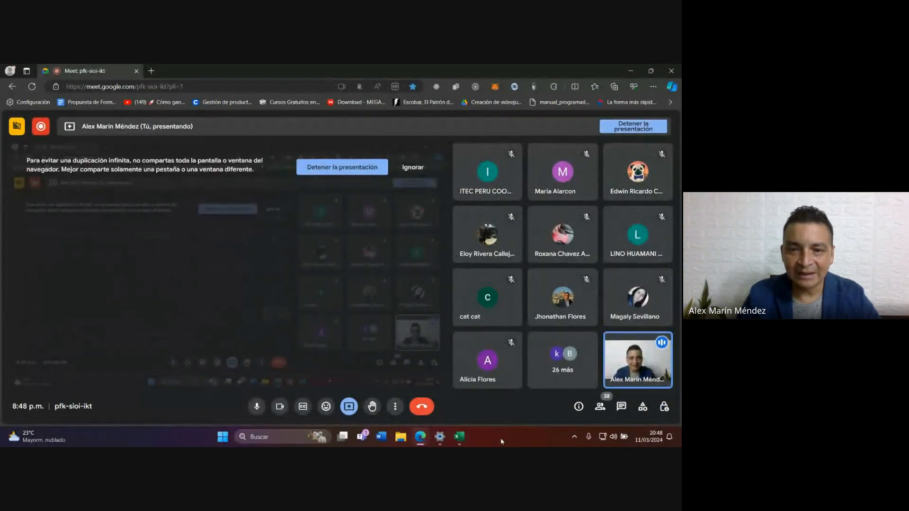
pyautogui.moveTo(459, 440)
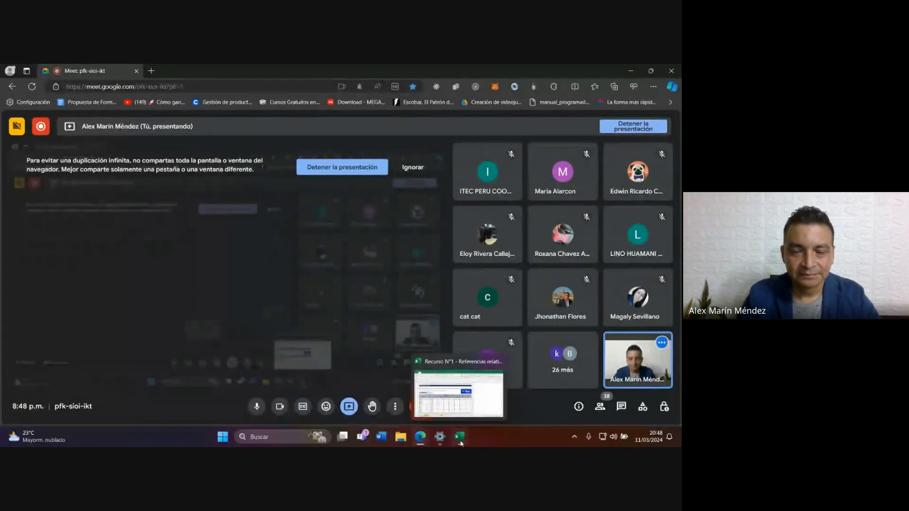
pyautogui.click(459, 438)
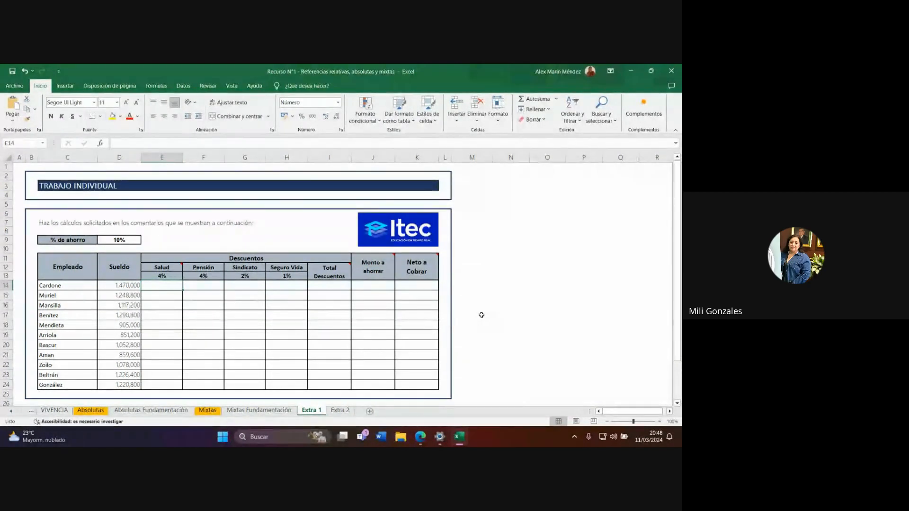
# Enlarge the payroll table from column A and collapse the ribbon so that all employee rows fit.
pyautogui.scroll(2, 197, 309)
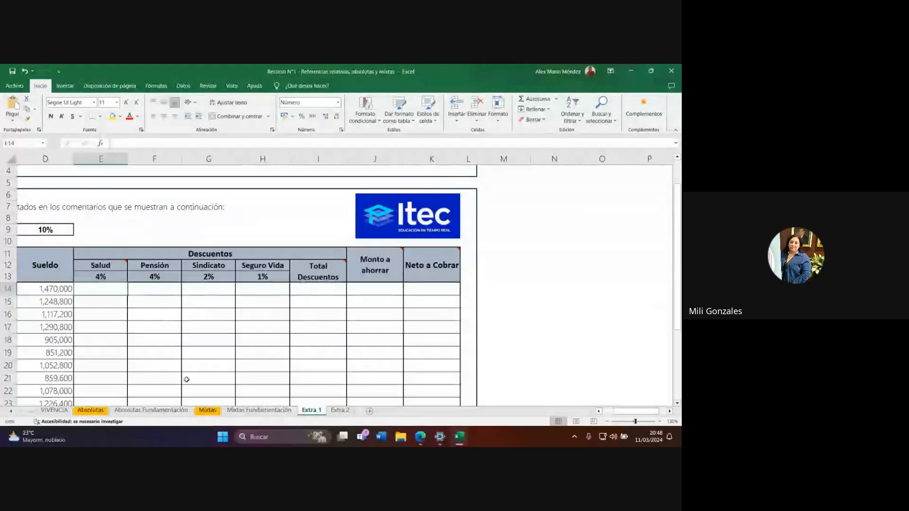
pyautogui.click(607, 411)
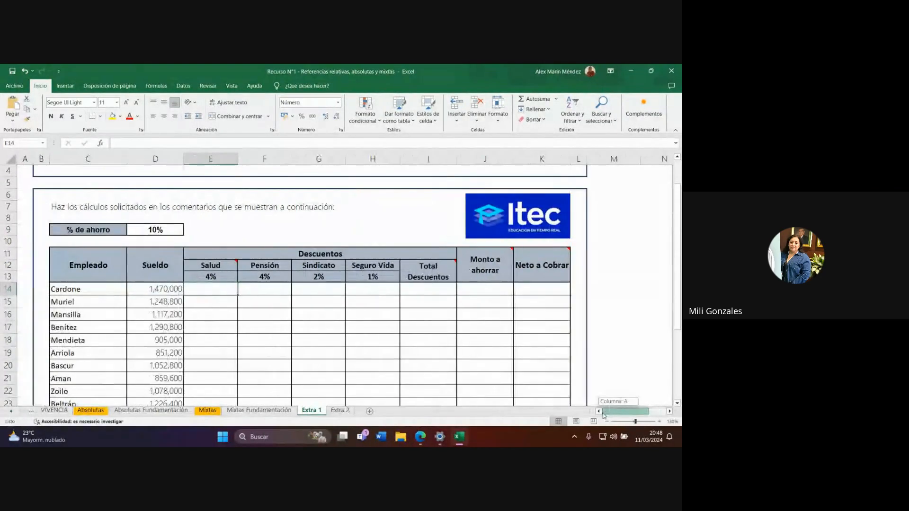
pyautogui.click(676, 130)
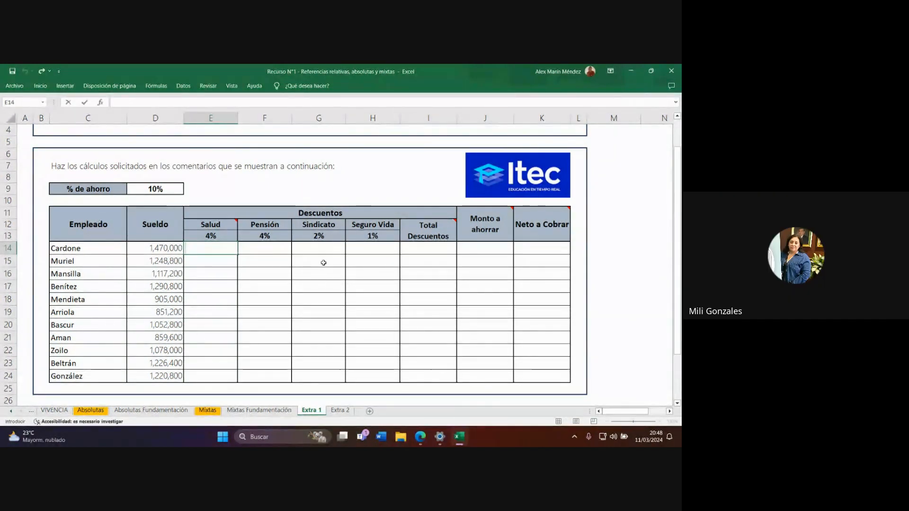
# Enter =$D$14*E$13 in the first Salud cell, E14, and copy it down to E24.
pyautogui.write('=')
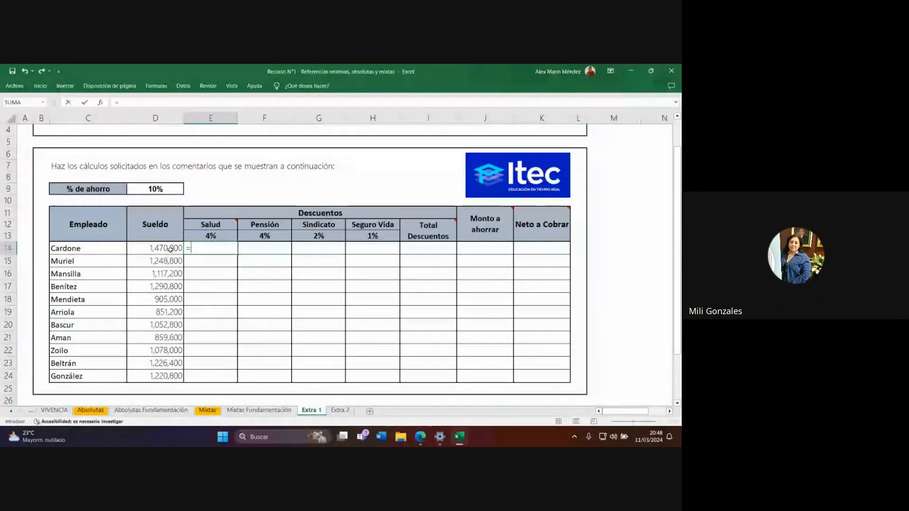
pyautogui.click(170, 248)
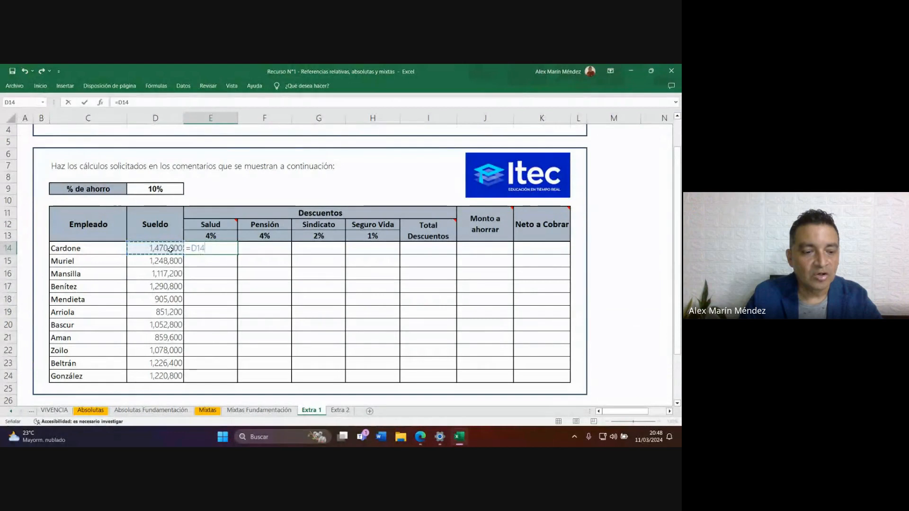
pyautogui.press('F4')
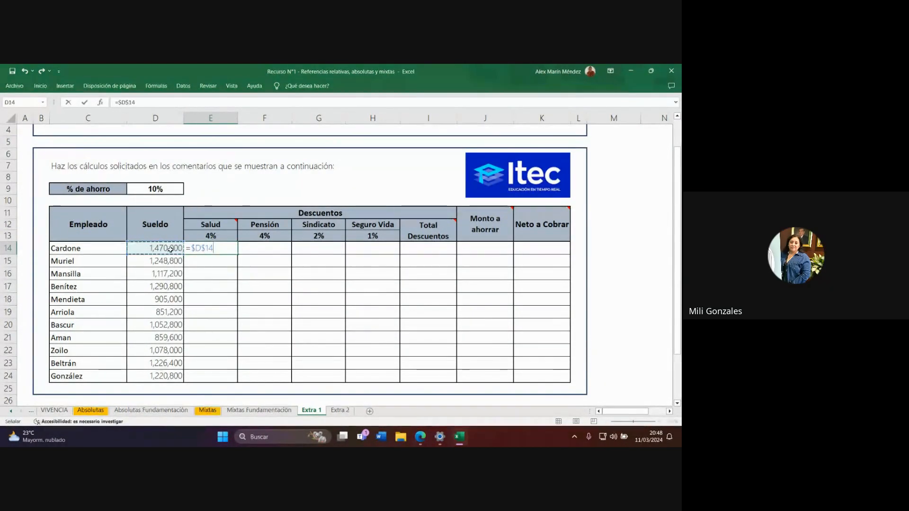
pyautogui.write('*')
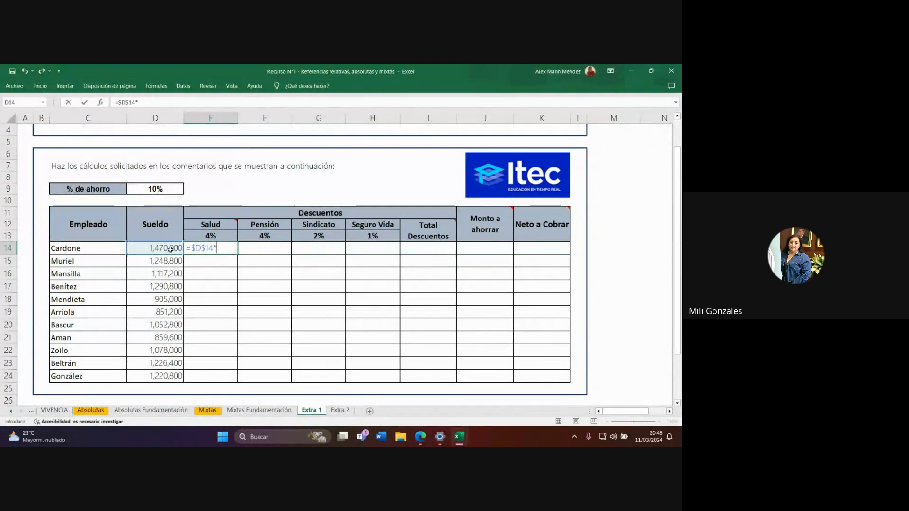
pyautogui.click(226, 236)
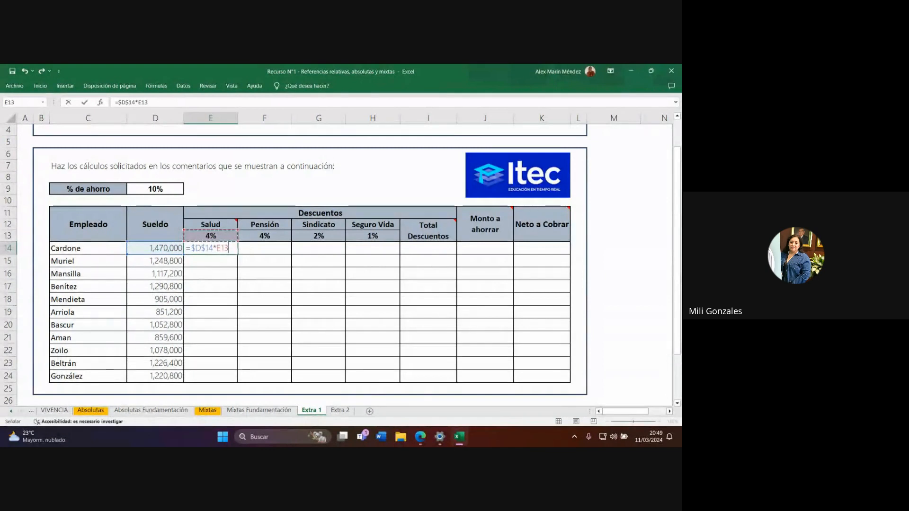
pyautogui.press('F2')
pyautogui.press('Left')
pyautogui.press('Left')
pyautogui.write('$')
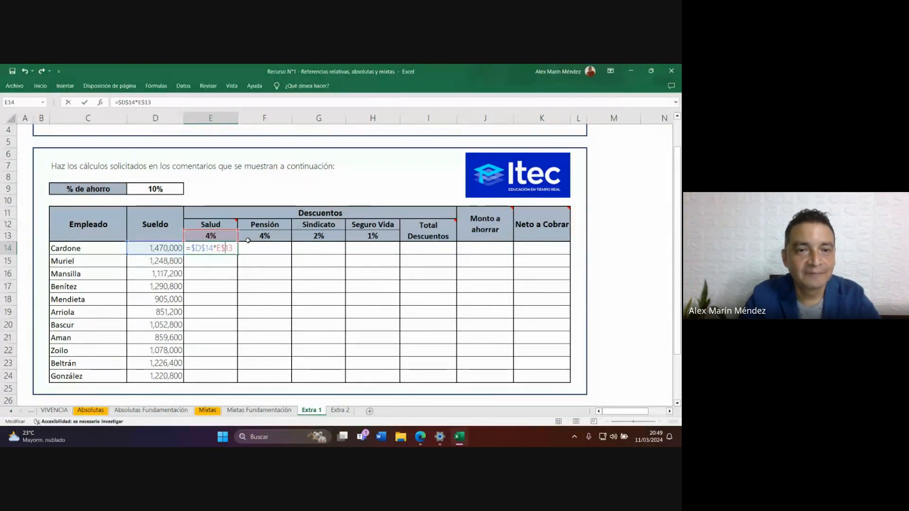
pyautogui.hotkey('ctrl', 'Return')
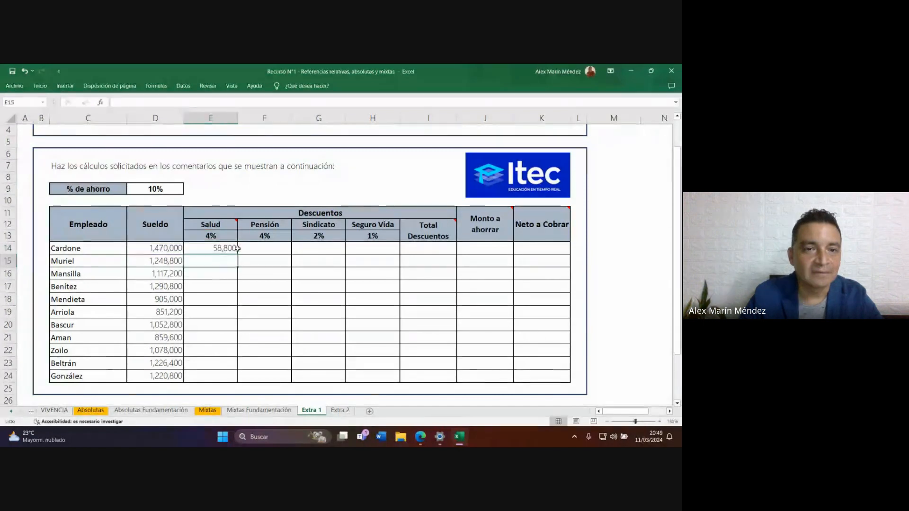
pyautogui.moveTo(235, 256); pyautogui.dragTo(226, 381)
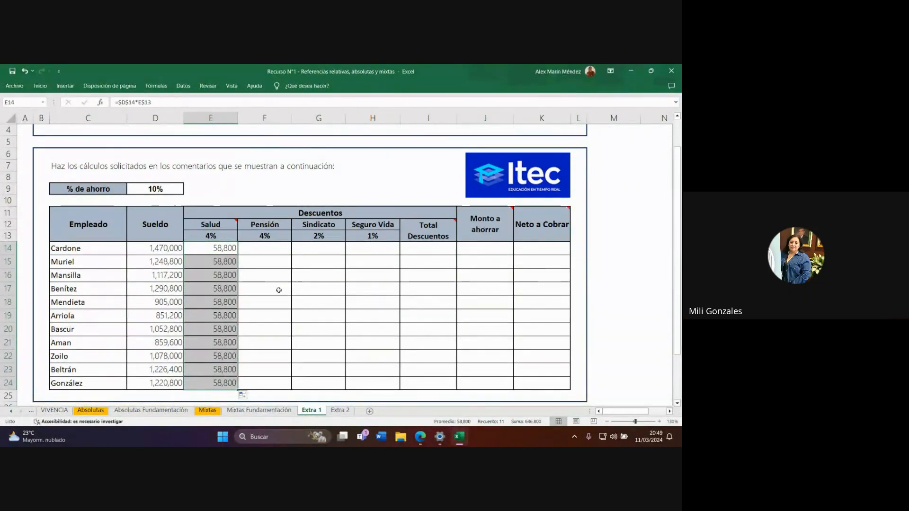
# Change the Salud formula in E14 to =$D14*E$13 and copy it down to E24 again.
pyautogui.doubleClick(221, 248)
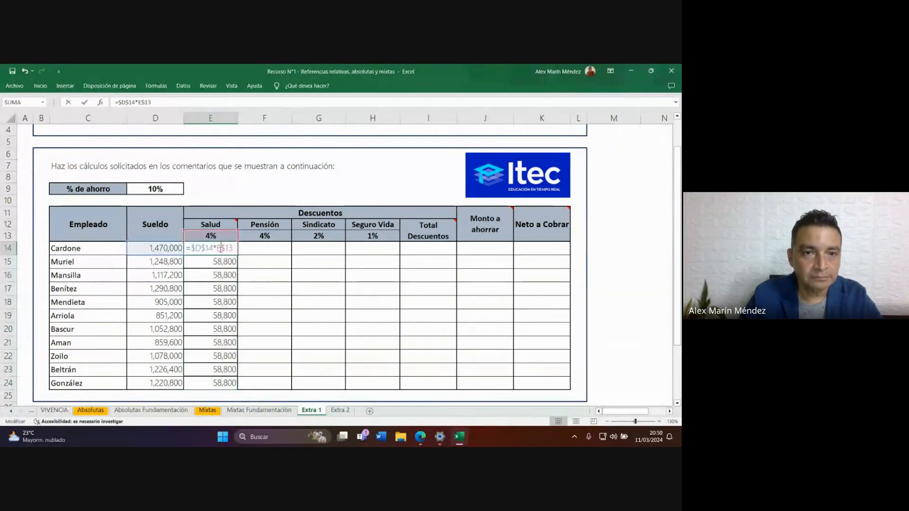
pyautogui.moveTo(213, 248)
pyautogui.mouseDown()
pyautogui.moveTo(187, 248)
pyautogui.moveTo(211, 249)
pyautogui.mouseUp()
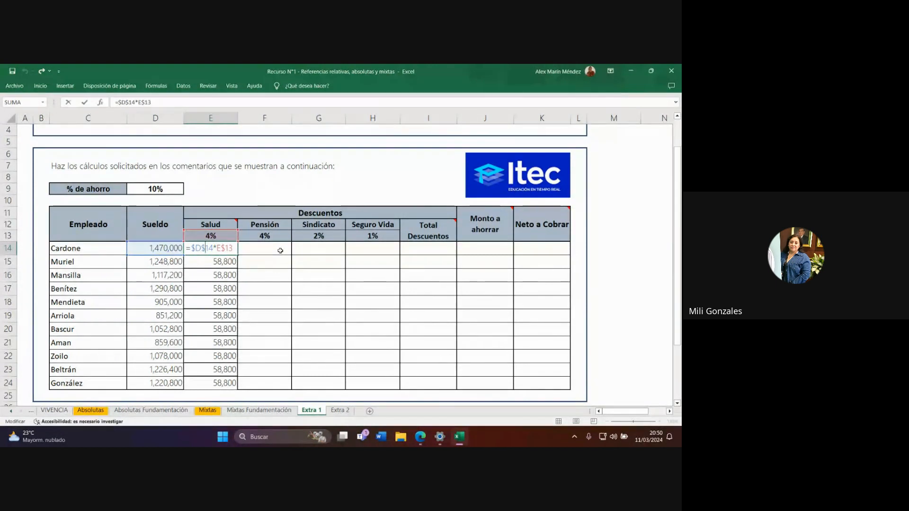
pyautogui.press('BackSpace')
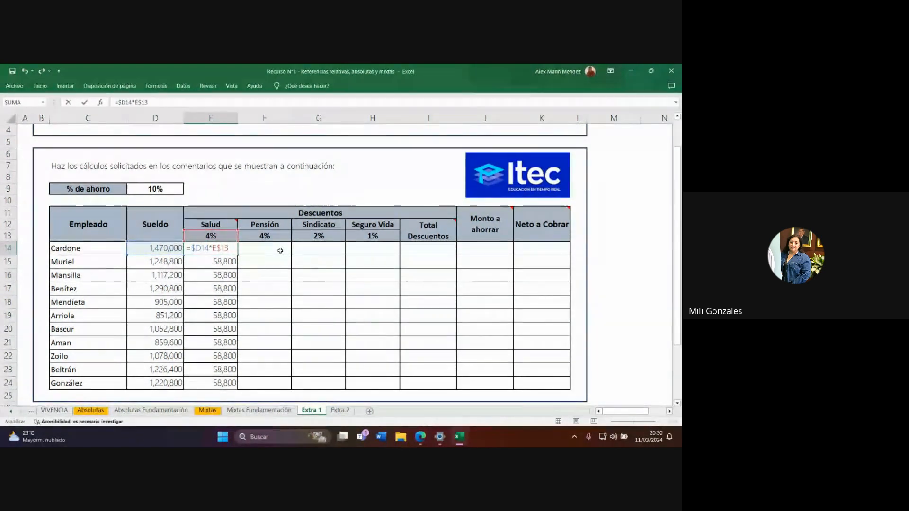
pyautogui.press('Return')
pyautogui.click(231, 250)
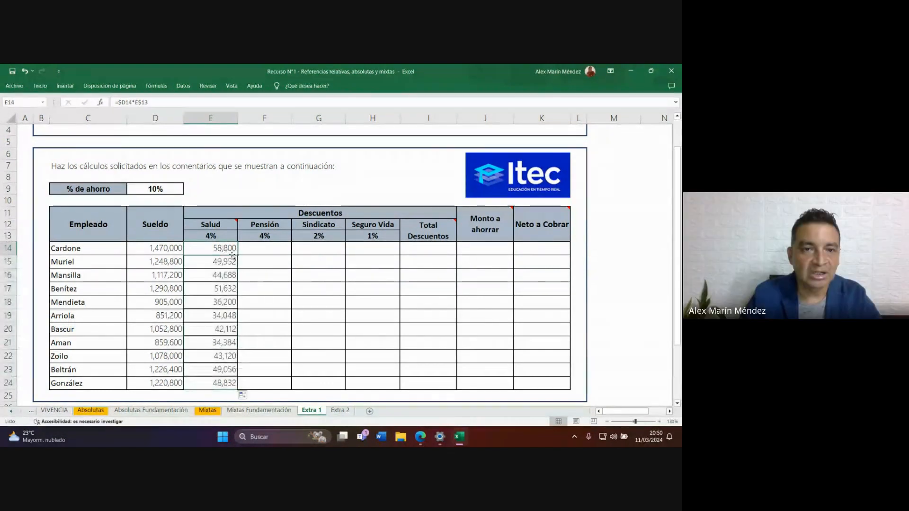
# Copy the E14 formula across to H14 and check the copied formulas under Pensión, Sindicato and Seguro Vida.
pyautogui.moveTo(237, 254); pyautogui.dragTo(400, 255)
pyautogui.doubleClick(264, 250)
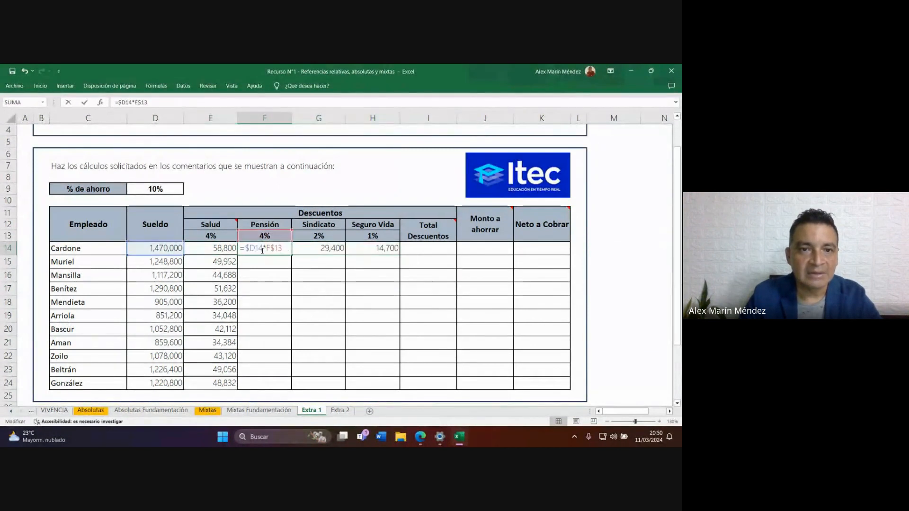
pyautogui.doubleClick(321, 250)
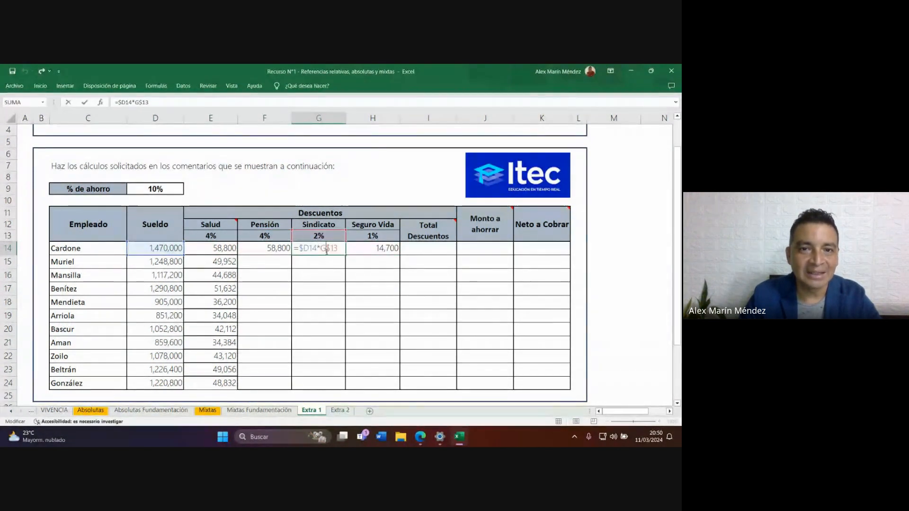
pyautogui.click(372, 254)
pyautogui.doubleClick(372, 253)
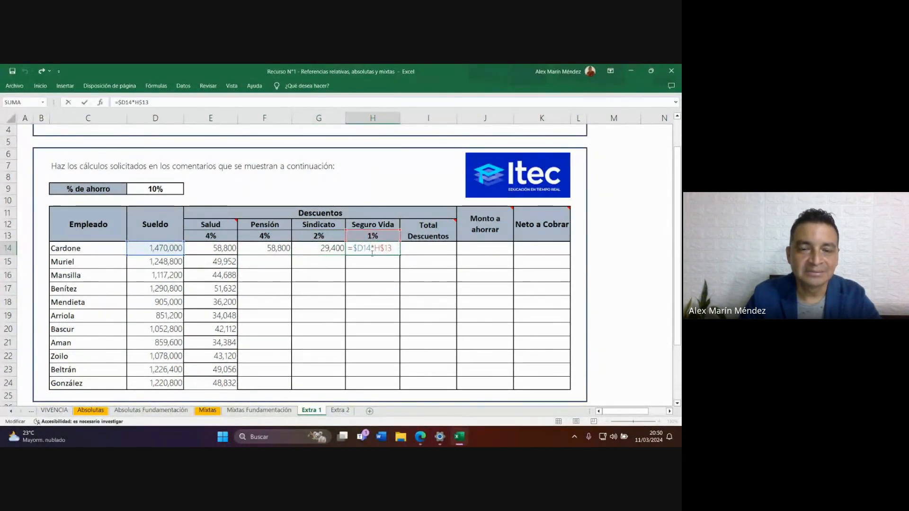
# Copy the row 14 Pensión, Sindicato and Seguro Vida formulas down to row 24 and check the formula in H16.
pyautogui.click(293, 250)
pyautogui.click(288, 249)
pyautogui.moveTo(290, 254); pyautogui.dragTo(290, 385)
pyautogui.click(331, 250)
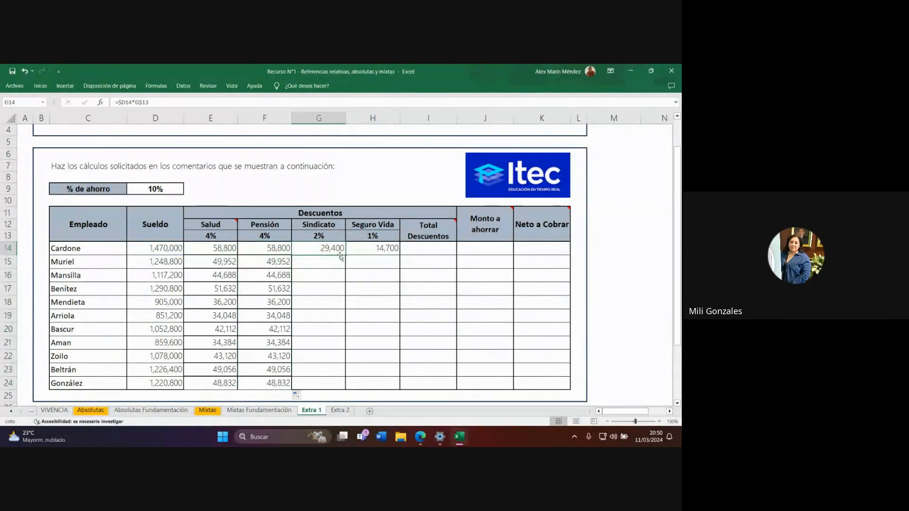
pyautogui.doubleClick(345, 255)
pyautogui.click(378, 249)
pyautogui.doubleClick(400, 255)
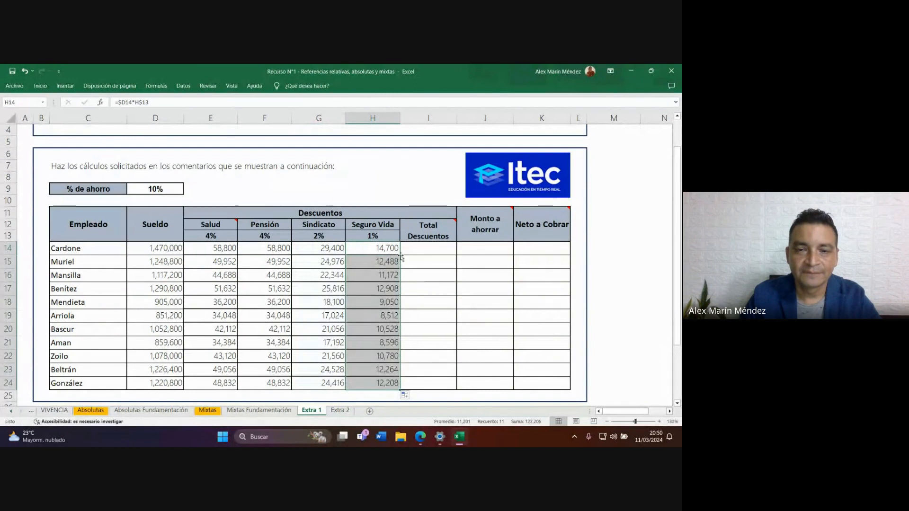
pyautogui.doubleClick(356, 275)
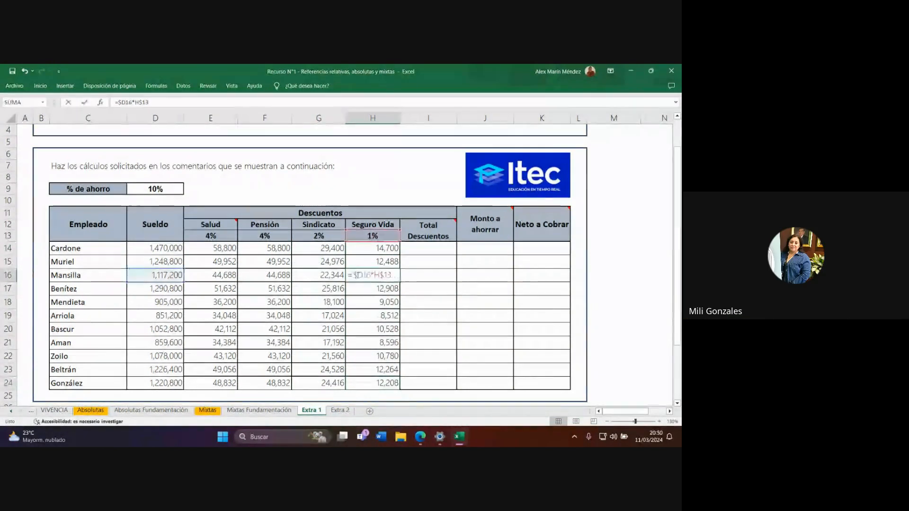
# Calculate Total Descuentos in I14 with =SUMA(E14:H14) and copy it down to I24.
pyautogui.click(419, 246)
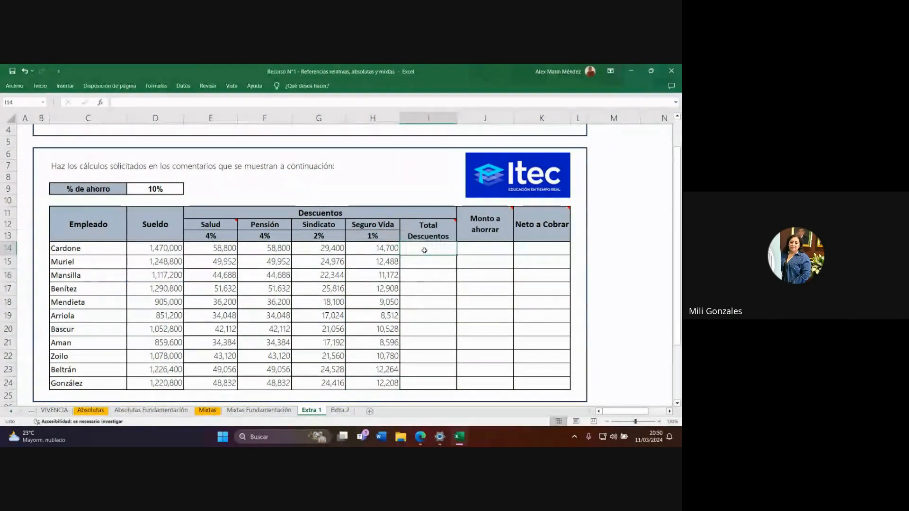
pyautogui.write('=SUMA(')
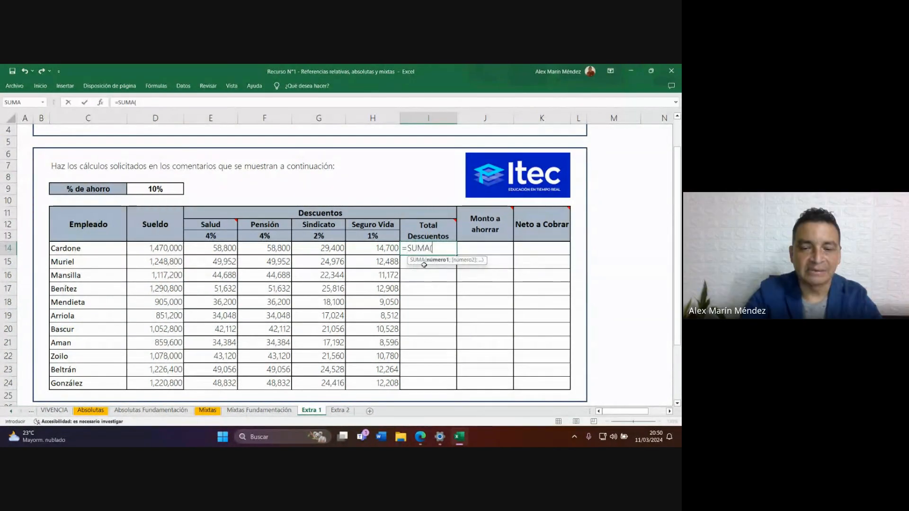
pyautogui.moveTo(224, 247); pyautogui.dragTo(365, 249)
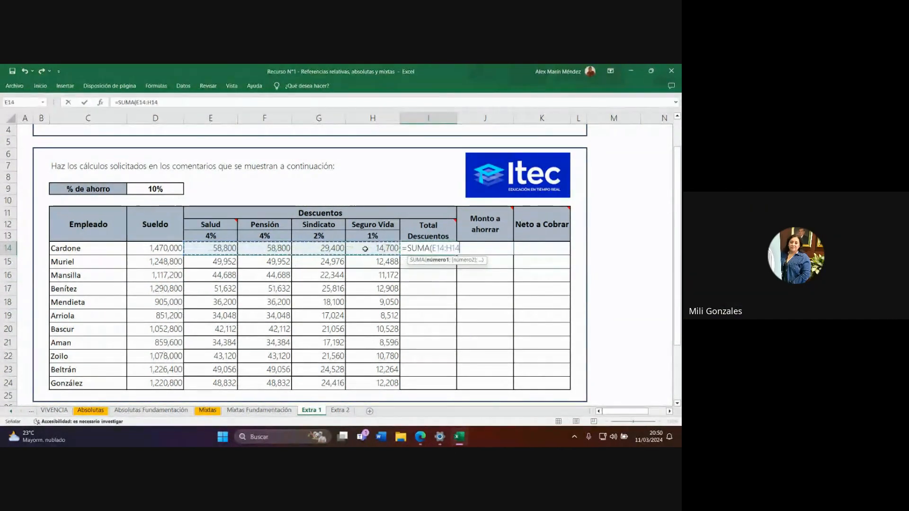
pyautogui.press('Return')
pyautogui.click(440, 248)
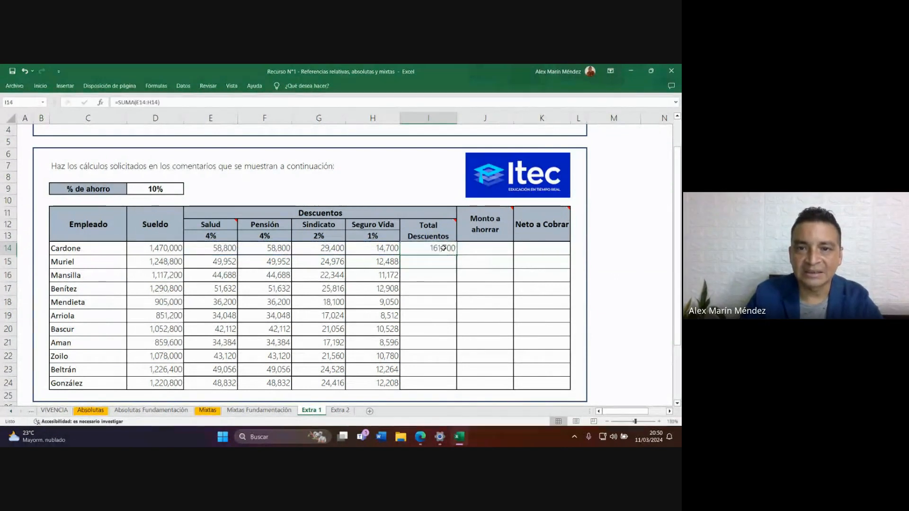
pyautogui.doubleClick(455, 255)
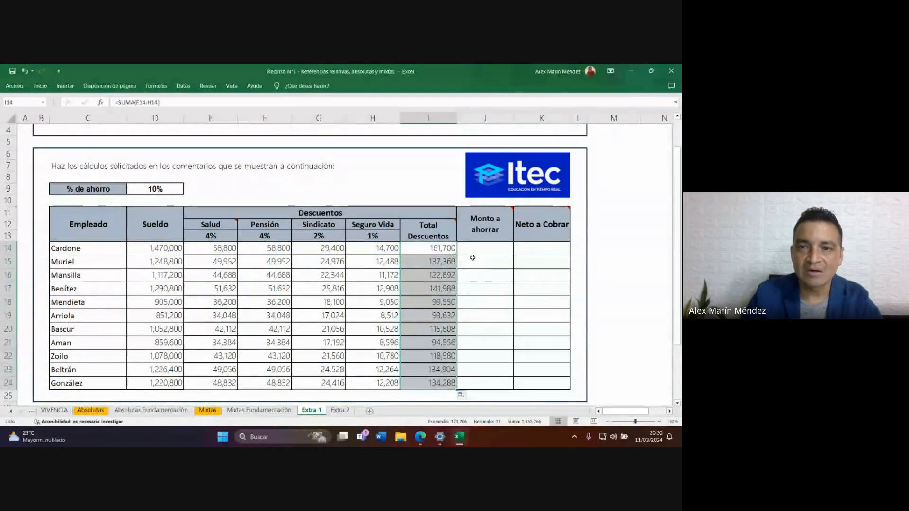
# Calculate Monto a ahorrar in J14 with =D14*$D$9 and copy it down to J24.
pyautogui.click(485, 250)
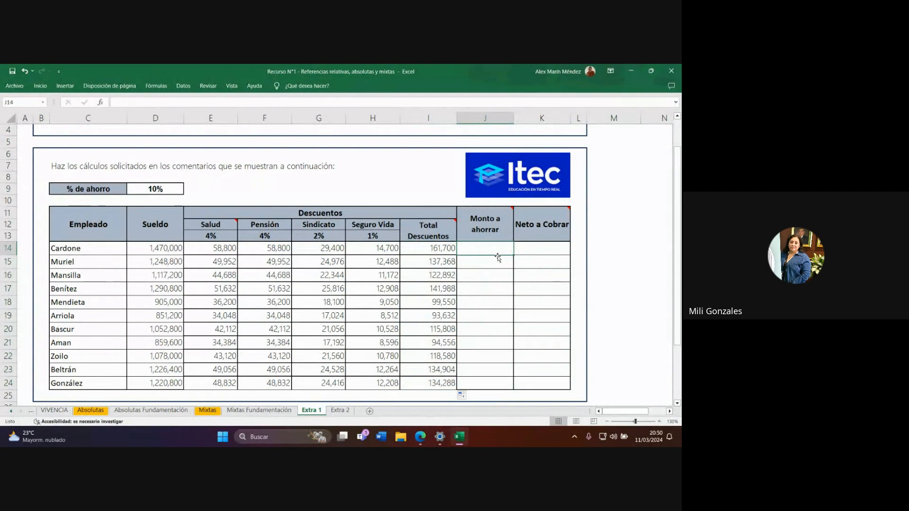
pyautogui.write('=')
pyautogui.click(161, 247)
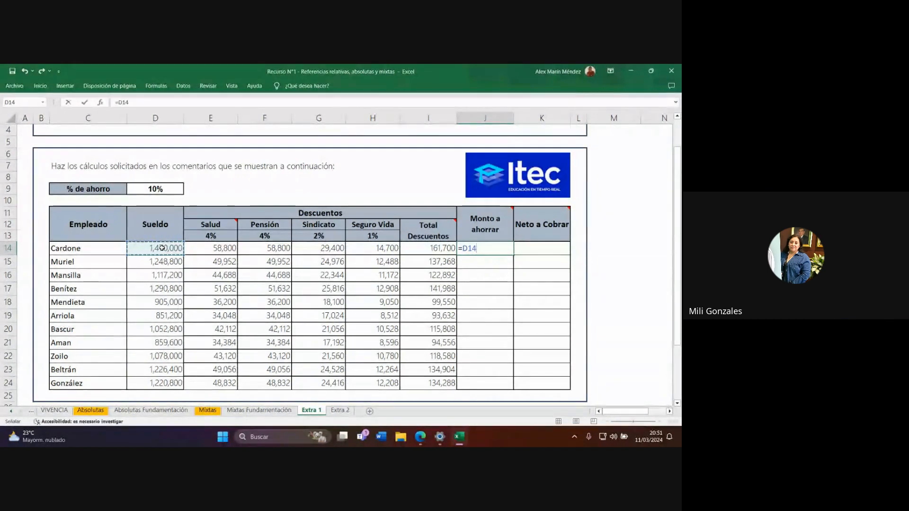
pyautogui.write('*')
pyautogui.click(147, 190)
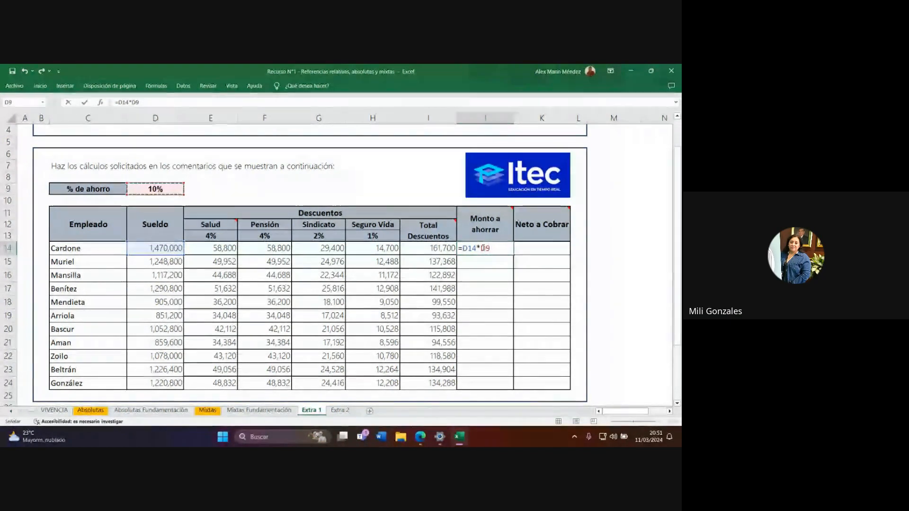
pyautogui.click(477, 248)
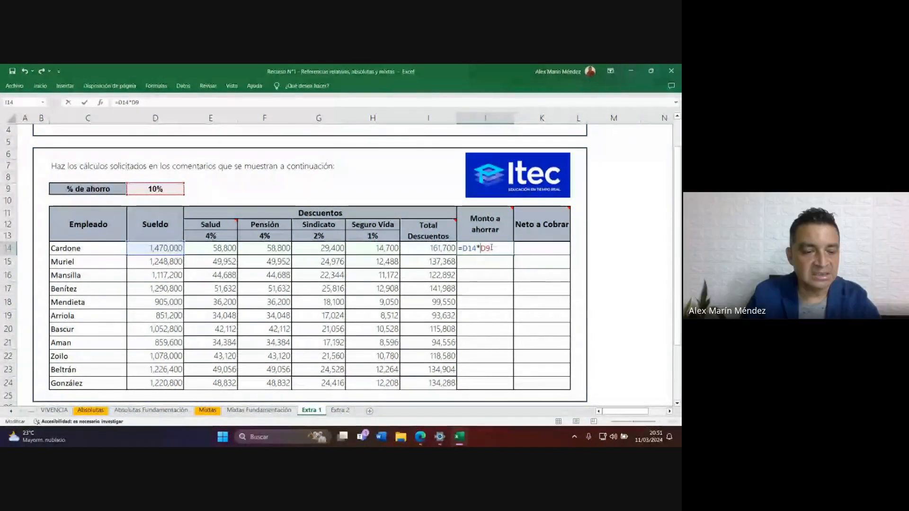
pyautogui.press('F4')
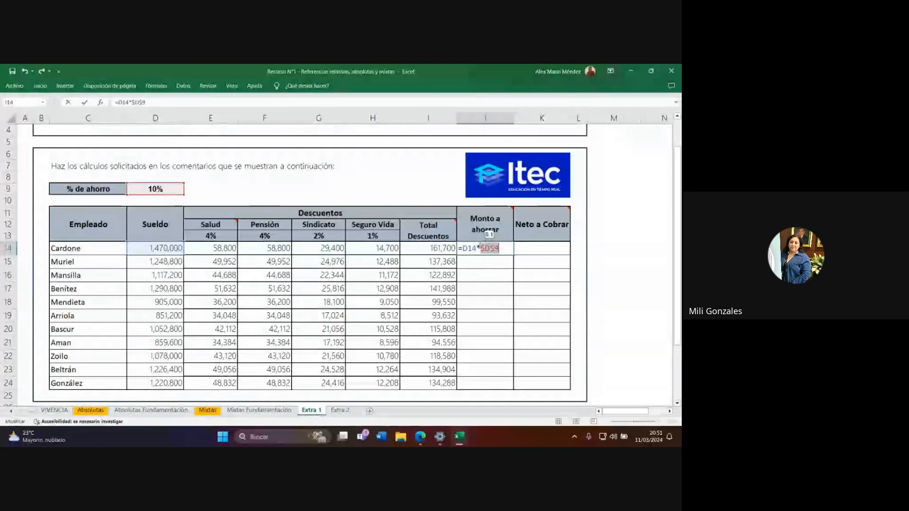
pyautogui.click(501, 246)
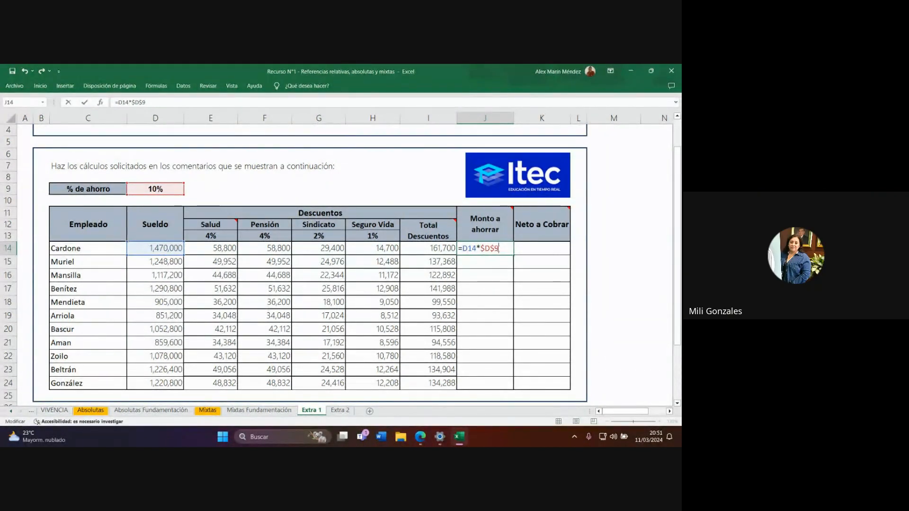
pyautogui.press('Return')
pyautogui.click(500, 249)
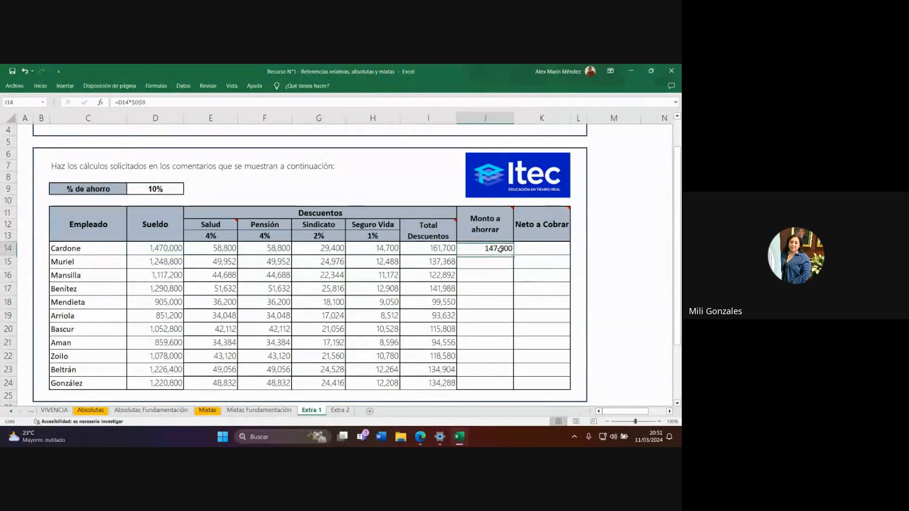
pyautogui.doubleClick(513, 255)
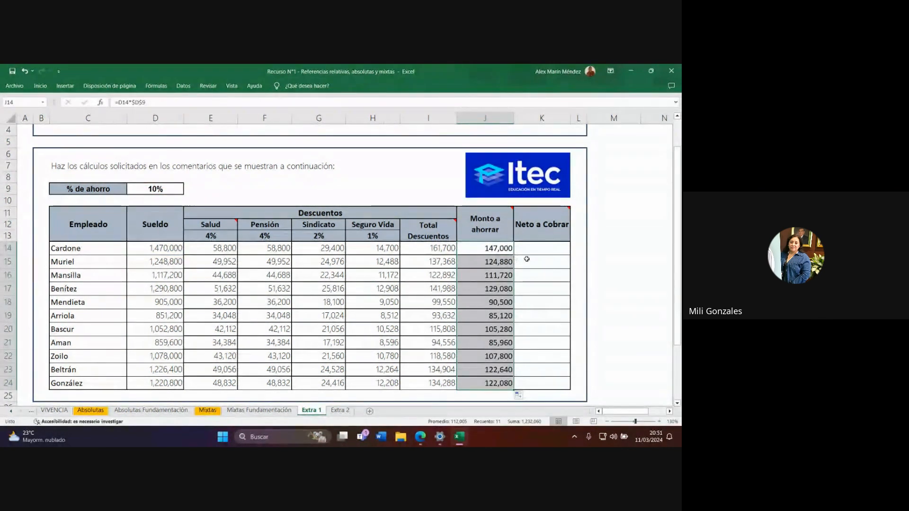
pyautogui.click(509, 251)
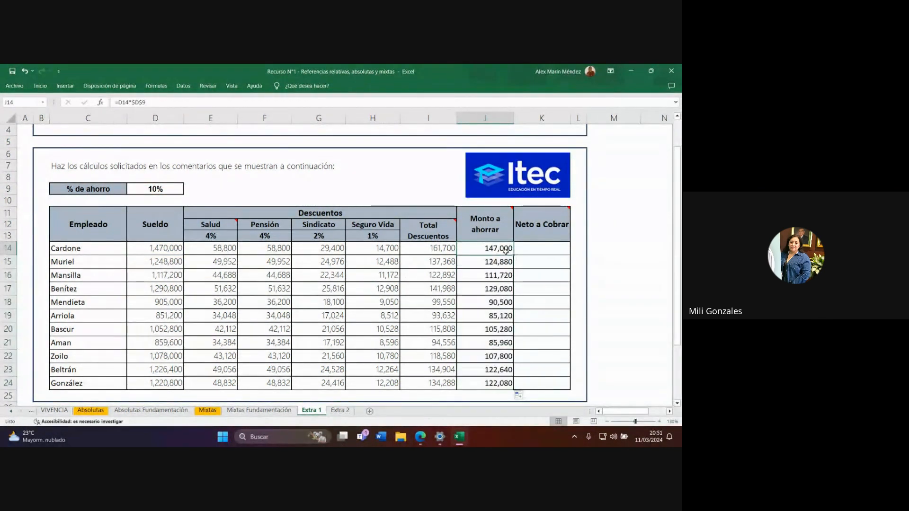
# Calculate Neto a Cobrar in K14 with =D14-I14-J14, copy it down to K24 and check the formula in K14.
pyautogui.click(542, 246)
pyautogui.write('=')
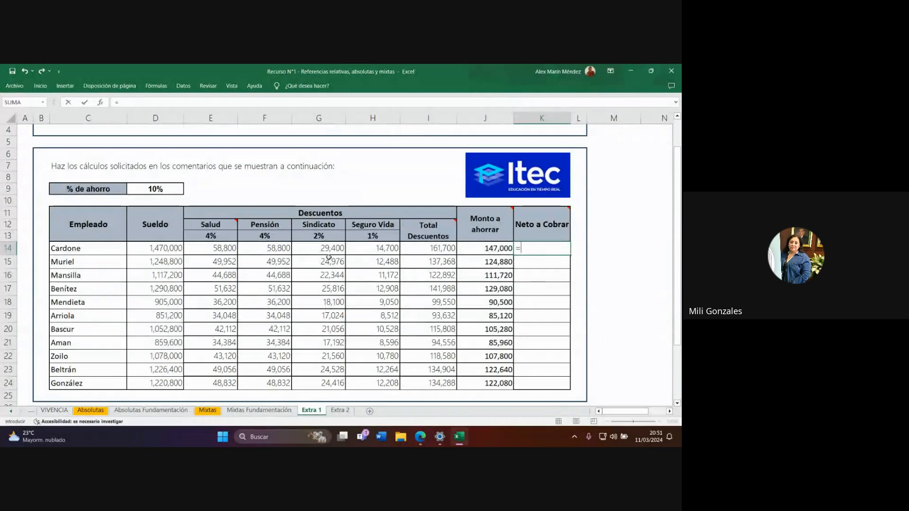
pyautogui.click(159, 250)
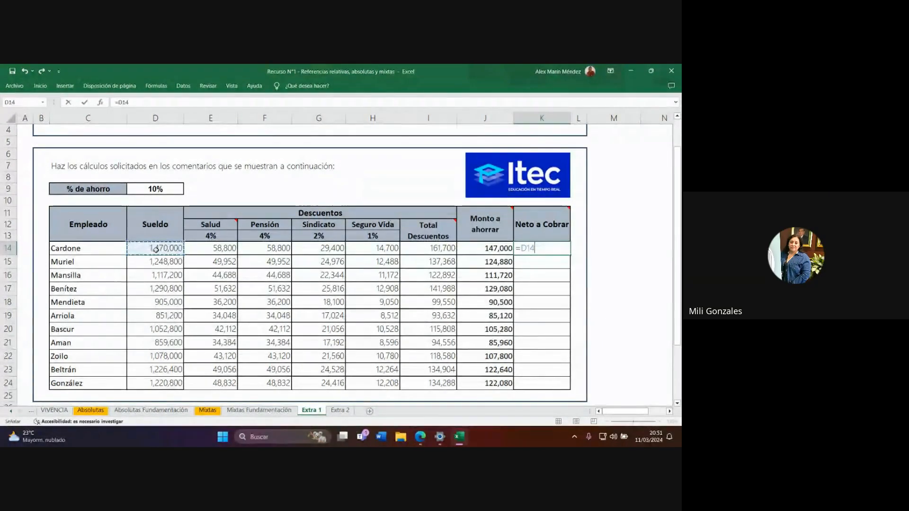
pyautogui.write('-')
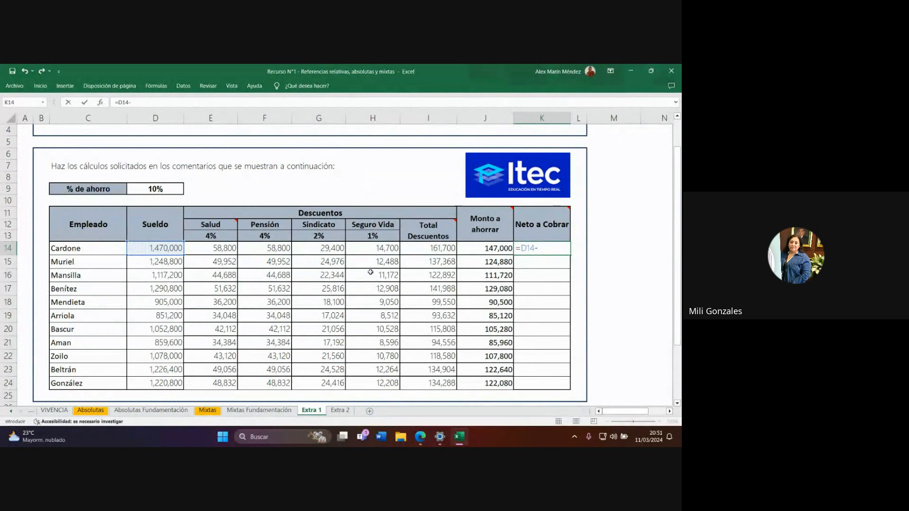
pyautogui.click(413, 249)
pyautogui.write('-')
pyautogui.click(493, 251)
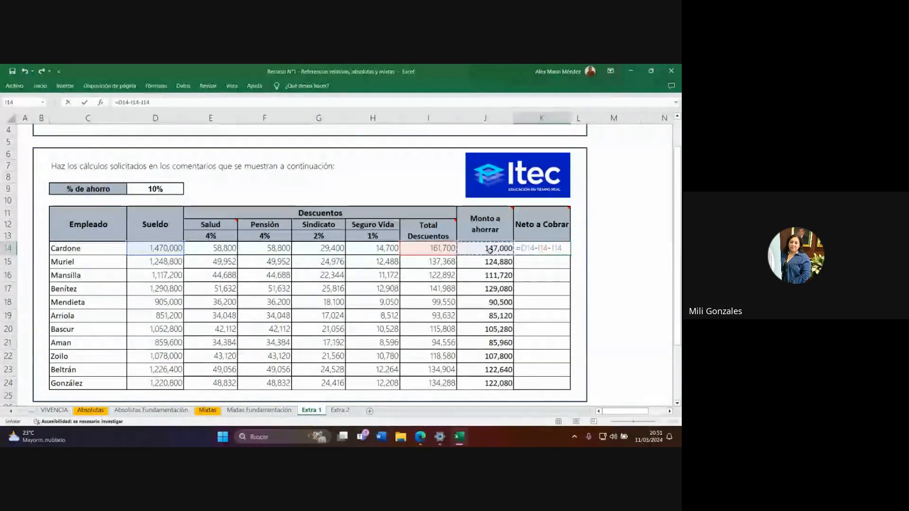
pyautogui.press('Return')
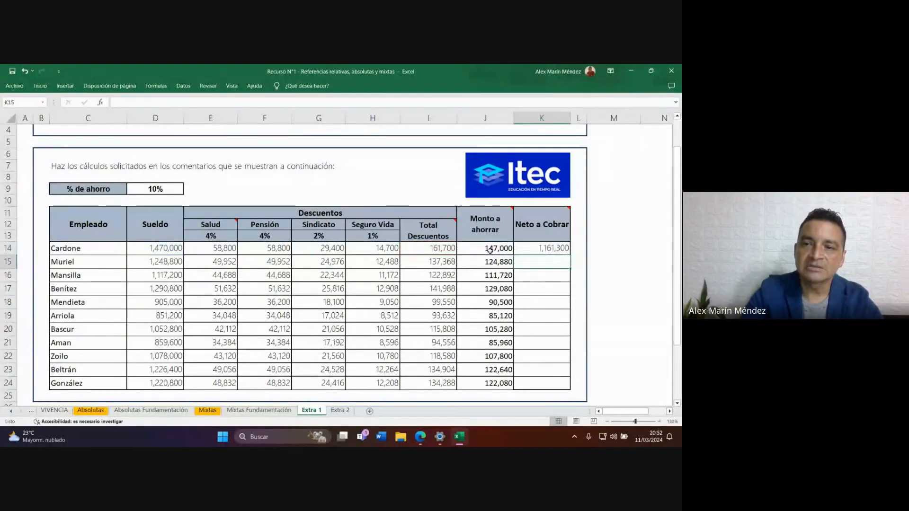
pyautogui.click(534, 252)
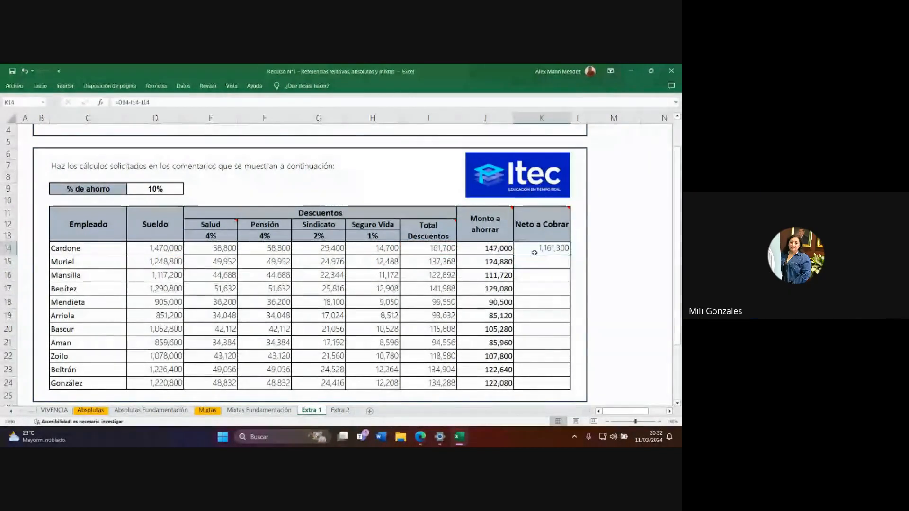
pyautogui.doubleClick(571, 254)
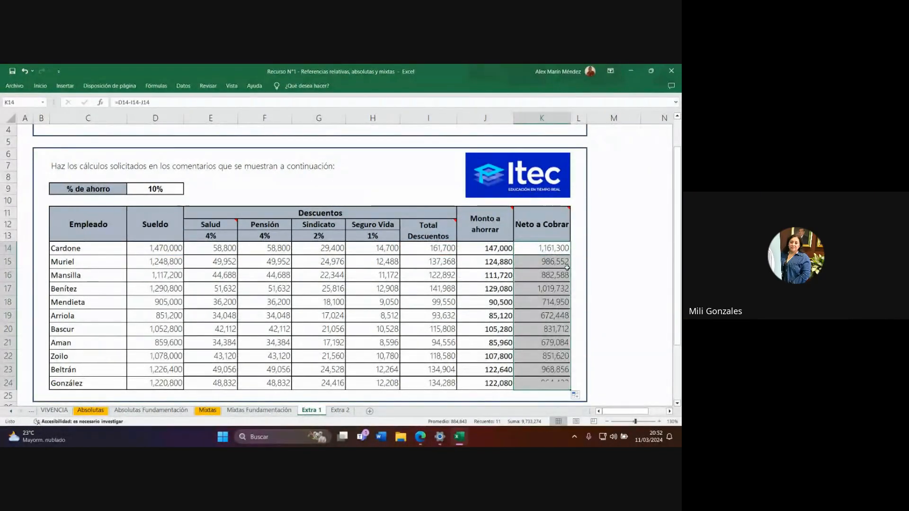
pyautogui.click(548, 248)
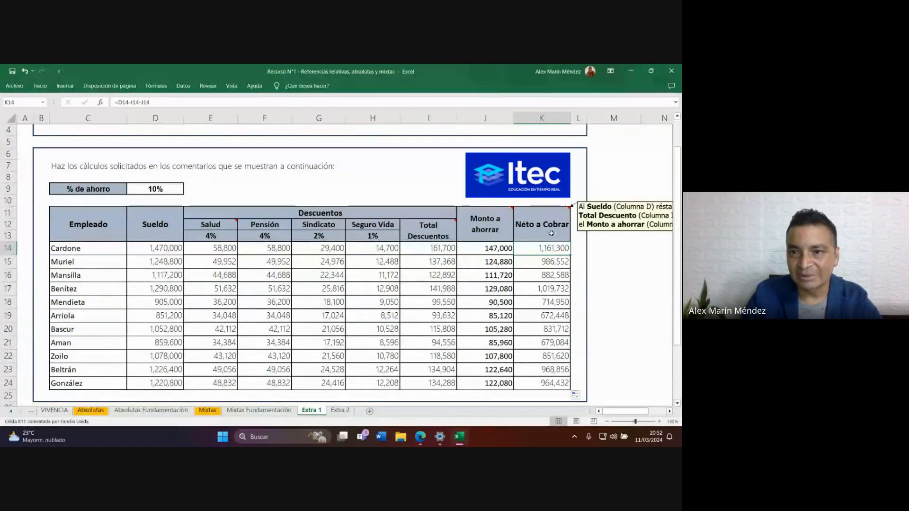
pyautogui.moveTo(486, 220)
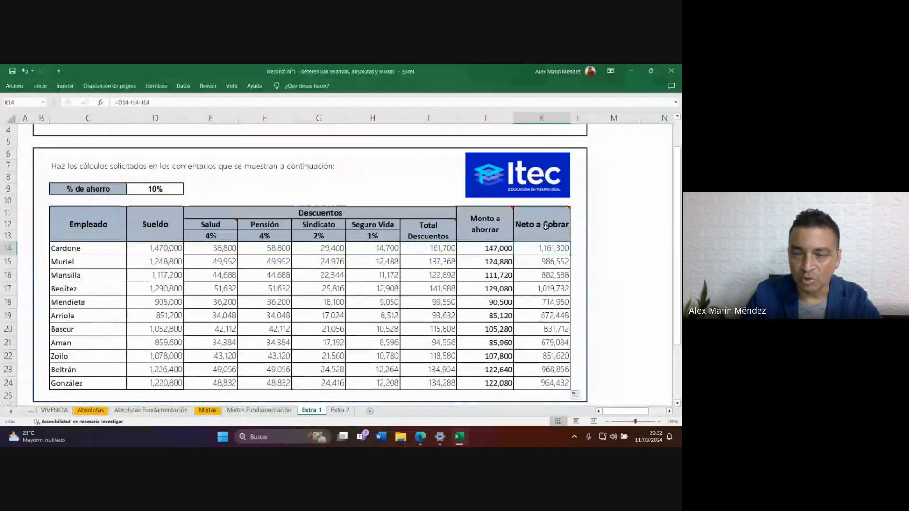
pyautogui.moveTo(553, 228)
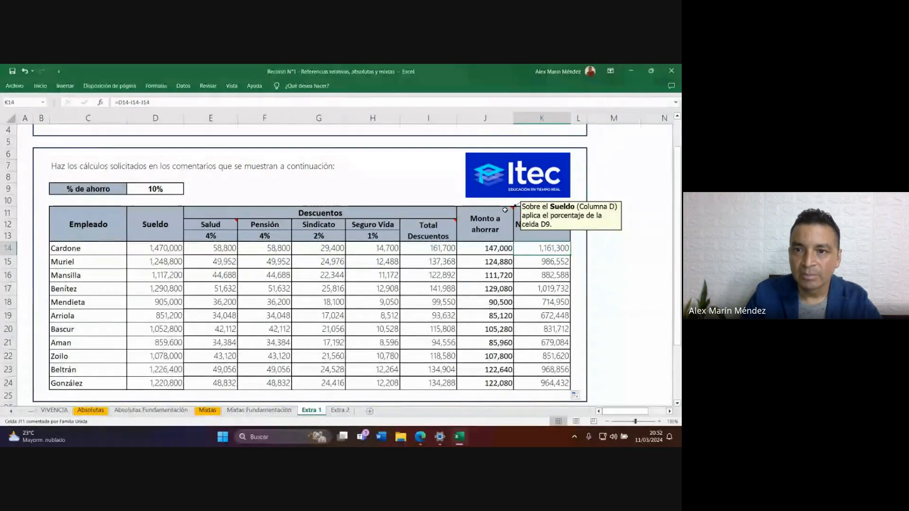
pyautogui.press('Return')
pyautogui.click(548, 250)
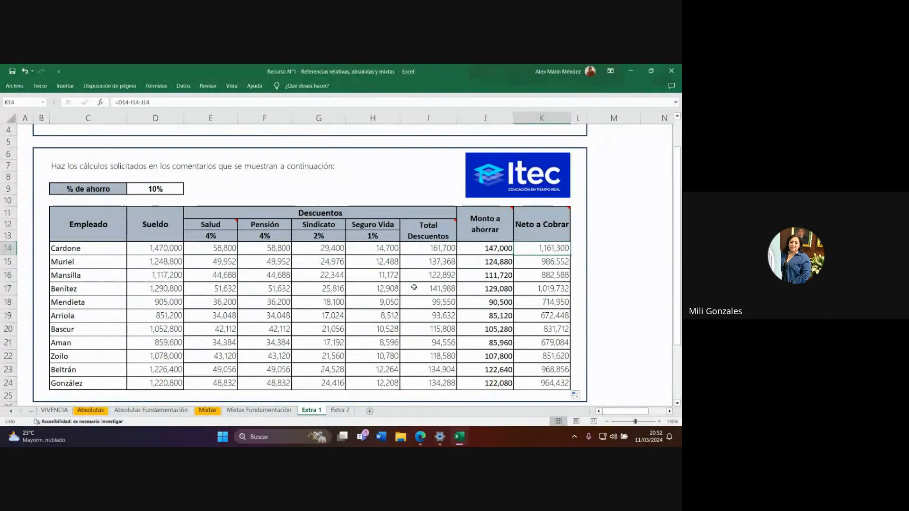
# Open the Extra 2 sheet to review the comments on the Nómina Empleados headings, and save the workbook.
pyautogui.click(340, 411)
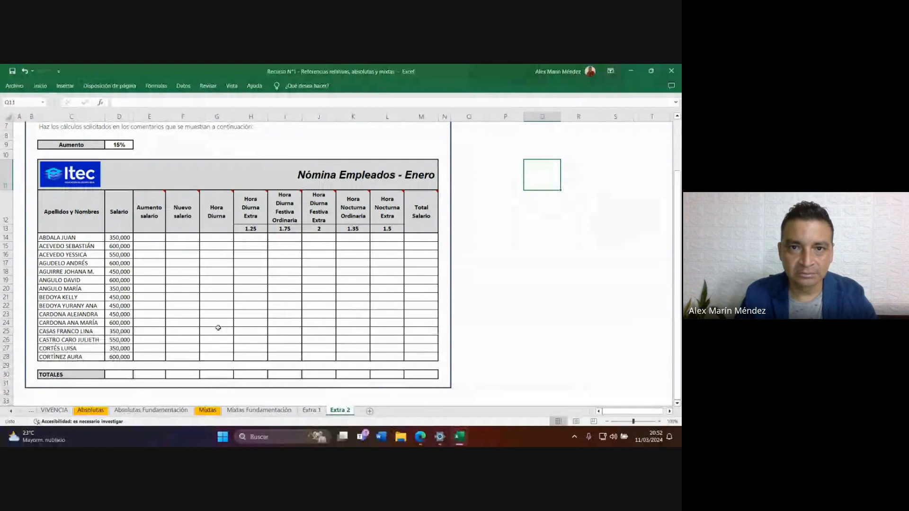
pyautogui.moveTo(154, 197)
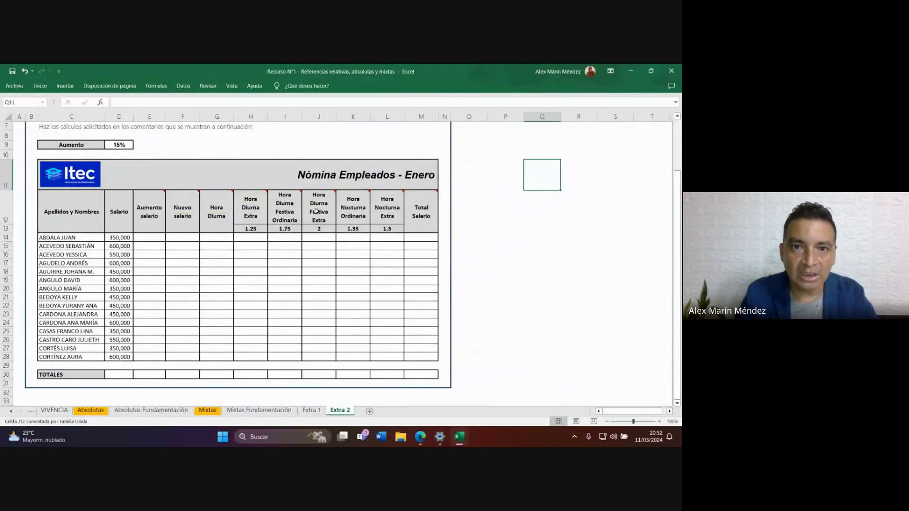
pyautogui.moveTo(288, 205)
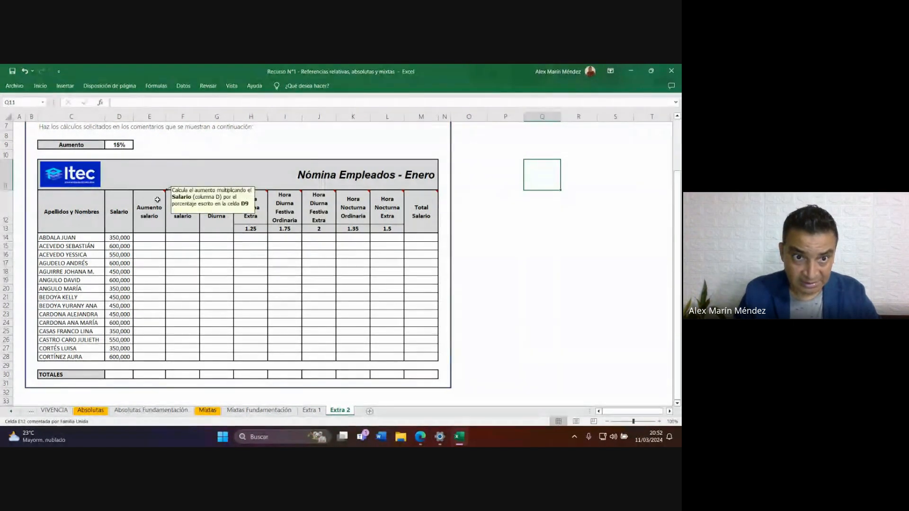
pyautogui.moveTo(428, 197)
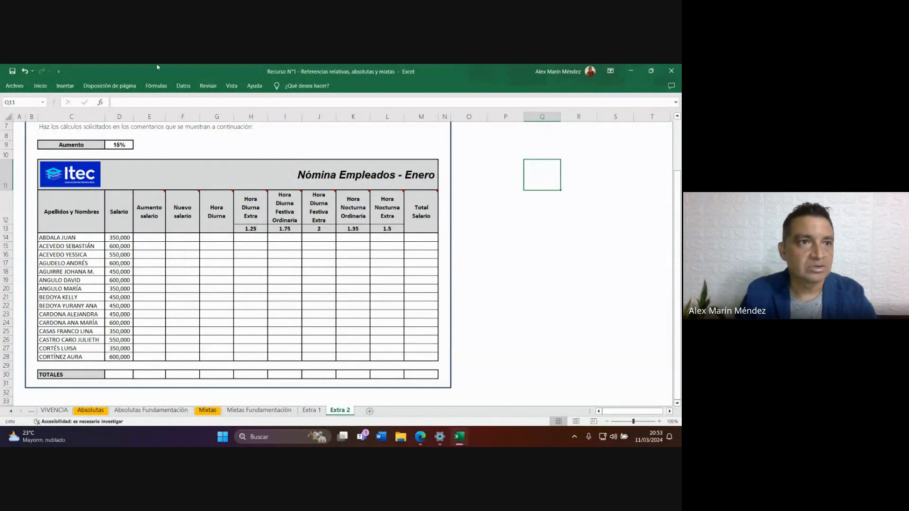
pyautogui.click(13, 72)
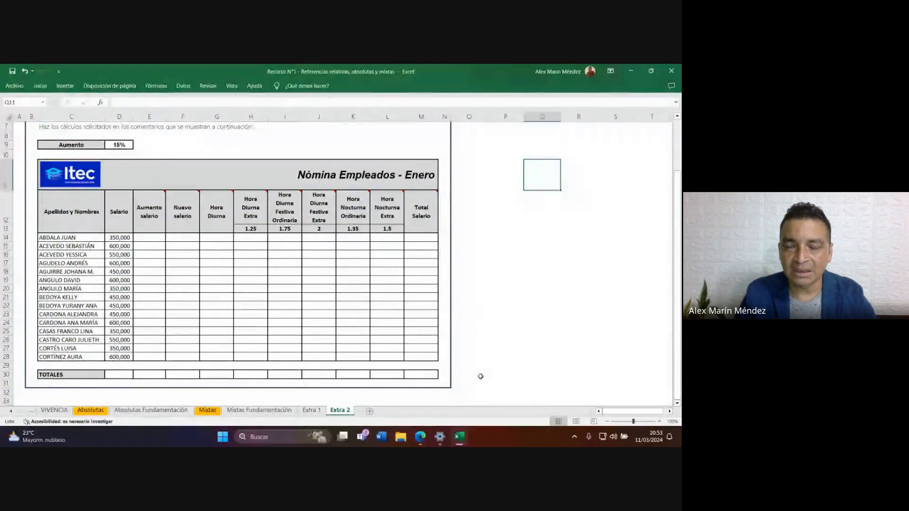
# Switch to the Google Meet call in the browser and open the call messages to check the participants' replies.
pyautogui.moveTo(420, 436)
pyautogui.click(352, 396)
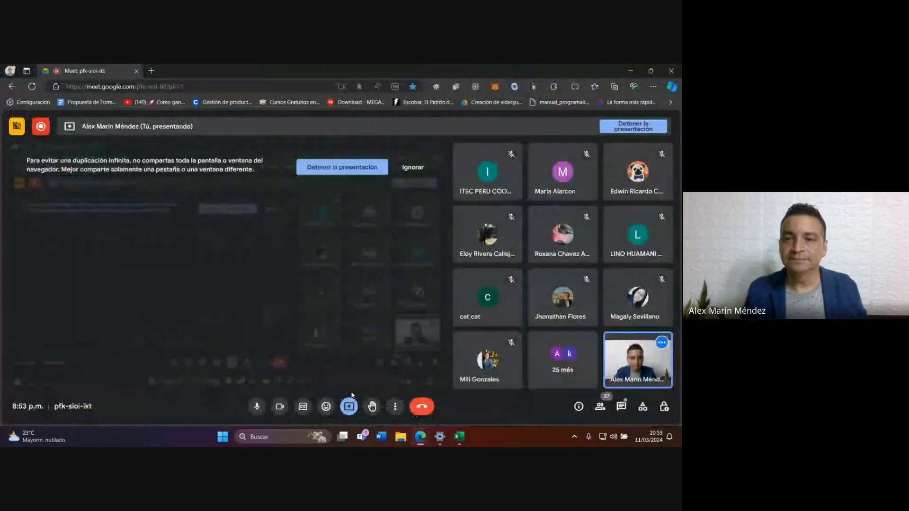
pyautogui.click(621, 406)
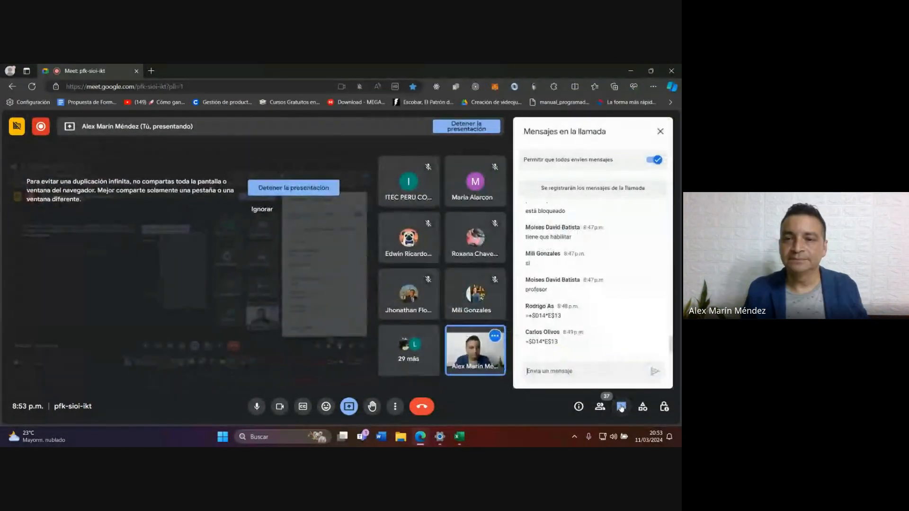
pyautogui.click(542, 374)
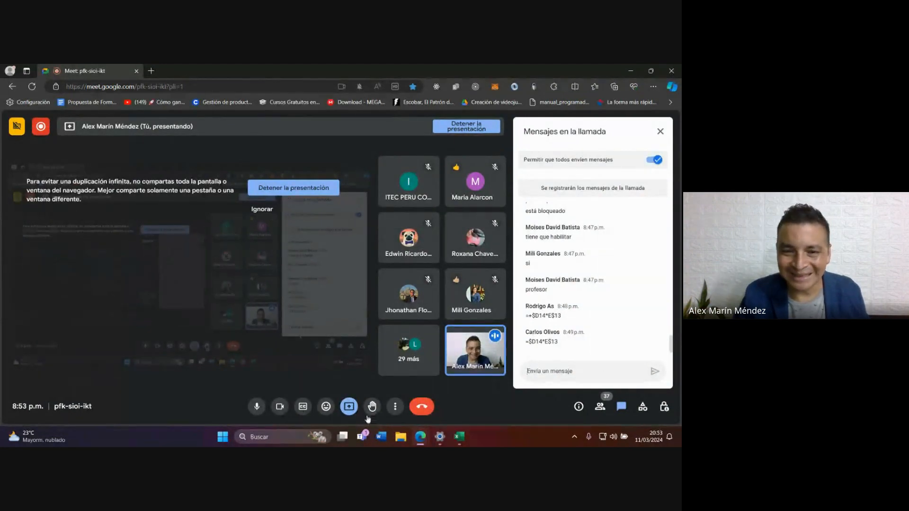
# Switch back to Excel, close the references workbook and open the recent file Recurso N°2 - Funciones lógicas at Ejercicio 1.
pyautogui.click(459, 437)
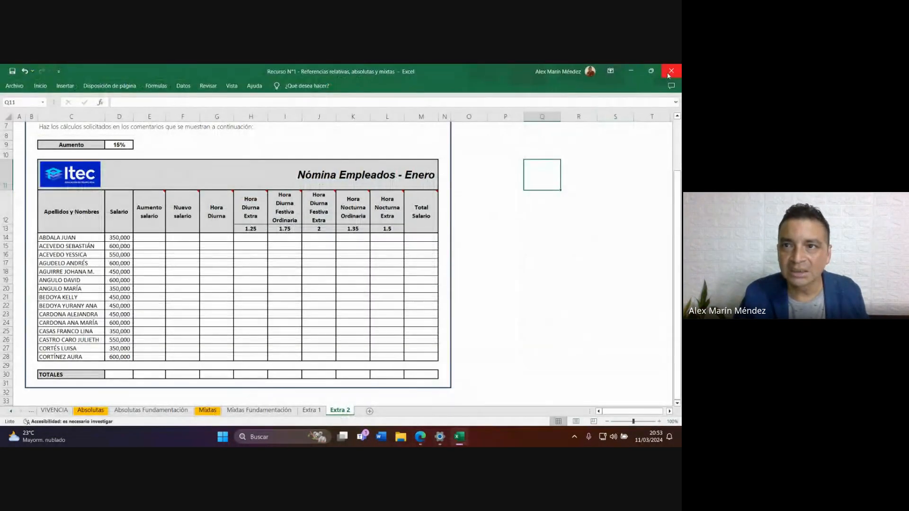
pyautogui.click(668, 75)
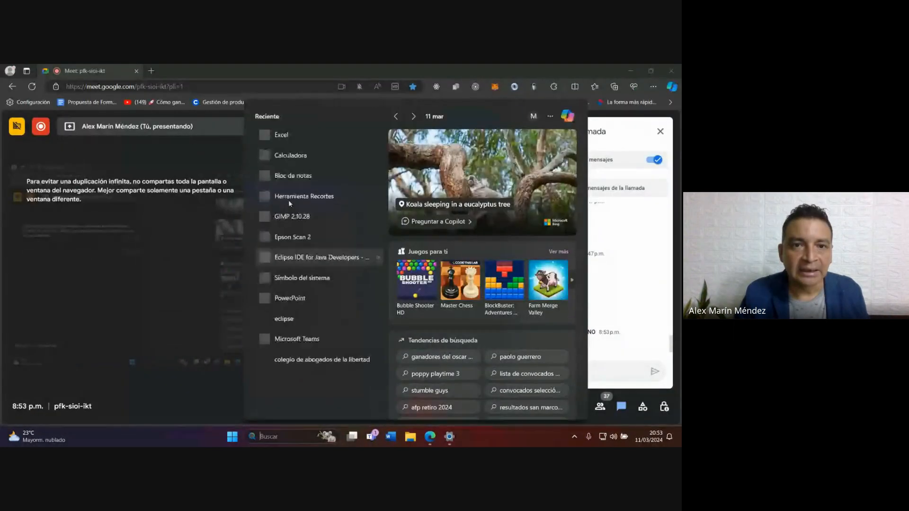
pyautogui.click(277, 135)
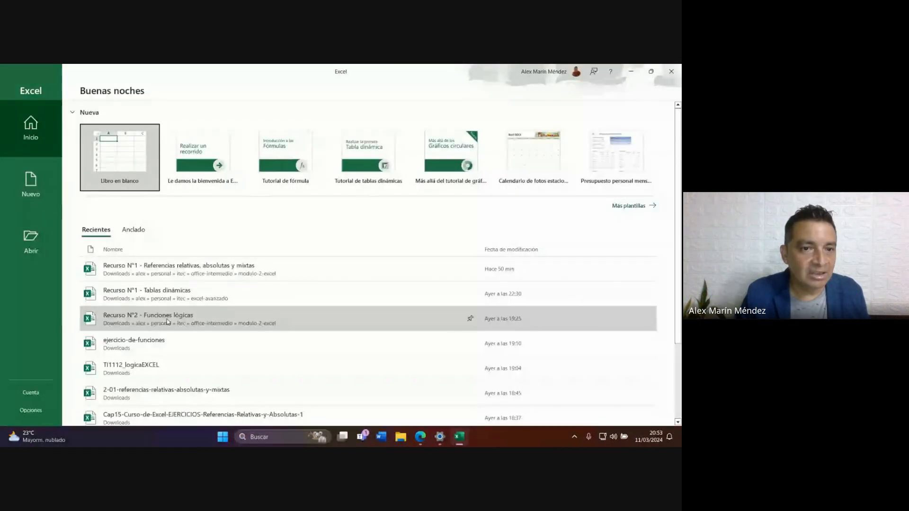
pyautogui.click(189, 316)
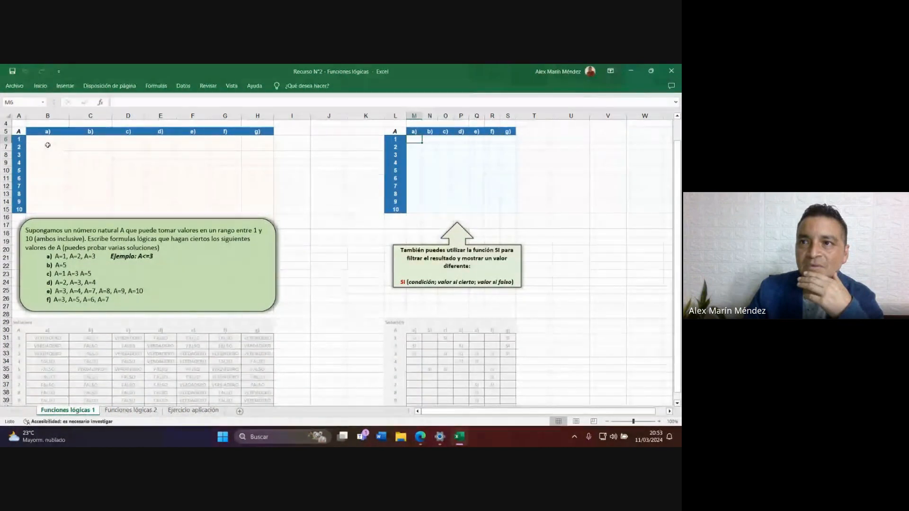
pyautogui.click(45, 141)
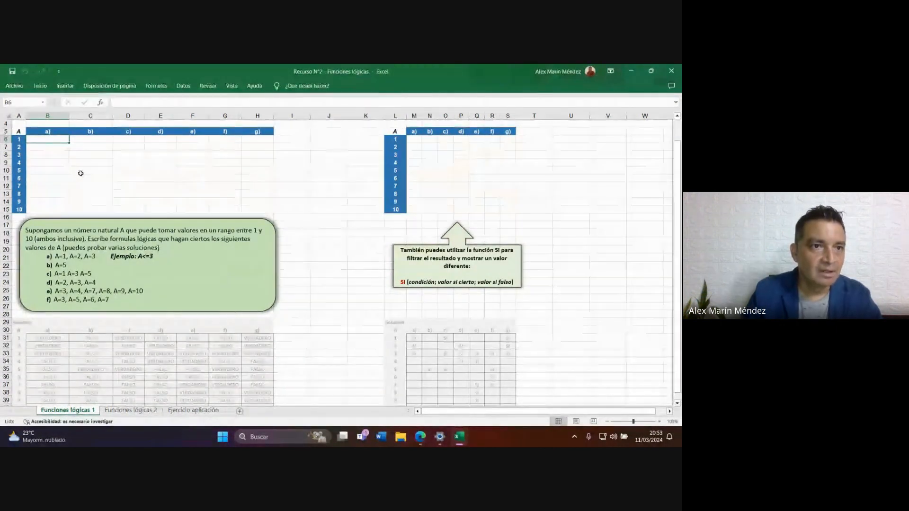
pyautogui.scroll(2, 81, 173)
pyautogui.scroll(2, 101, 174)
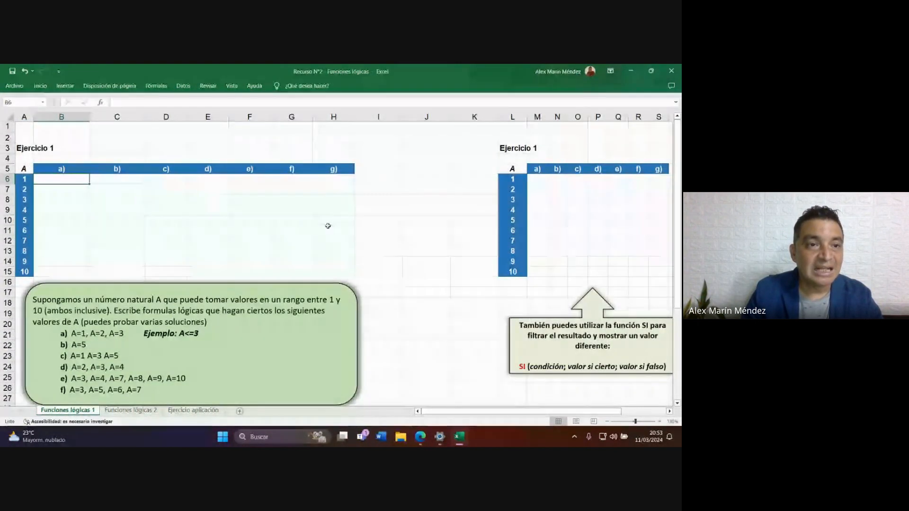
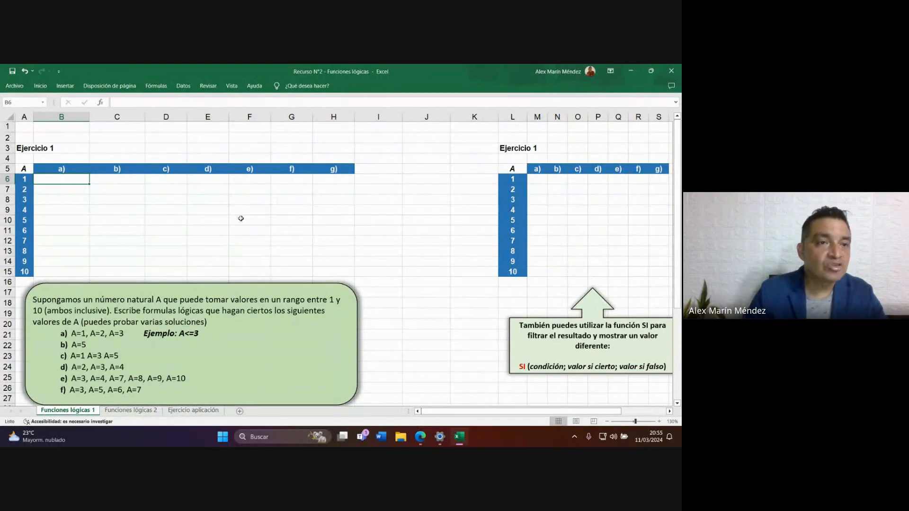
# Examine the Ejercicio 1 grid on Funciones lógicas 1: the A values in A6:A15, rows 6 to 8 and columns a) to c).
pyautogui.click(22, 168)
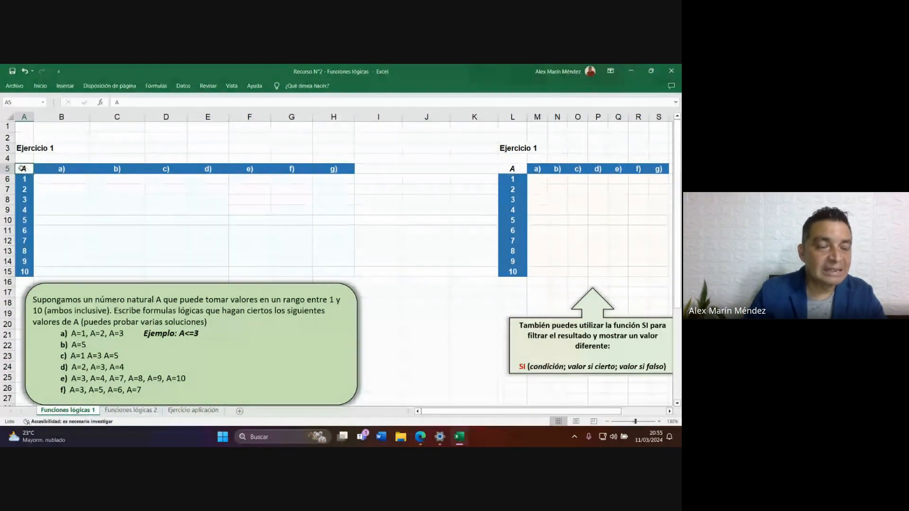
pyautogui.moveTo(24, 179); pyautogui.dragTo(28, 273)
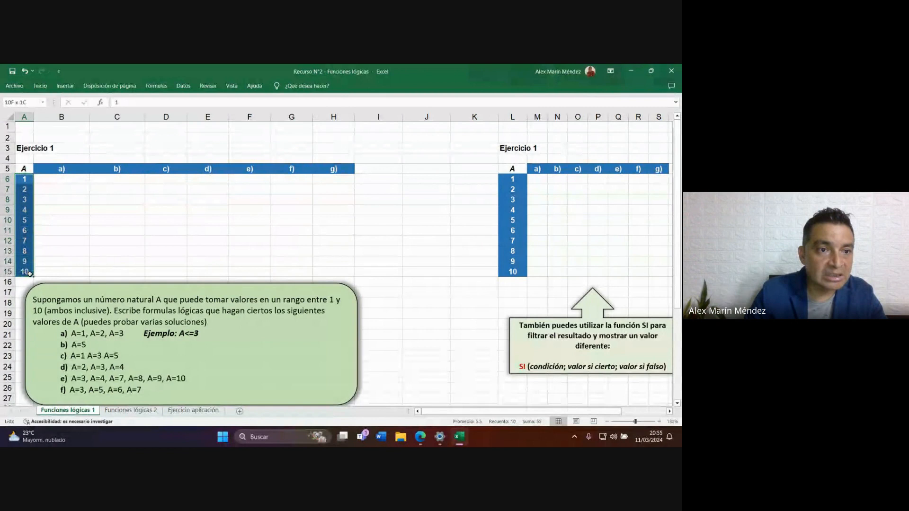
pyautogui.moveTo(8, 179); pyautogui.dragTo(78, 179)
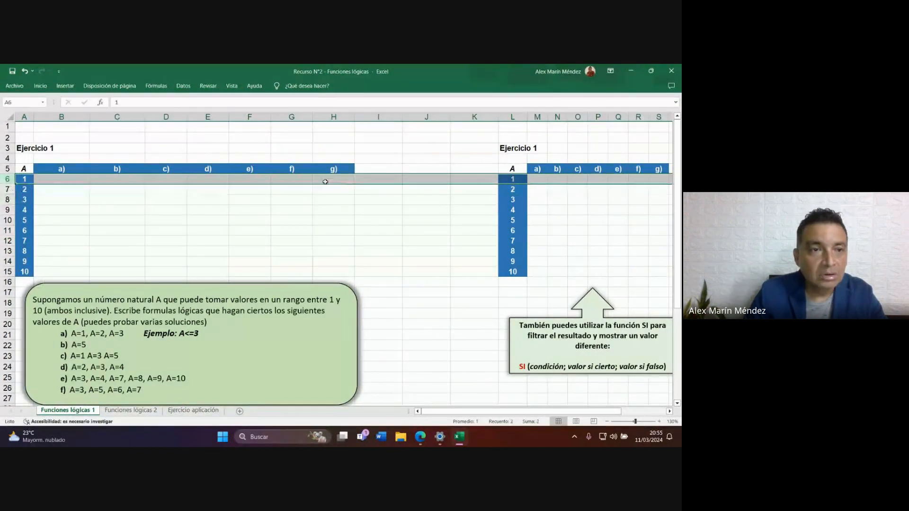
pyautogui.click(8, 189)
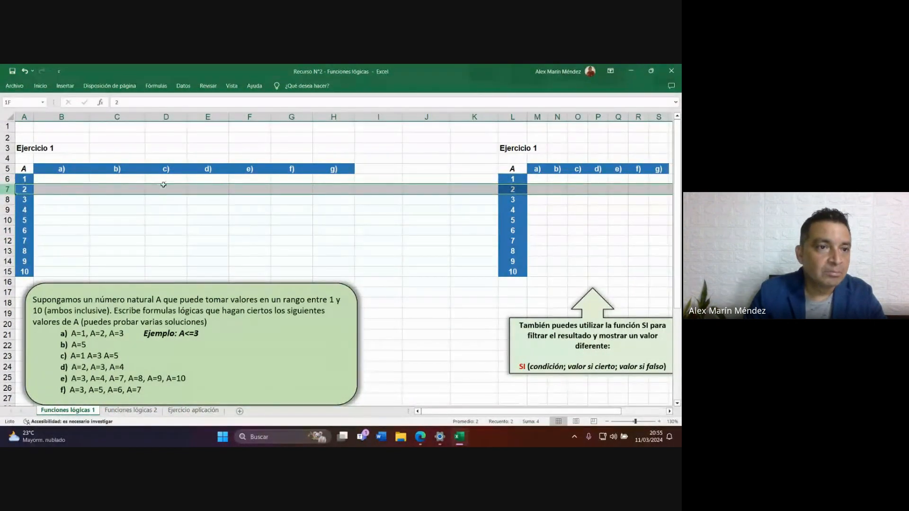
pyautogui.click(7, 199)
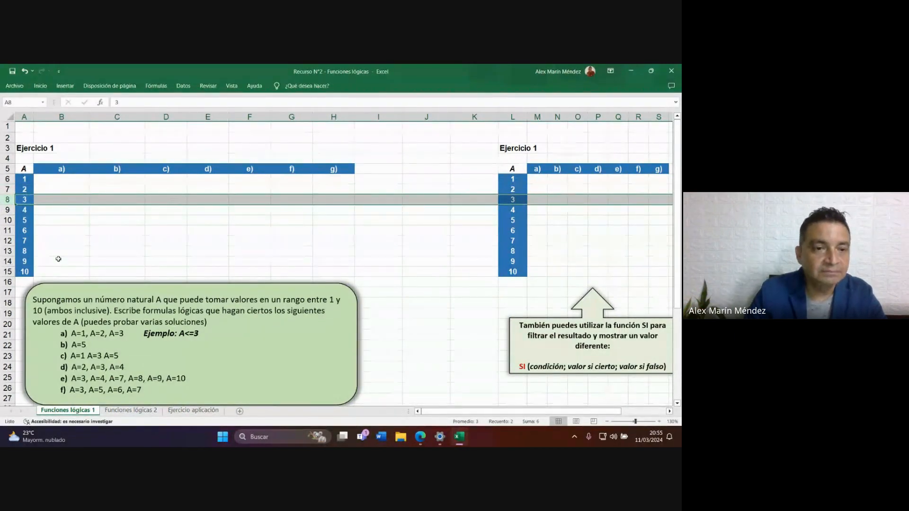
pyautogui.click(70, 180)
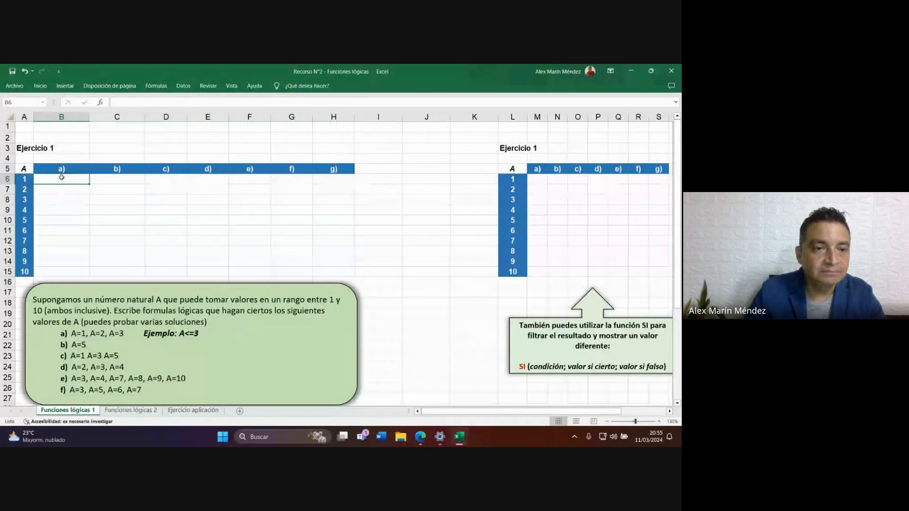
pyautogui.click(72, 116)
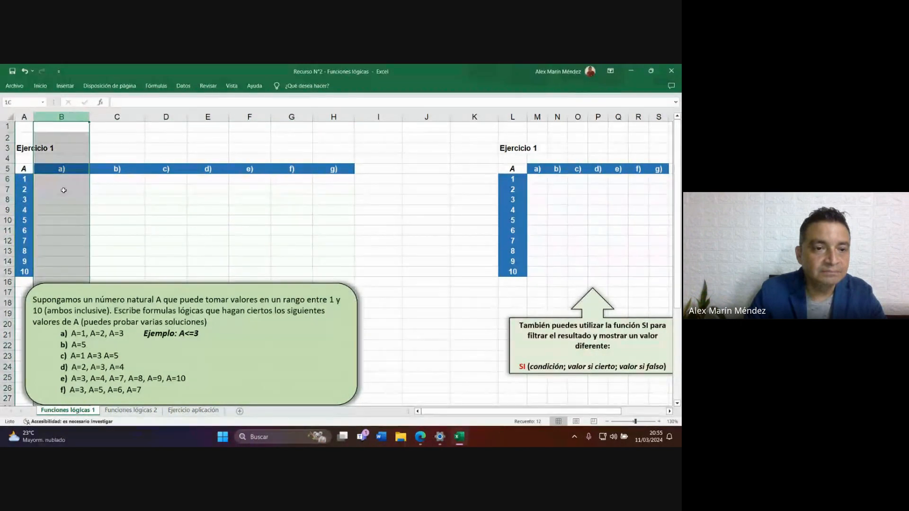
pyautogui.click(129, 117)
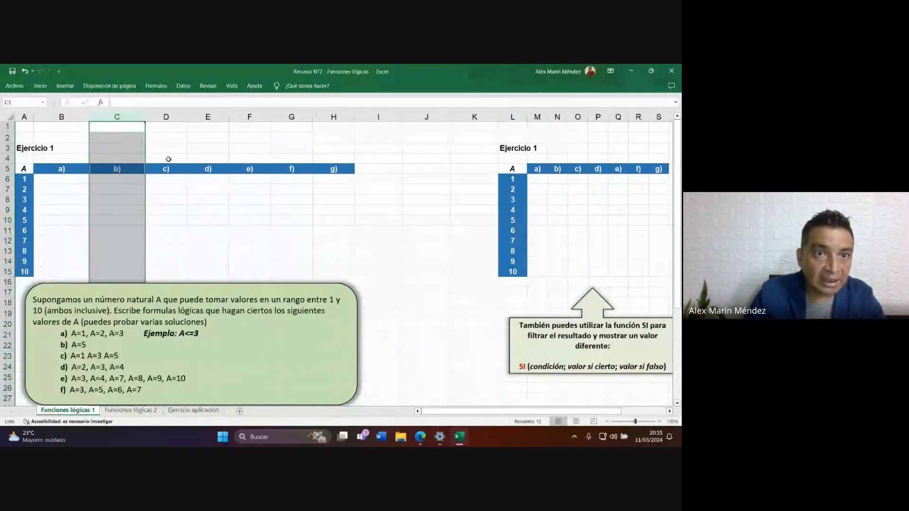
pyautogui.click(166, 117)
pyautogui.click(54, 179)
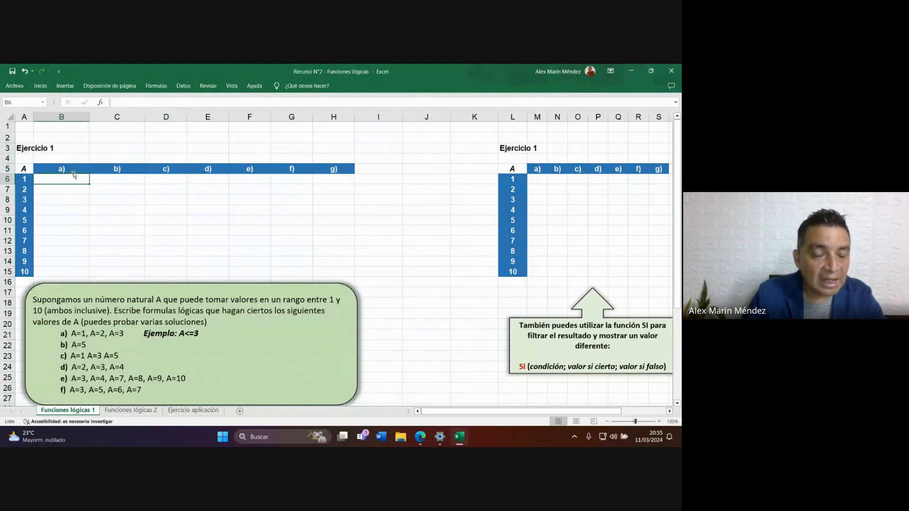
# Enter VERDADERO by hand in cells B6 to B8 of column a) for the A values 1, 2 and 3.
pyautogui.write('verdad')
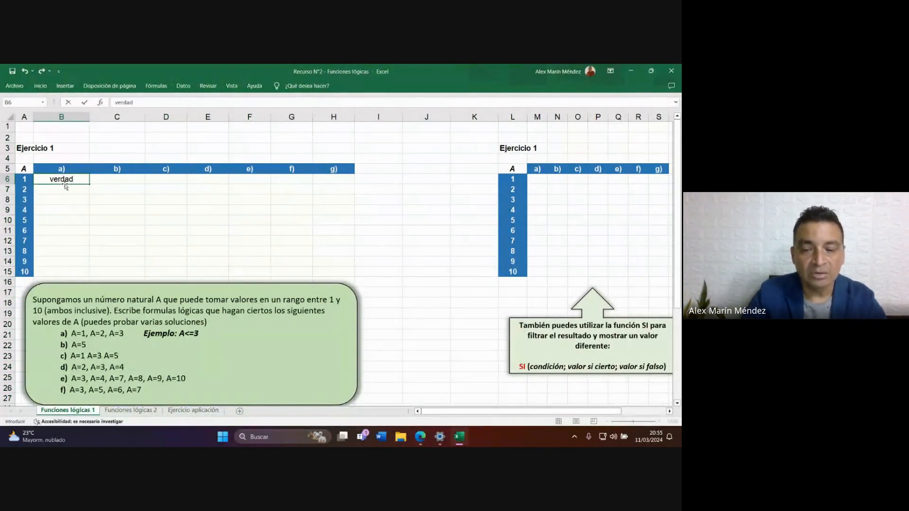
pyautogui.press('BackSpace')
pyautogui.write('VERDADERO')
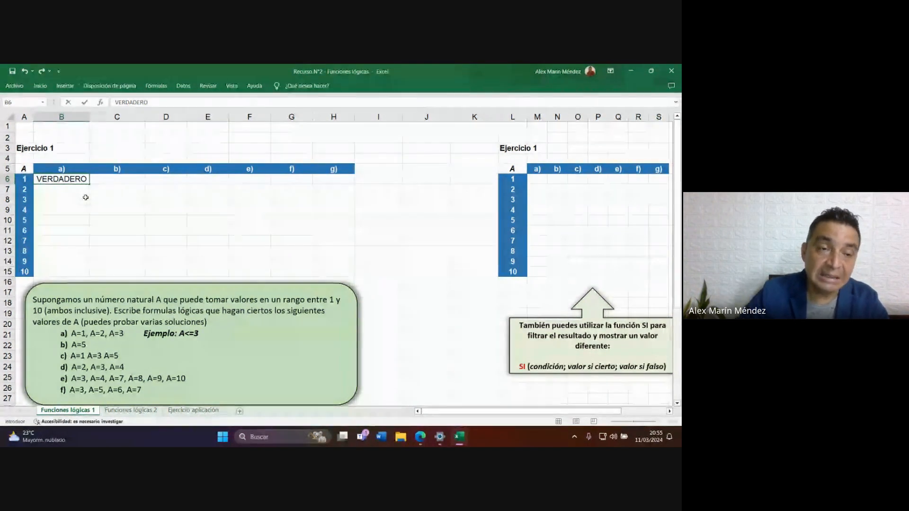
pyautogui.press('Return')
pyautogui.write('VERDADERO')
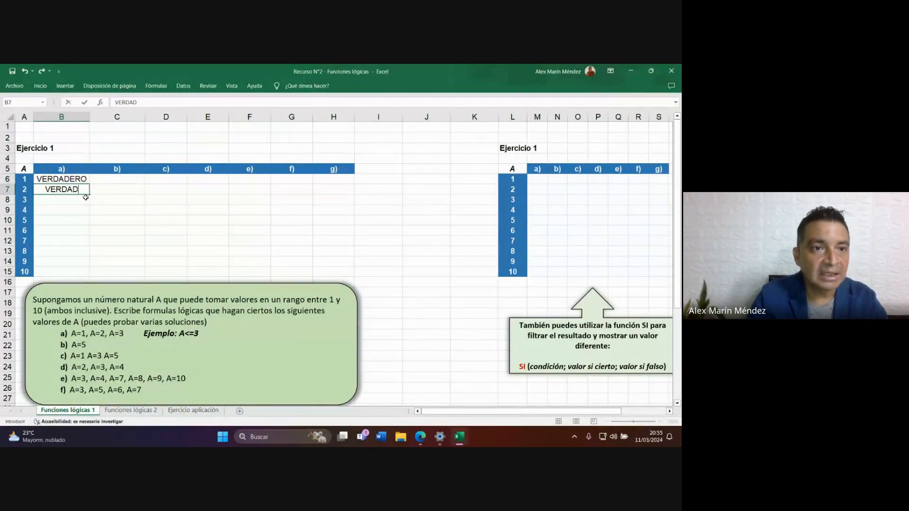
pyautogui.press('Return')
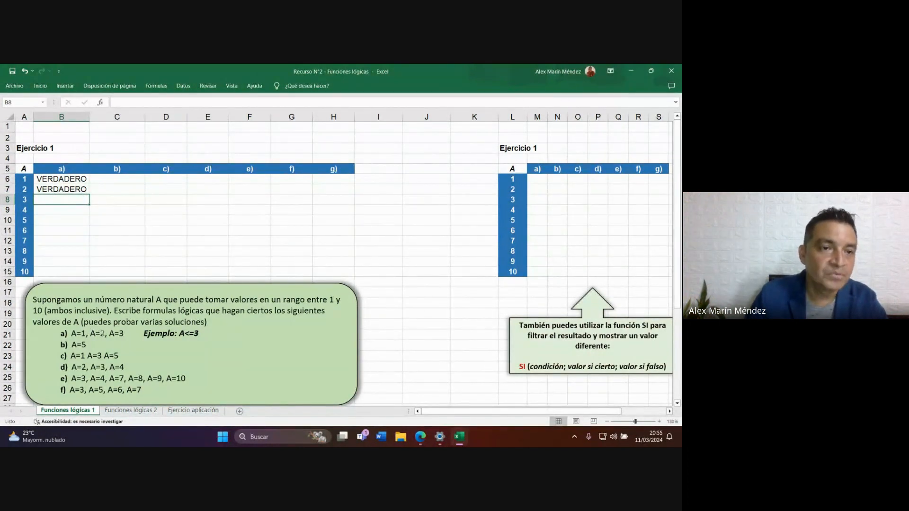
pyautogui.write('VERDADERO')
pyautogui.press('Return')
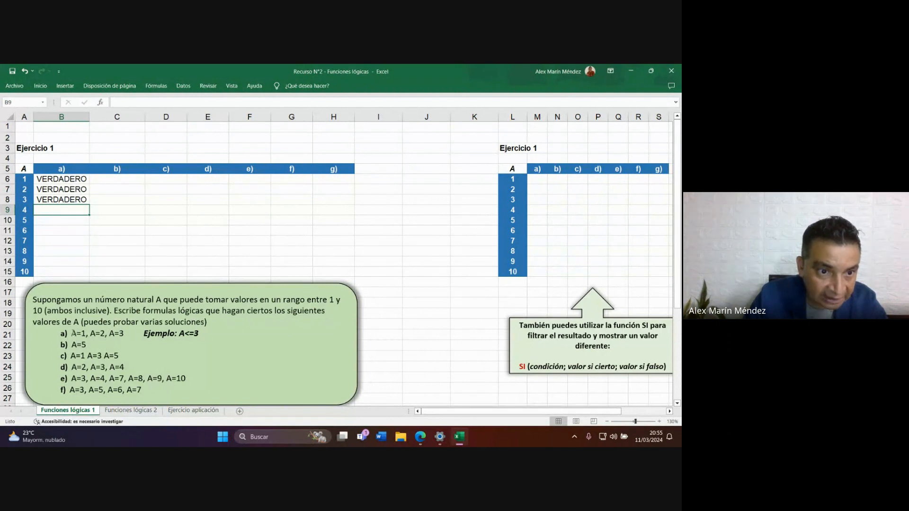
# Fill cells B9 to B15 of column a) by hand with FALSO for the A values 4 to 10.
pyautogui.write('FAL')
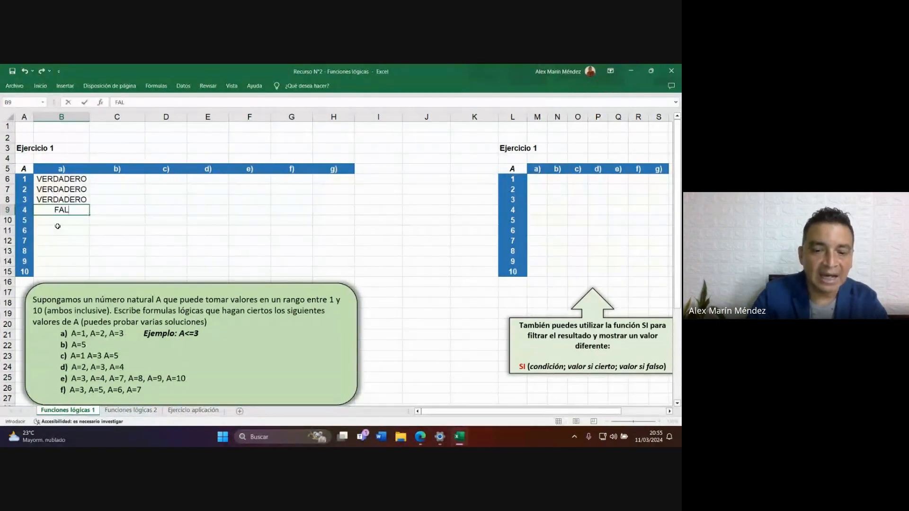
pyautogui.write('SO')
pyautogui.press('Return')
pyautogui.write('FALSO')
pyautogui.press('Return')
pyautogui.write('FALSO')
pyautogui.press('Return')
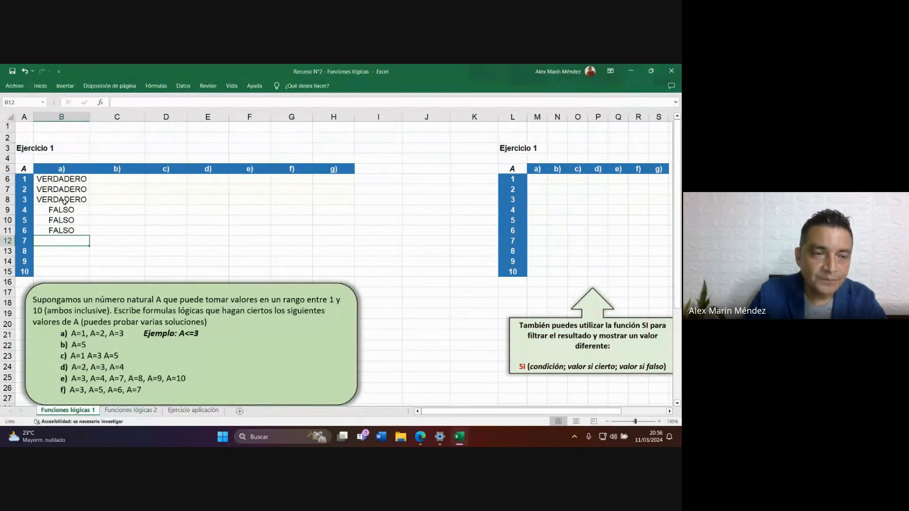
pyautogui.write('FALSO')
pyautogui.press('Return')
pyautogui.write('FALSO')
pyautogui.press('Return')
pyautogui.write('FALSO')
pyautogui.press('Return')
pyautogui.write('FALSO')
pyautogui.press('Return')
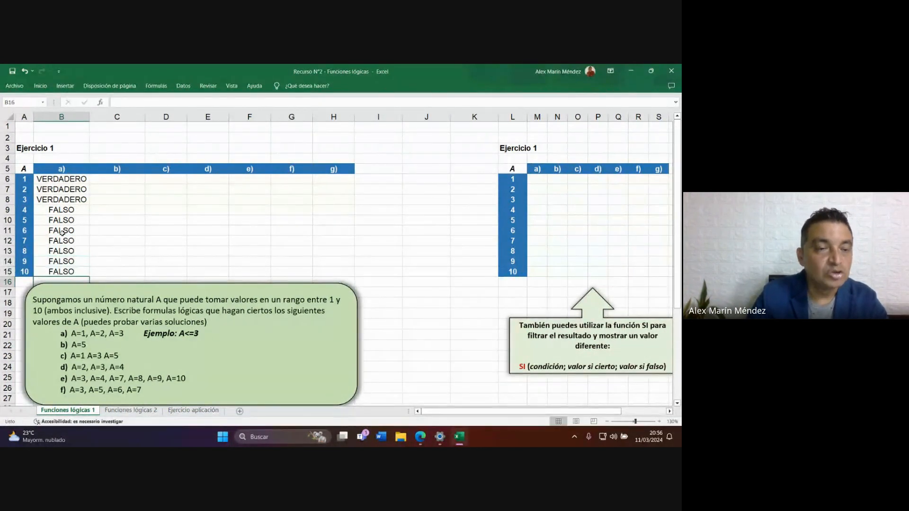
# Replace the entry in B6 with the example condition from the instructions, leaving it as the plain text A<=3.
pyautogui.click(76, 179)
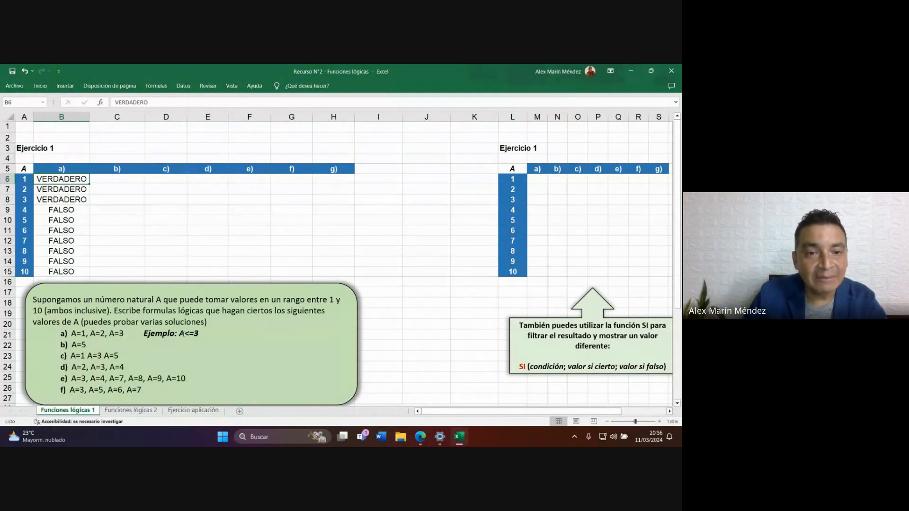
pyautogui.moveTo(180, 333); pyautogui.dragTo(199, 329)
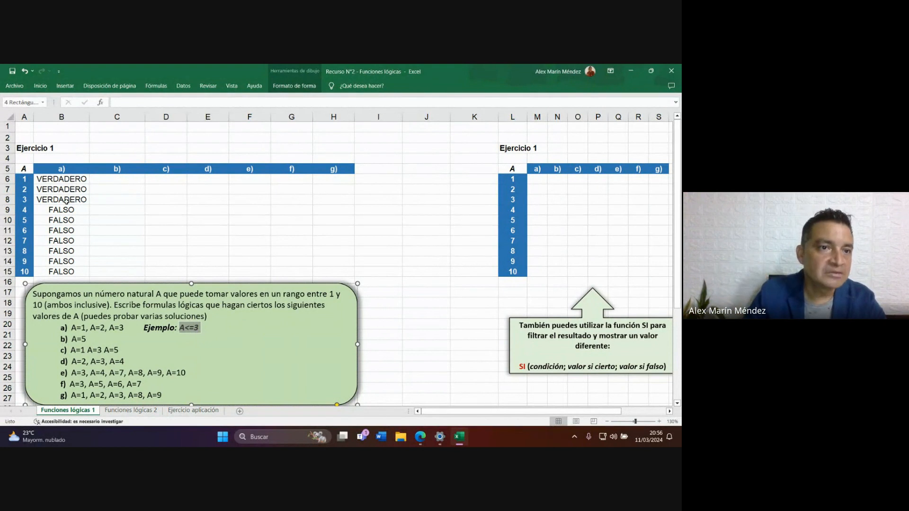
pyautogui.click(67, 180)
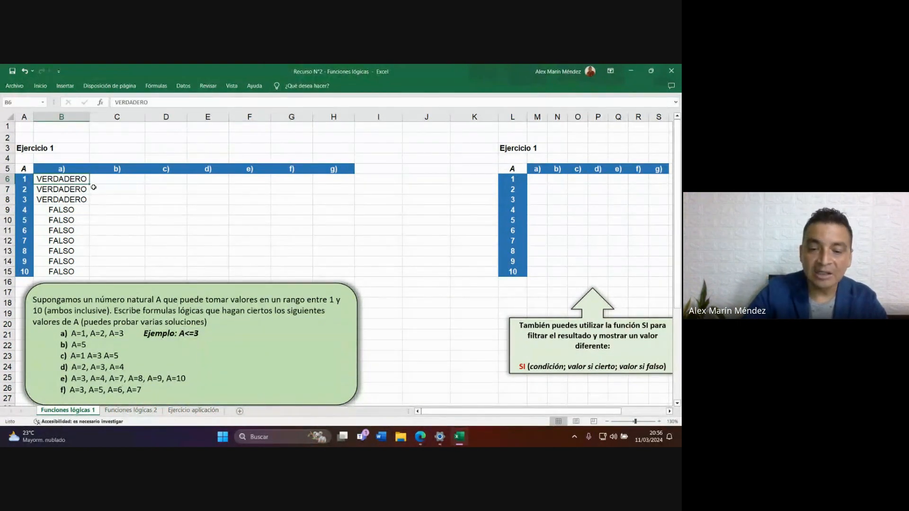
pyautogui.write('=A<=3')
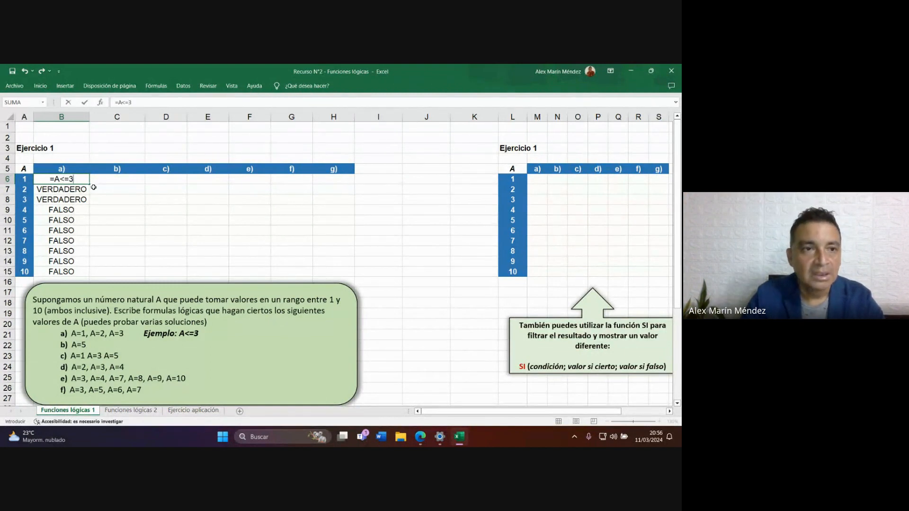
pyautogui.press('Return')
pyautogui.press('Up')
pyautogui.click(118, 101)
pyautogui.press('BackSpace')
pyautogui.press('Return')
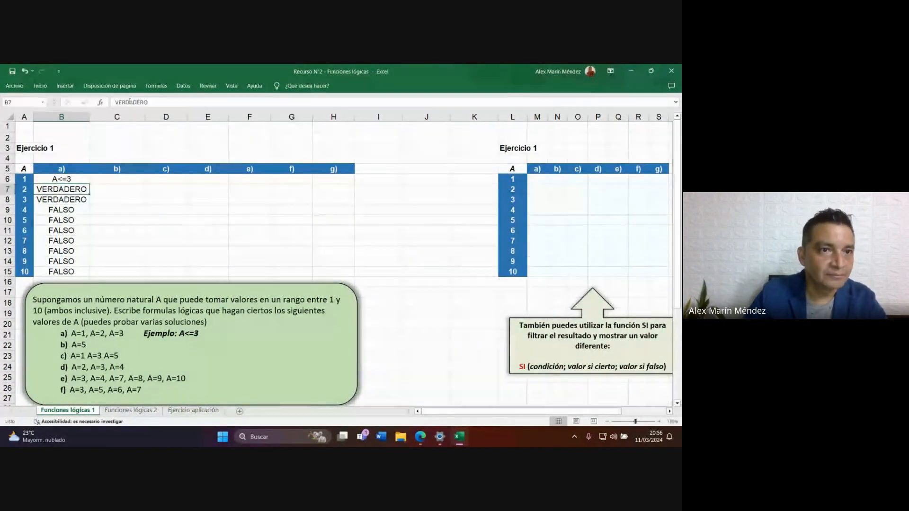
# Turn the text in B6 into the logical formula =A6<=3, referencing the A value in the same row.
pyautogui.click(71, 181)
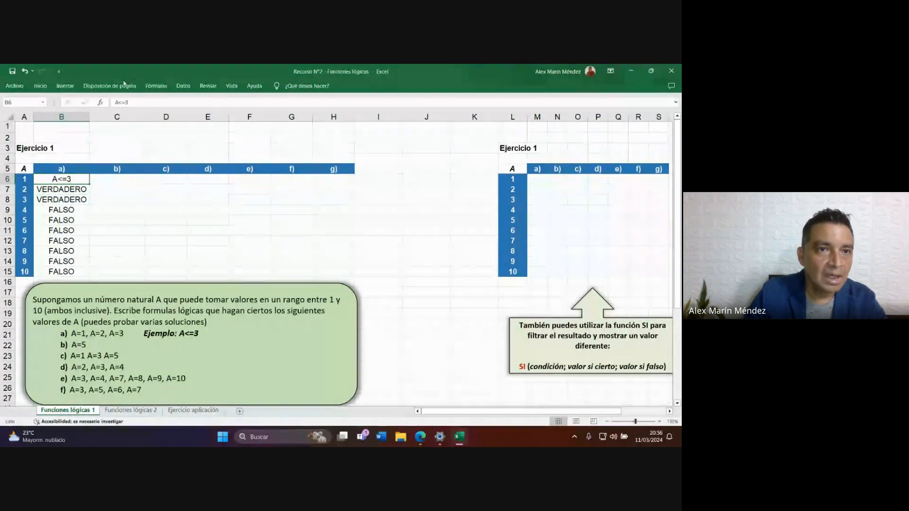
pyautogui.press('F2')
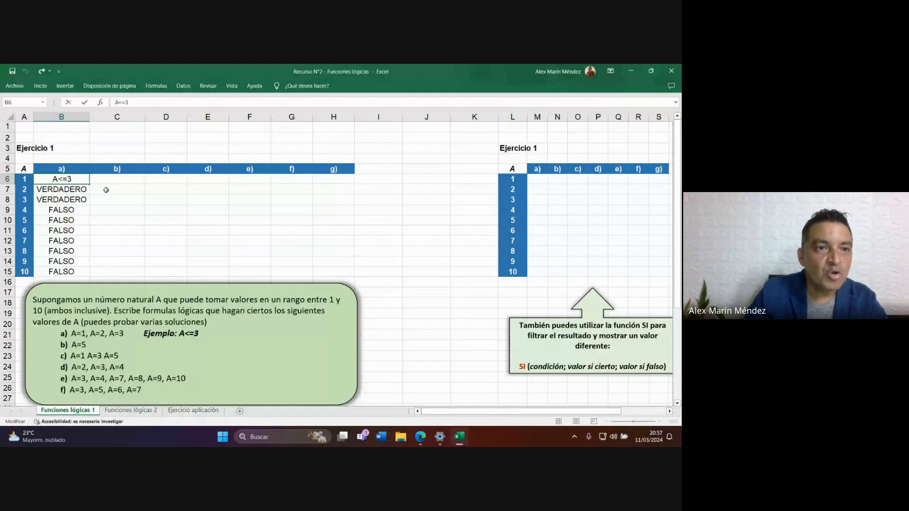
pyautogui.press('Home')
pyautogui.write('=')
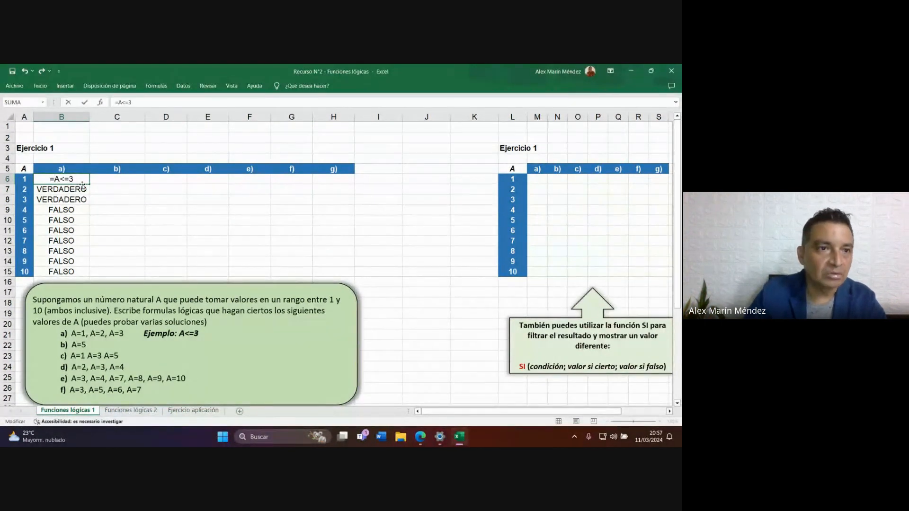
pyautogui.press('Delete')
pyautogui.click(24, 180)
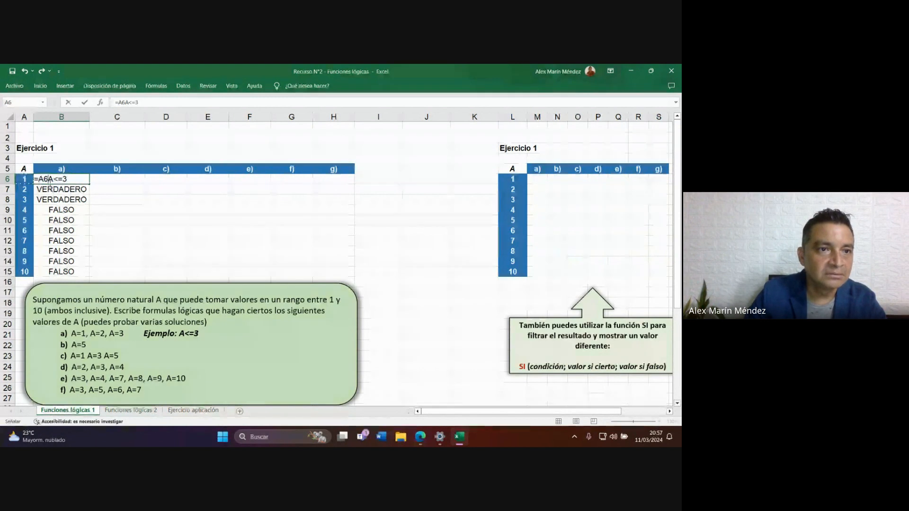
pyautogui.press('Return')
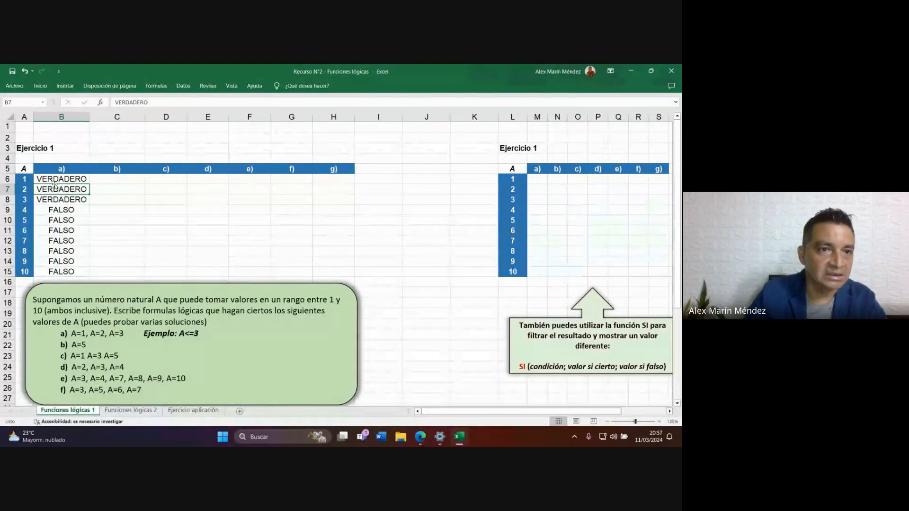
# Clear the hand-entered values in B7:B15 and fill the B6 formula down to B15.
pyautogui.moveTo(67, 192); pyautogui.dragTo(74, 269)
pyautogui.press('BackSpace')
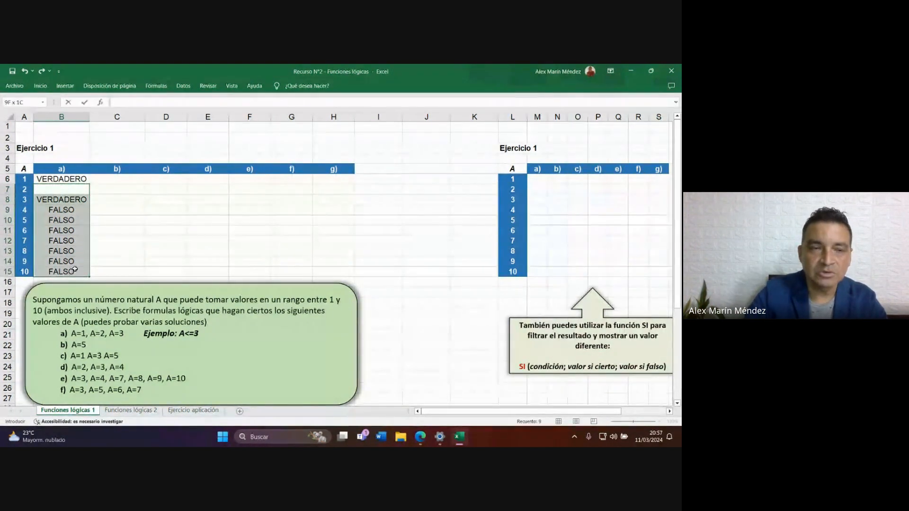
pyautogui.press('Escape')
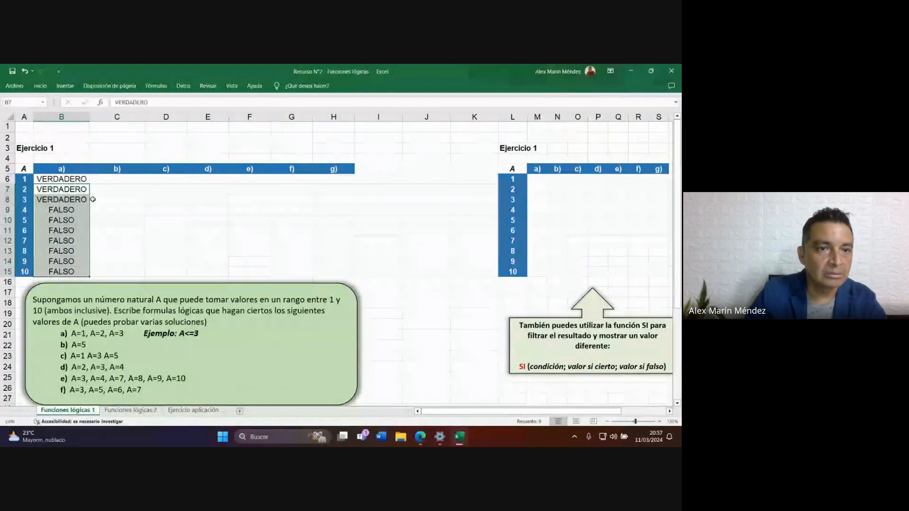
pyautogui.press('Delete')
pyautogui.click(78, 181)
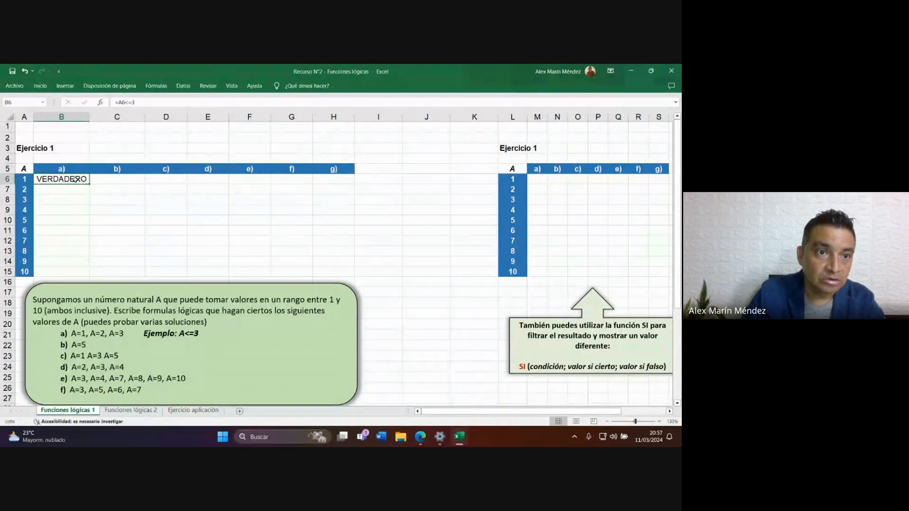
pyautogui.moveTo(89, 185); pyautogui.dragTo(79, 278)
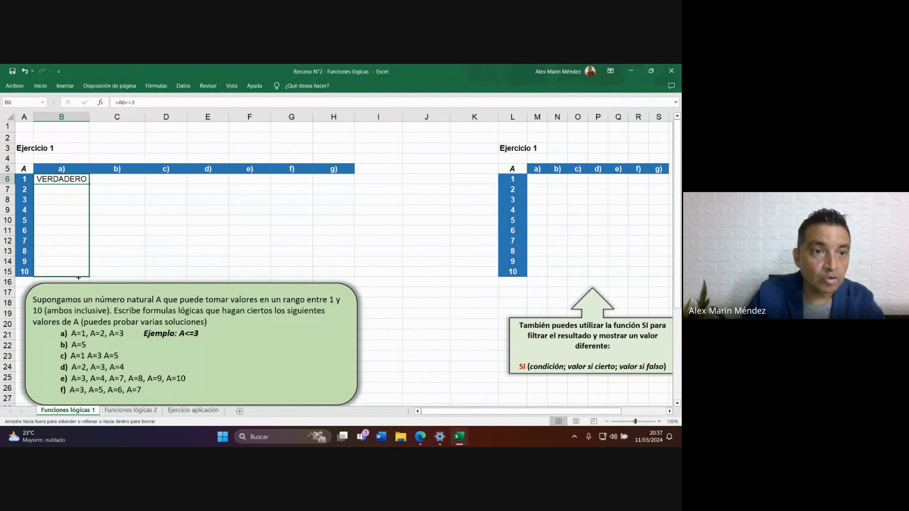
pyautogui.moveTo(78, 278); pyautogui.dragTo(78, 277)
pyautogui.press('Down')
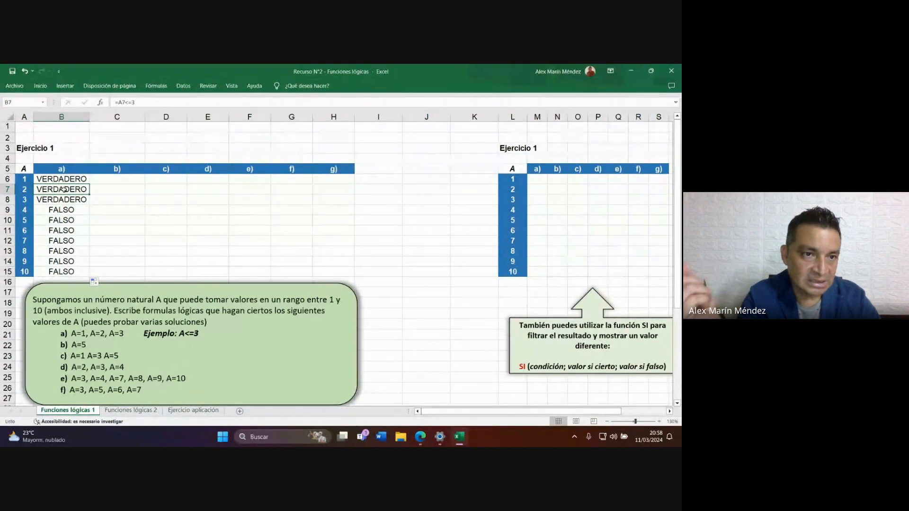
# Enter =A6=5 in C6 for column b), fill it down to C15 and check the formula in C10.
pyautogui.click(118, 180)
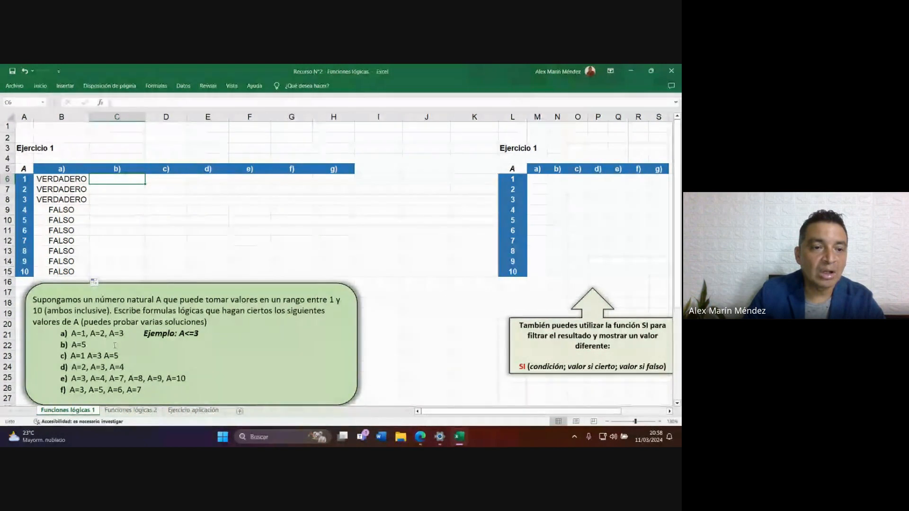
pyautogui.write('=')
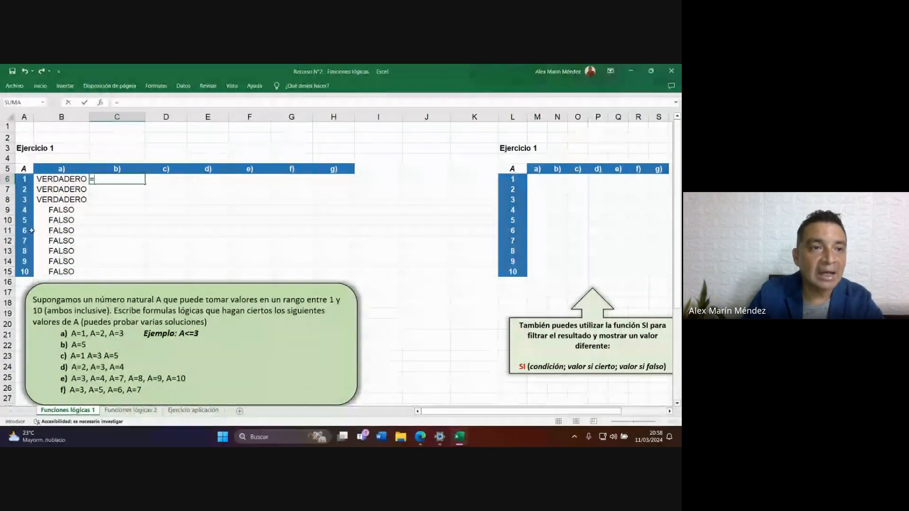
pyautogui.click(25, 180)
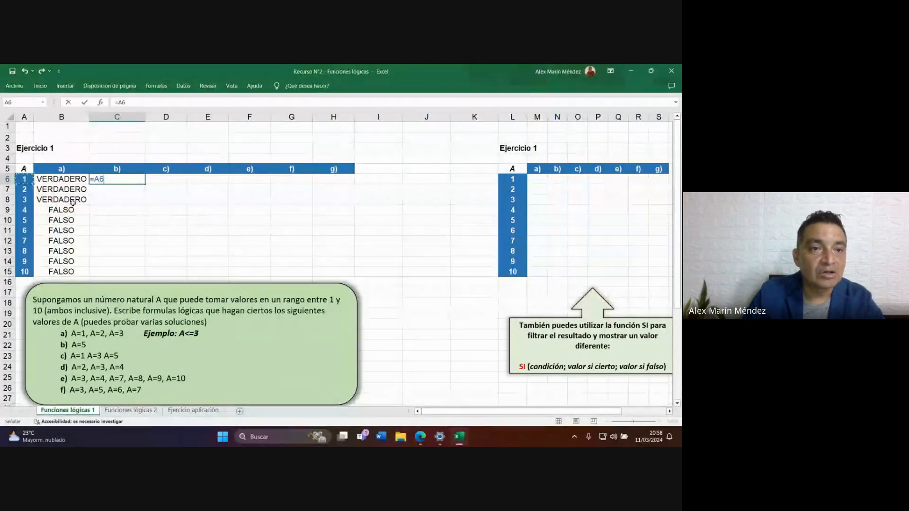
pyautogui.write('=5')
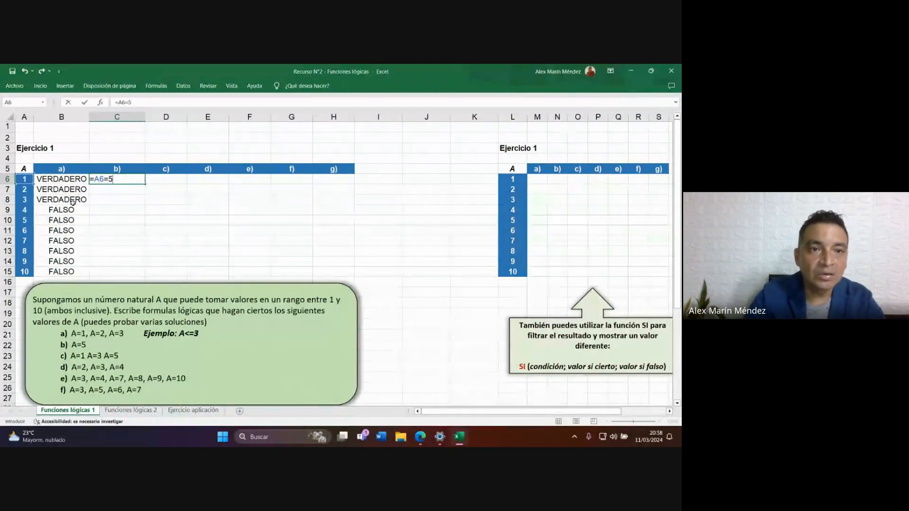
pyautogui.press('Return')
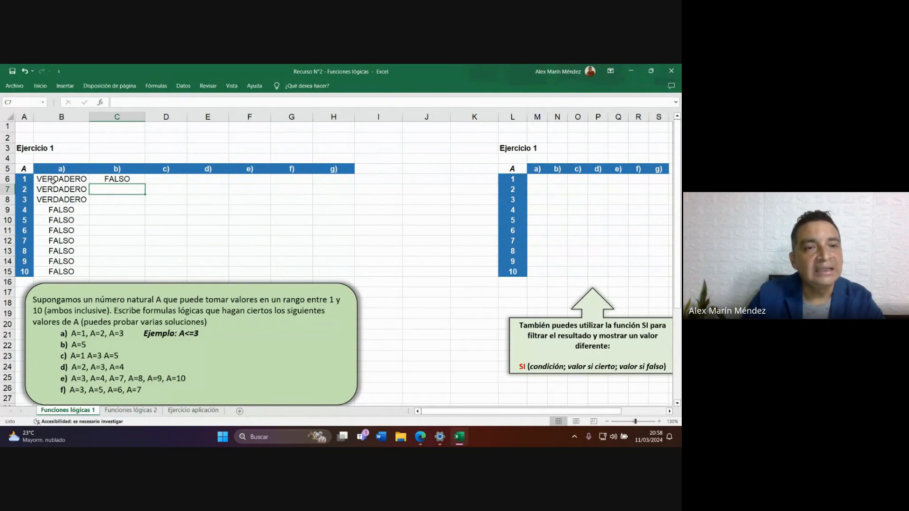
pyautogui.click(116, 179)
pyautogui.doubleClick(145, 184)
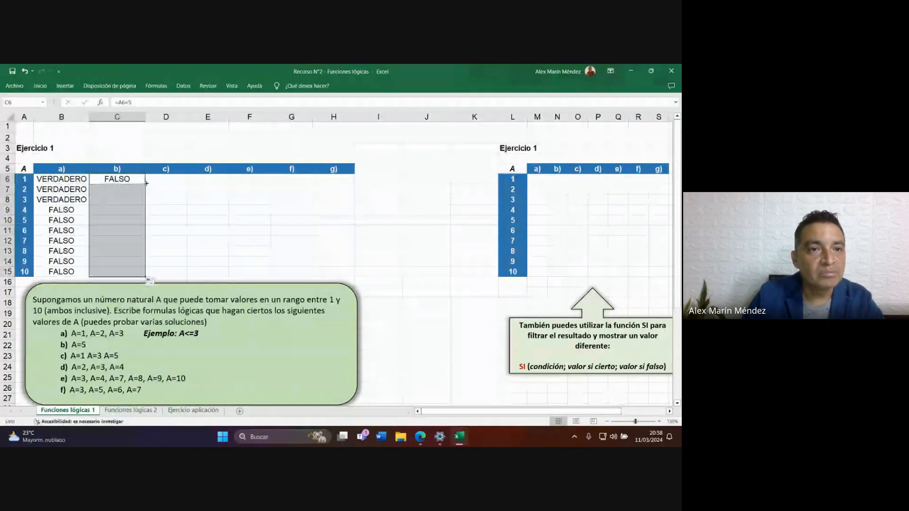
pyautogui.click(134, 221)
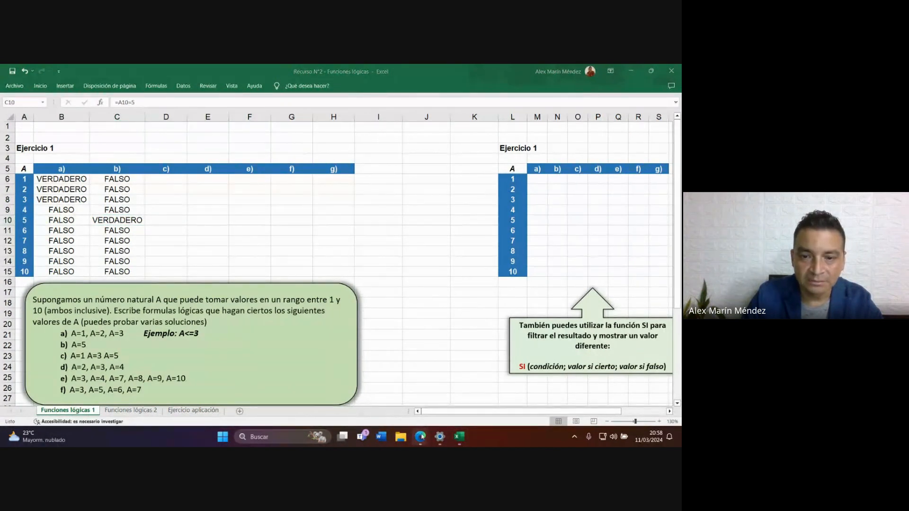
# Switch to the Google Meet call in the browser to check the participants' messages, and return to Excel.
pyautogui.moveTo(421, 436)
pyautogui.click(373, 407)
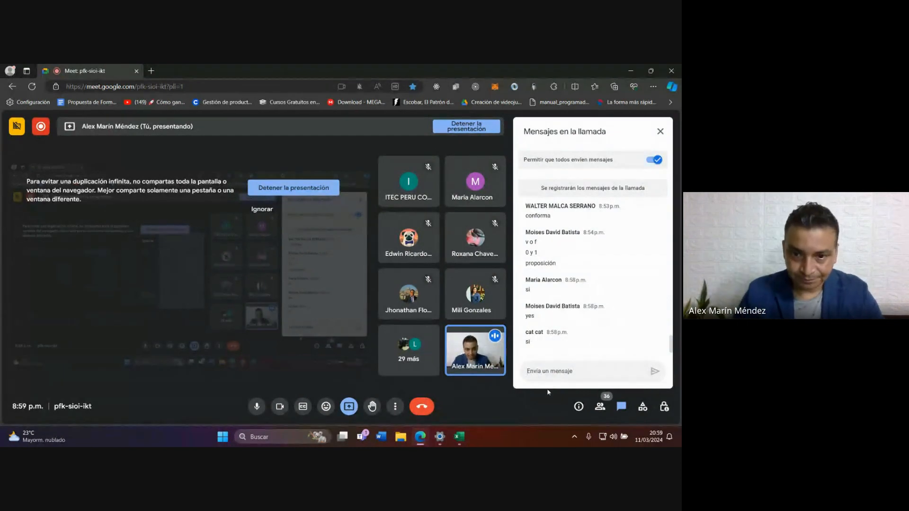
pyautogui.click(458, 435)
# Start the column c) formula in D6 with the O function and A6=1 as its first condition.
pyautogui.click(165, 180)
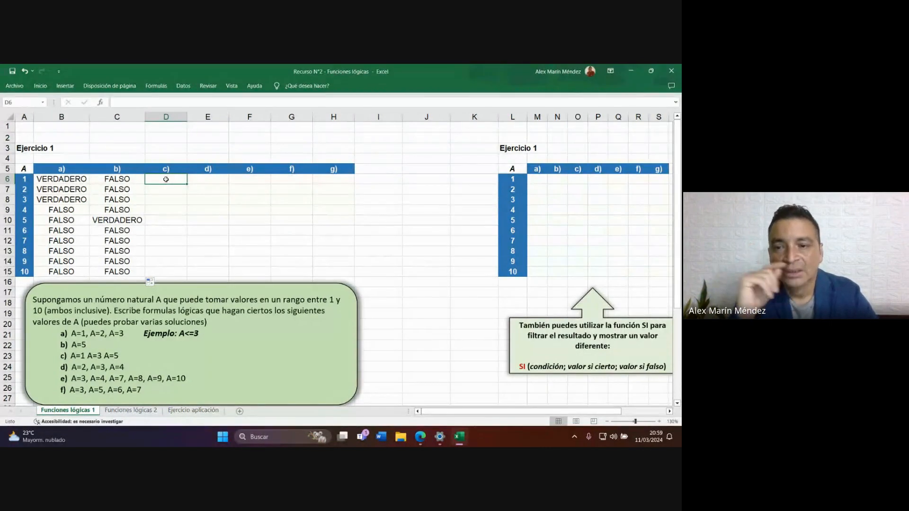
pyautogui.write('=')
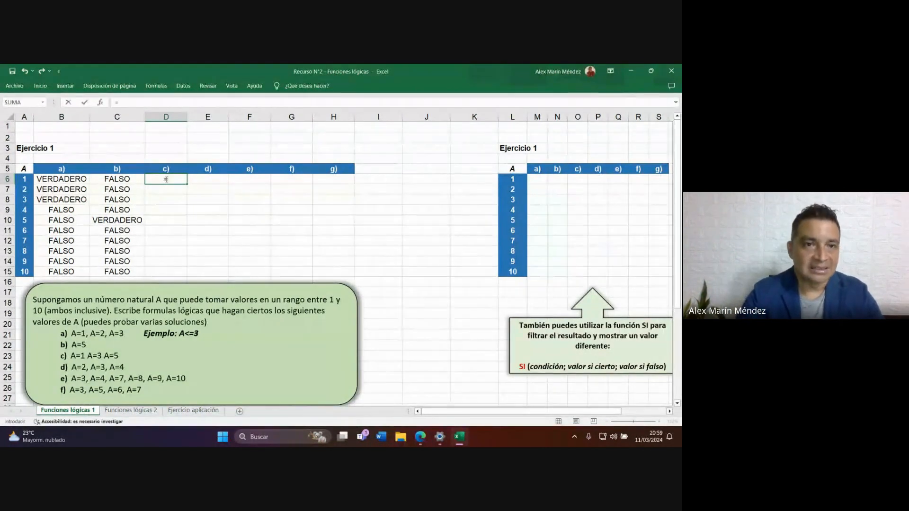
pyautogui.click(24, 180)
pyautogui.write('=1')
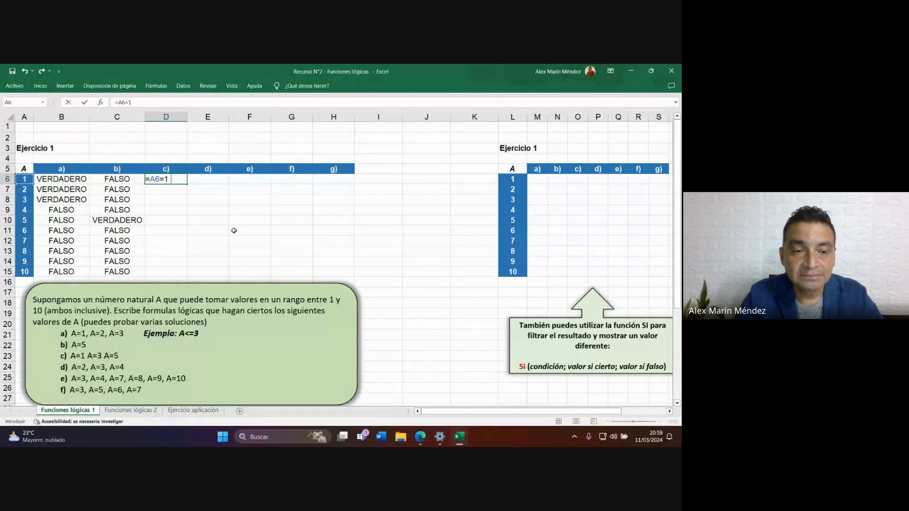
pyautogui.press('Return')
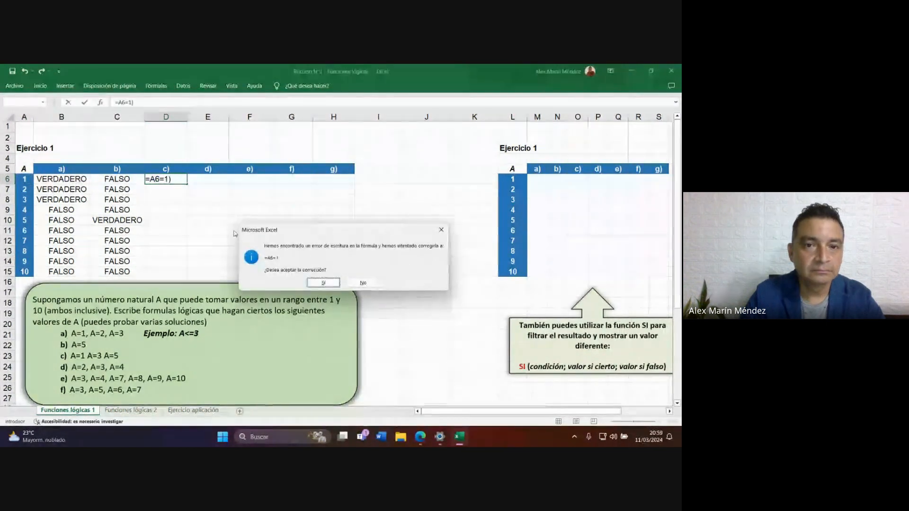
pyautogui.press('n')
pyautogui.press('Return')
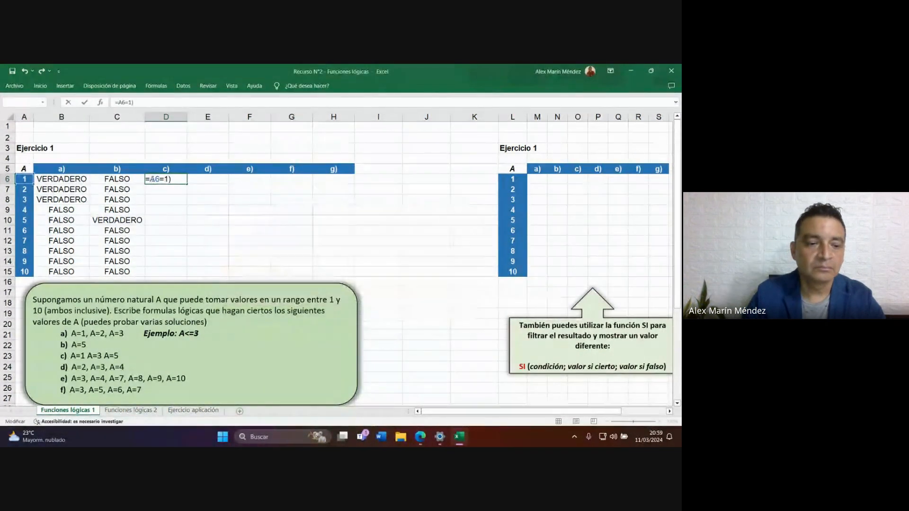
pyautogui.write('(')
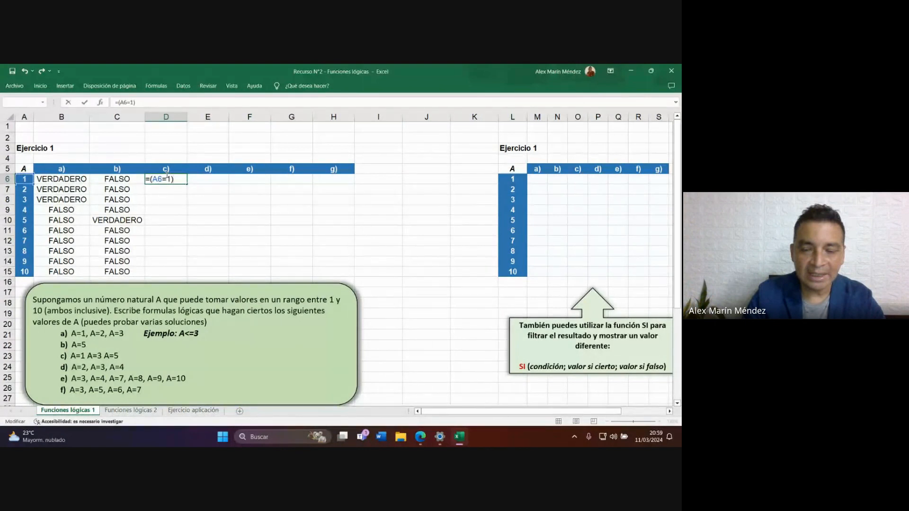
pyautogui.write('O')
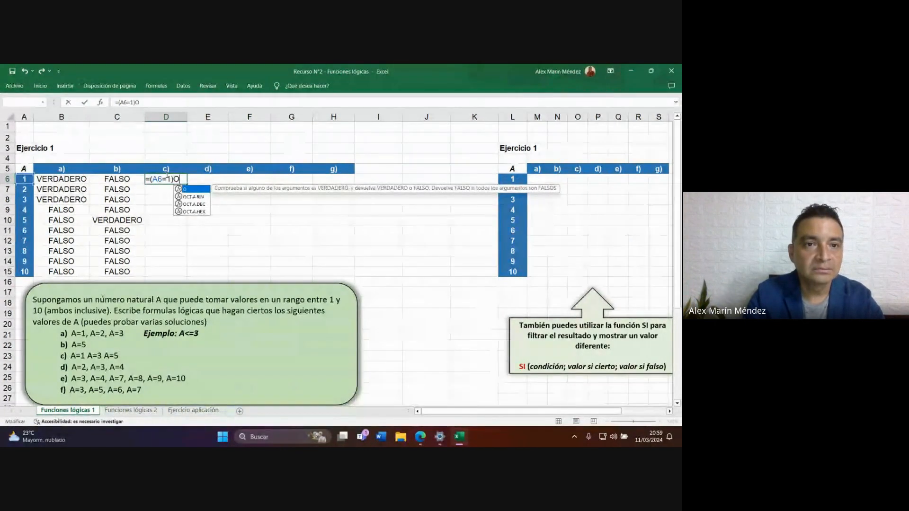
pyautogui.press('BackSpace')
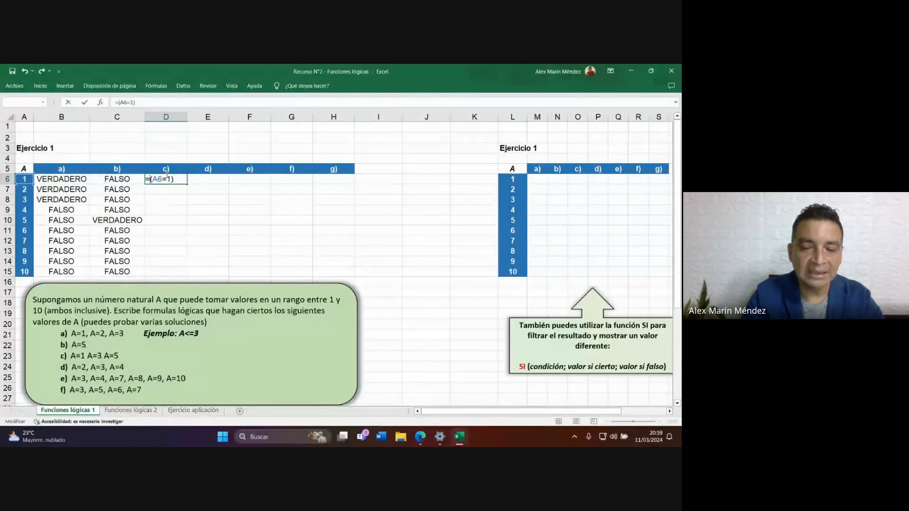
pyautogui.write('O')
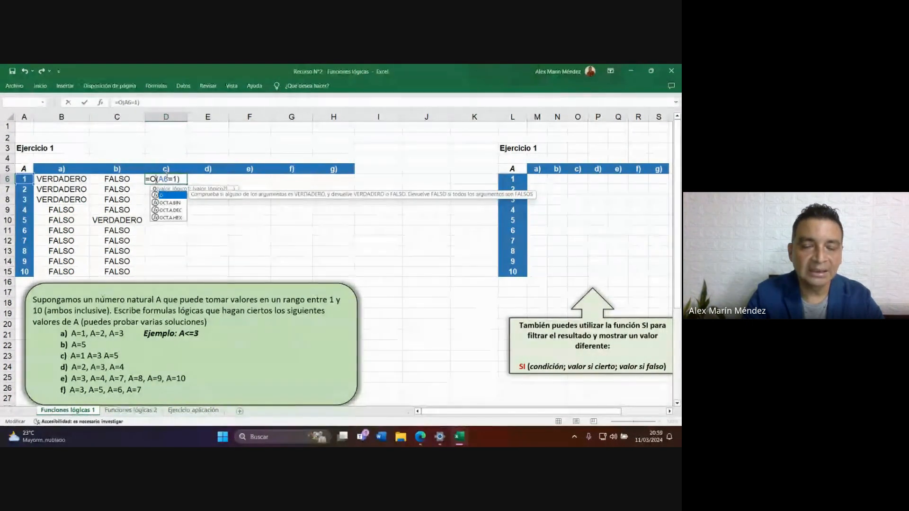
pyautogui.press('Escape')
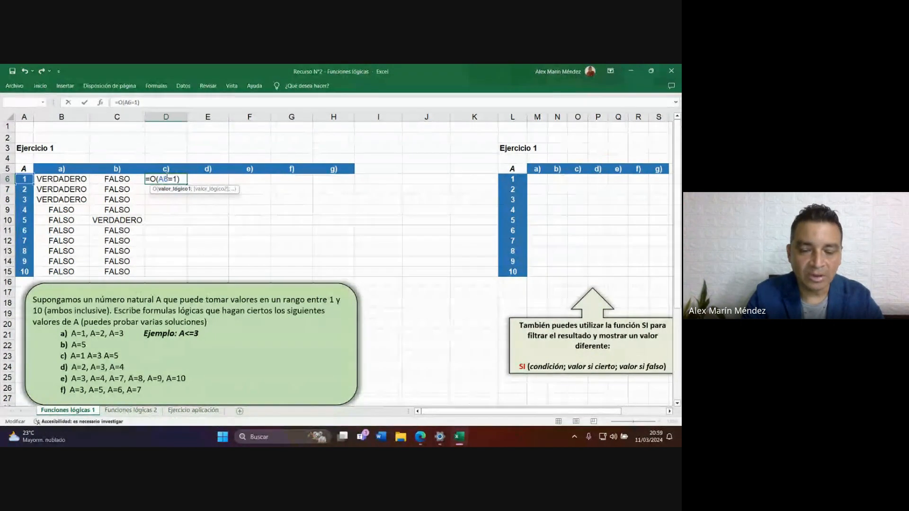
# Complete the D6 formula as =O(A6=1;A6=3;A6=5) and fill it down to D15.
pyautogui.write(';')
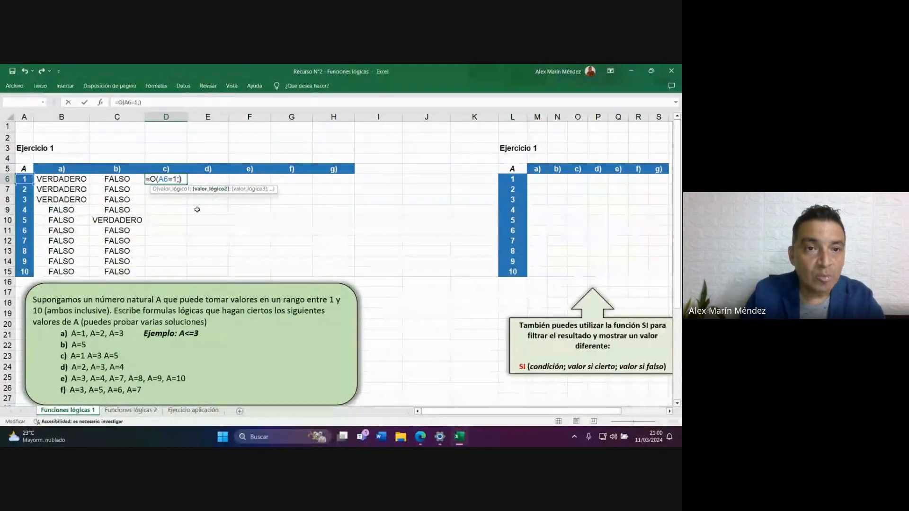
pyautogui.click(26, 179)
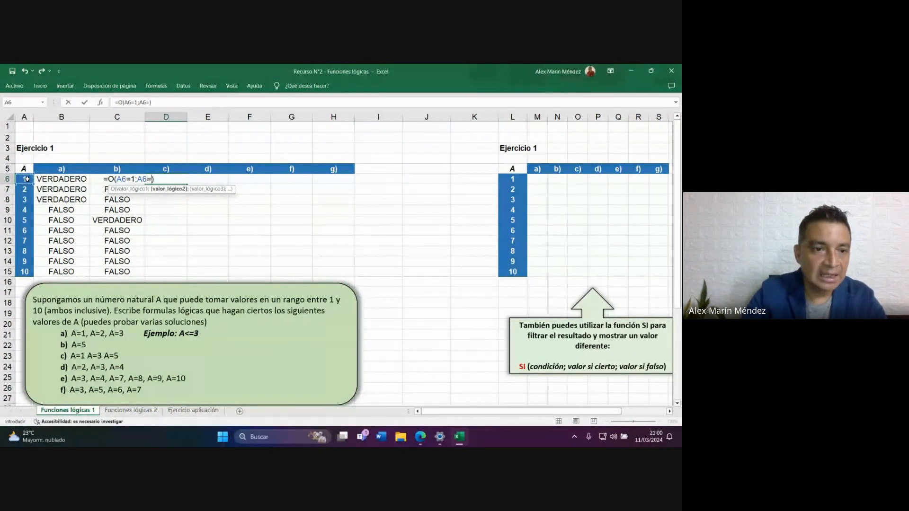
pyautogui.write('=3;')
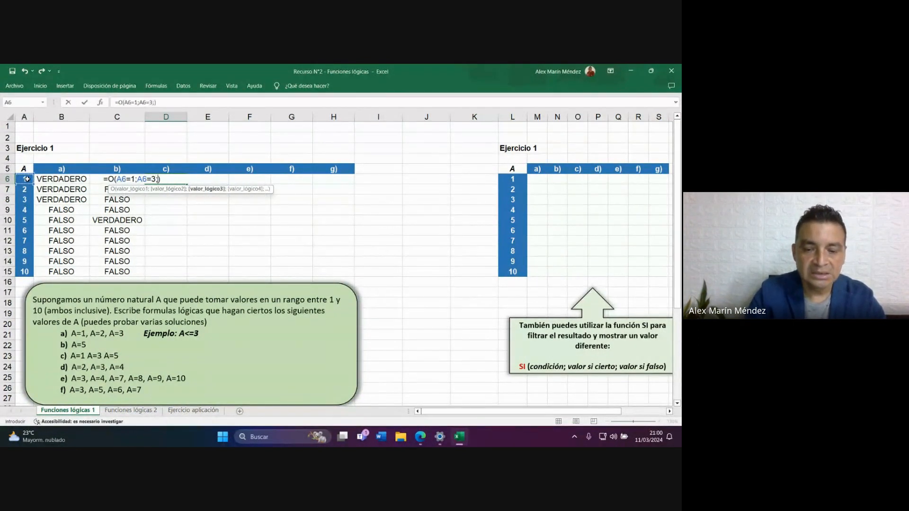
pyautogui.click(27, 178)
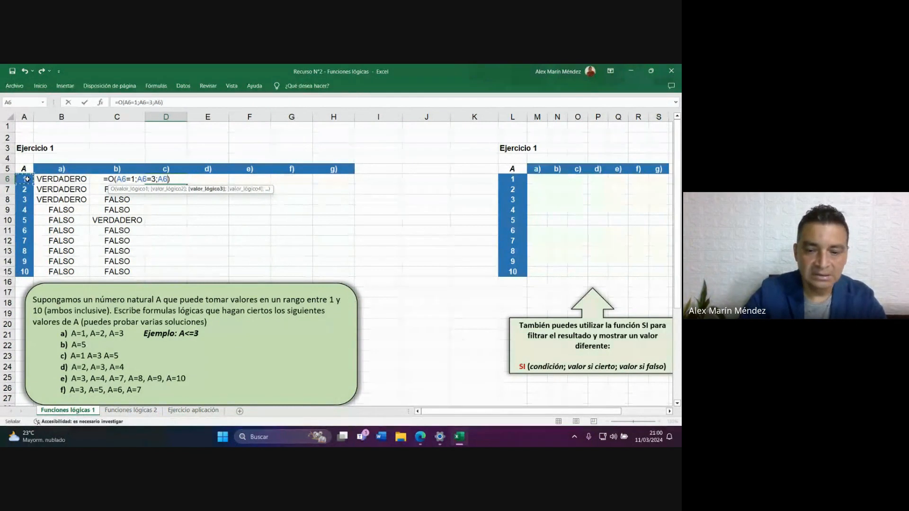
pyautogui.write('=5')
pyautogui.press('Return')
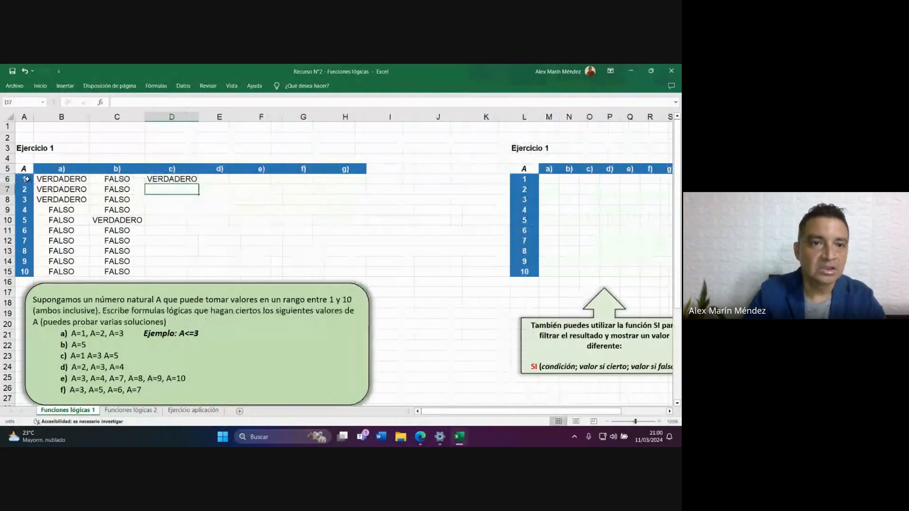
pyautogui.click(179, 179)
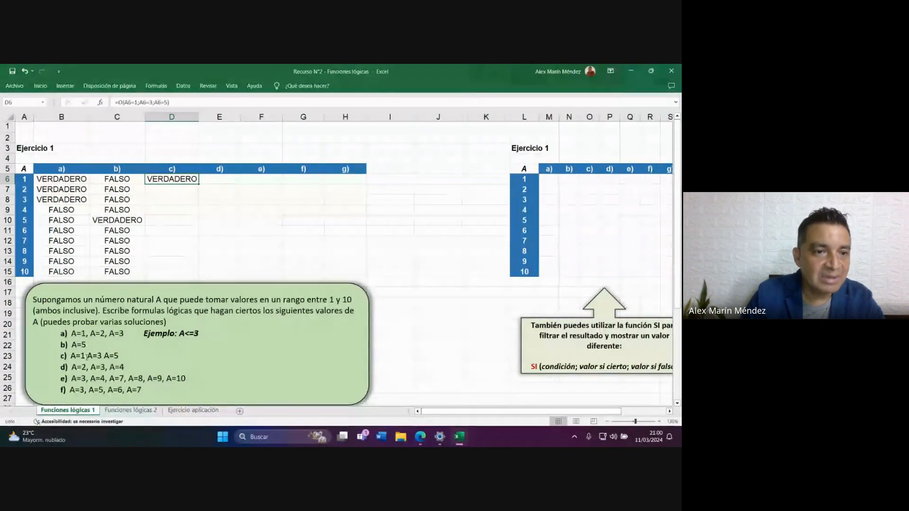
pyautogui.moveTo(199, 183); pyautogui.dragTo(198, 266)
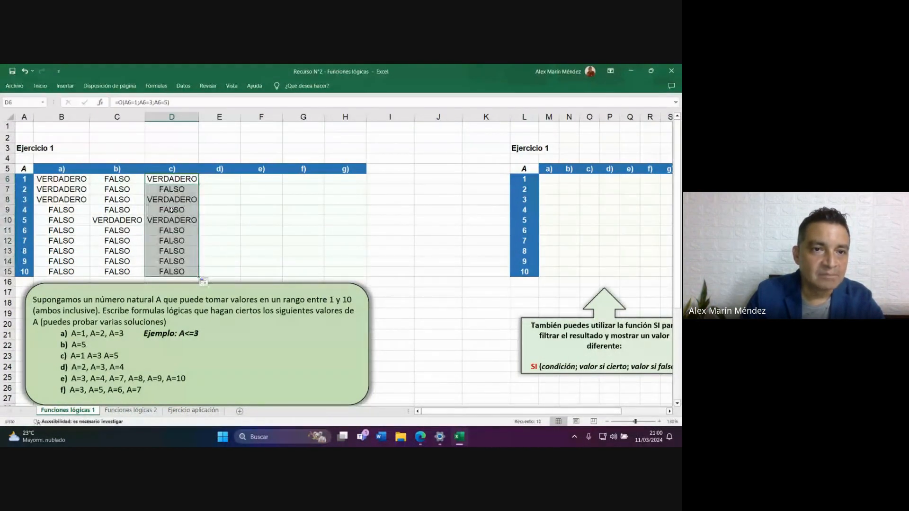
# Check the column c) formulas in D6, D8 and D10, examining the separate conditions of the O function in D6.
pyautogui.click(189, 178)
pyautogui.click(189, 200)
pyautogui.click(189, 220)
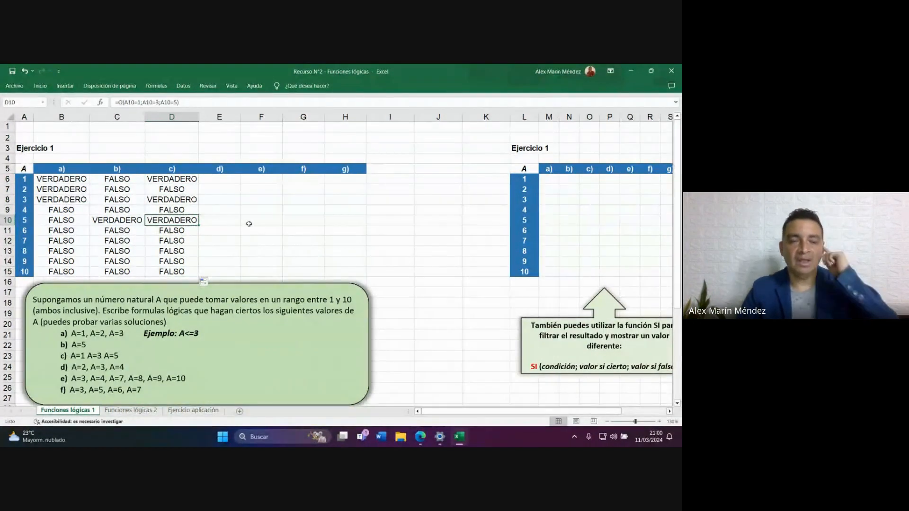
pyautogui.doubleClick(189, 179)
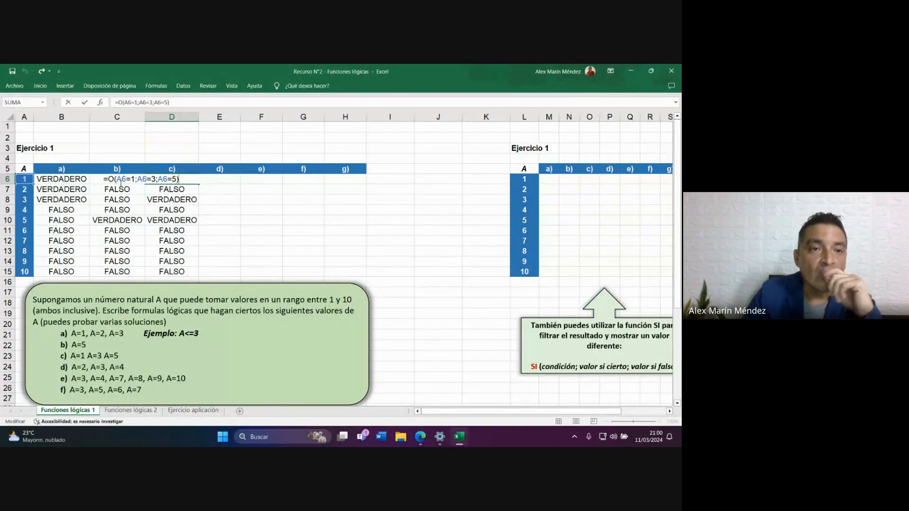
pyautogui.moveTo(138, 178); pyautogui.dragTo(176, 179)
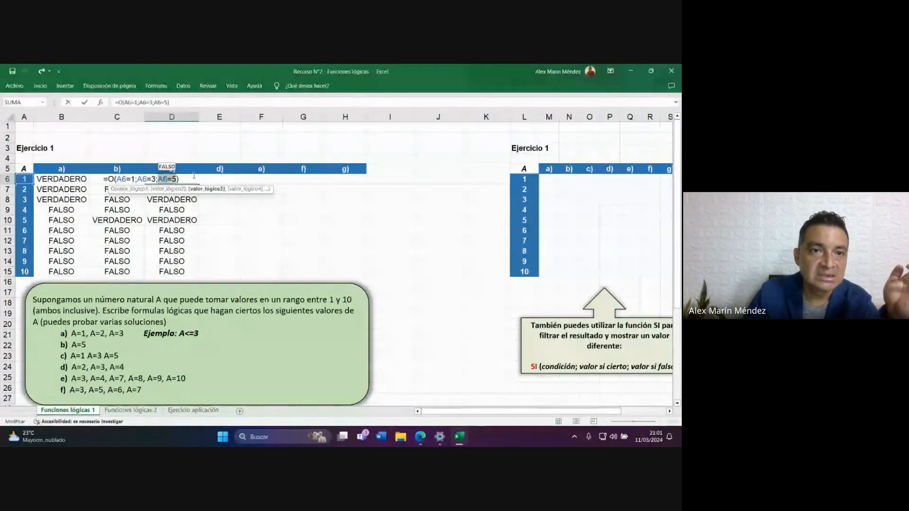
pyautogui.click(213, 177)
pyautogui.hotkey('ctrl', 'Return')
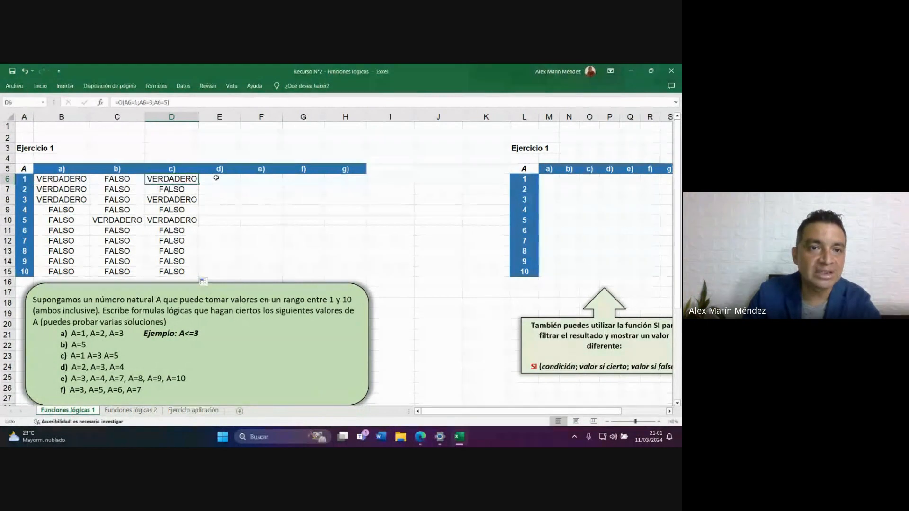
# Switch to the Google Meet call to read the latest participant messages, and go back to the Excel workbook.
pyautogui.moveTo(421, 438)
pyautogui.click(462, 373)
pyautogui.click(542, 374)
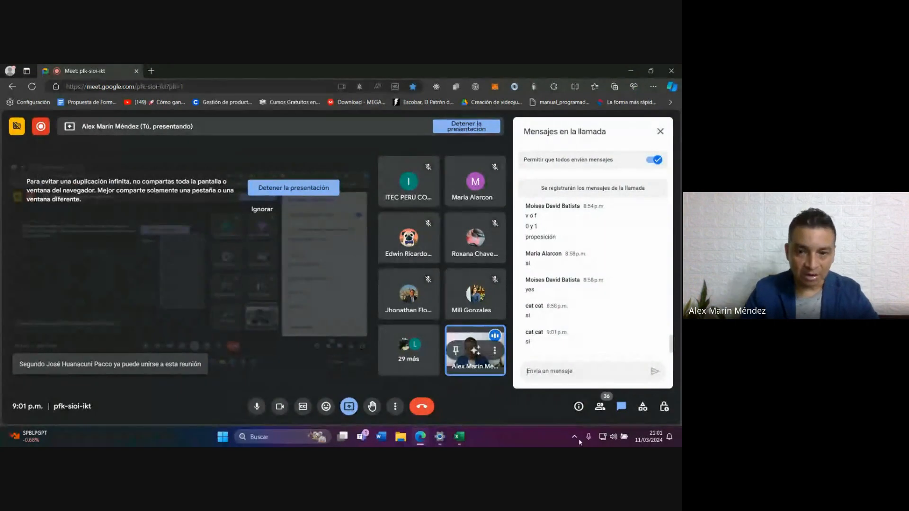
pyautogui.click(455, 436)
# Look over the empty range E6:H15 for columns d) to g) and the second Ejercicio 1 table with the SI hint.
pyautogui.click(219, 179)
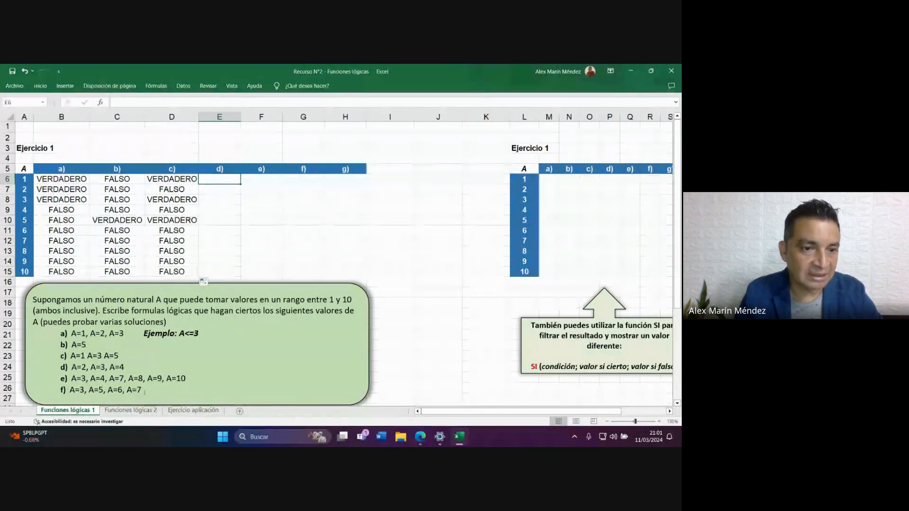
pyautogui.moveTo(218, 179); pyautogui.dragTo(356, 274)
pyautogui.click(442, 199)
pyautogui.moveTo(472, 410); pyautogui.dragTo(539, 412)
pyautogui.click(365, 179)
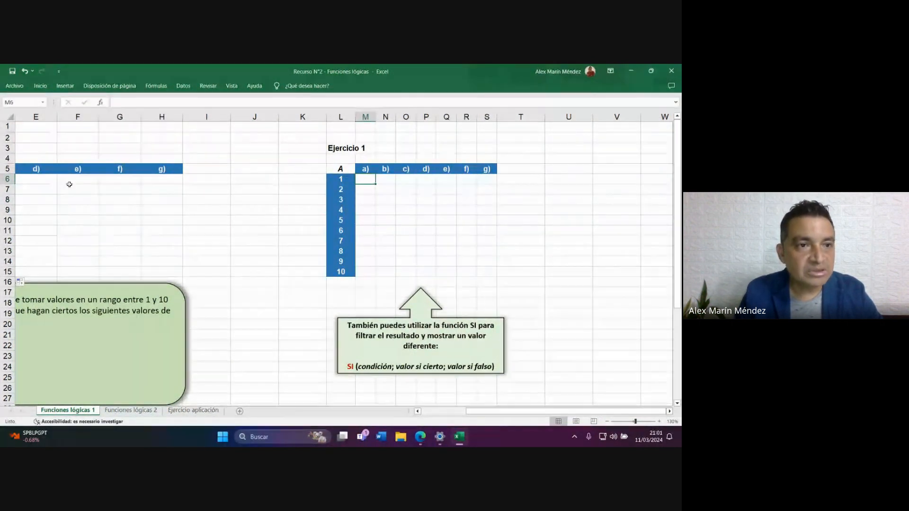
# Delete the empty columns I and J and narrow the remaining column I between the two Ejercicio 1 tables.
pyautogui.moveTo(468, 412); pyautogui.dragTo(433, 415)
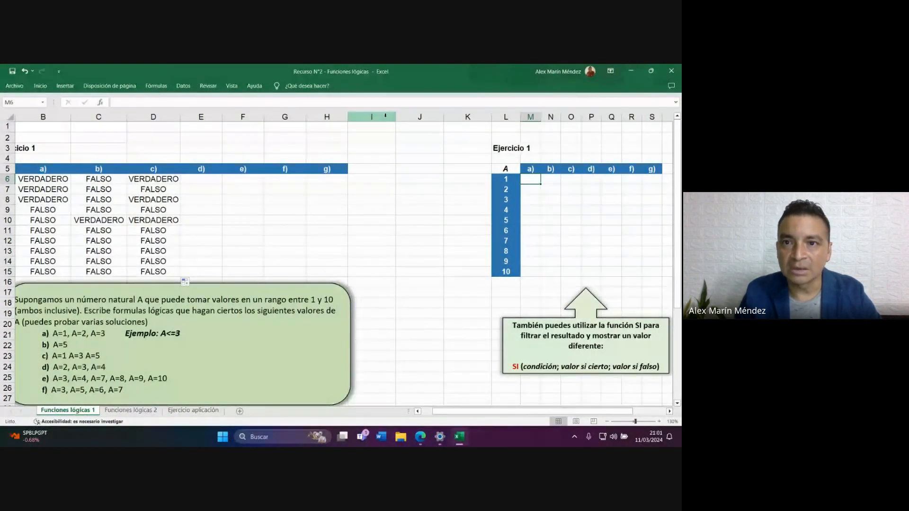
pyautogui.moveTo(385, 115); pyautogui.dragTo(424, 117)
pyautogui.rightClick(430, 117)
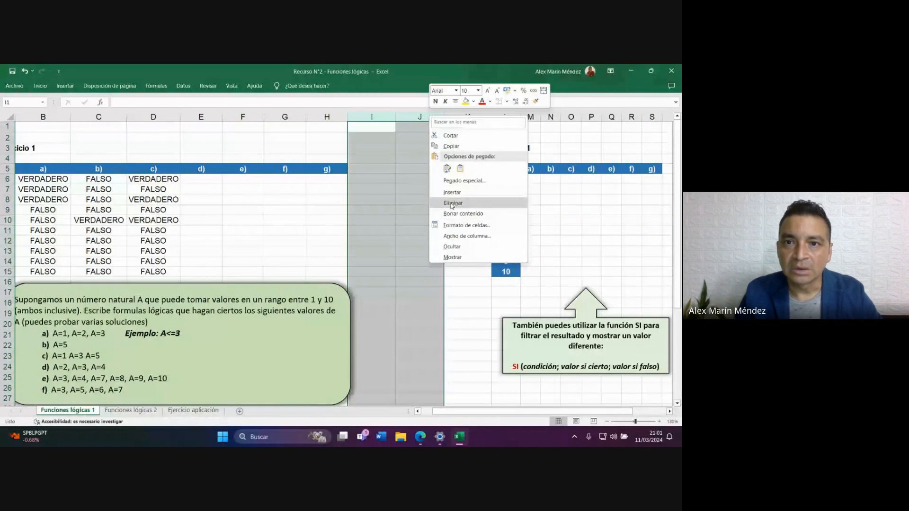
pyautogui.click(452, 204)
pyautogui.moveTo(396, 117); pyautogui.dragTo(368, 118)
pyautogui.click(435, 189)
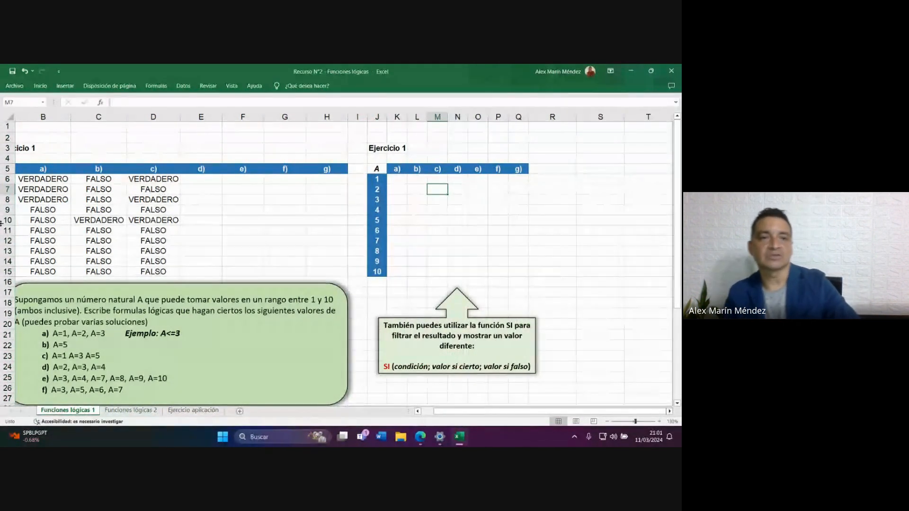
# Write the formula =SI(J6<=3;"VERDADERO";"FALSO") in K6, the first cell of column a) in the second Ejercicio 1 table.
pyautogui.moveTo(43, 180); pyautogui.dragTo(66, 268)
pyautogui.click(397, 179)
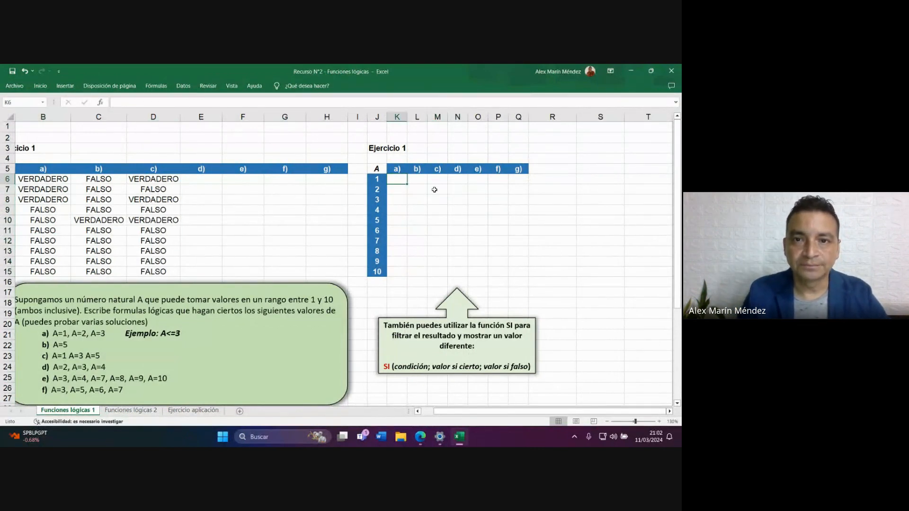
pyautogui.write('=')
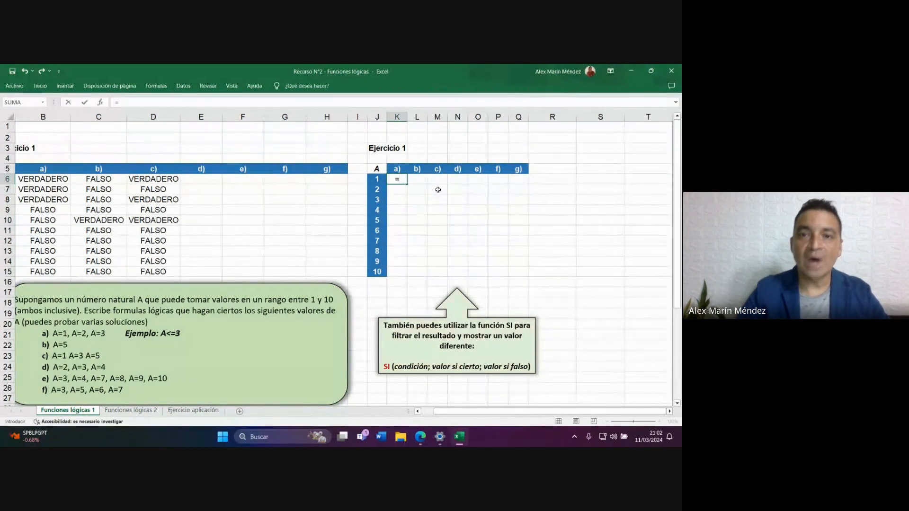
pyautogui.write('SI(')
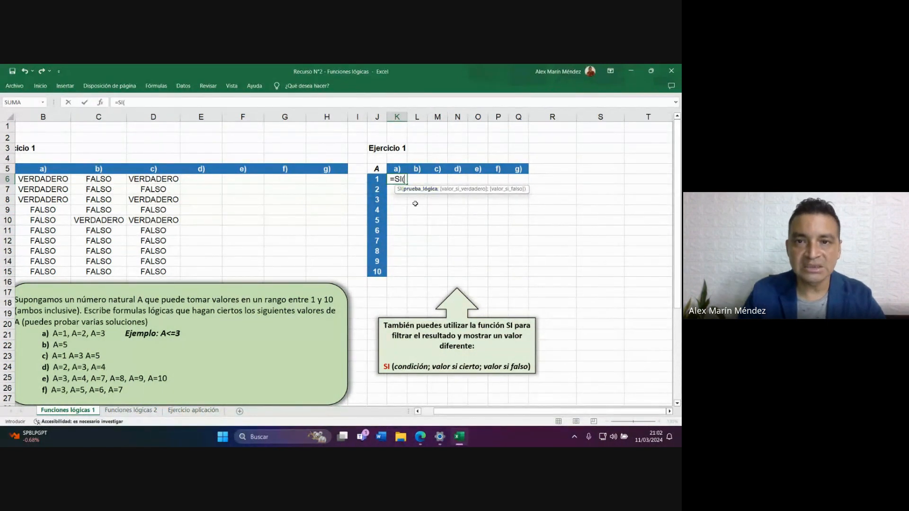
pyautogui.click(379, 179)
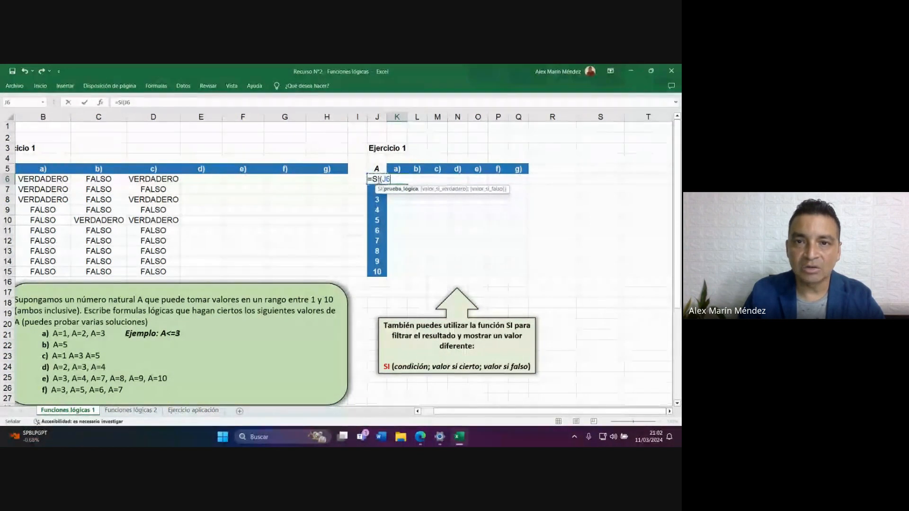
pyautogui.write('<=3')
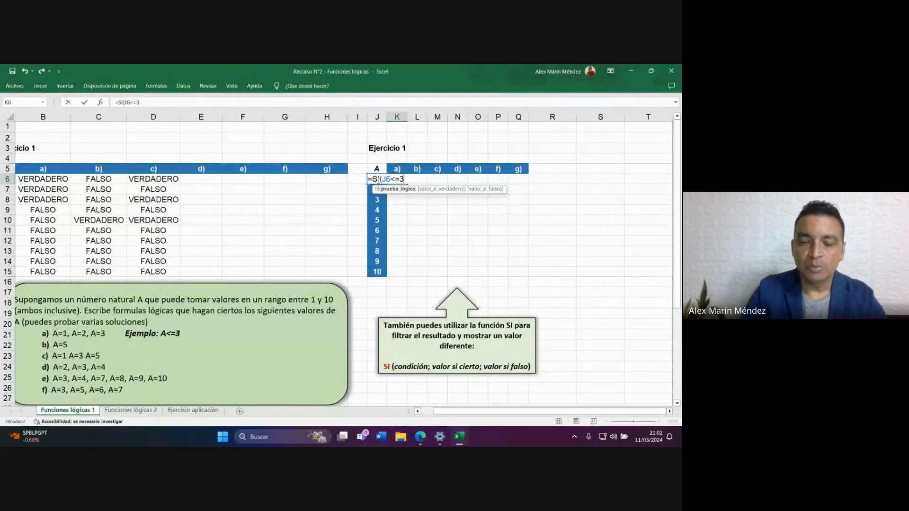
pyautogui.write(';')
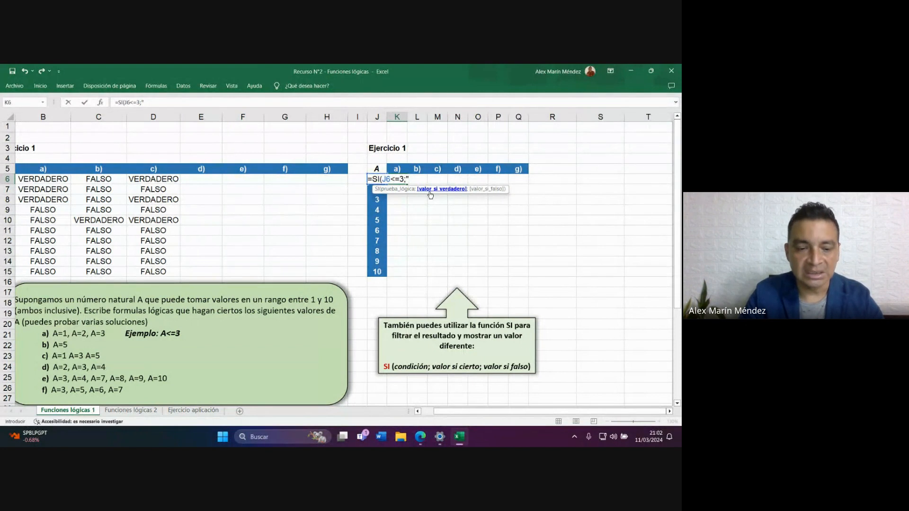
pyautogui.write('DADERO"')
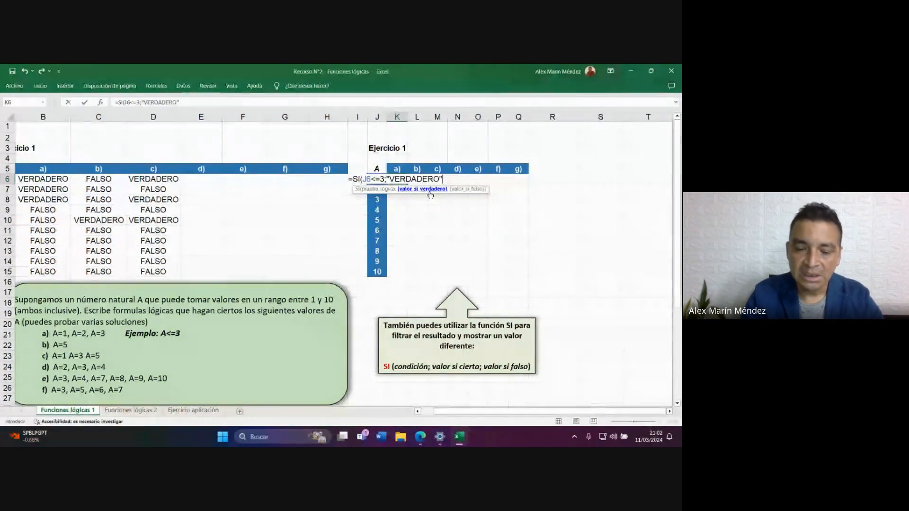
pyautogui.write(';')
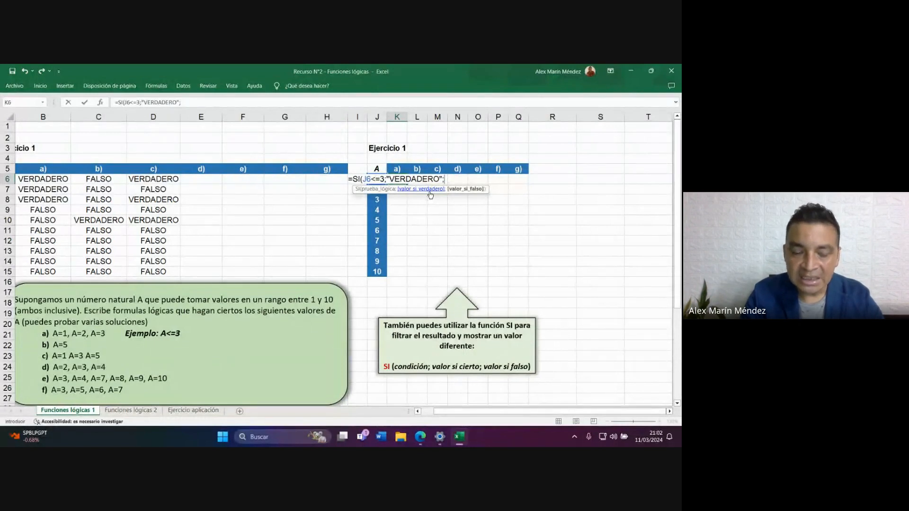
pyautogui.write('"FALS')
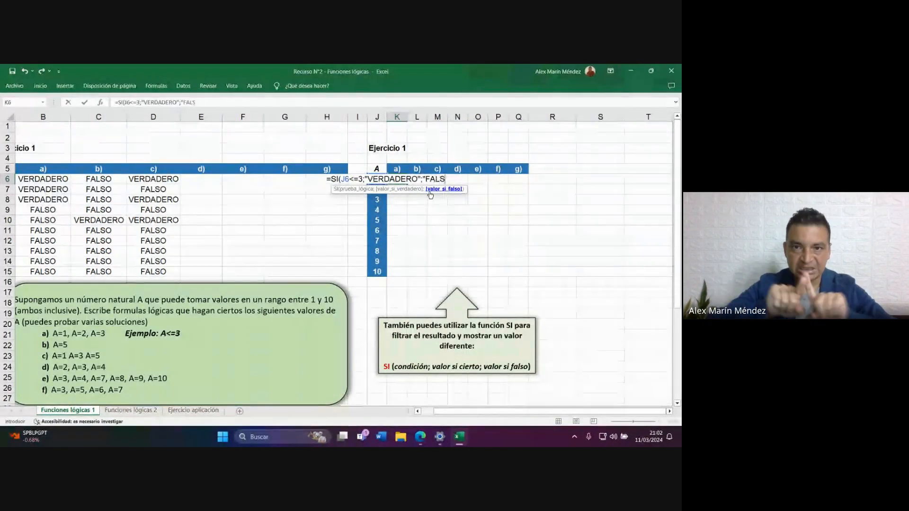
pyautogui.write('O")')
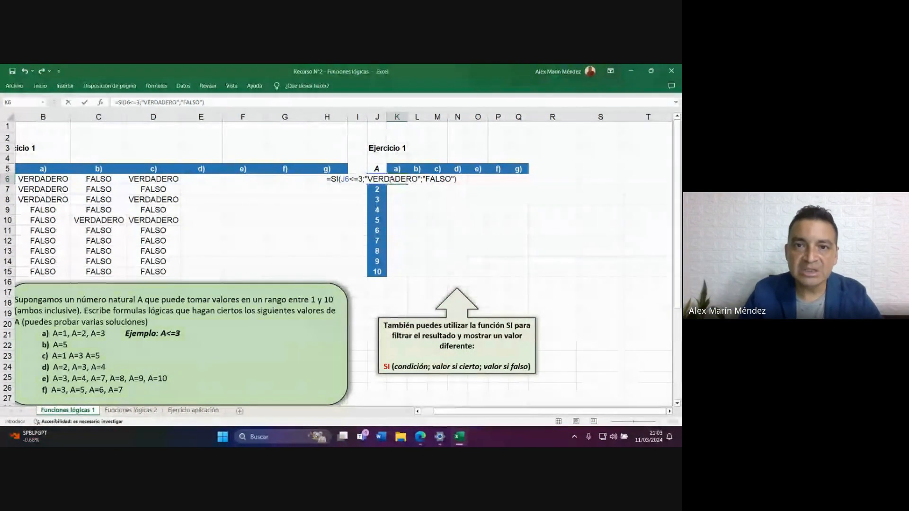
# Examine the condition and the two result arguments of the SI formula in K6, and enter the formula.
pyautogui.moveTo(364, 179); pyautogui.dragTo(450, 179)
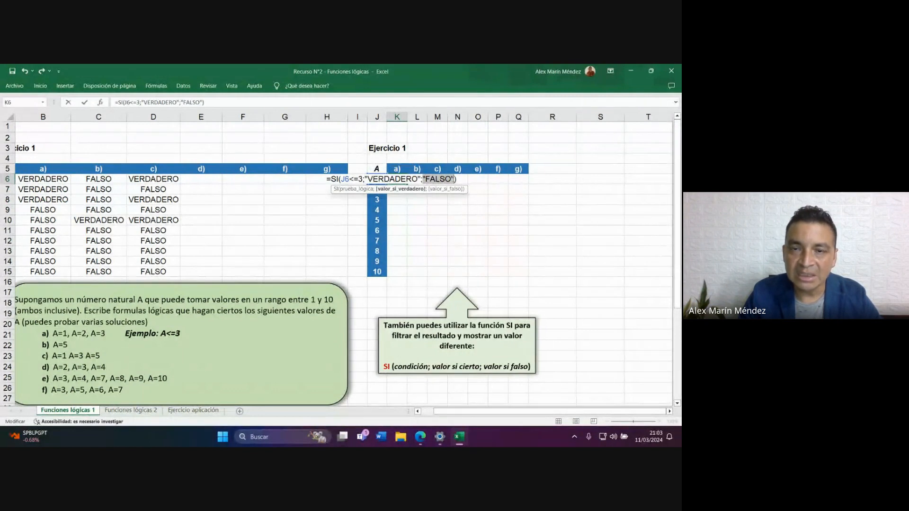
pyautogui.moveTo(341, 179); pyautogui.dragTo(359, 179)
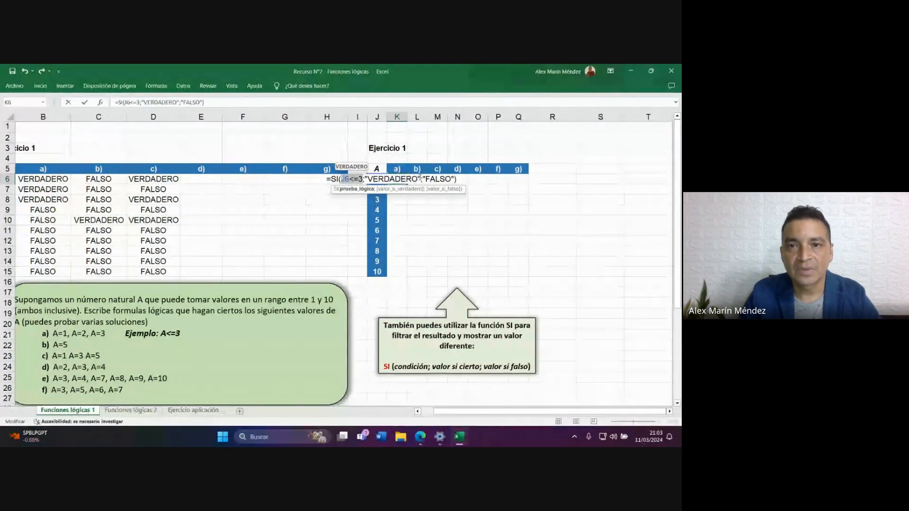
pyautogui.click(420, 179)
pyautogui.moveTo(368, 179); pyautogui.dragTo(417, 179)
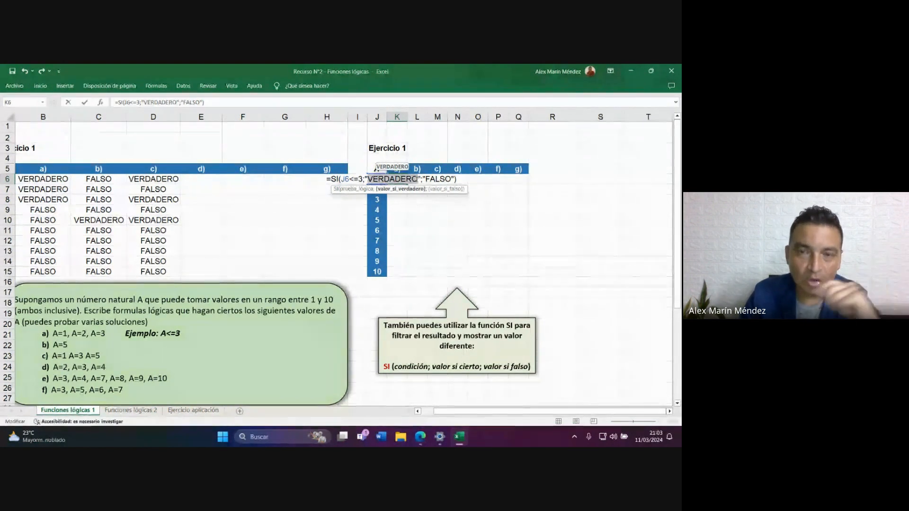
pyautogui.click(464, 179)
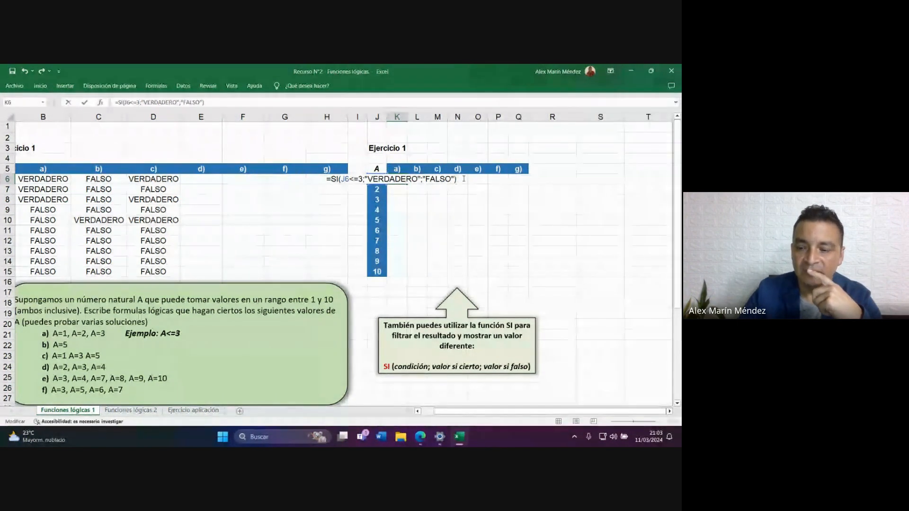
pyautogui.press('Return')
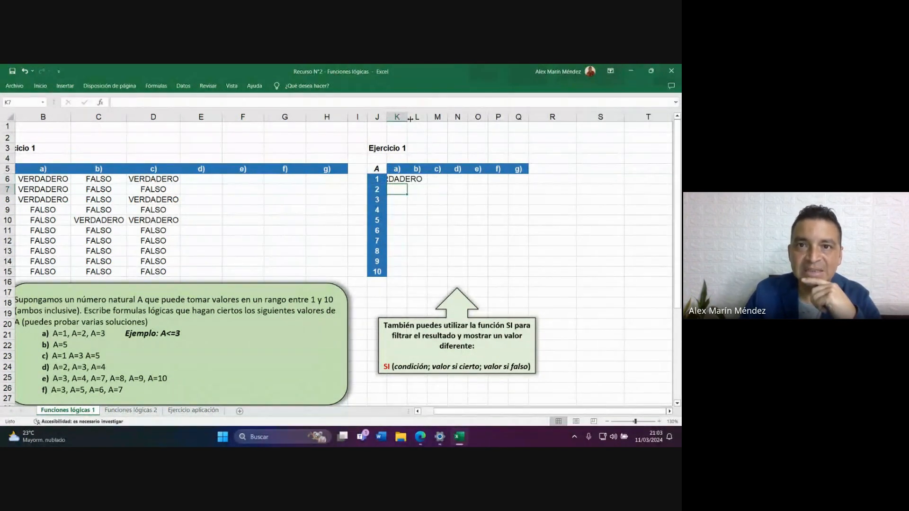
# Autofit the width of column K and fill the SI formula from K6 down to K15.
pyautogui.doubleClick(410, 118)
pyautogui.click(426, 179)
pyautogui.moveTo(439, 184); pyautogui.dragTo(438, 274)
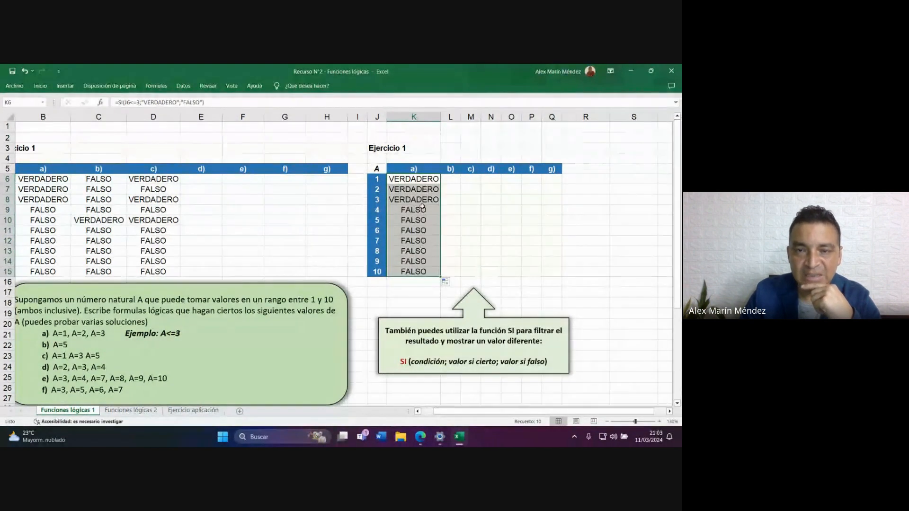
# Check the filled SI formulas in K11, K6 and K10, leaving them as they are.
pyautogui.click(437, 228)
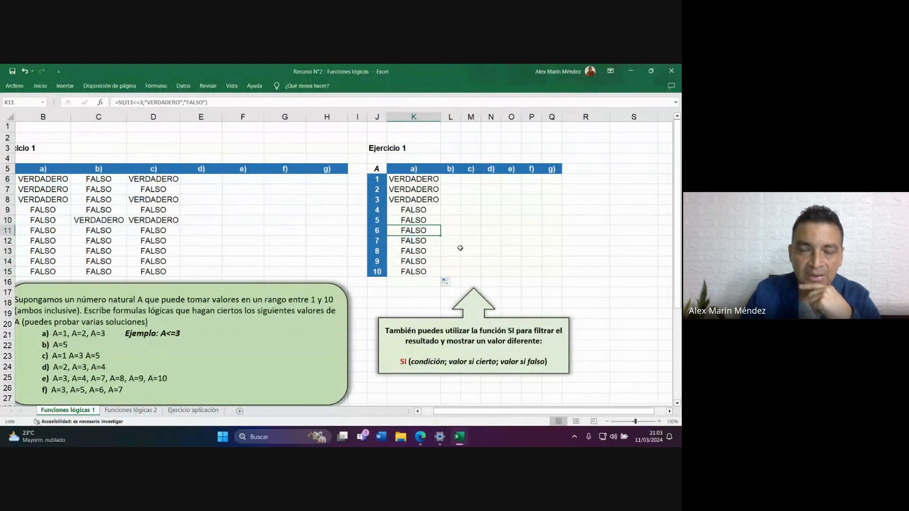
pyautogui.doubleClick(433, 180)
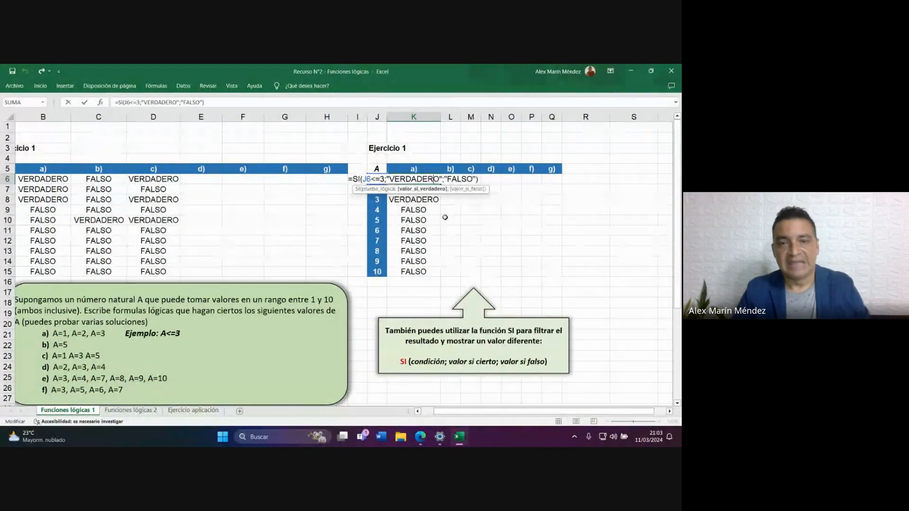
pyautogui.press('Return')
pyautogui.doubleClick(419, 220)
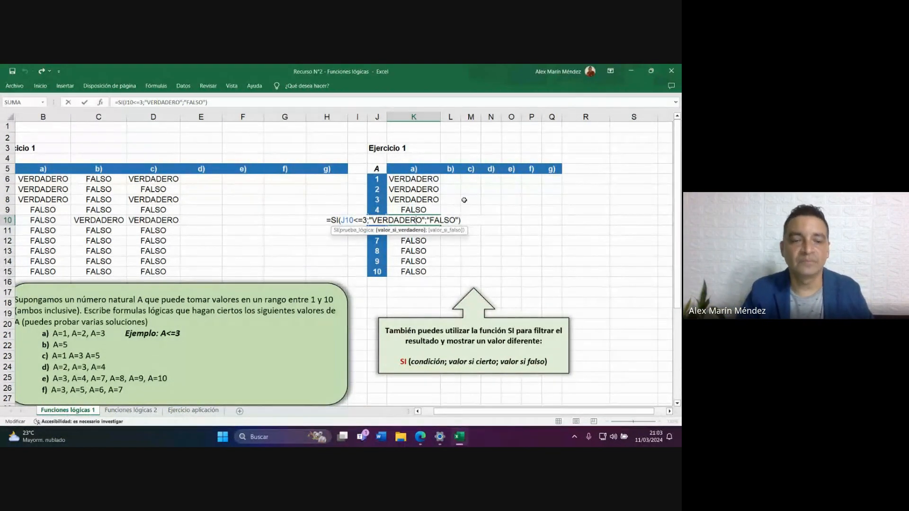
pyautogui.hotkey('ctrl', 'Return')
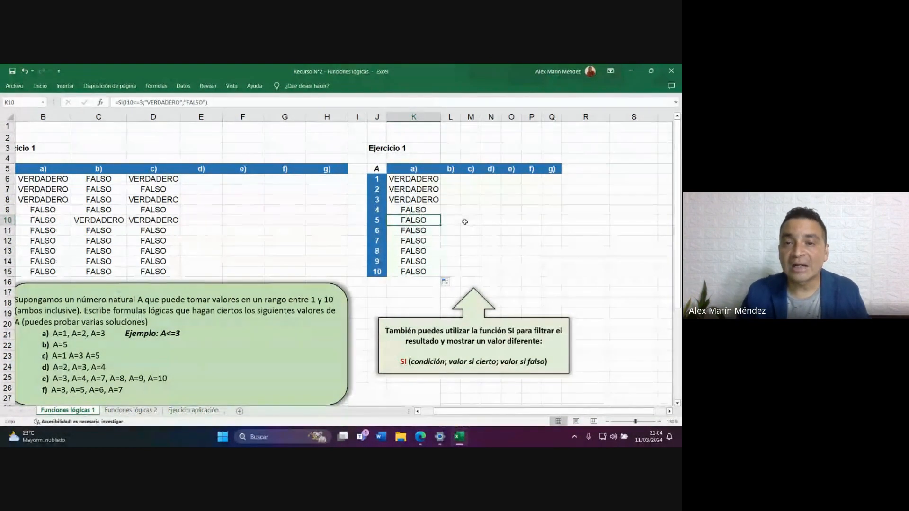
# Change the true result of the SI formula in K6 to "CIERTO" and fill the formula down to K15.
pyautogui.click(432, 181)
pyautogui.doubleClick(433, 181)
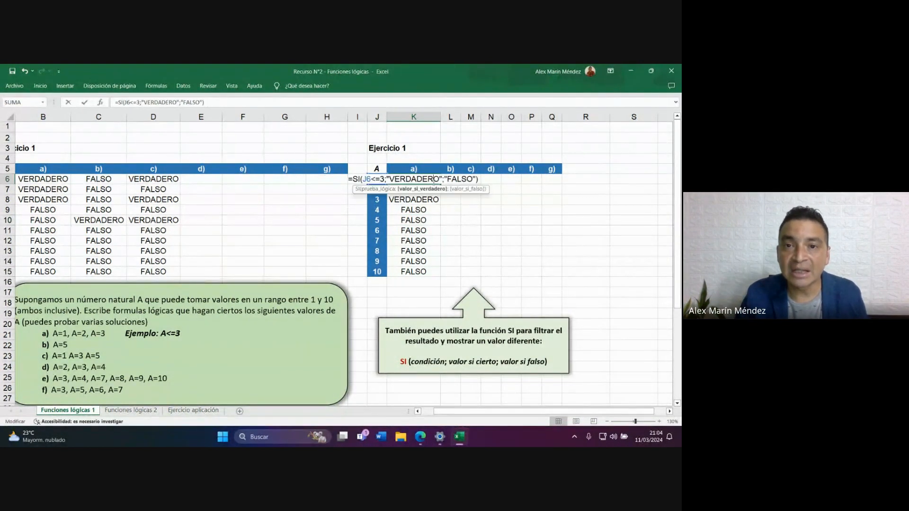
pyautogui.doubleClick(417, 182)
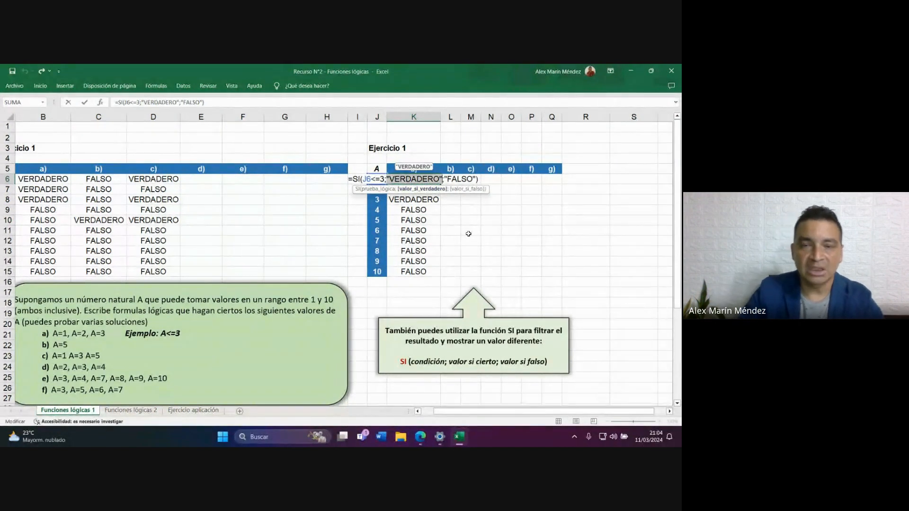
pyautogui.write('CIERTO')
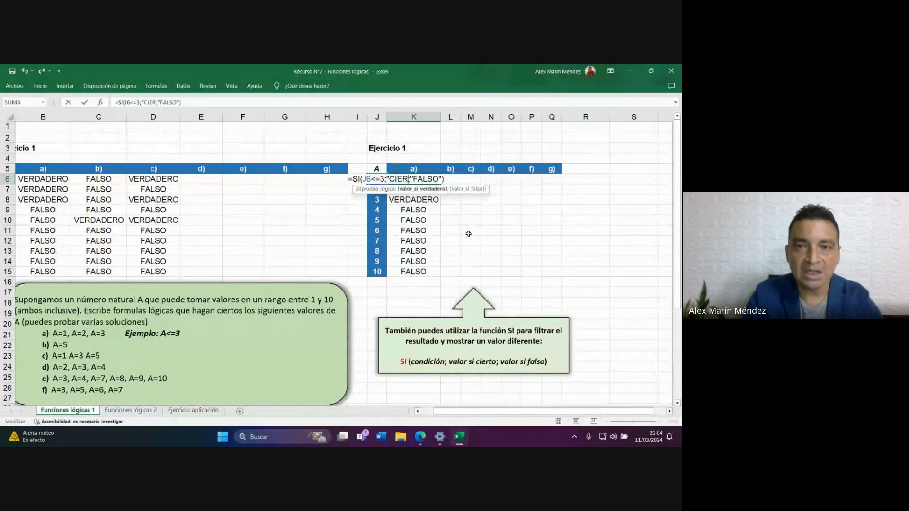
pyautogui.press('Return')
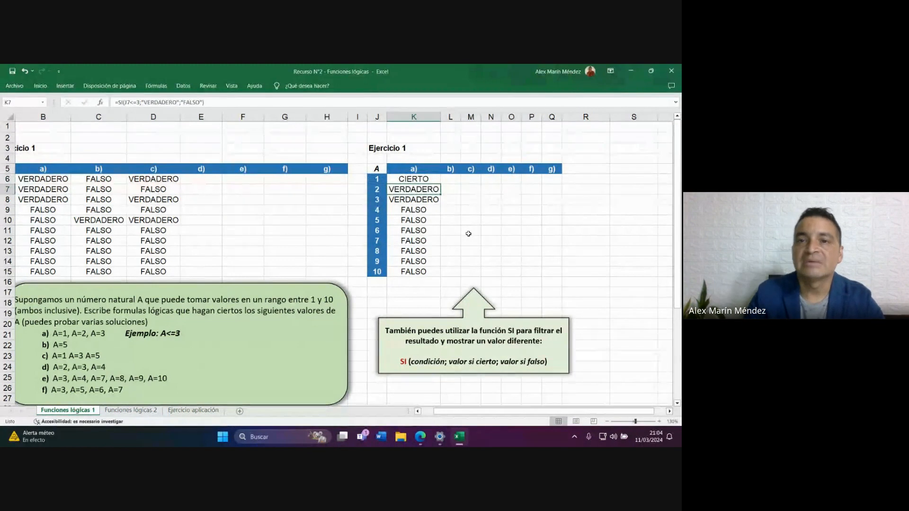
pyautogui.click(426, 179)
pyautogui.moveTo(440, 184); pyautogui.dragTo(434, 264)
pyautogui.press('Down')
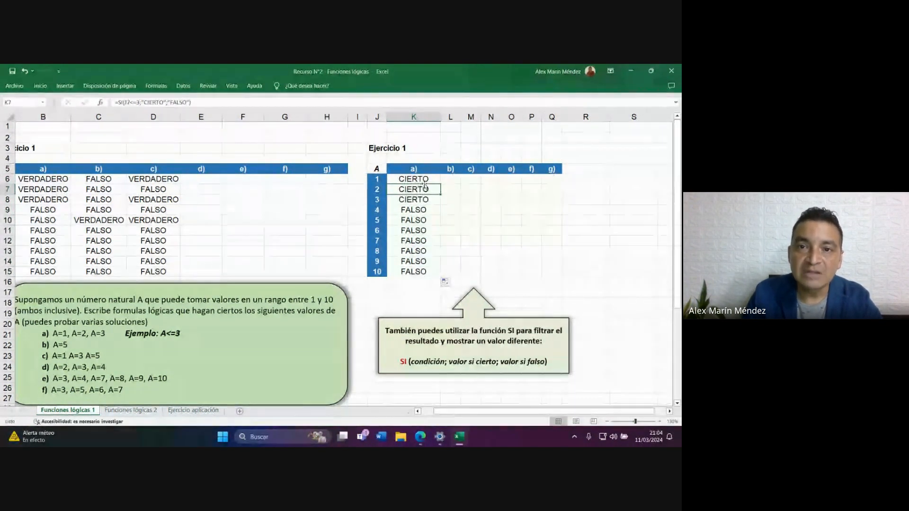
# Compare the plain logical formulas in B6 and B7 with the SI formula in K6, examining its true-result text.
pyautogui.click(47, 180)
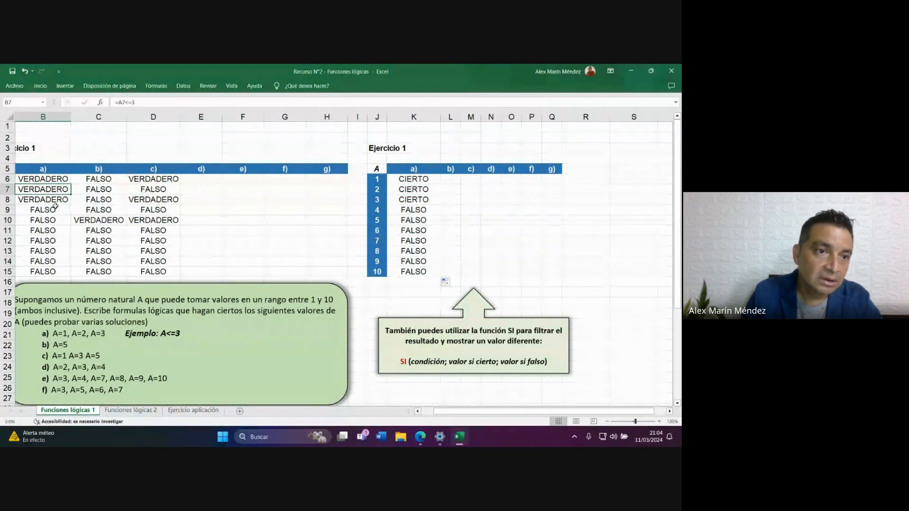
pyautogui.click(53, 190)
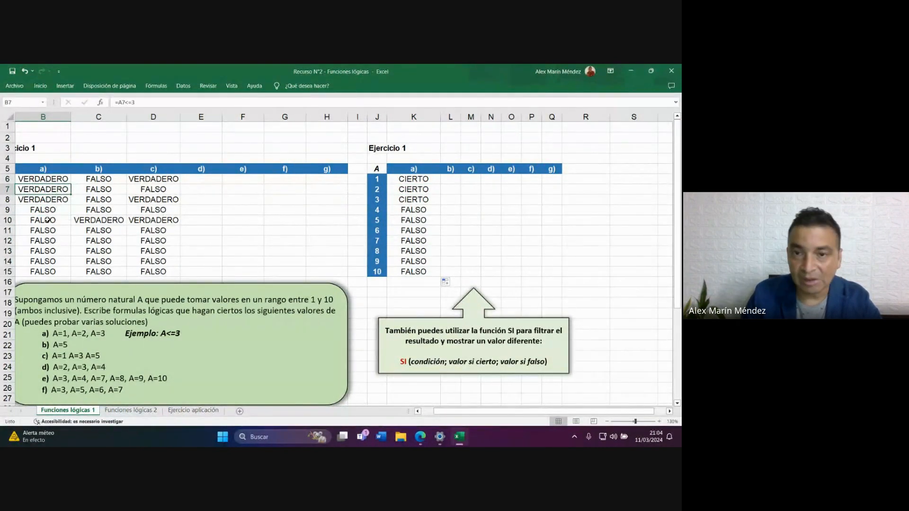
pyautogui.doubleClick(420, 179)
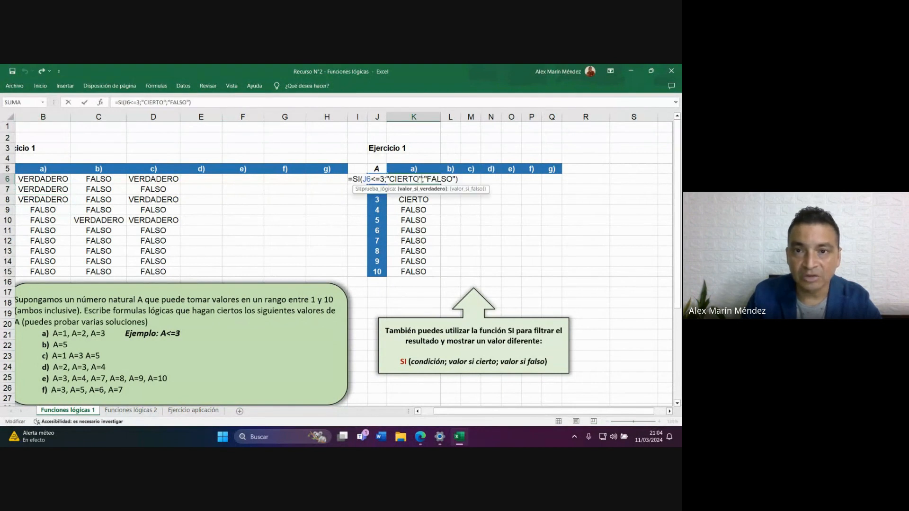
pyautogui.doubleClick(419, 178)
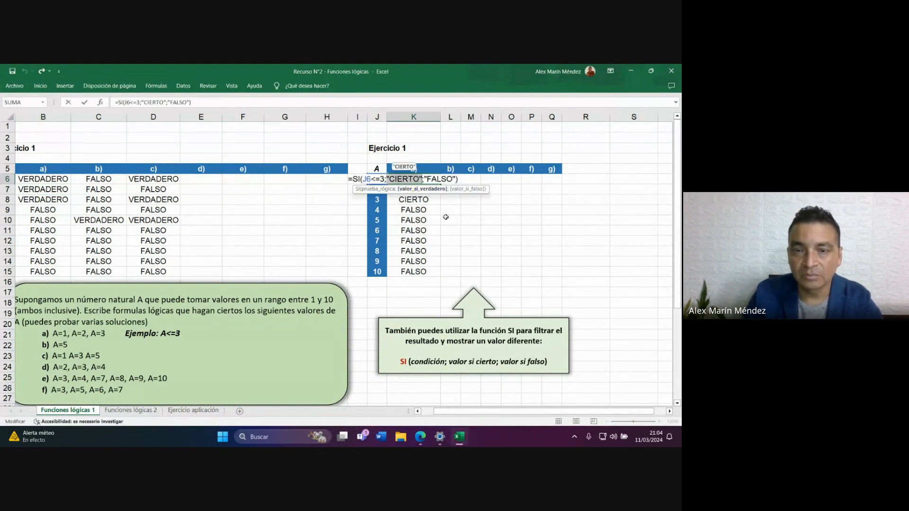
pyautogui.press('Escape')
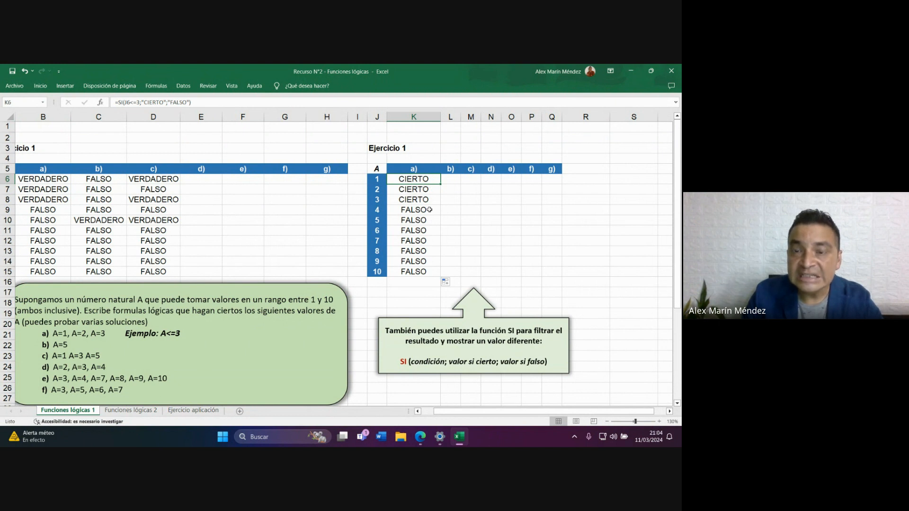
pyautogui.doubleClick(418, 179)
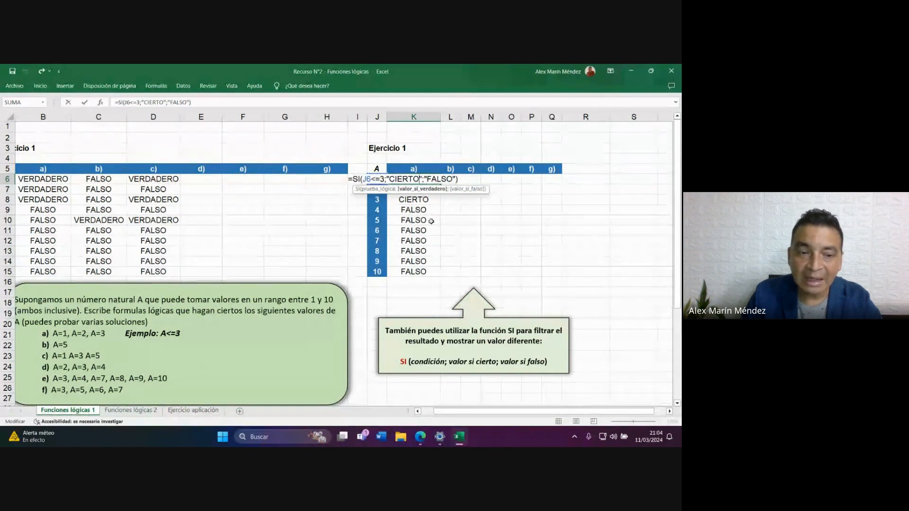
pyautogui.hotkey('ctrl', 'Return')
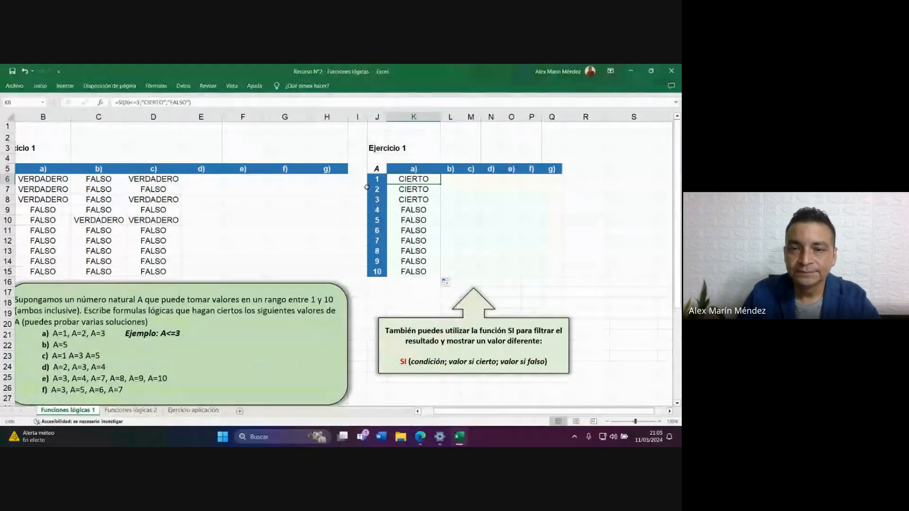
# Switch to the Google Meet call in Edge to read the new chat messages, and return to the Excel workbook.
pyautogui.click(419, 437)
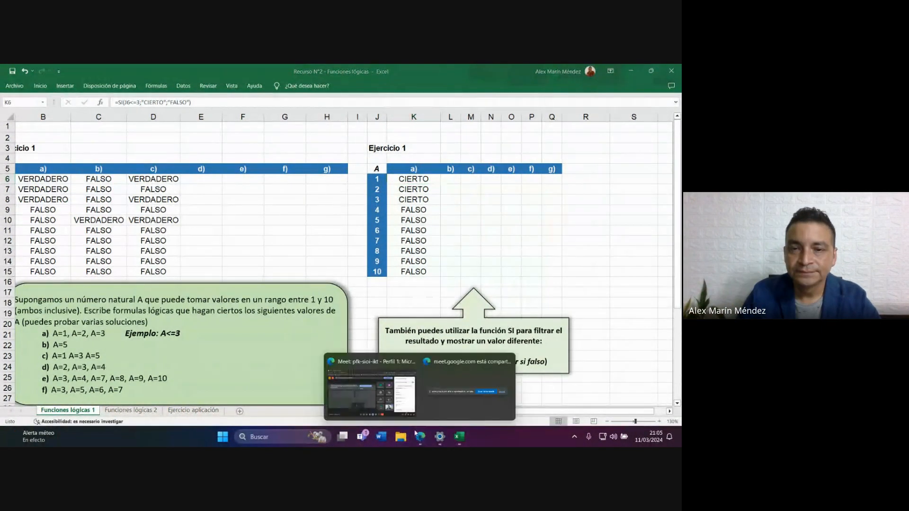
pyautogui.click(372, 386)
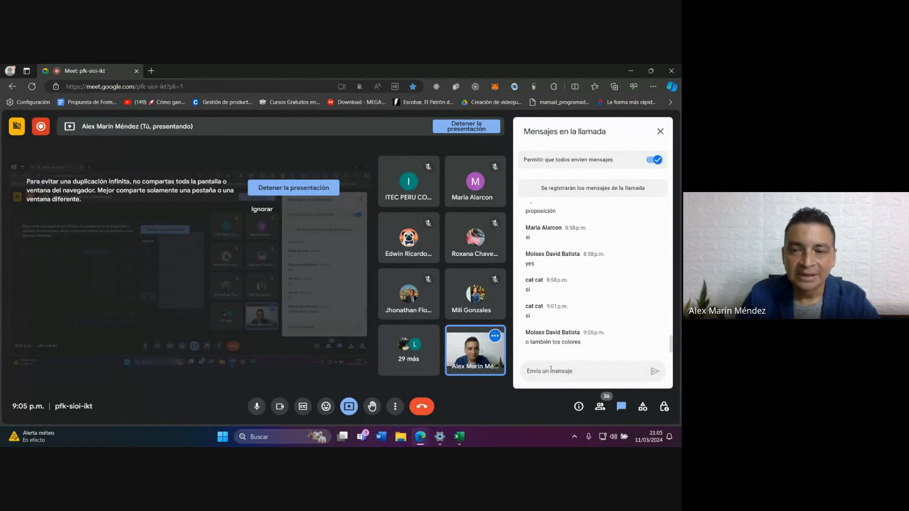
pyautogui.click(459, 436)
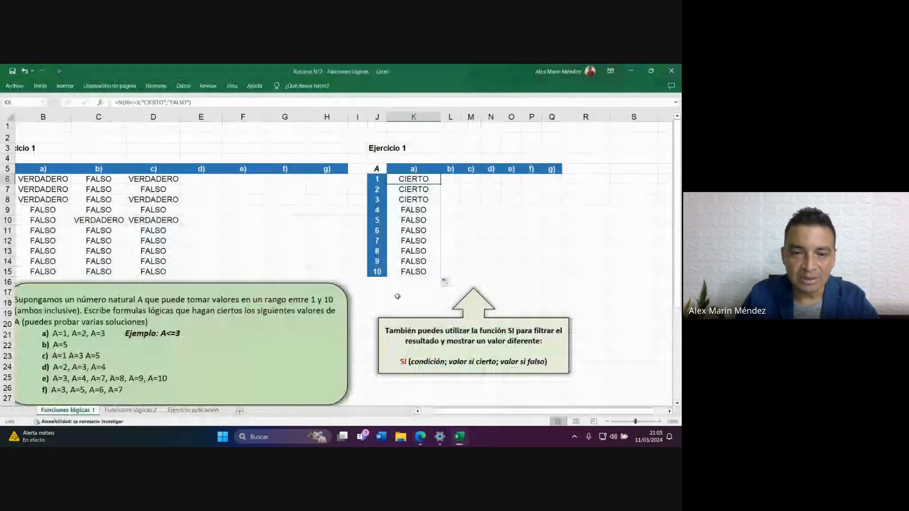
# Look over the Funciones lógicas 2 sheet and go to the Ejercicio aplicación sheet to examine its EJEMPLO block in A6:G10.
pyautogui.click(141, 411)
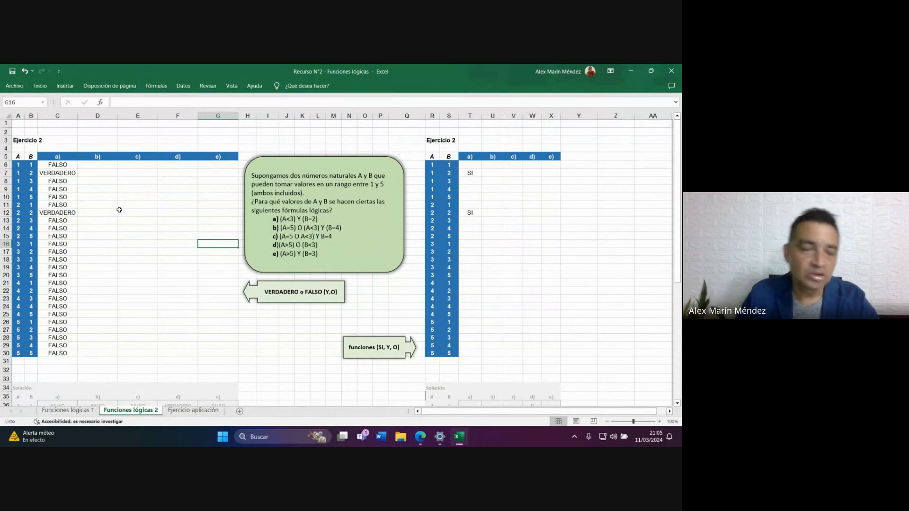
pyautogui.click(183, 411)
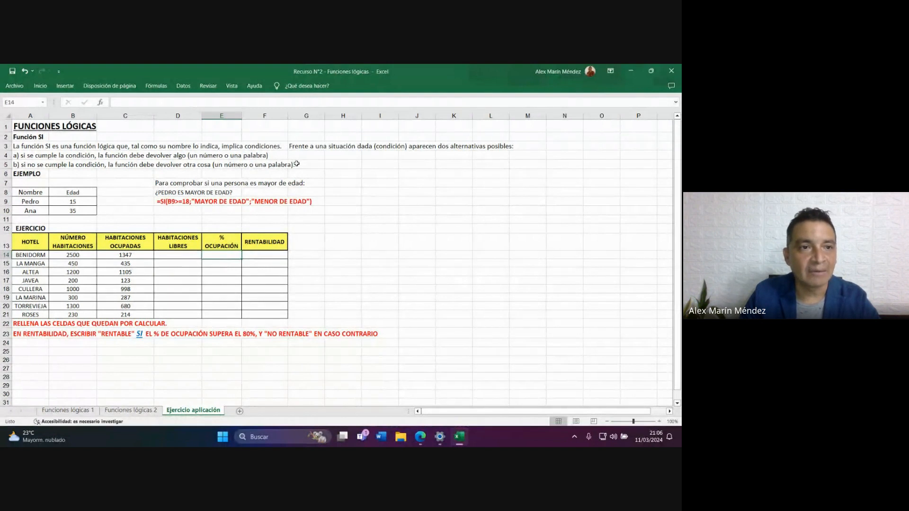
pyautogui.moveTo(29, 174); pyautogui.dragTo(299, 211)
pyautogui.scroll(2, 305, 222)
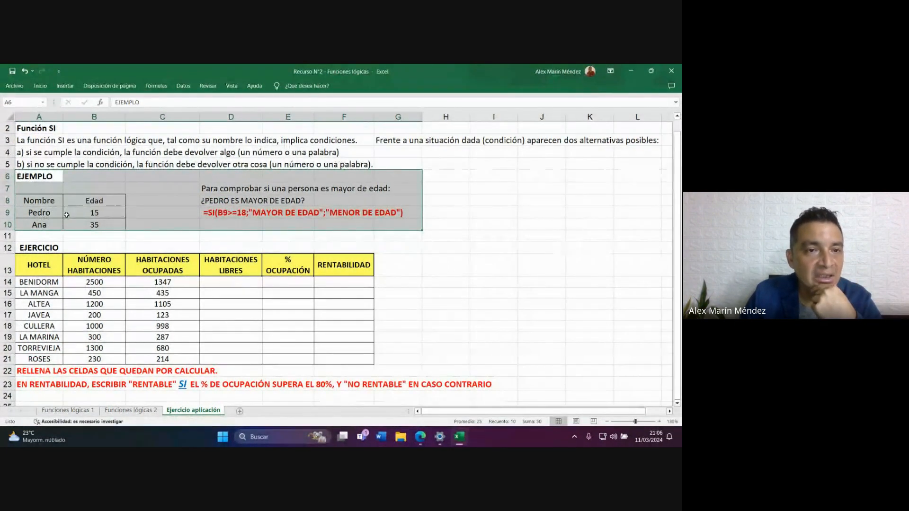
# Move the example's explanation, question and sample SI formula from D7:D9 one column over to E7:E9.
pyautogui.click(209, 188)
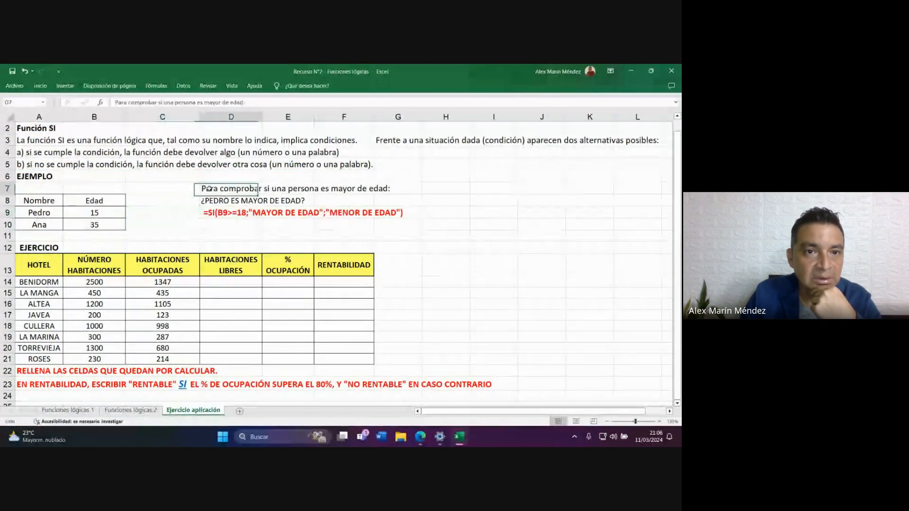
pyautogui.moveTo(208, 188); pyautogui.dragTo(213, 212)
pyautogui.moveTo(262, 189); pyautogui.dragTo(270, 188)
# Apply all borders to the empty cells C8:C10 beside the Edad column.
pyautogui.moveTo(166, 205); pyautogui.dragTo(153, 229)
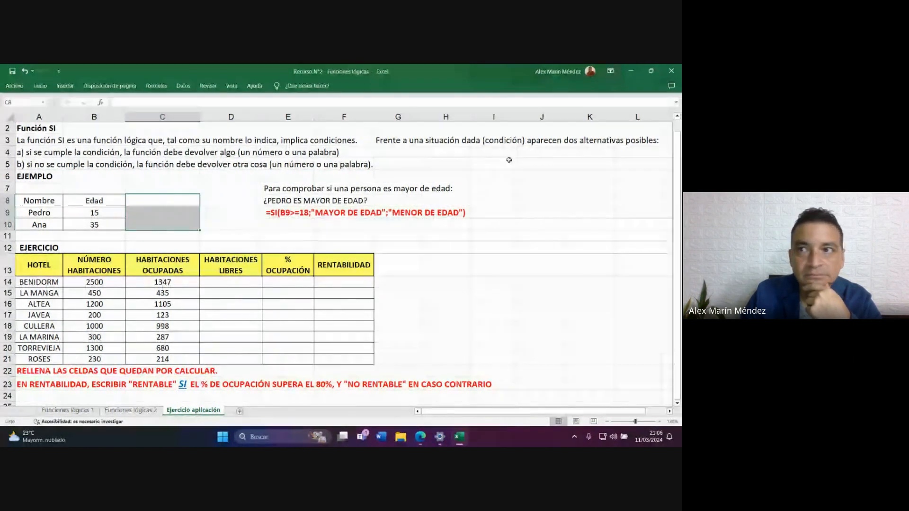
pyautogui.click(42, 86)
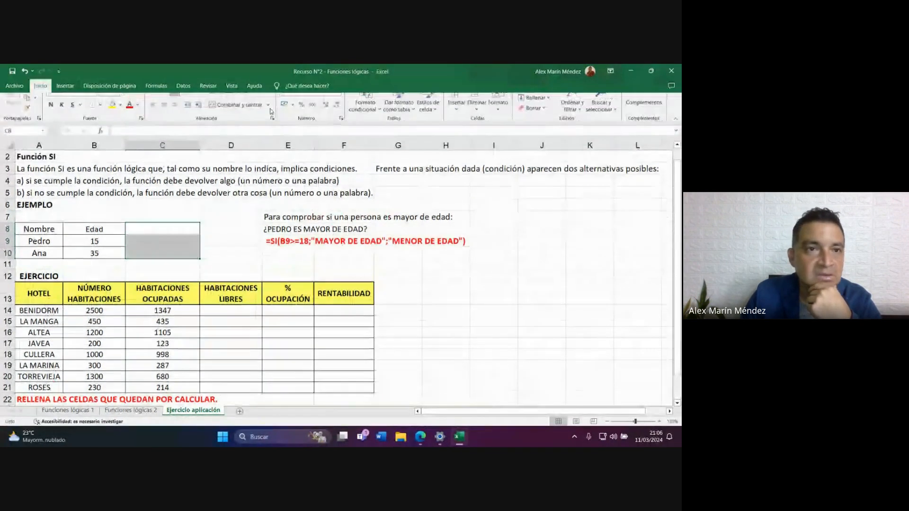
pyautogui.click(100, 116)
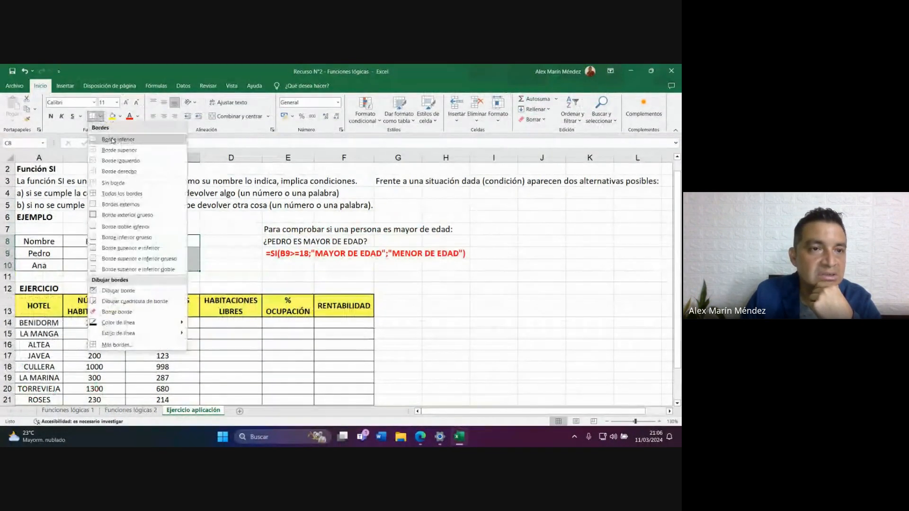
pyautogui.click(118, 194)
# Enter the formula =SI(B9>=18;"MAYOR DE EDAD";"MENOR DE EDAD") in C9.
pyautogui.click(175, 242)
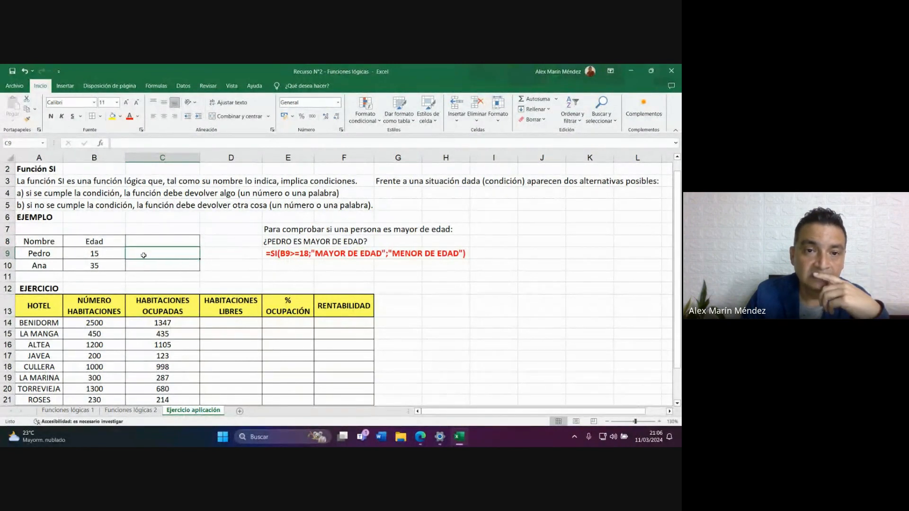
pyautogui.write('=SI(')
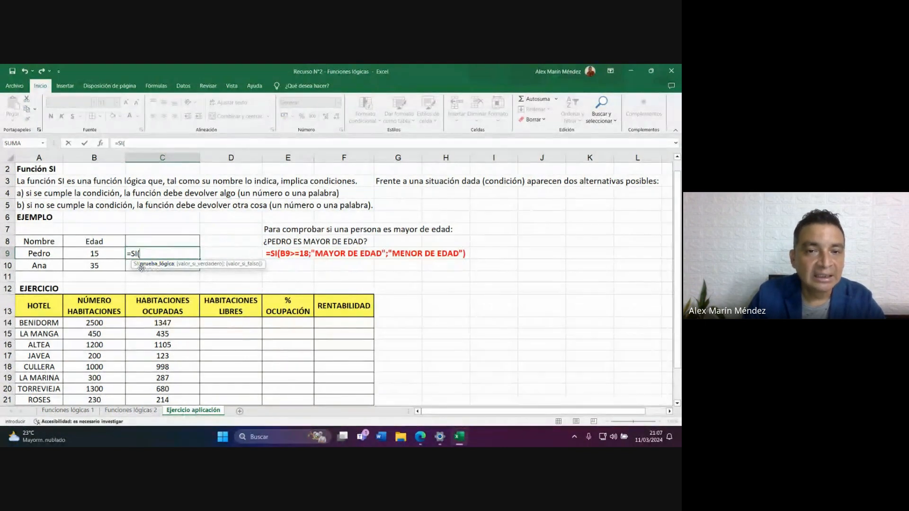
pyautogui.click(104, 255)
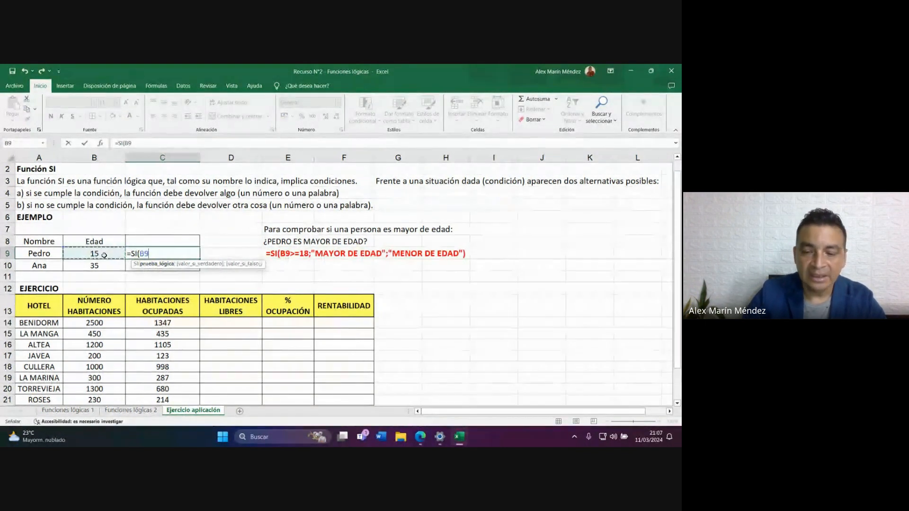
pyautogui.write('>=18')
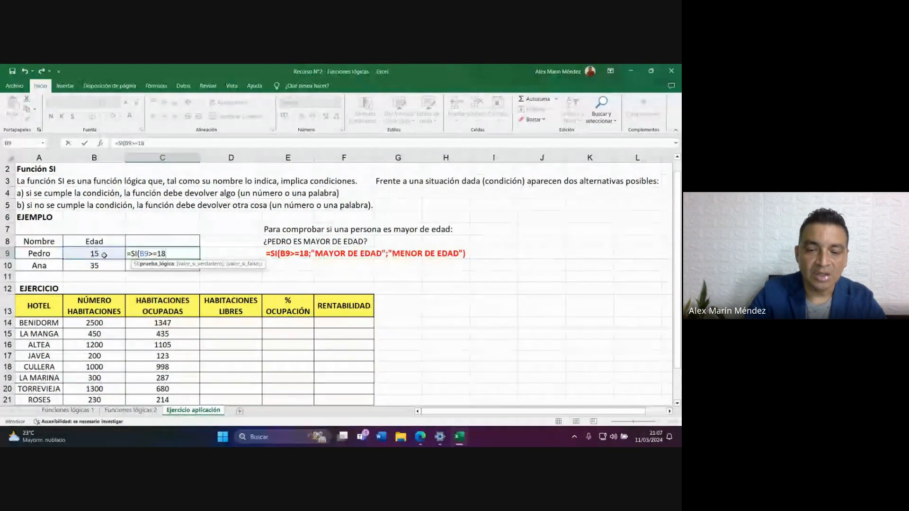
pyautogui.write(';')
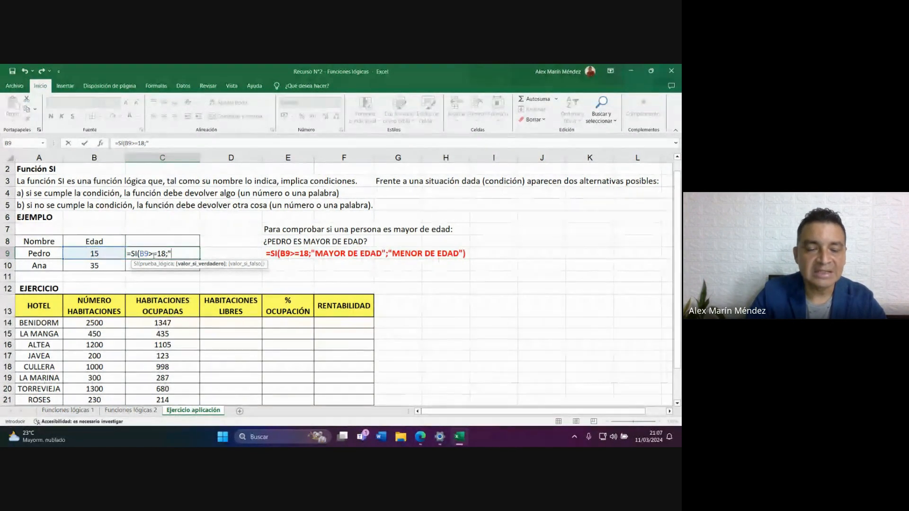
pyautogui.write('"MAYOR DE EDAD')
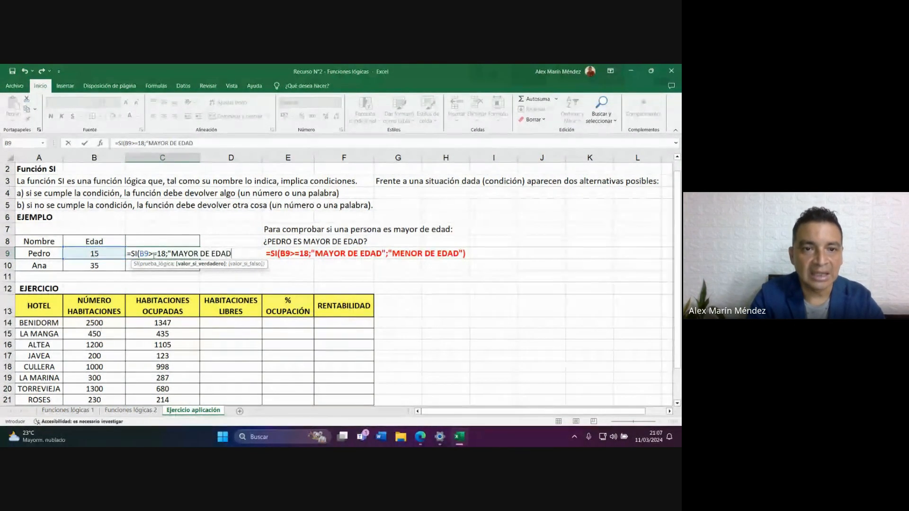
pyautogui.write('";')
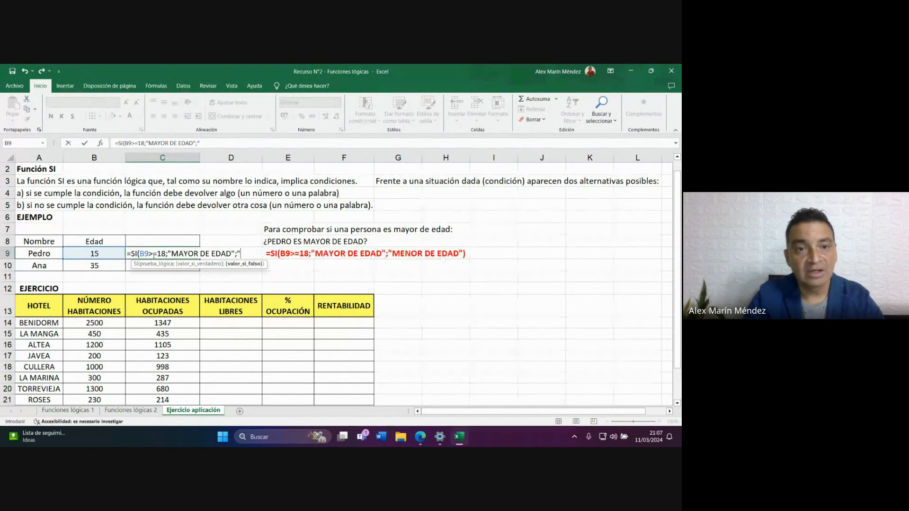
pyautogui.write('"MENOR DE EDAD"')
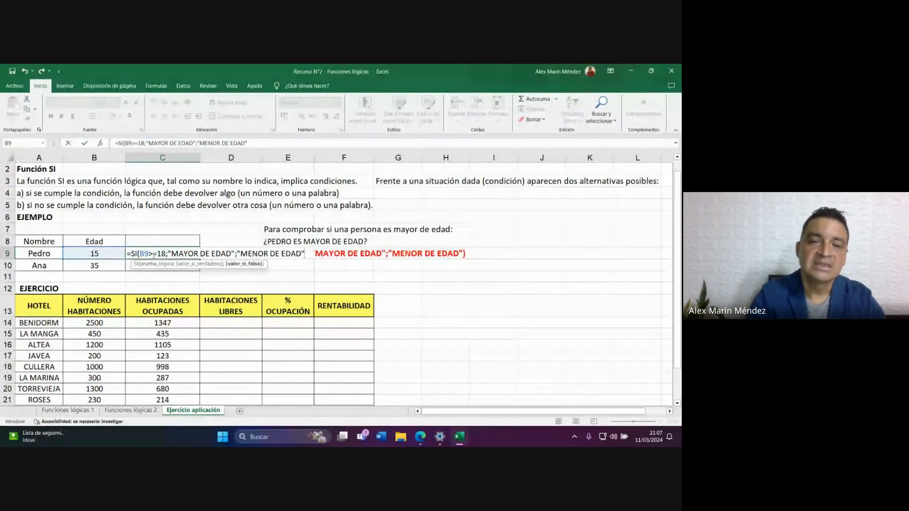
pyautogui.write(')')
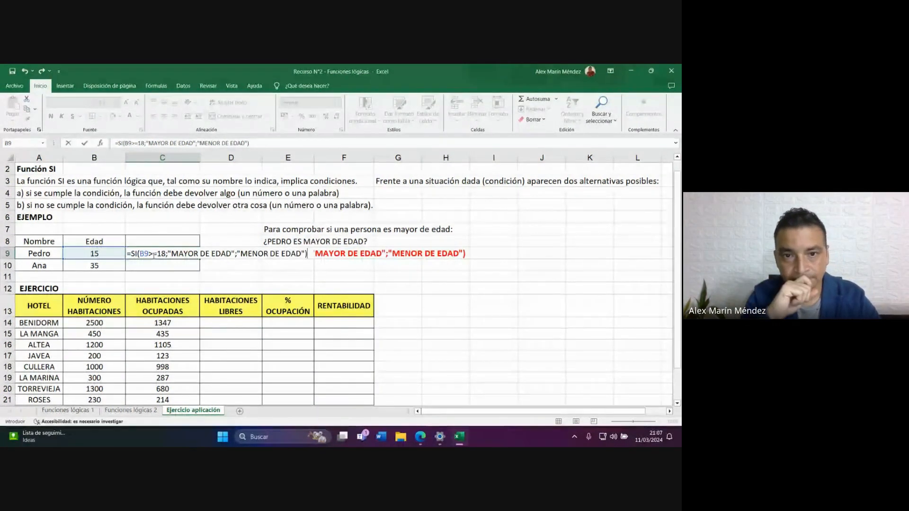
pyautogui.press('Return')
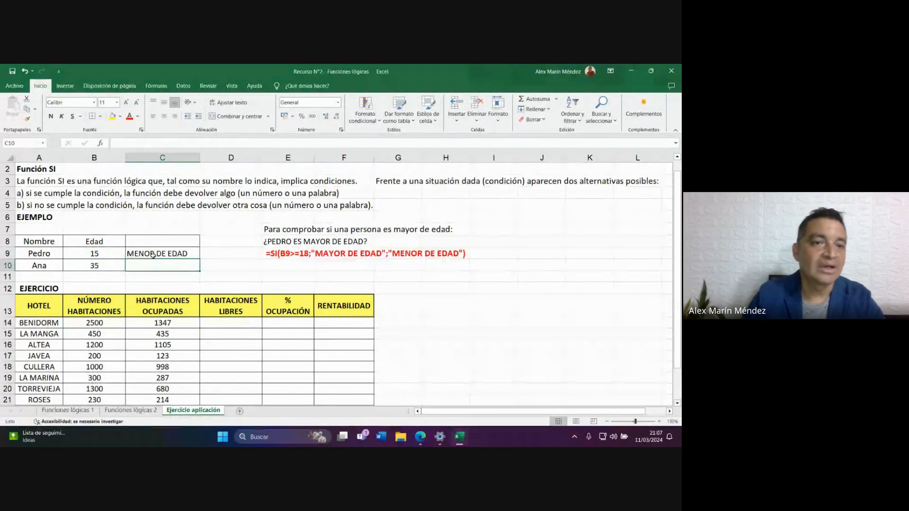
# Fill the SI formula from C9 down to C10 and check the formulas in both cells.
pyautogui.click(153, 255)
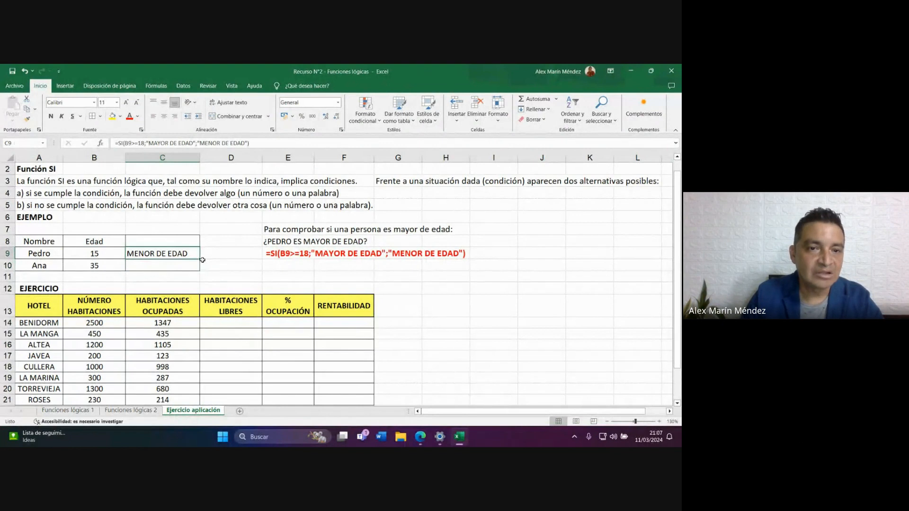
pyautogui.moveTo(203, 260); pyautogui.dragTo(192, 271)
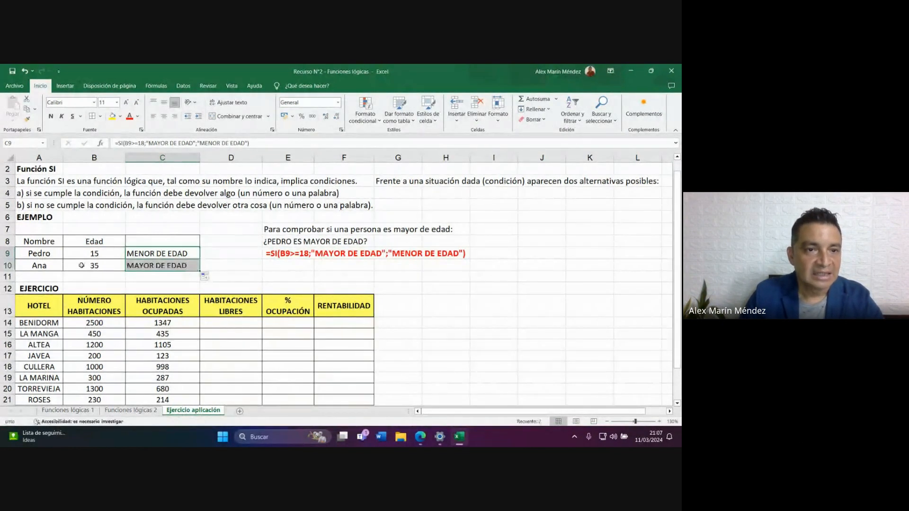
pyautogui.click(146, 271)
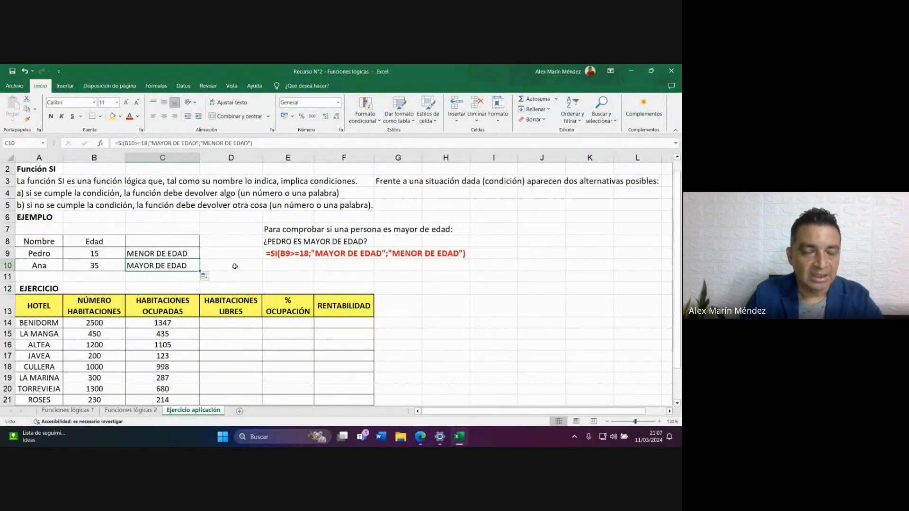
pyautogui.doubleClick(171, 255)
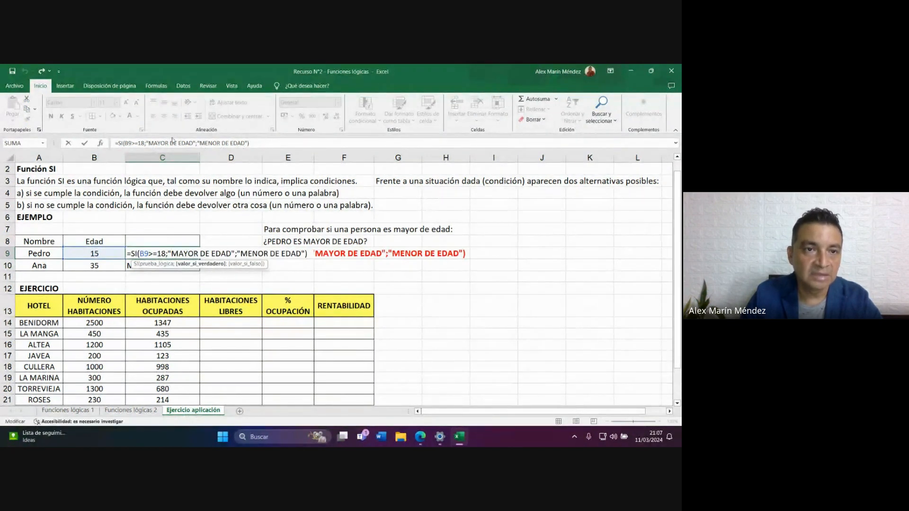
pyautogui.press('Escape')
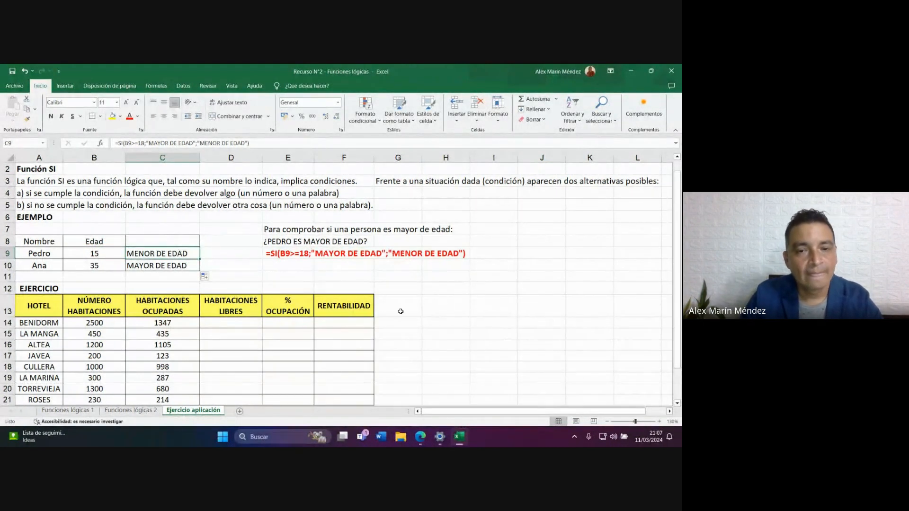
# Examine the hotel EJERCICIO table, its instructions and the empty RENTABILIDAD column from F14 down.
pyautogui.scroll(-1, 402, 325)
pyautogui.scroll(-1, 403, 324)
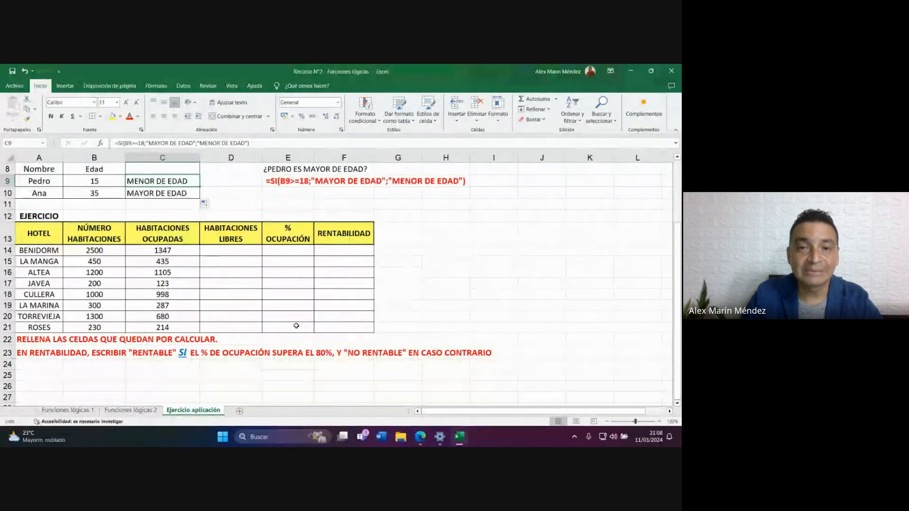
pyautogui.moveTo(339, 250); pyautogui.dragTo(340, 320)
pyautogui.click(341, 250)
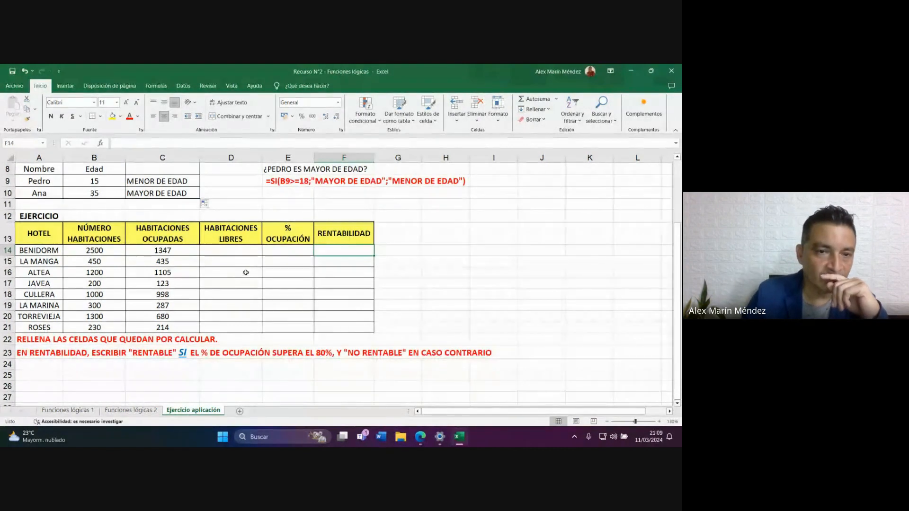
# Switch to the Google Meet call in Edge, briefly mute the microphone, and return to the Excel workbook.
pyautogui.moveTo(440, 434)
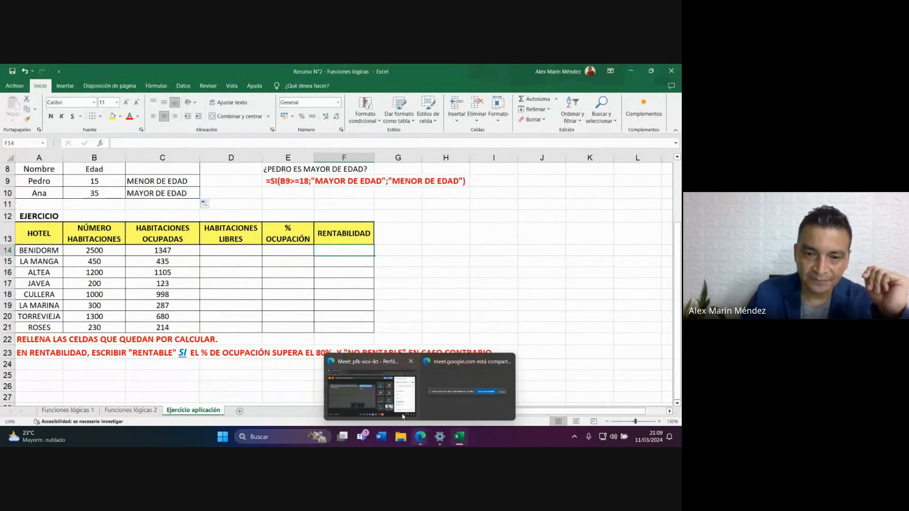
pyautogui.click(390, 374)
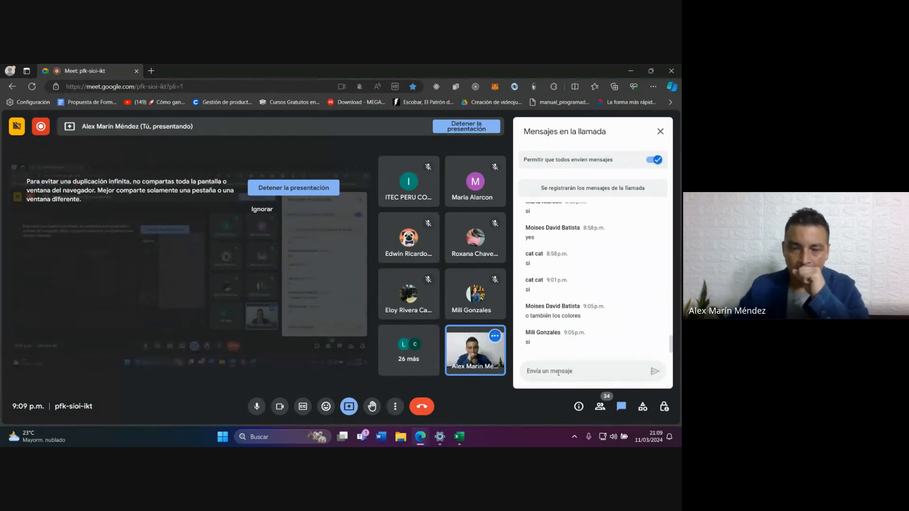
pyautogui.click(256, 405)
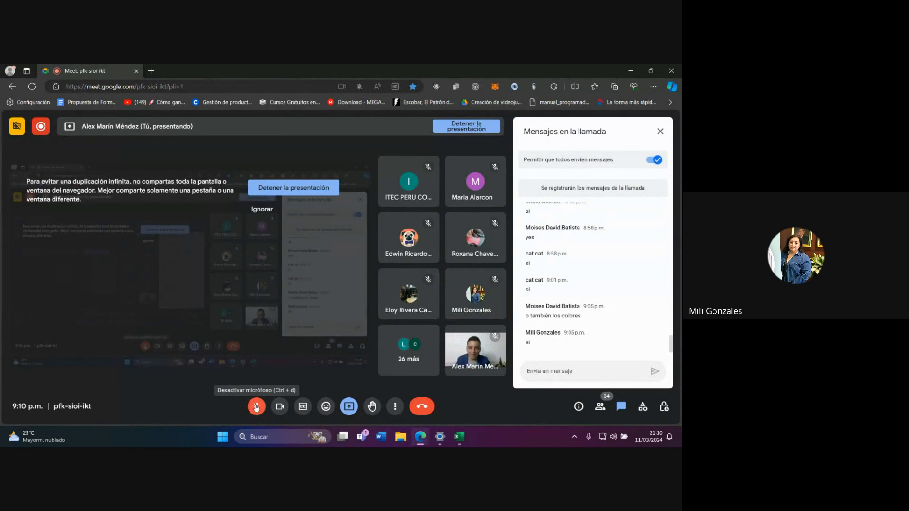
pyautogui.click(256, 406)
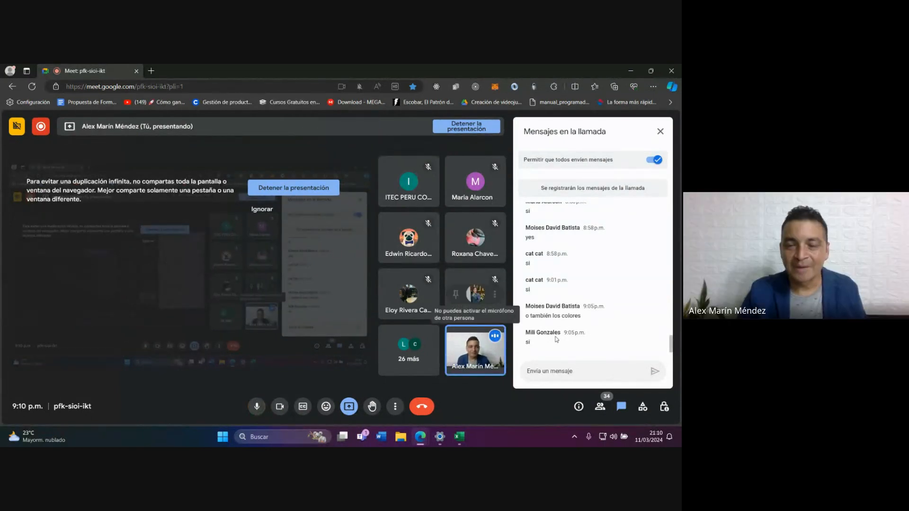
pyautogui.click(461, 439)
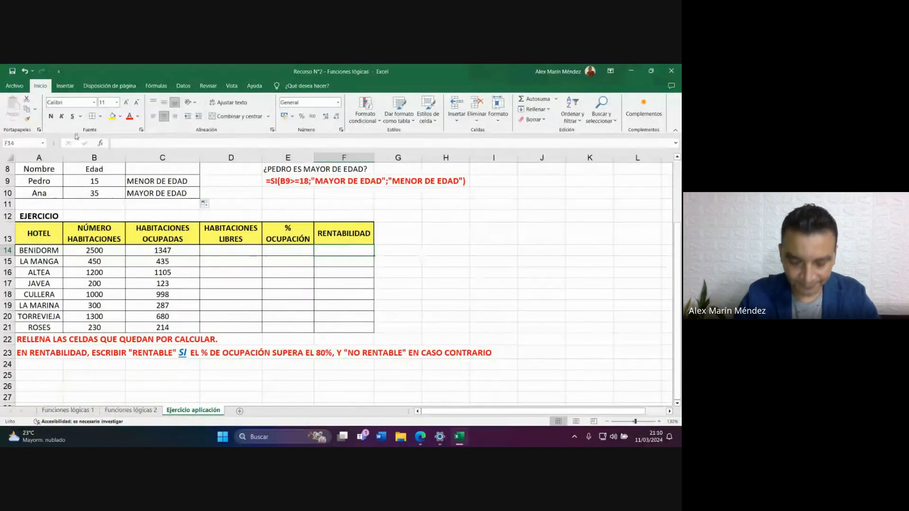
# Calculate Benidorm's free rooms in D14 with the formula =B14-C14.
pyautogui.click(228, 253)
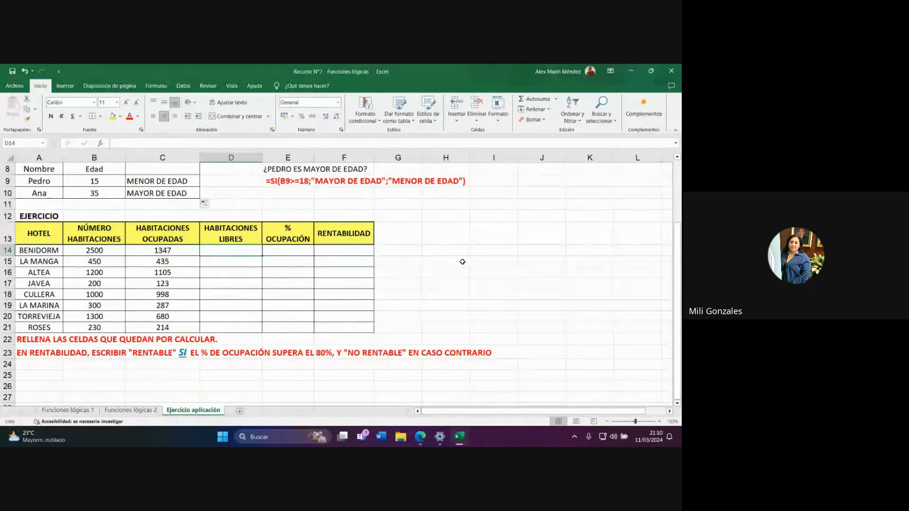
pyautogui.scroll(1, 410, 254)
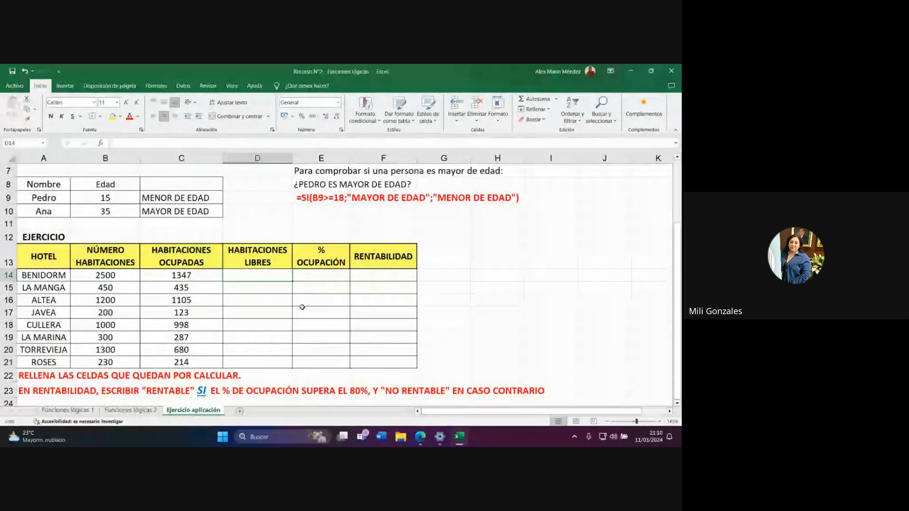
pyautogui.scroll(-1, 297, 289)
pyautogui.write('=')
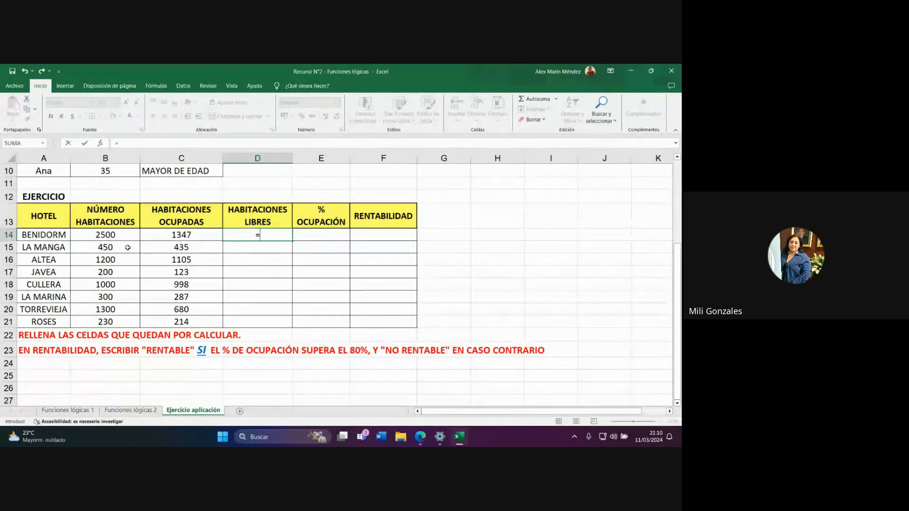
pyautogui.click(115, 235)
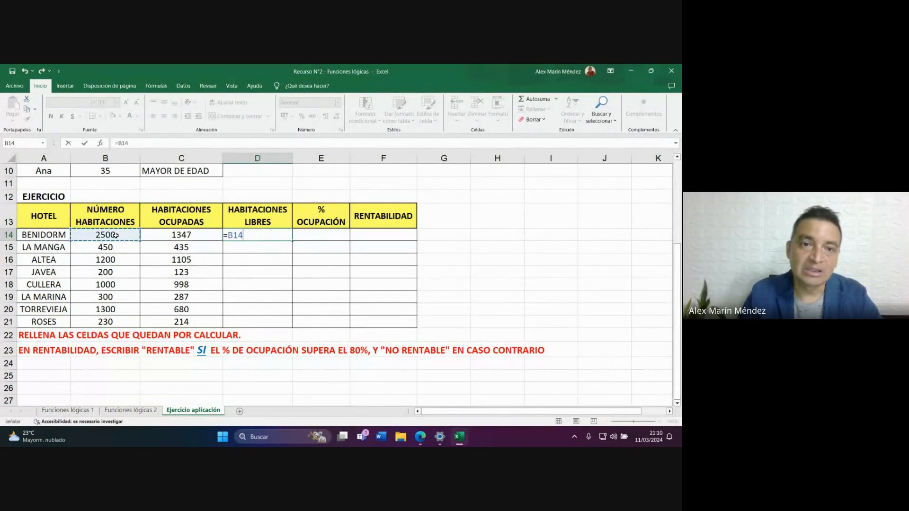
pyautogui.write('-')
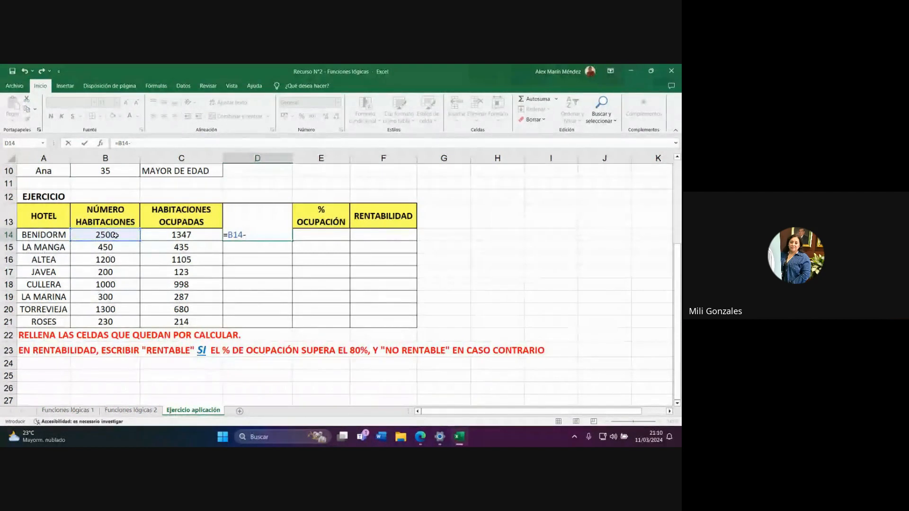
pyautogui.click(171, 237)
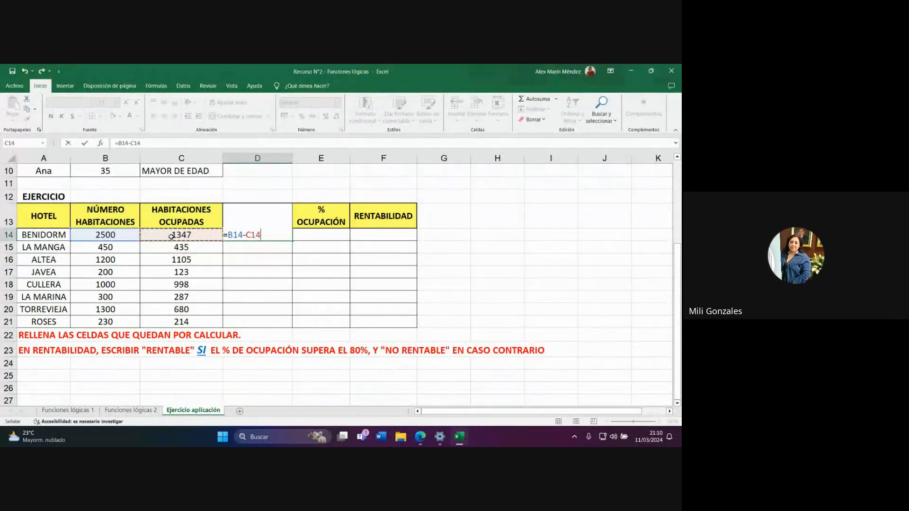
pyautogui.press('Return')
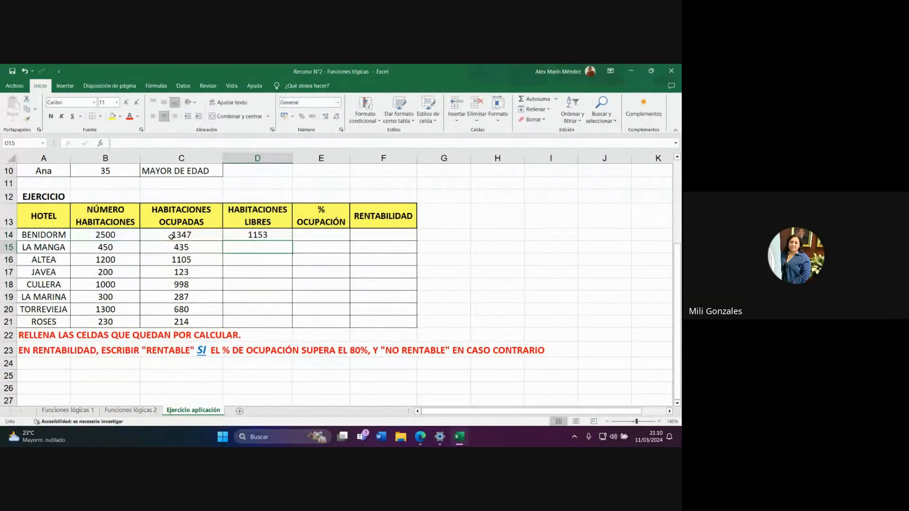
# Fill the free-rooms formula from D14 down to D21, keeping the instruction rows below the table clear.
pyautogui.click(246, 234)
pyautogui.doubleClick(293, 241)
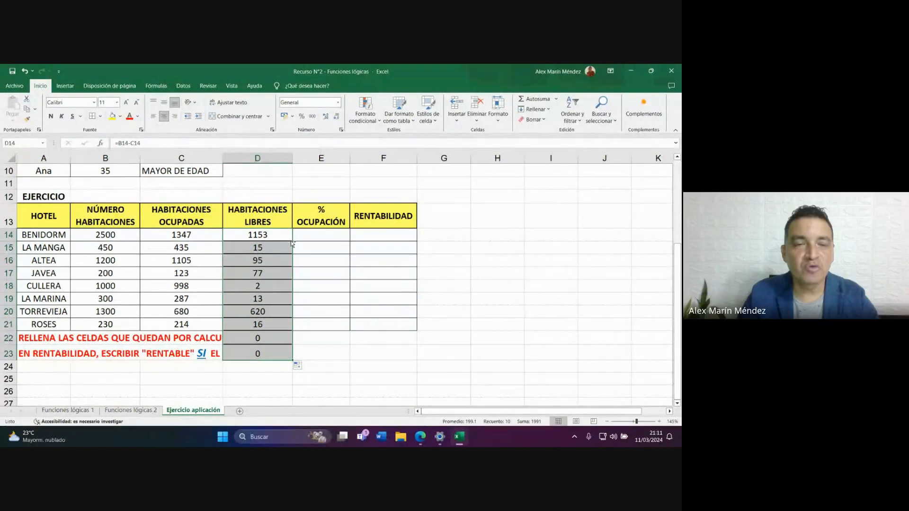
pyautogui.hotkey('ctrl', 'z')
pyautogui.moveTo(293, 243); pyautogui.dragTo(288, 325)
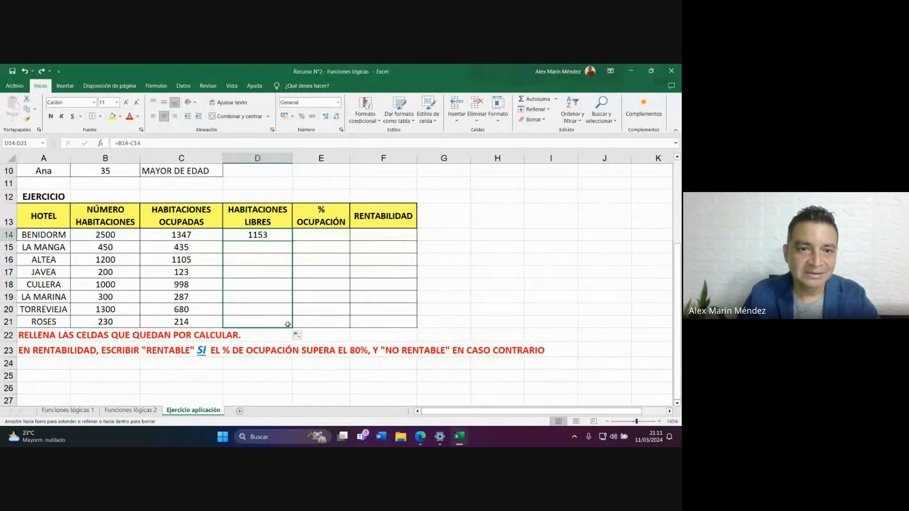
# Enter the occupancy formula =C14/B14 in E14 and fill it down to E21.
pyautogui.click(314, 235)
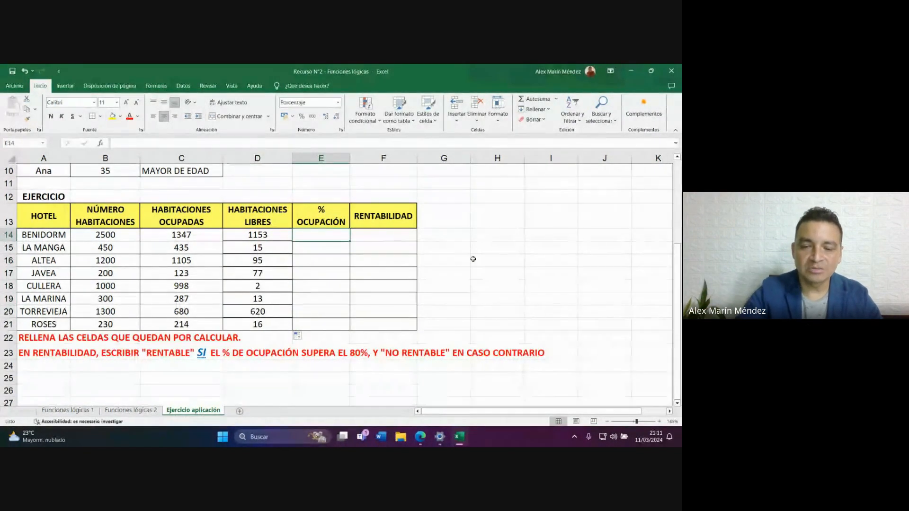
pyautogui.write('=')
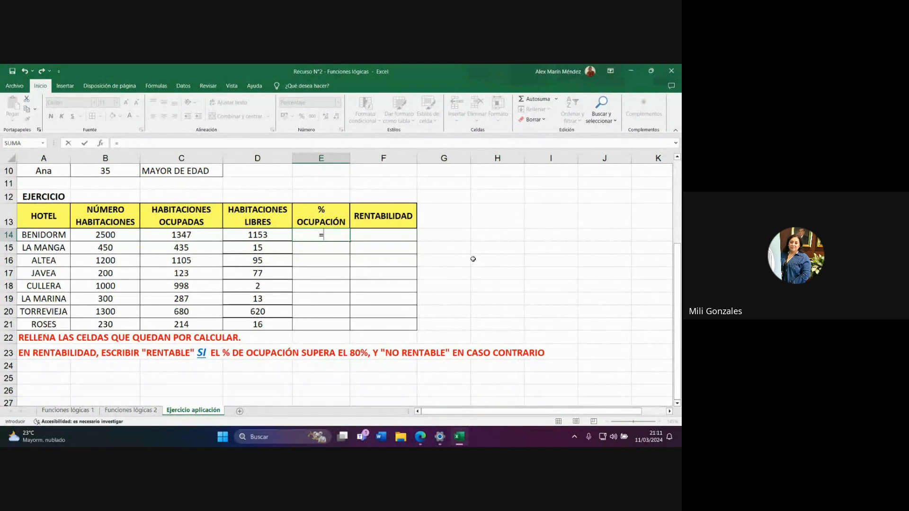
pyautogui.click(195, 236)
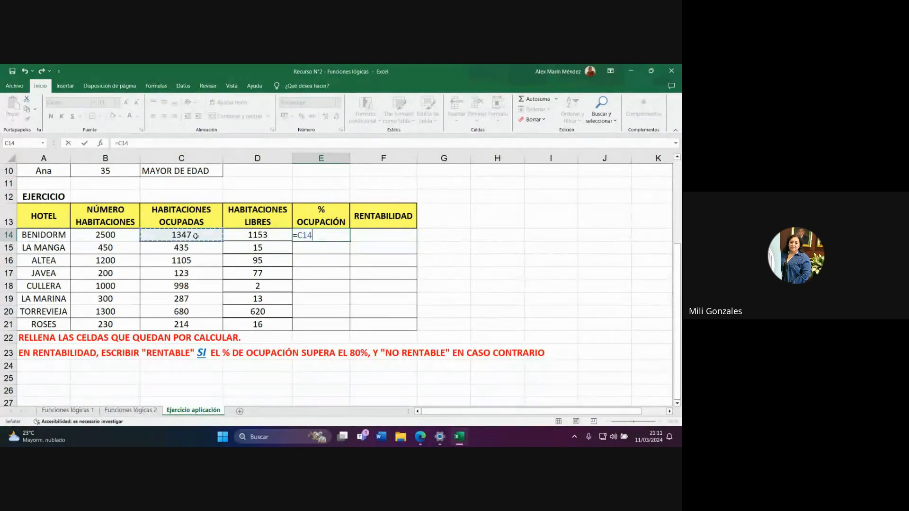
pyautogui.write('/')
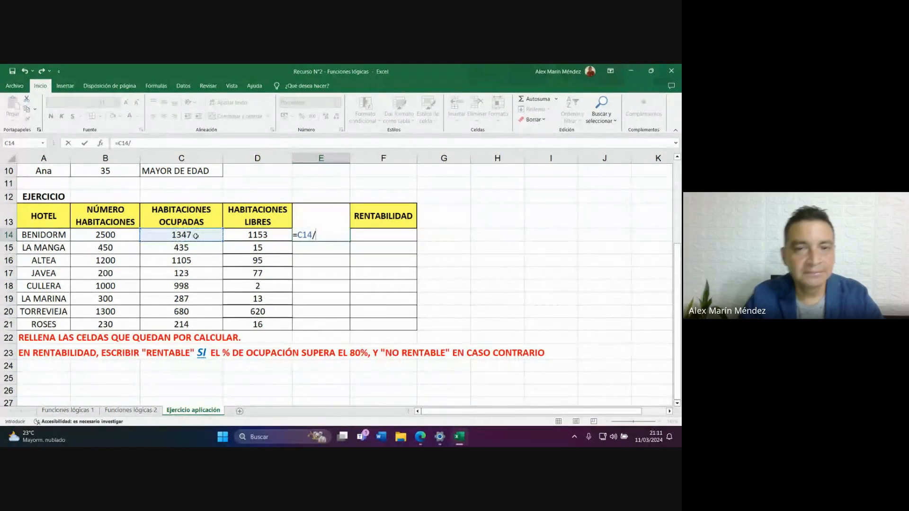
pyautogui.click(135, 237)
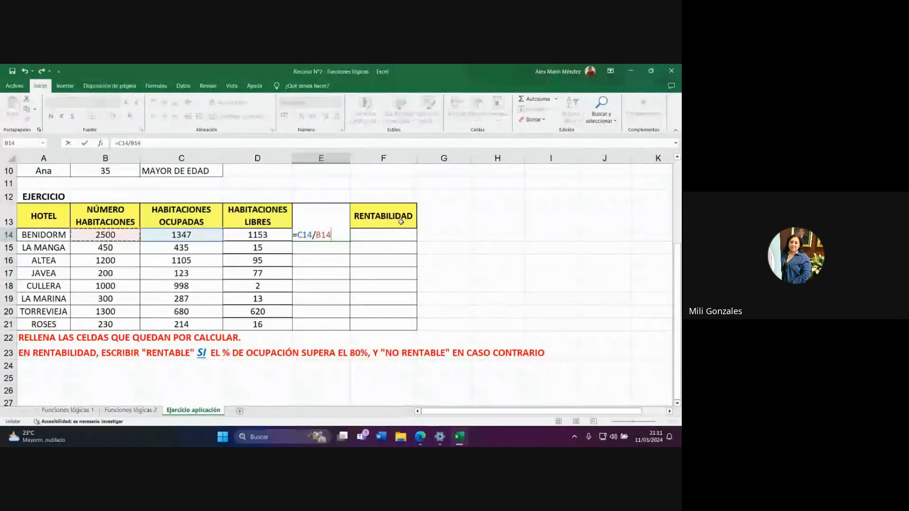
pyautogui.press('Return')
pyautogui.click(348, 236)
pyautogui.moveTo(350, 243); pyautogui.dragTo(349, 335)
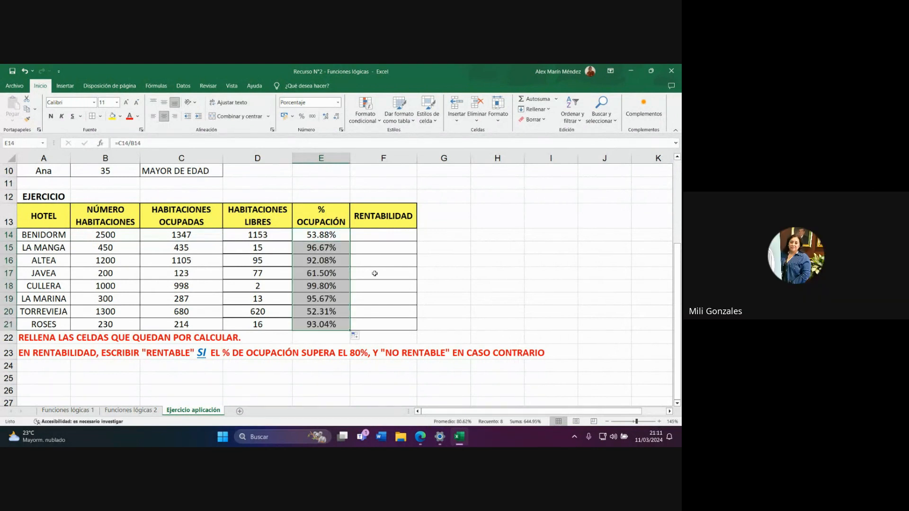
# Enter the profitability formula =SI(E14>80%;"SI";"NO") in F14.
pyautogui.click(377, 235)
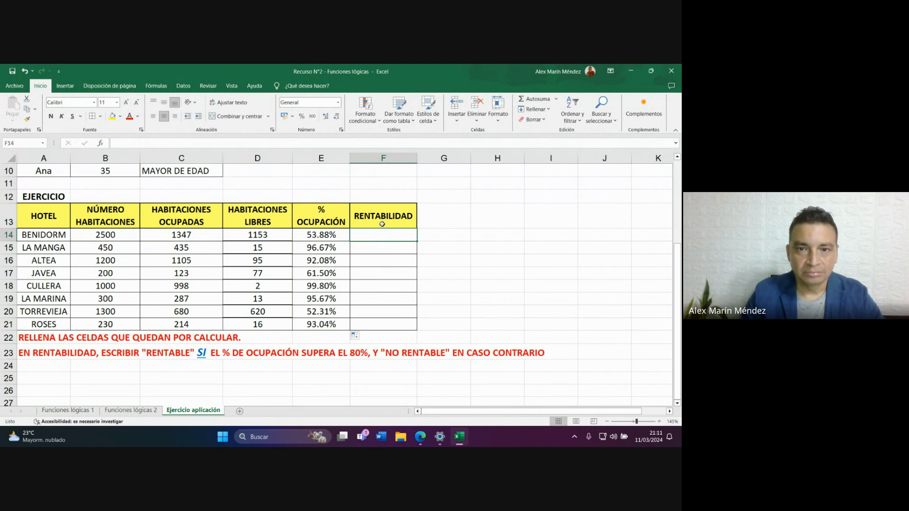
pyautogui.click(349, 356)
pyautogui.click(401, 239)
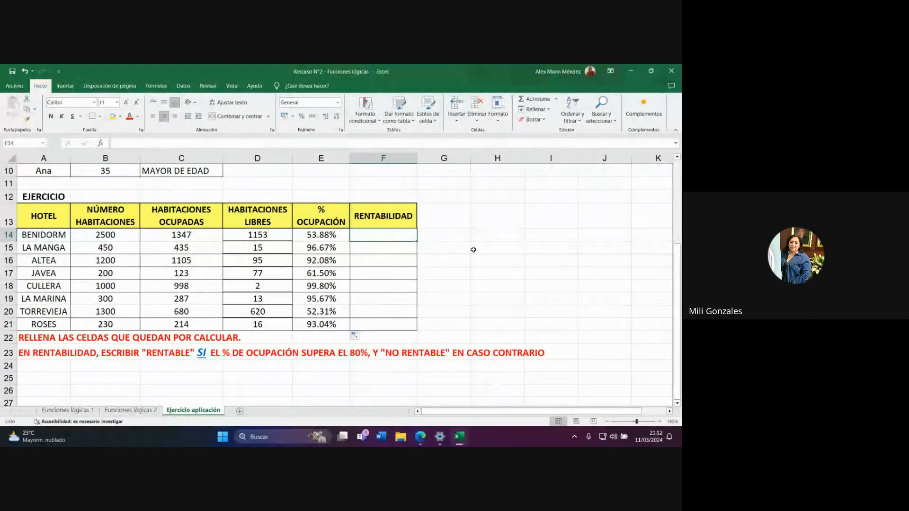
pyautogui.write('=SI(')
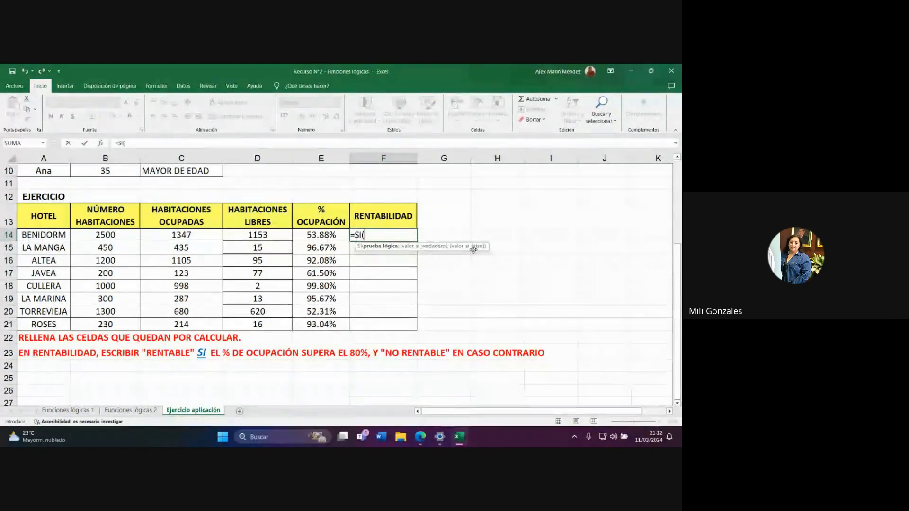
pyautogui.click(339, 237)
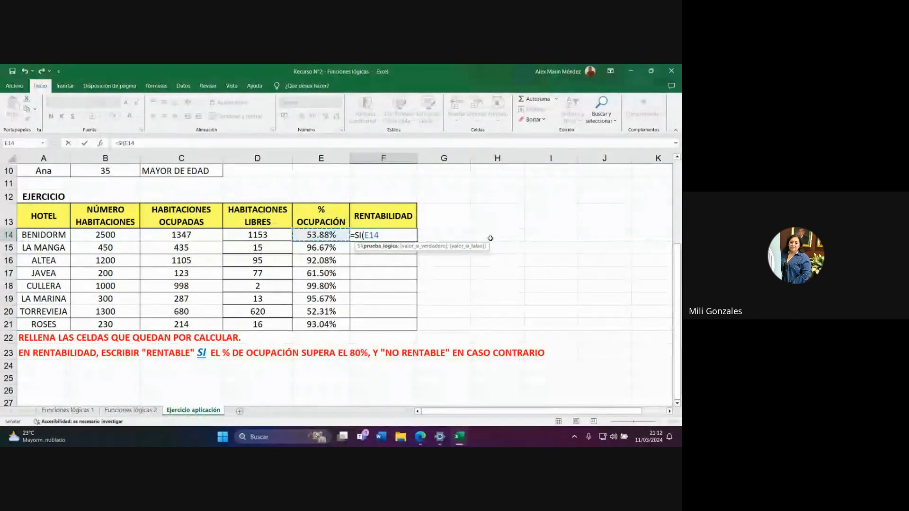
pyautogui.write('>')
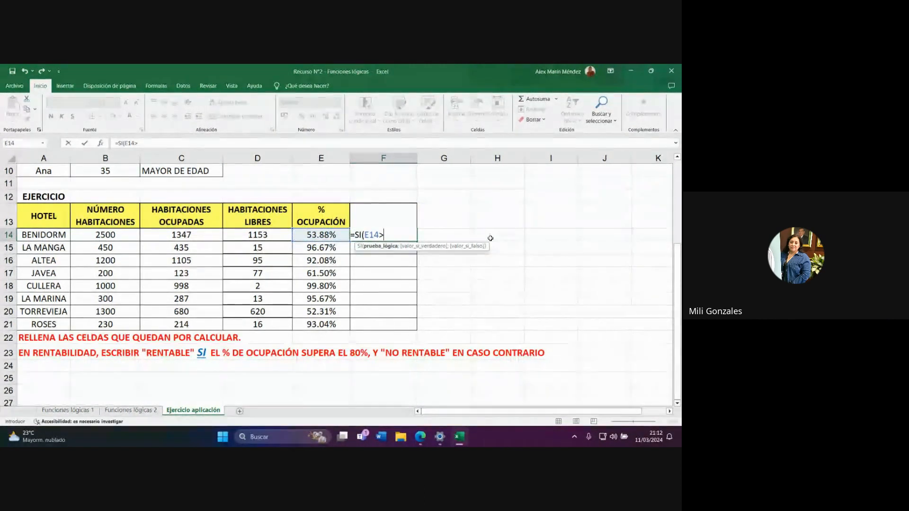
pyautogui.write('80%')
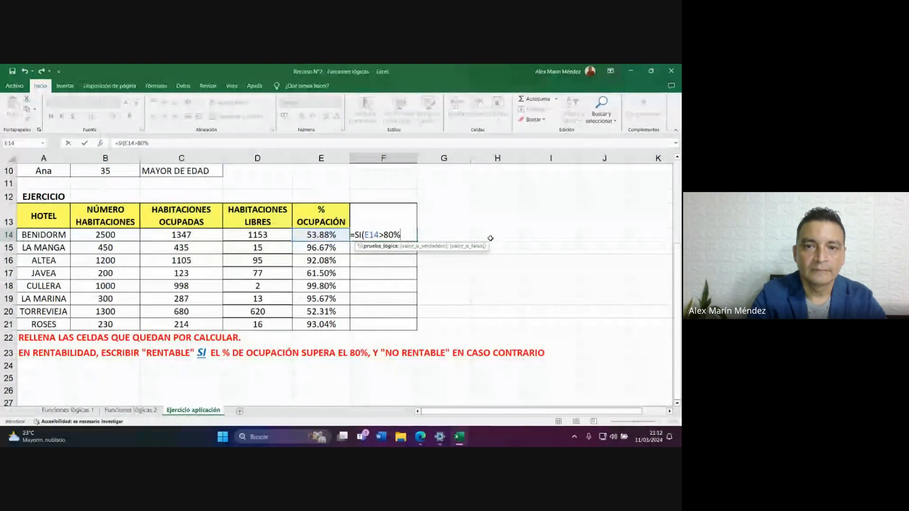
pyautogui.write(';')
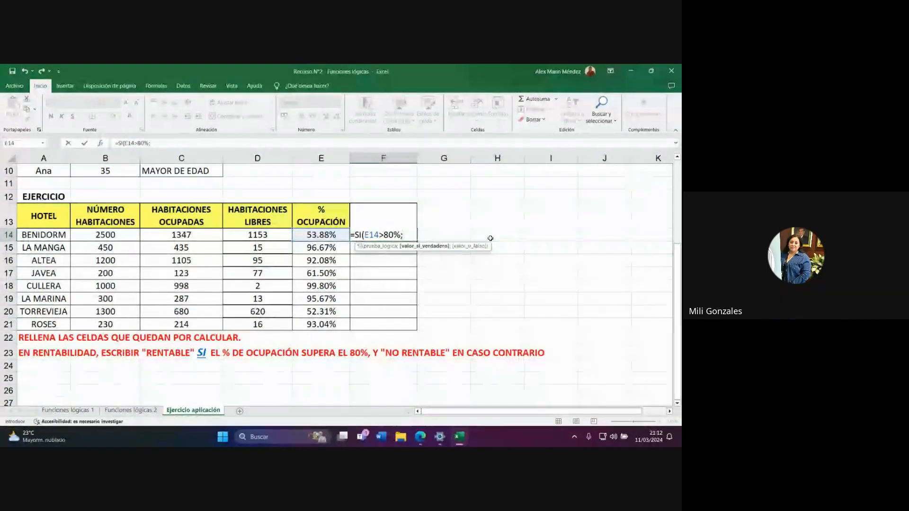
pyautogui.write('"SI')
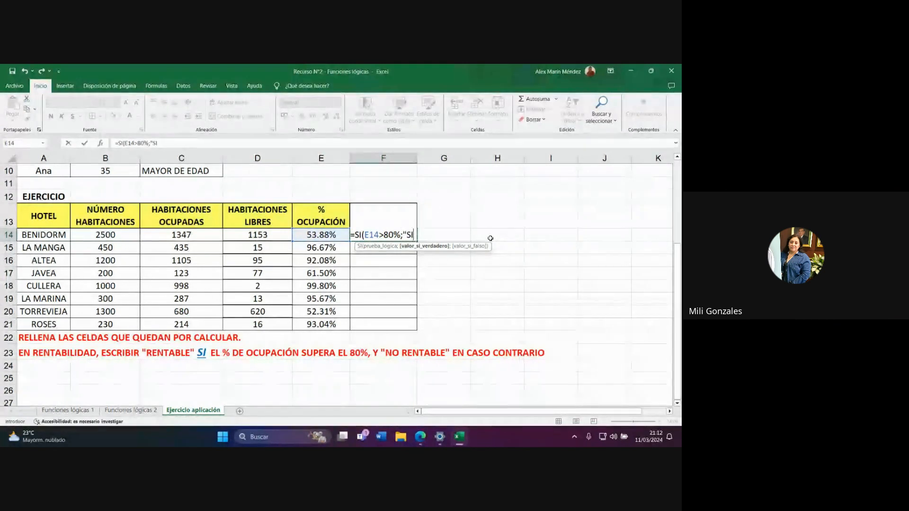
pyautogui.write('";')
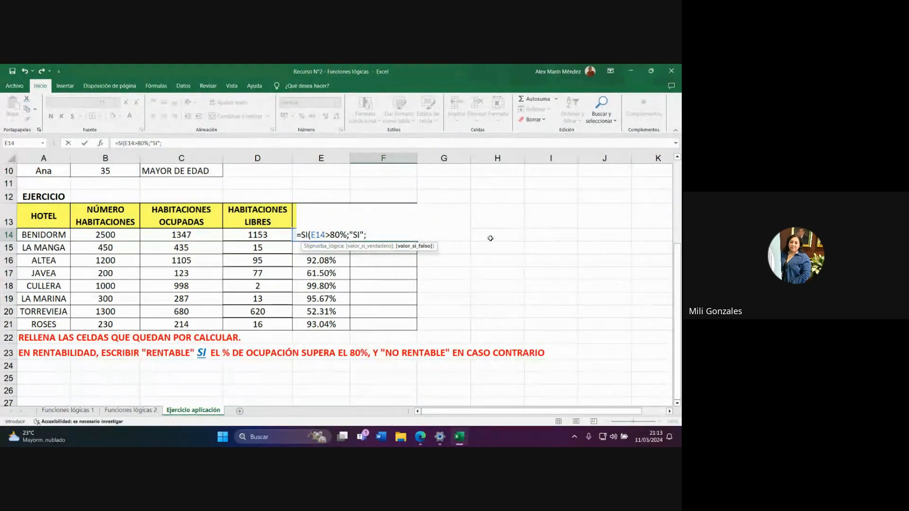
pyautogui.write('"NO")')
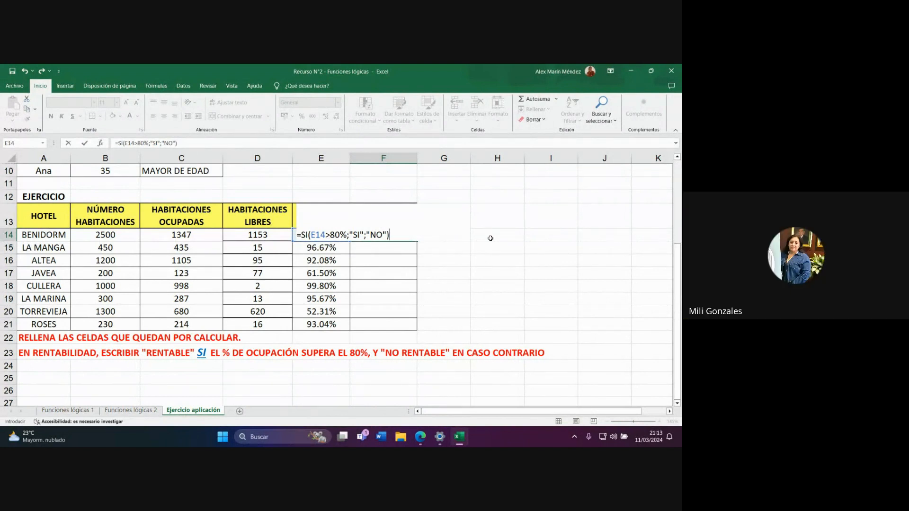
pyautogui.press('Return')
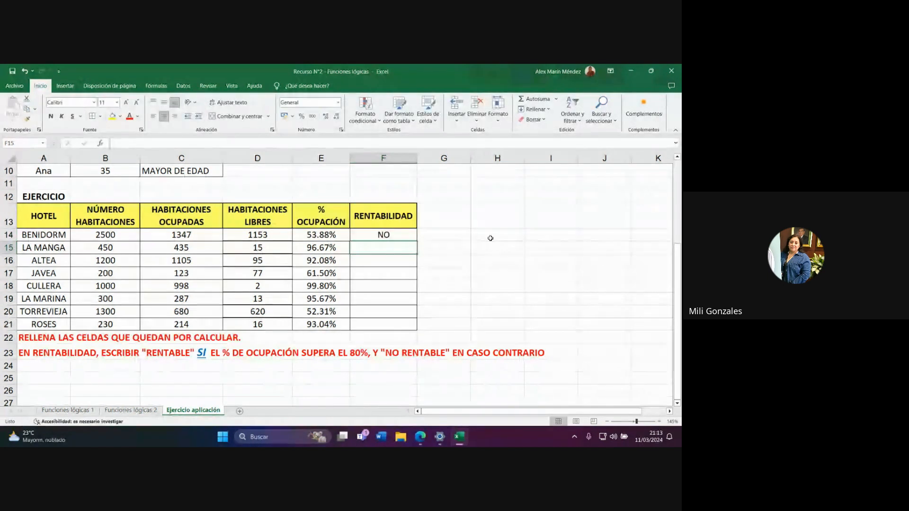
# Fill the SI formula from F14 down to F21 and check the RENTABILIDAD results for several hotels.
pyautogui.click(400, 235)
pyautogui.moveTo(417, 241); pyautogui.dragTo(412, 331)
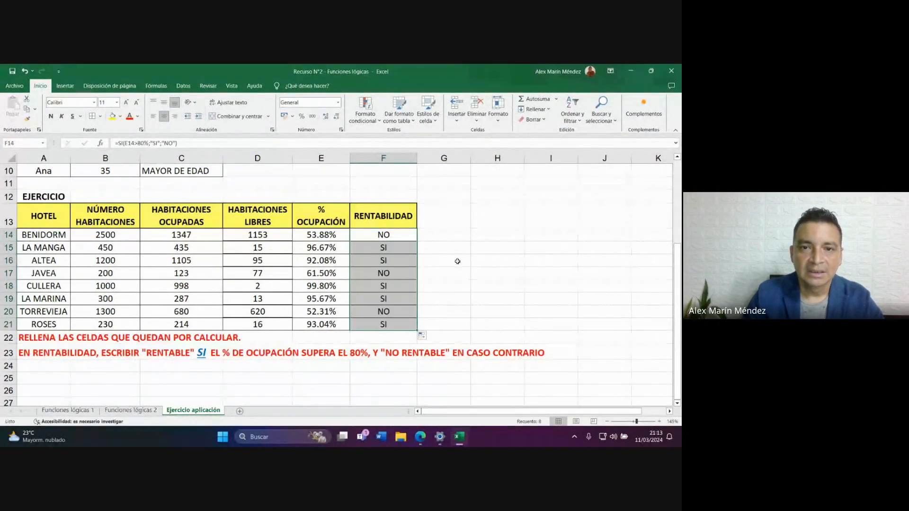
pyautogui.click(393, 247)
pyautogui.click(396, 260)
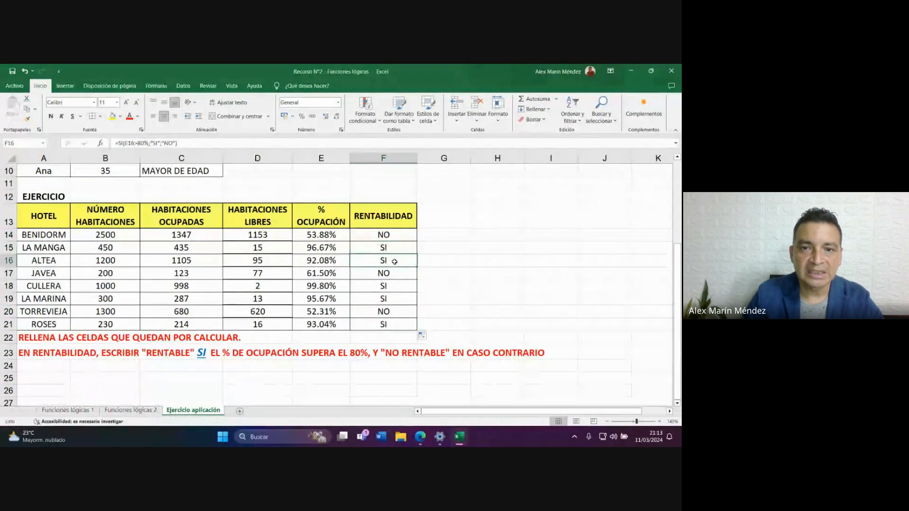
pyautogui.click(393, 288)
pyautogui.click(393, 298)
pyautogui.click(393, 324)
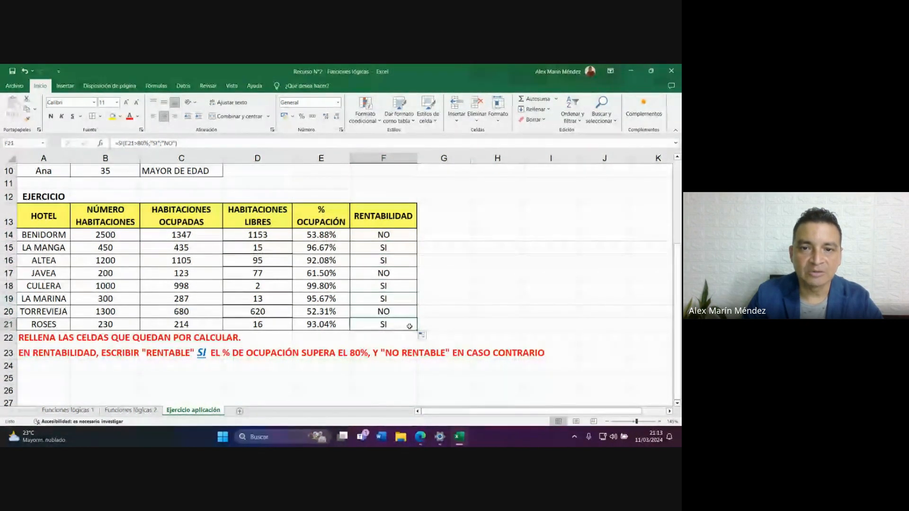
pyautogui.click(458, 247)
pyautogui.click(498, 233)
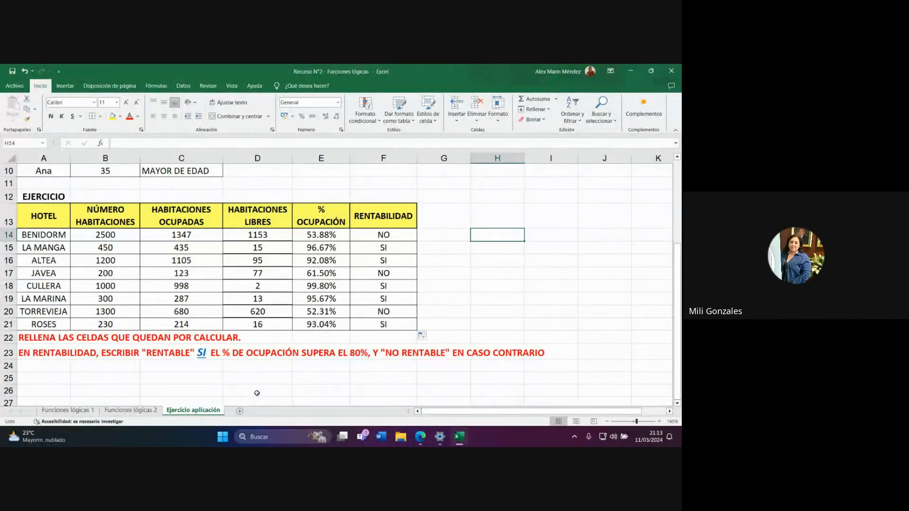
# Switch to the Google Meet call in Edge, read the chat messages, and return to the Excel workbook.
pyautogui.moveTo(421, 436)
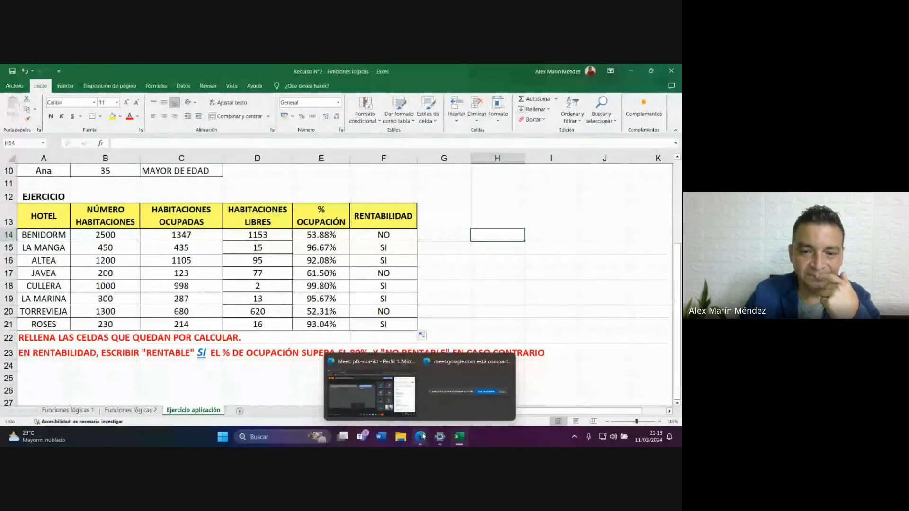
pyautogui.click(354, 387)
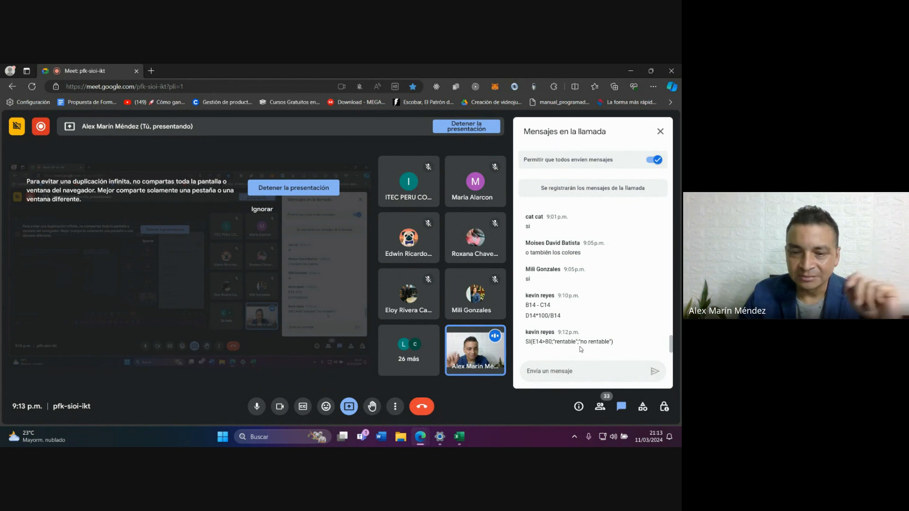
pyautogui.click(459, 436)
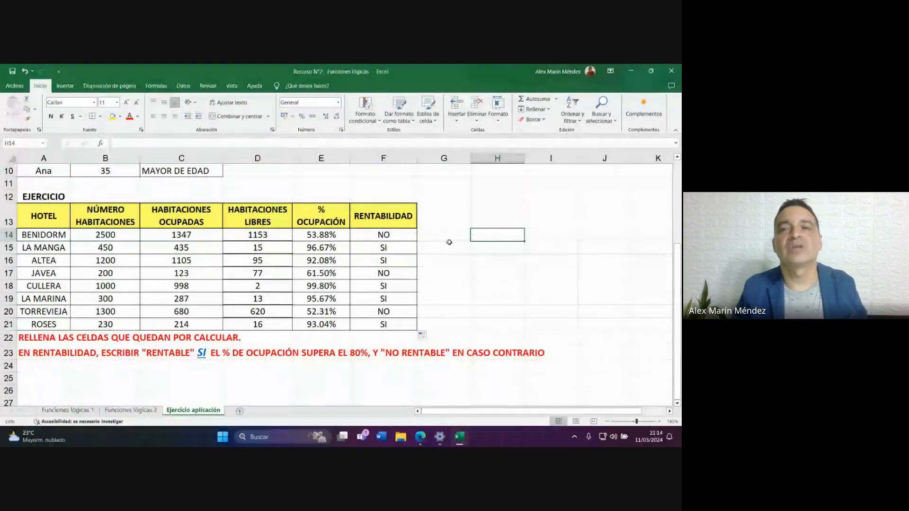
# Review the true and false arguments of the SI formula in F14, leaving the formula as it is.
pyautogui.click(388, 234)
pyautogui.doubleClick(393, 234)
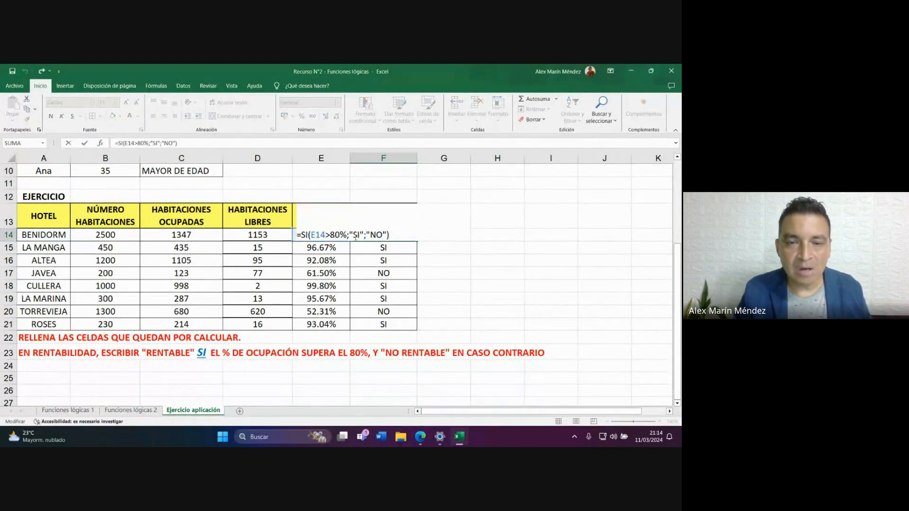
pyautogui.moveTo(347, 234)
pyautogui.mouseDown()
pyautogui.moveTo(311, 235)
pyautogui.moveTo(362, 235)
pyautogui.moveTo(349, 235)
pyautogui.mouseUp()
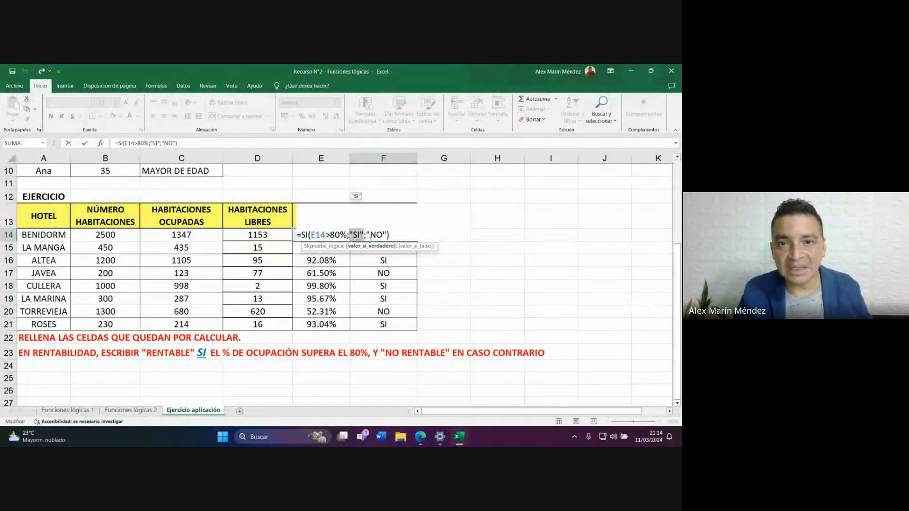
pyautogui.moveTo(387, 235); pyautogui.dragTo(367, 235)
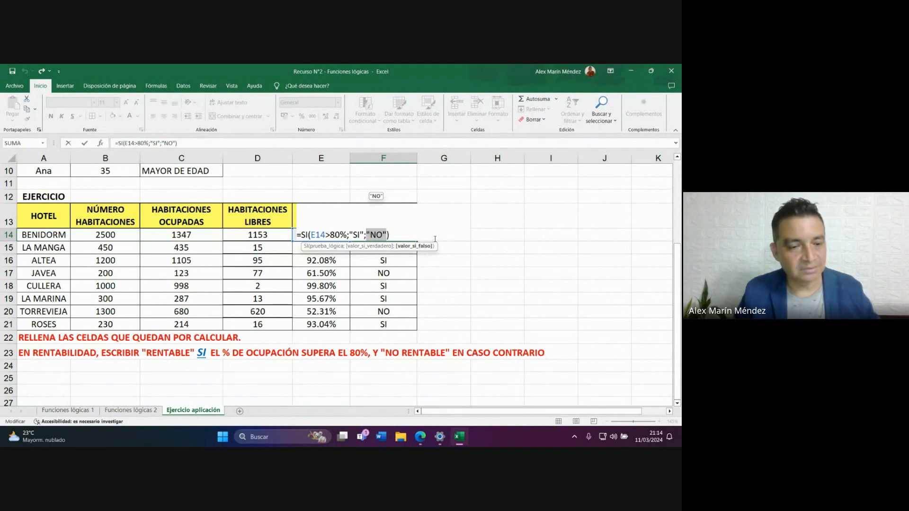
pyautogui.hotkey('ctrl', 'Return')
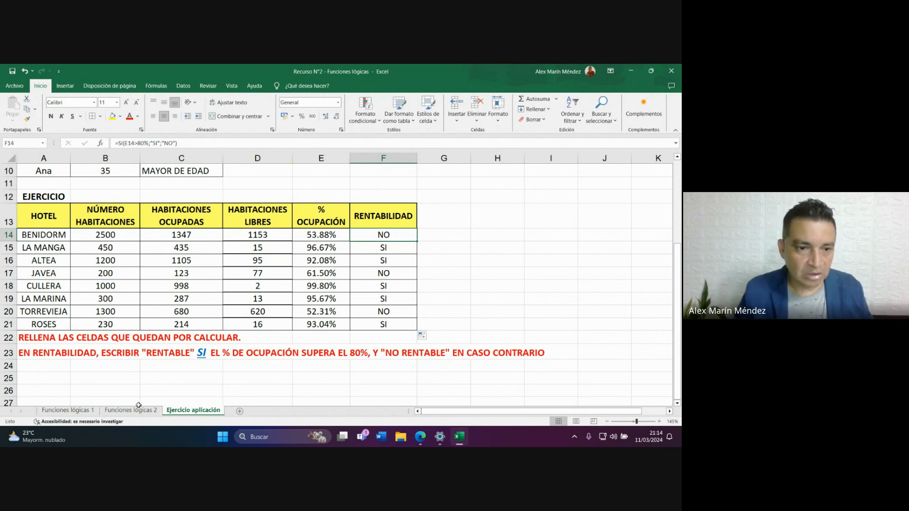
# Open the Funciones lógicas 1 sheet and highlight the unanswered ranges E6:H15 and L6:Q15 of Ejercicio 1.
pyautogui.click(86, 413)
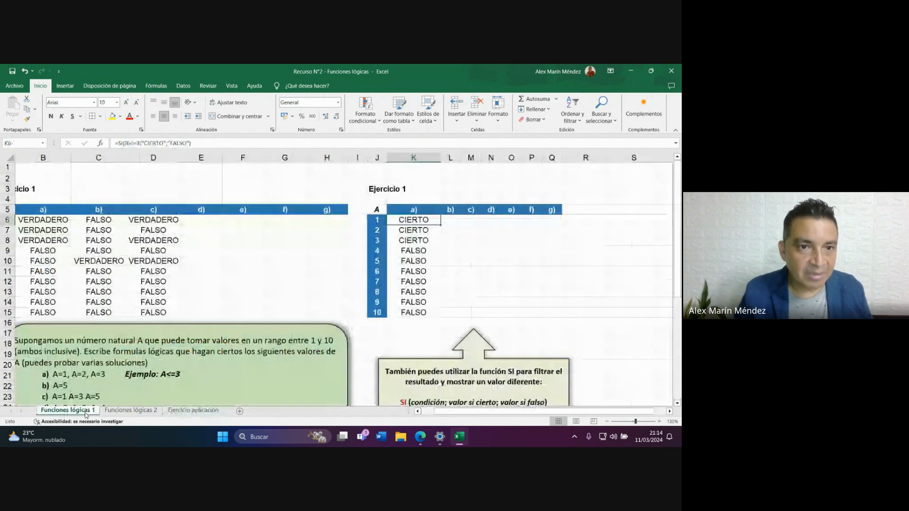
pyautogui.moveTo(208, 221); pyautogui.dragTo(322, 312)
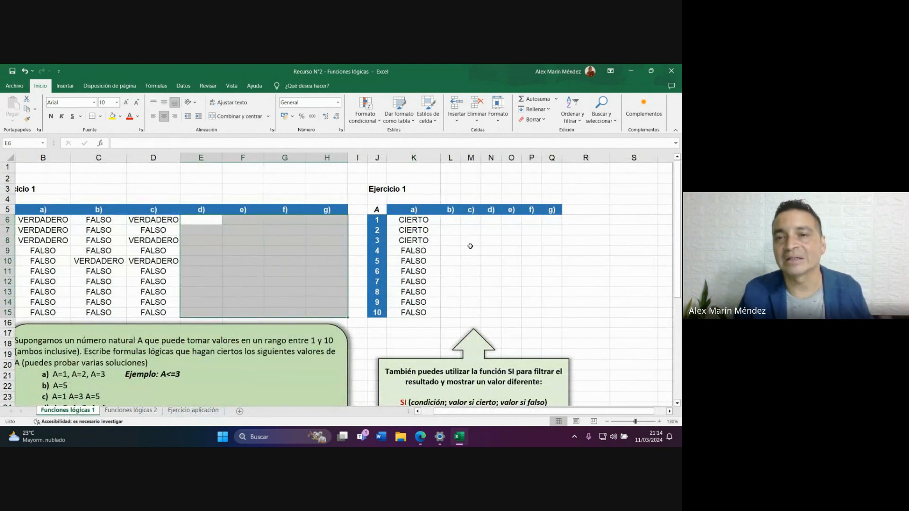
pyautogui.moveTo(450, 222); pyautogui.dragTo(552, 311)
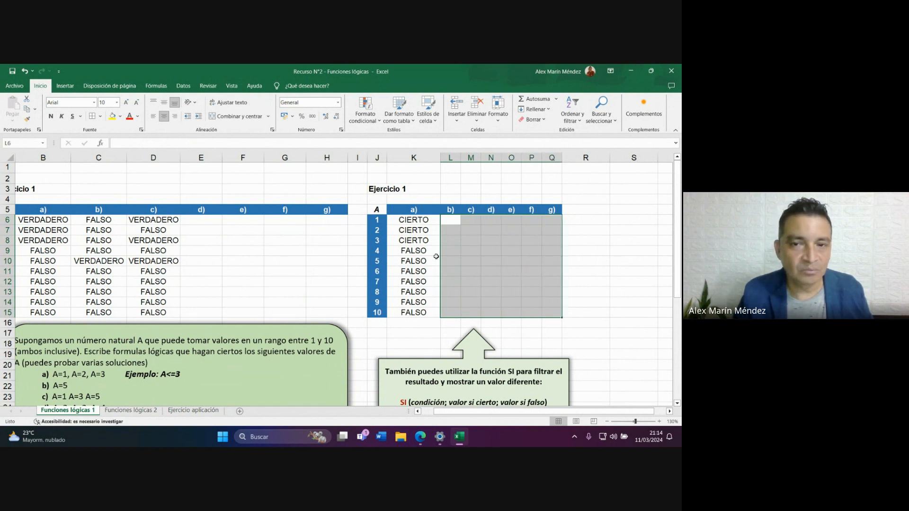
# Examine both solution tables under Ejercicio 1 and compare them with the exercise tables above.
pyautogui.scroll(-6, 203, 296)
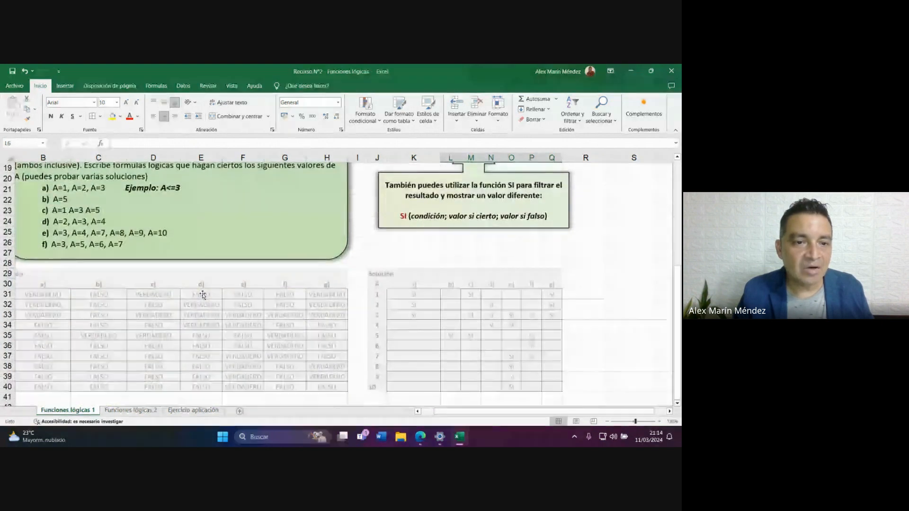
pyautogui.scroll(-1, 202, 296)
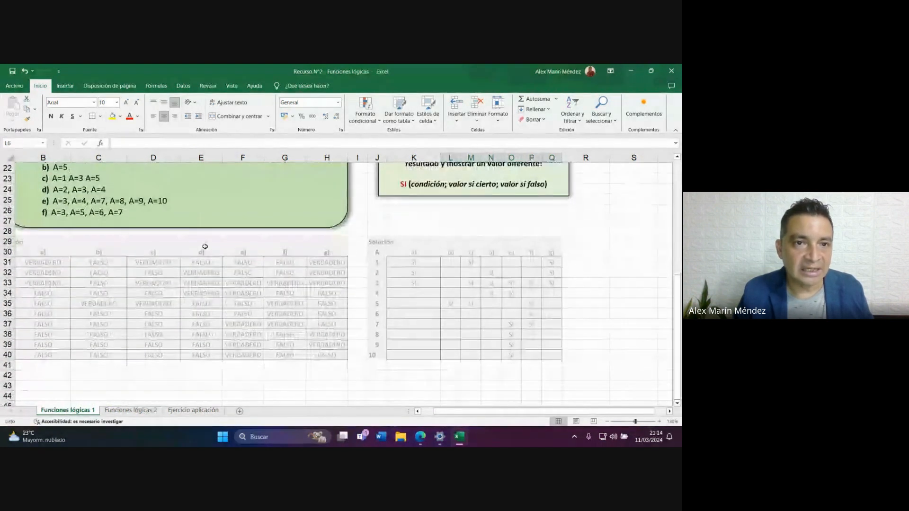
pyautogui.click(59, 263)
pyautogui.click(101, 264)
pyautogui.click(157, 263)
pyautogui.click(203, 262)
pyautogui.click(244, 262)
pyautogui.click(285, 270)
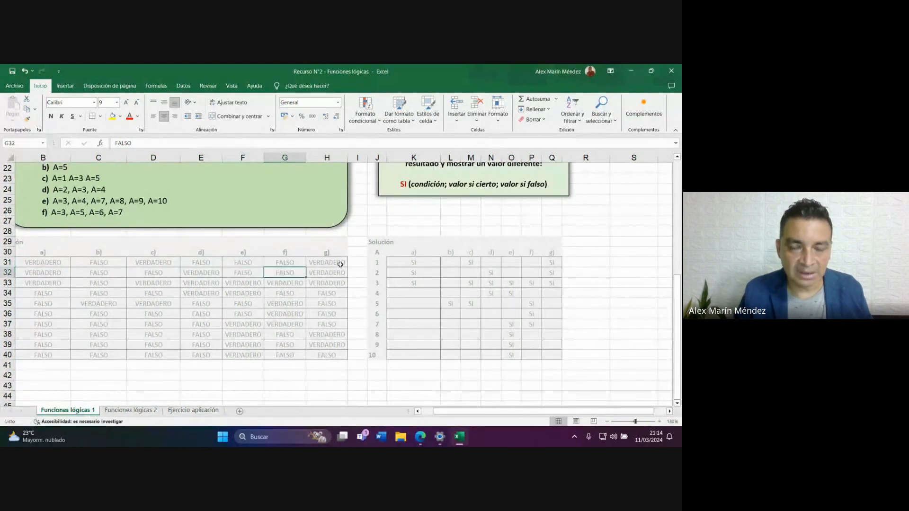
pyautogui.moveTo(417, 263); pyautogui.dragTo(547, 354)
pyautogui.scroll(7, 514, 224)
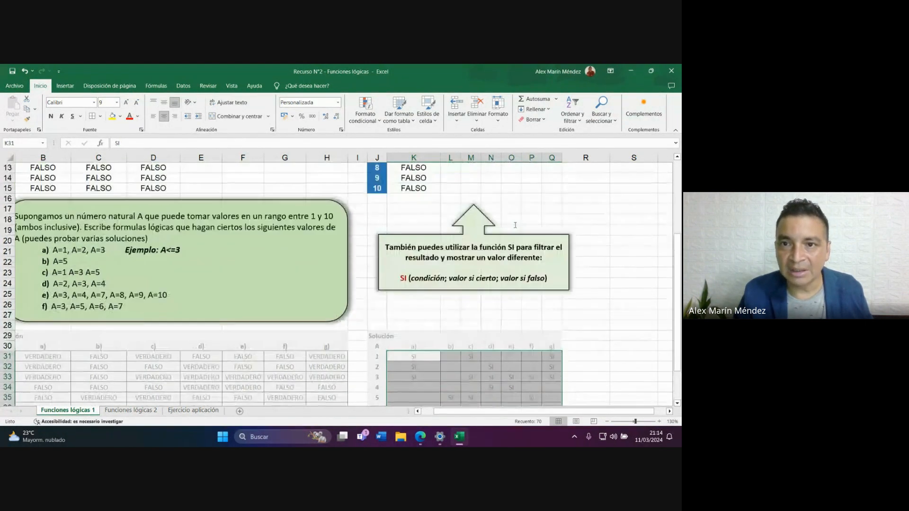
pyautogui.scroll(1, 449, 279)
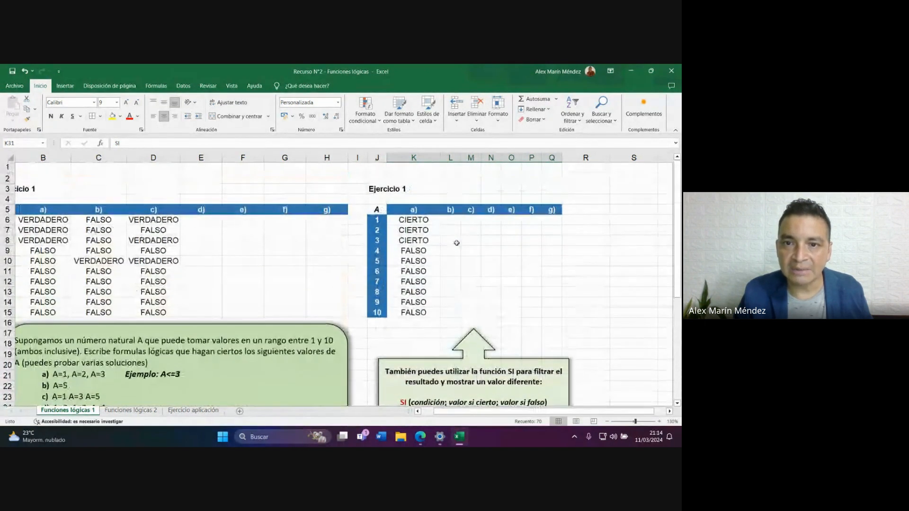
pyautogui.scroll(-3, 456, 243)
pyautogui.click(201, 386)
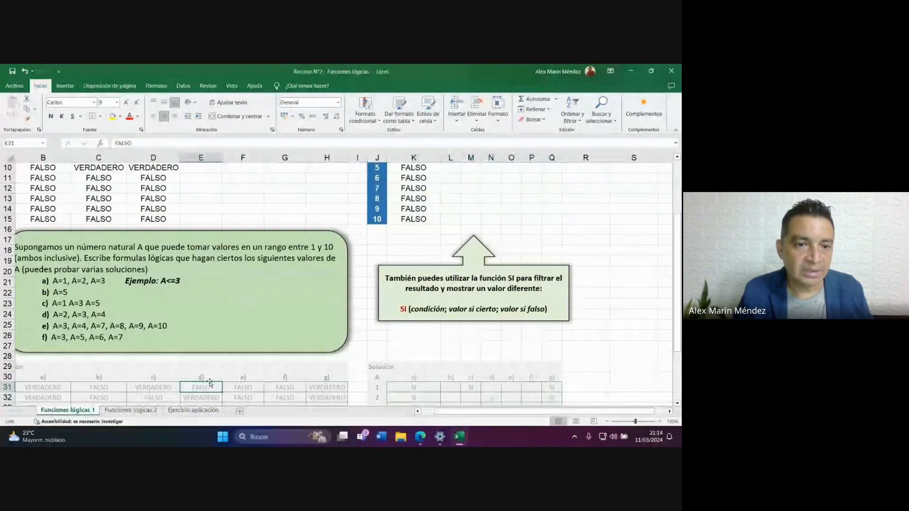
pyautogui.scroll(2, 203, 381)
pyautogui.scroll(2, 202, 200)
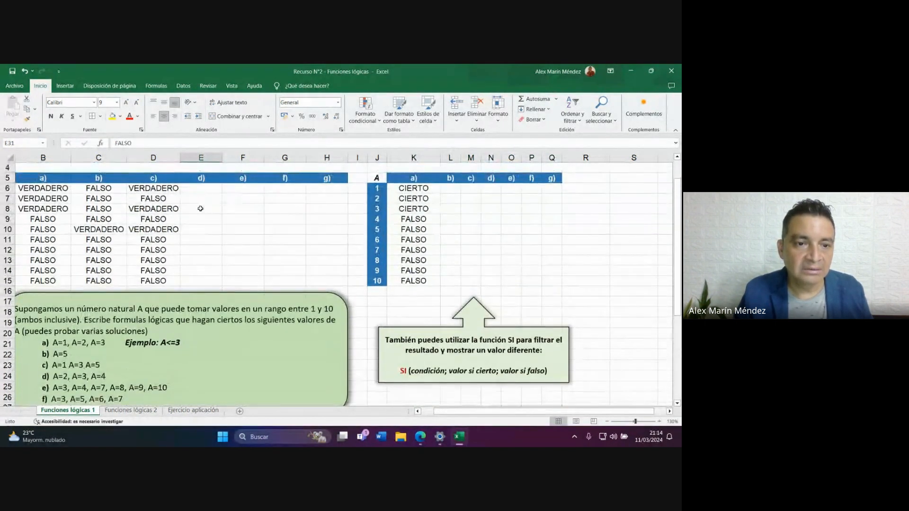
# Open the Funciones lógicas 2 sheet and look over the Ejercicio 2 statement and its solution tables.
pyautogui.click(131, 410)
pyautogui.scroll(-5, 168, 309)
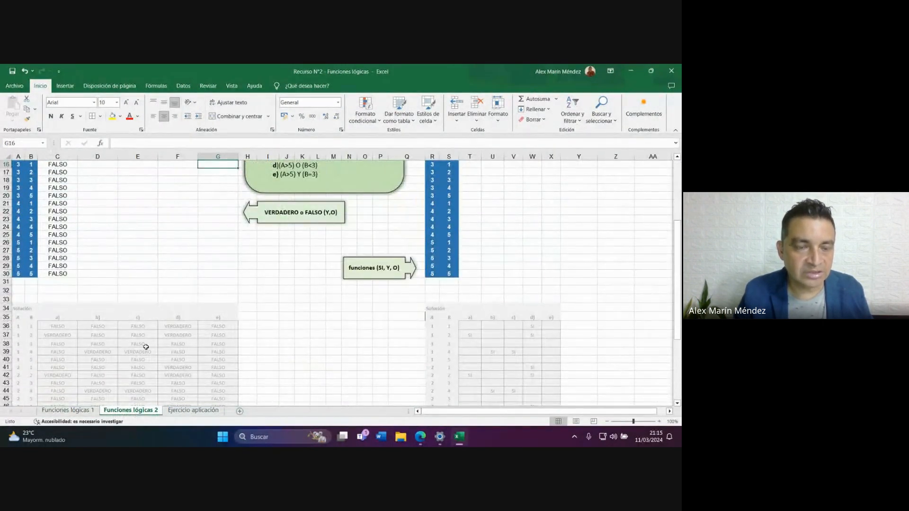
pyautogui.scroll(1, 147, 347)
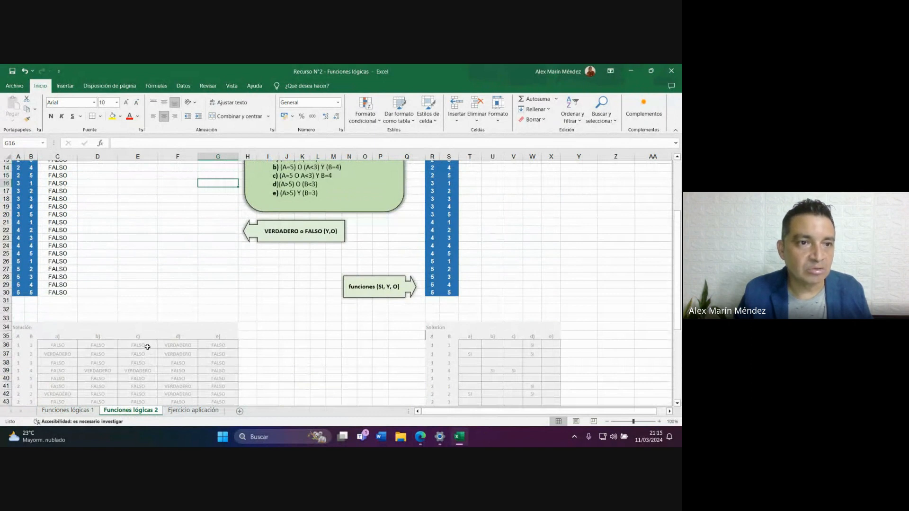
pyautogui.scroll(5, 147, 347)
# Inspect the Y formula in C6 against condition a) of Ejercicio 2, keeping it unchanged.
pyautogui.click(63, 207)
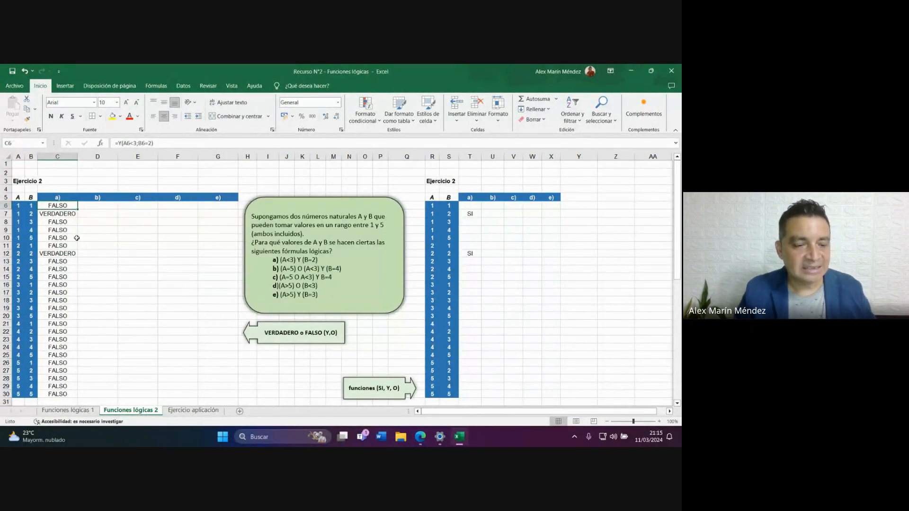
pyautogui.keyDown('ctrl'); pyautogui.scroll(5, 77, 238); pyautogui.keyUp('ctrl')
pyautogui.doubleClick(50, 243)
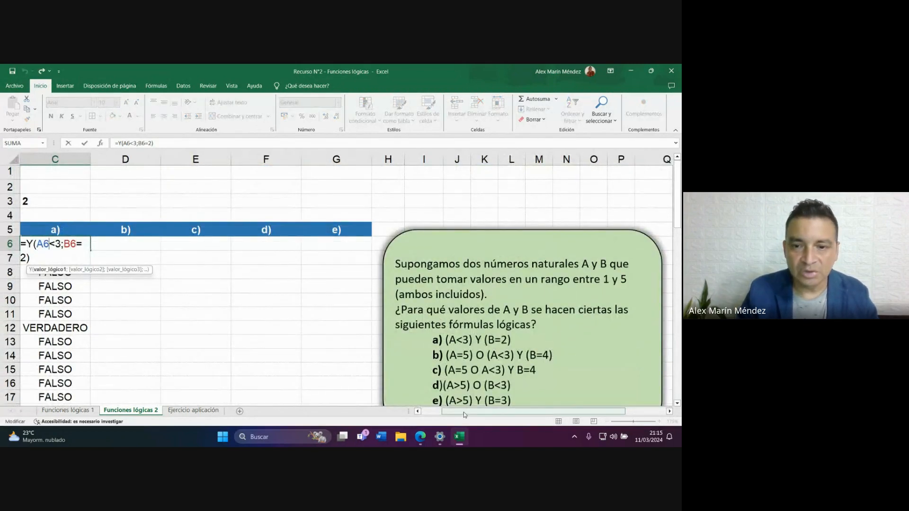
pyautogui.moveTo(530, 411); pyautogui.dragTo(510, 411)
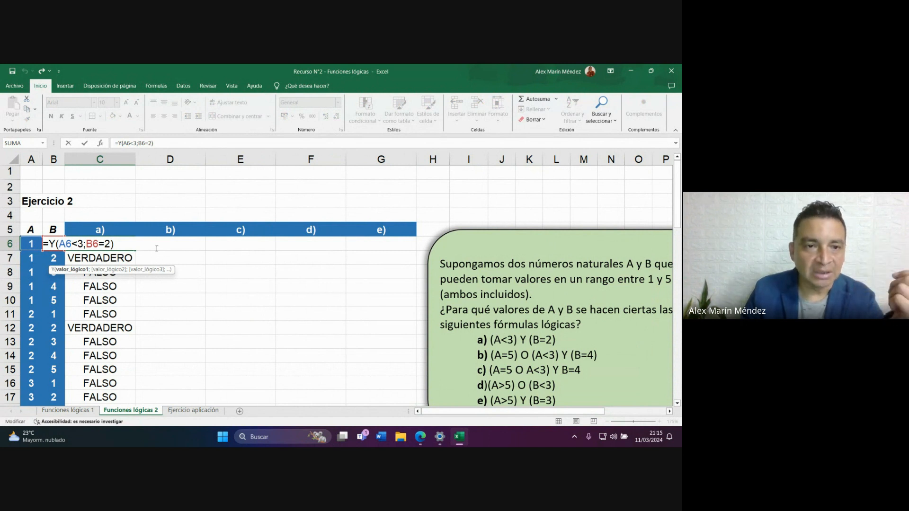
pyautogui.hotkey('ctrl', 'Return')
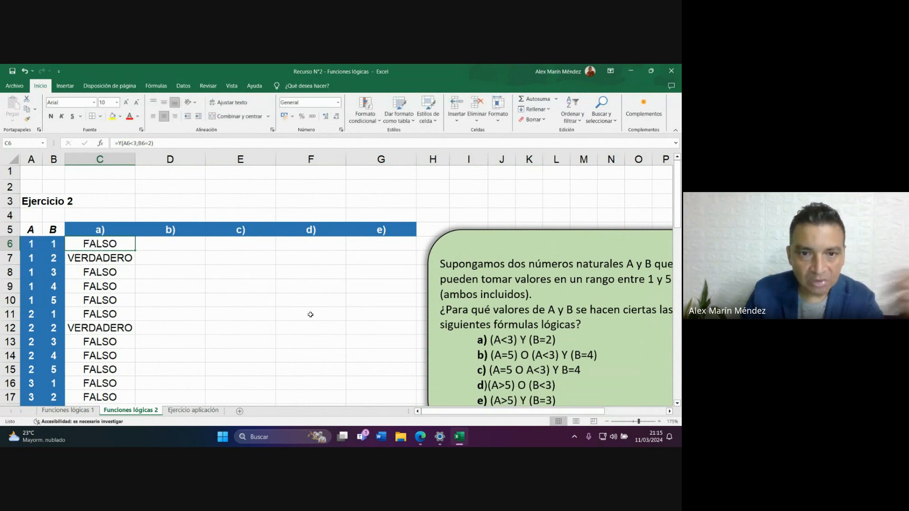
# Examine the Ejercicio 2 solution tables alongside the answer columns that are still blank.
pyautogui.scroll(-10, 250, 327)
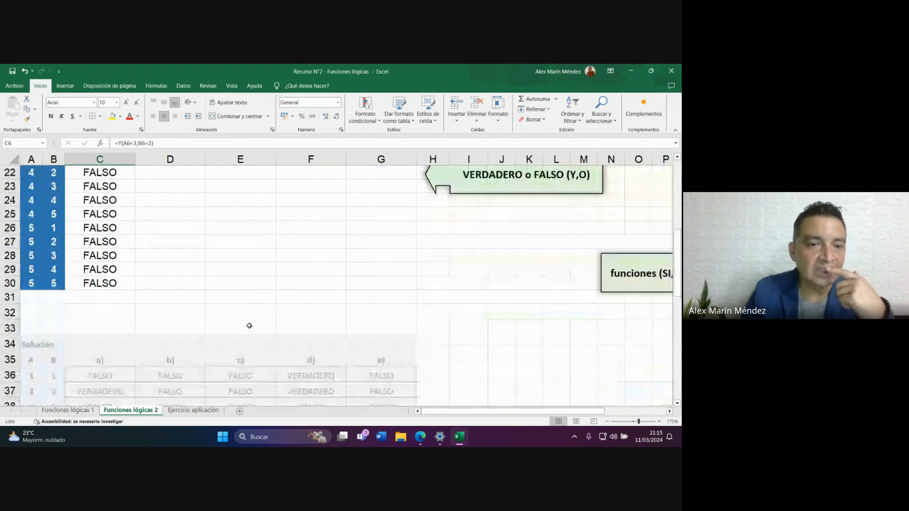
pyautogui.moveTo(183, 254); pyautogui.dragTo(384, 393)
pyautogui.click(308, 300)
pyautogui.scroll(7, 379, 299)
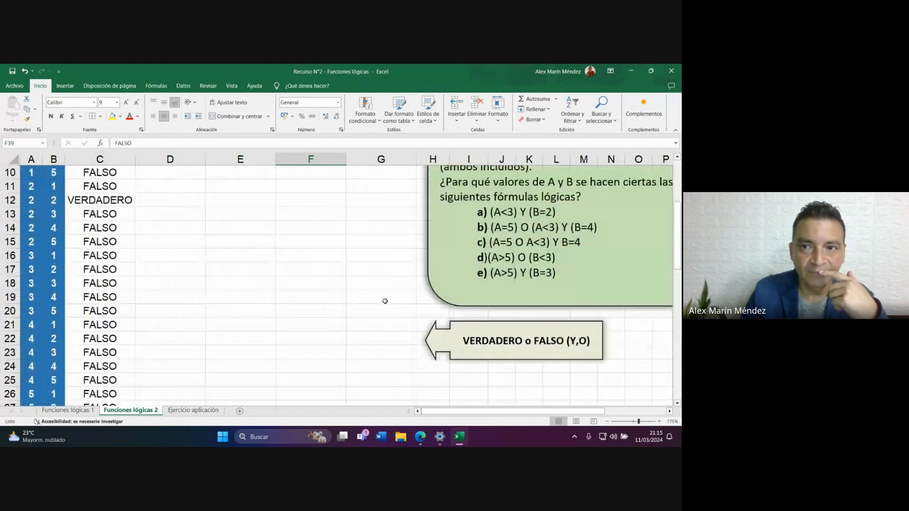
pyautogui.scroll(-5, 296, 268)
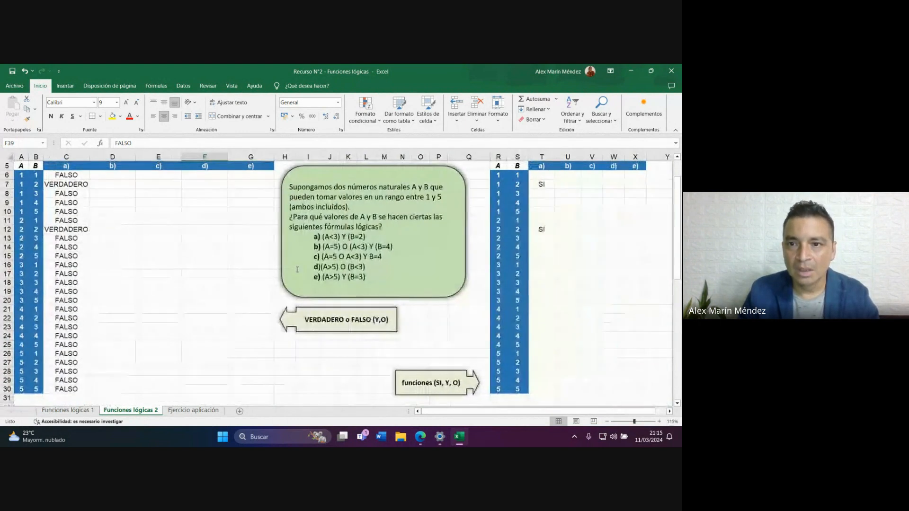
pyautogui.scroll(-6, 531, 298)
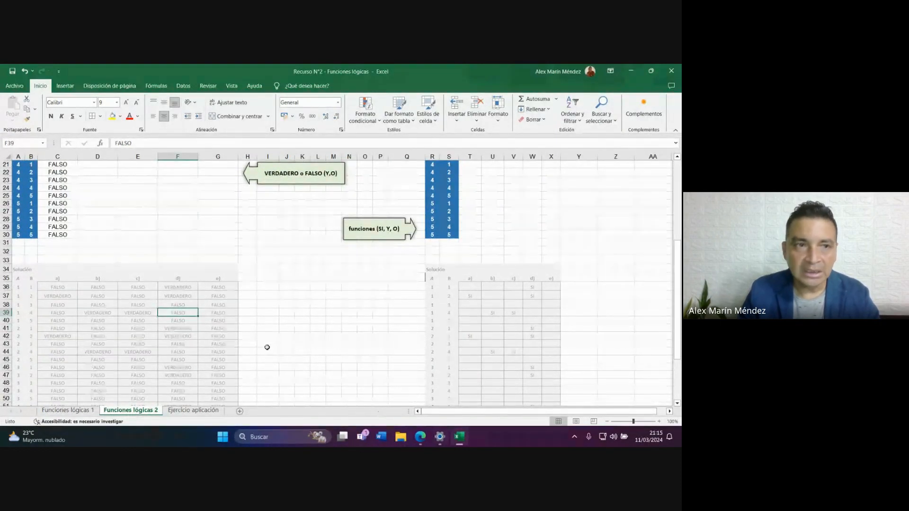
# Open the recent workbook Recurso N°1 - Referencias relativas, absolutas y mixtas and view the payroll table on Extra 2.
pyautogui.click(18, 89)
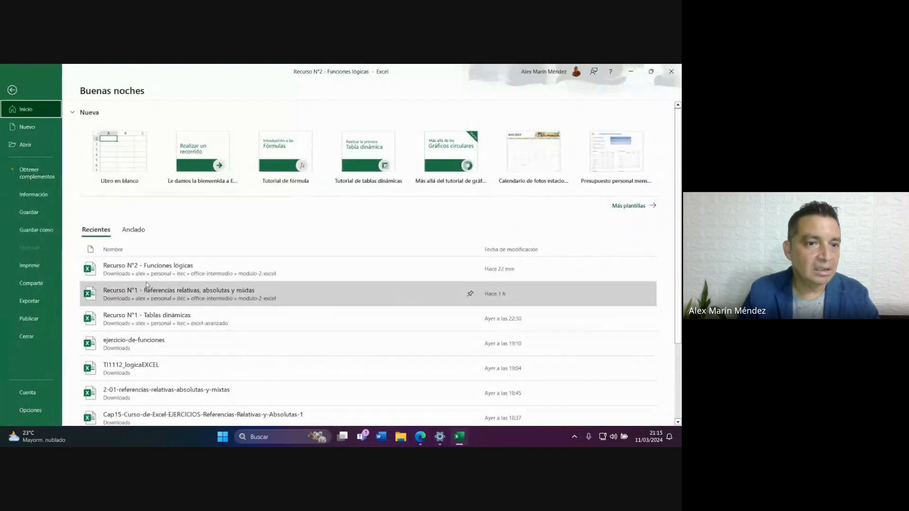
pyautogui.click(189, 298)
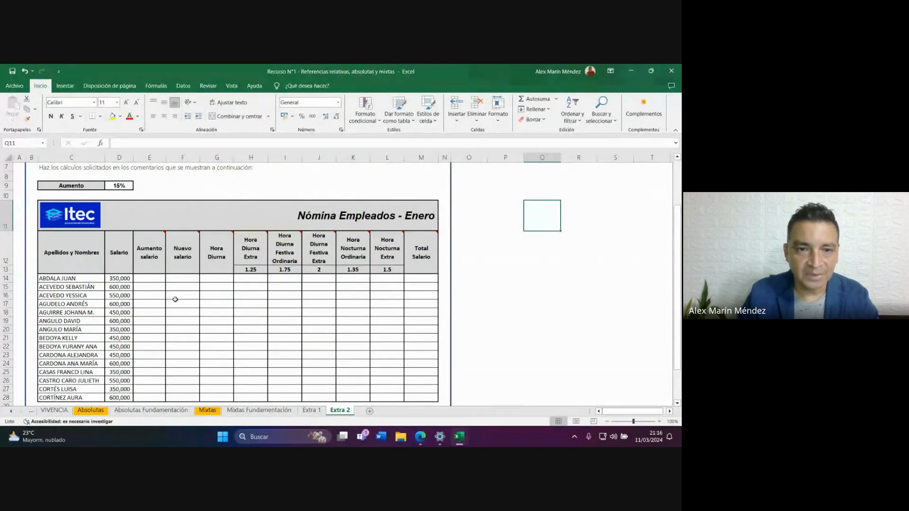
pyautogui.scroll(-1, 182, 300)
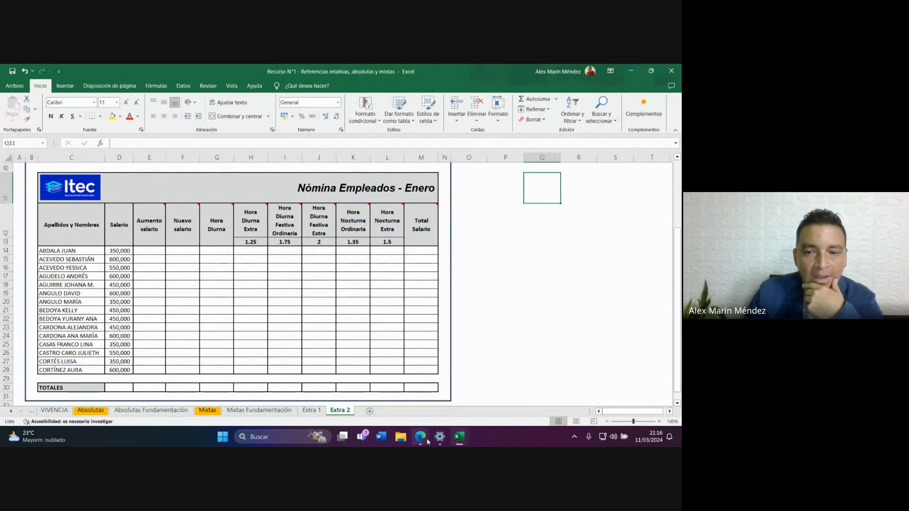
# Switch to the Google Meet call in Edge, check the chat messages, and return to the Recurso N°1 workbook in Excel.
pyautogui.moveTo(420, 436)
pyautogui.click(368, 402)
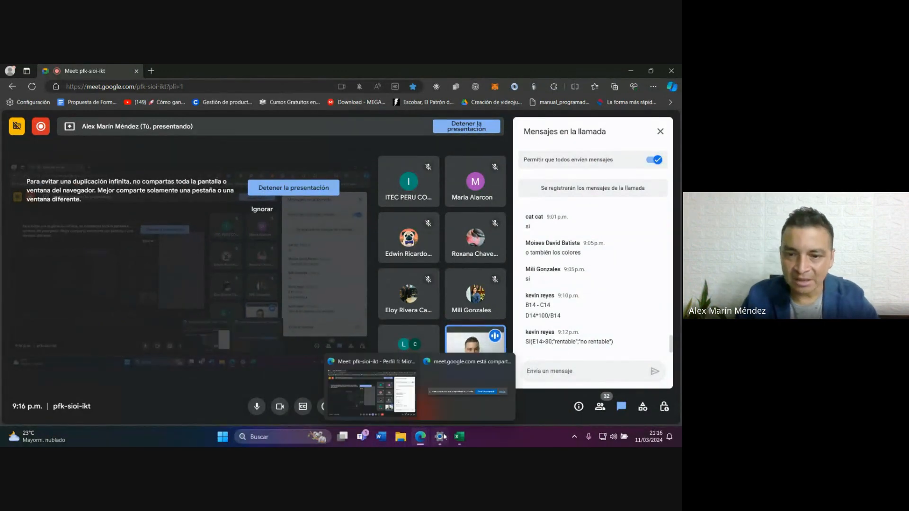
pyautogui.moveTo(459, 436)
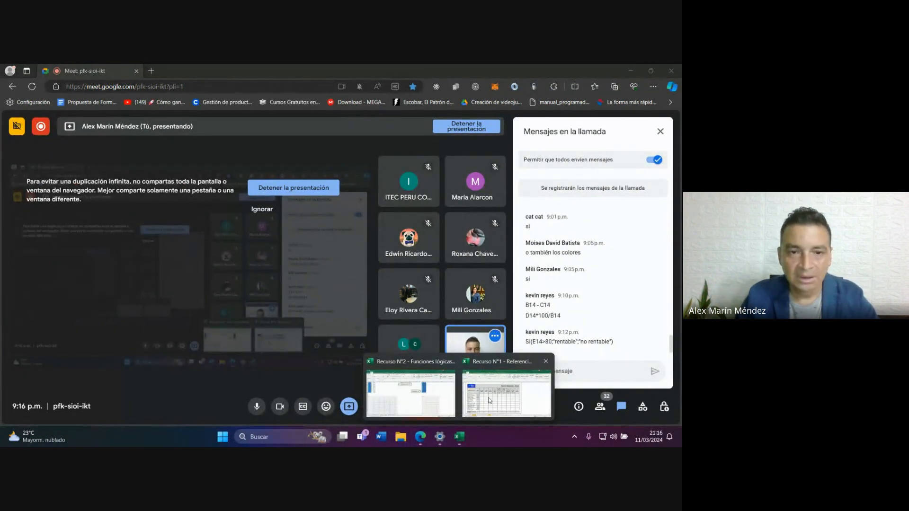
pyautogui.click(476, 416)
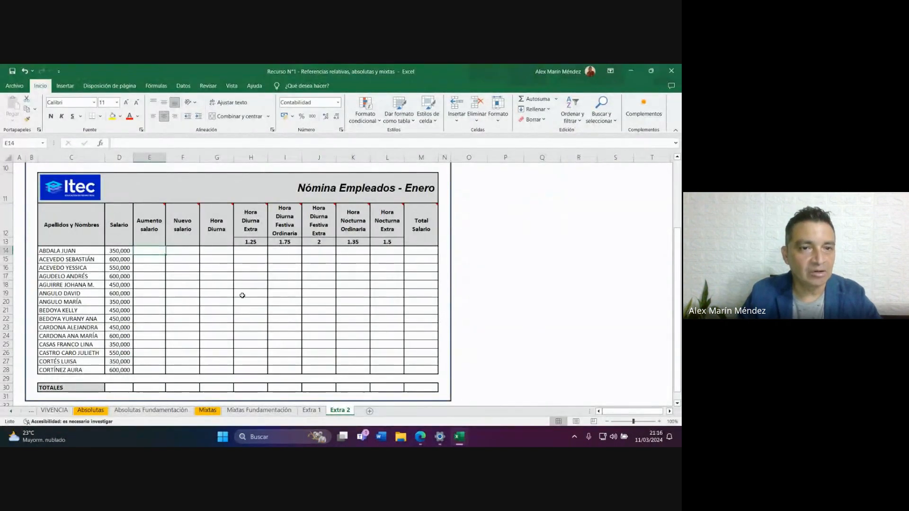
# Calculate the first employee's Aumento salario in E14 with =D14*$D$9, following the header comment.
pyautogui.scroll(2, 232, 301)
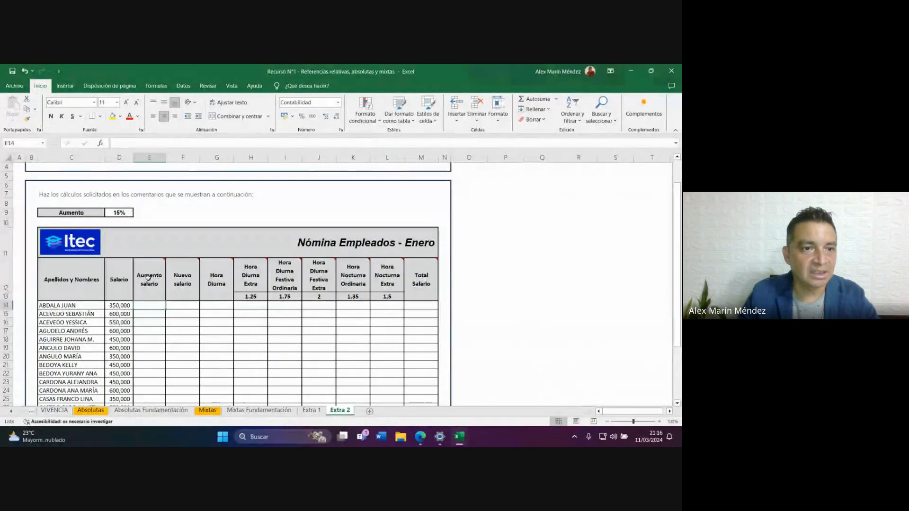
pyautogui.scroll(-1, 184, 326)
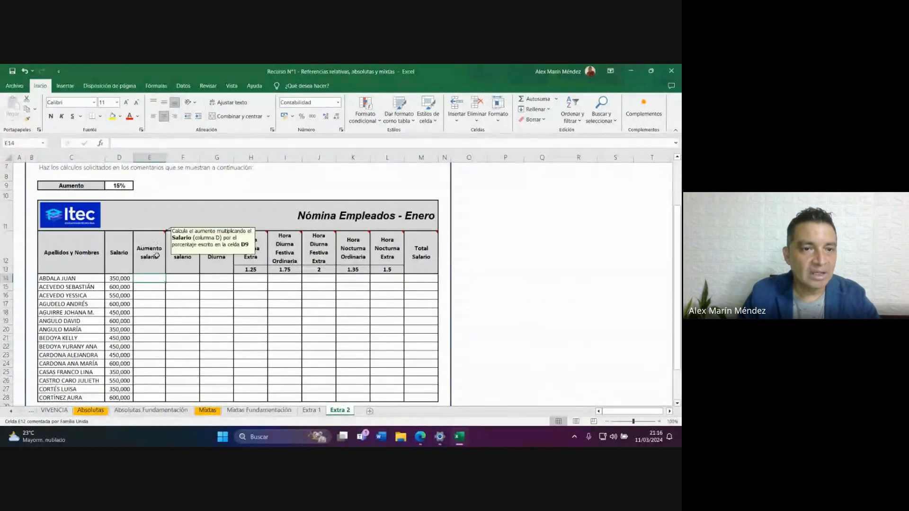
pyautogui.moveTo(165, 233)
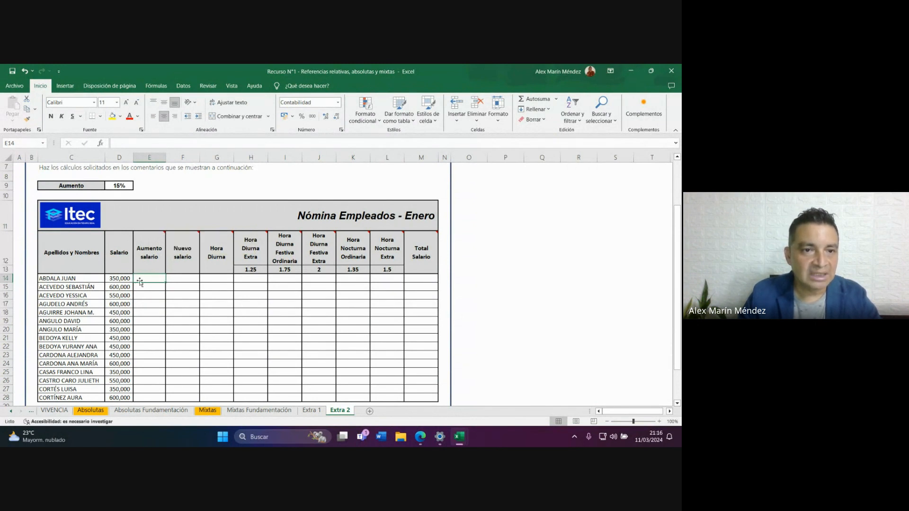
pyautogui.write('=')
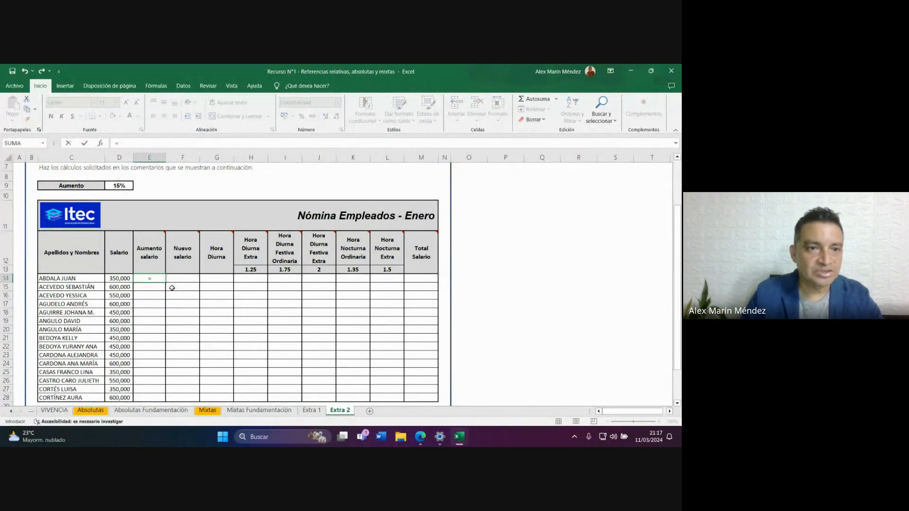
pyautogui.click(124, 278)
pyautogui.write('*')
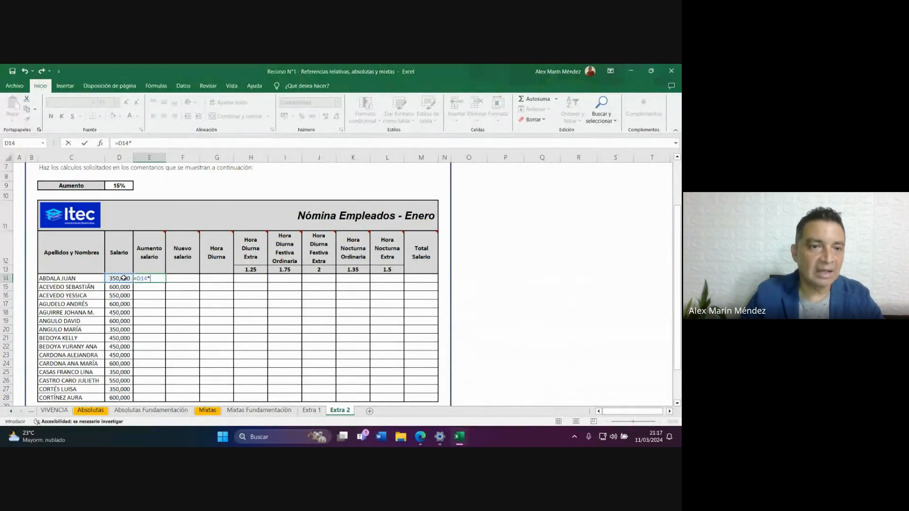
pyautogui.click(125, 187)
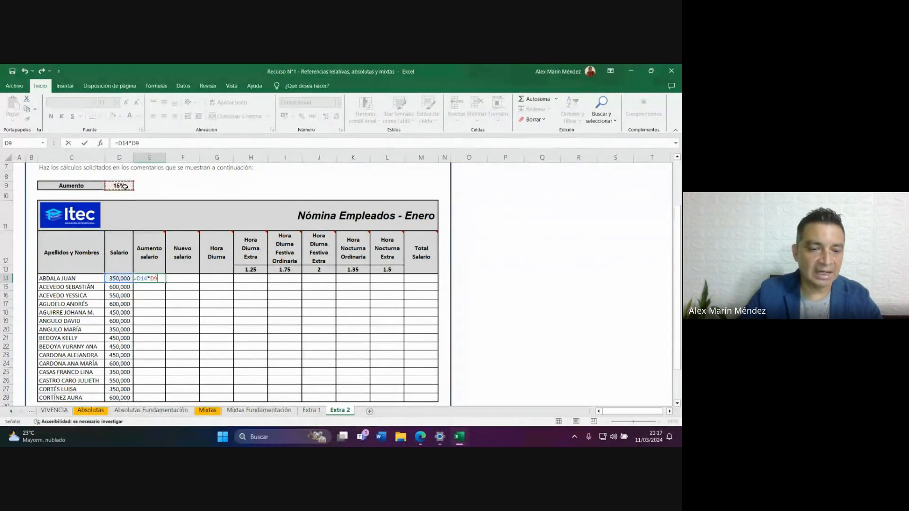
pyautogui.press('F4')
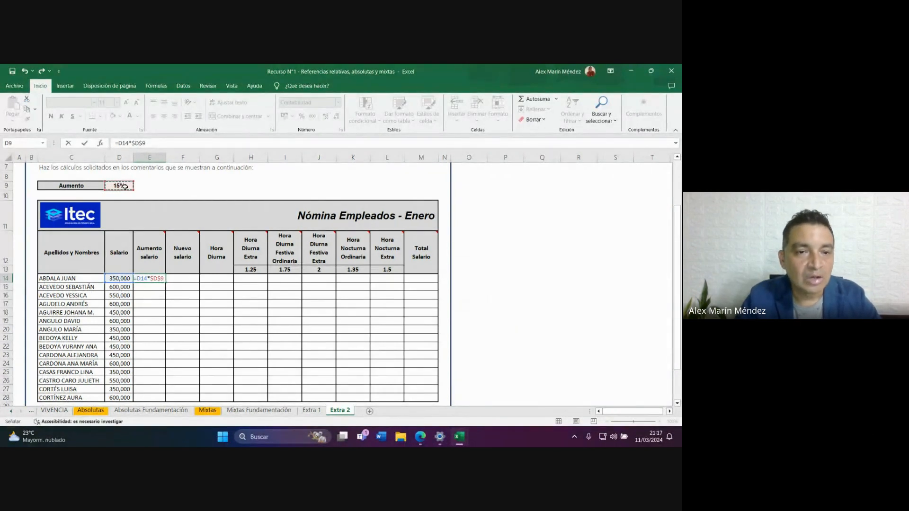
pyautogui.press('Return')
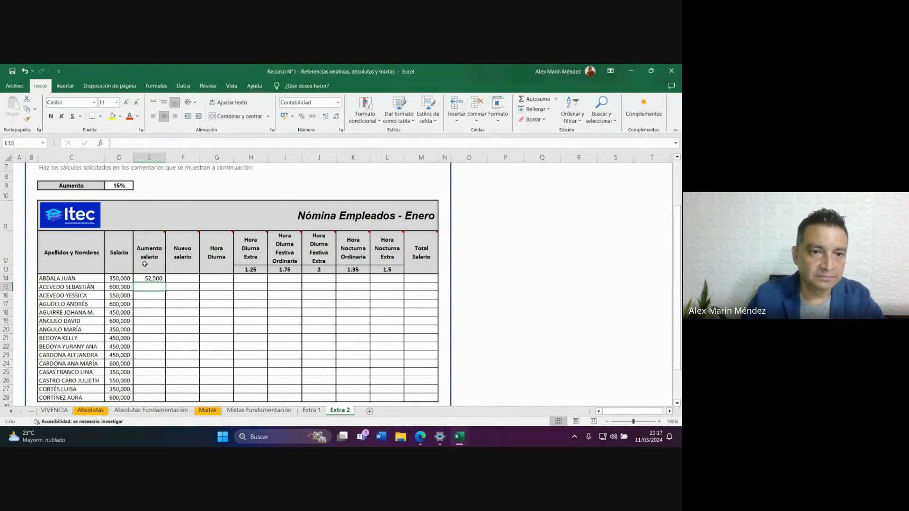
# Fill the Aumento salario formula from E14 down through E28.
pyautogui.click(149, 279)
pyautogui.doubleClick(165, 282)
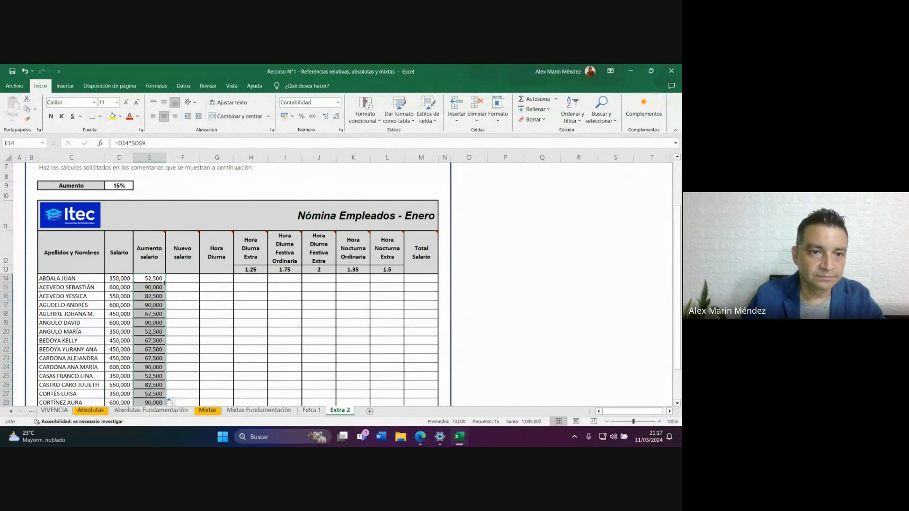
pyautogui.scroll(-4, 167, 283)
pyautogui.scroll(4, 186, 271)
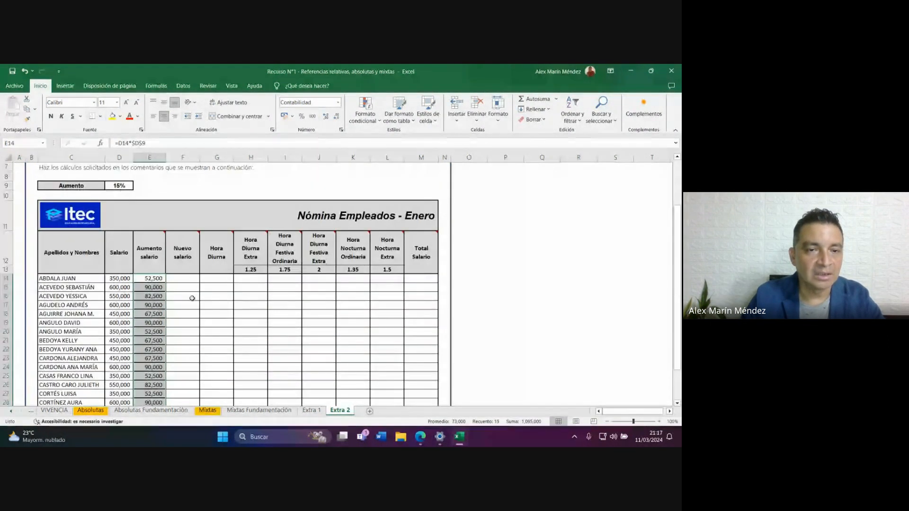
# Calculate Nuevo salario in F14 with =D14+E14 and fill the formula down through F28.
pyautogui.click(183, 280)
pyautogui.write('=')
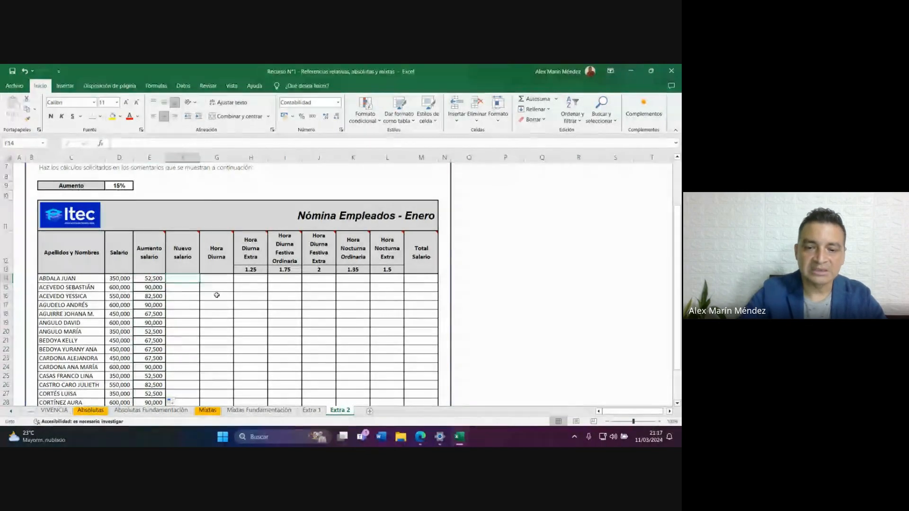
pyautogui.moveTo(197, 235)
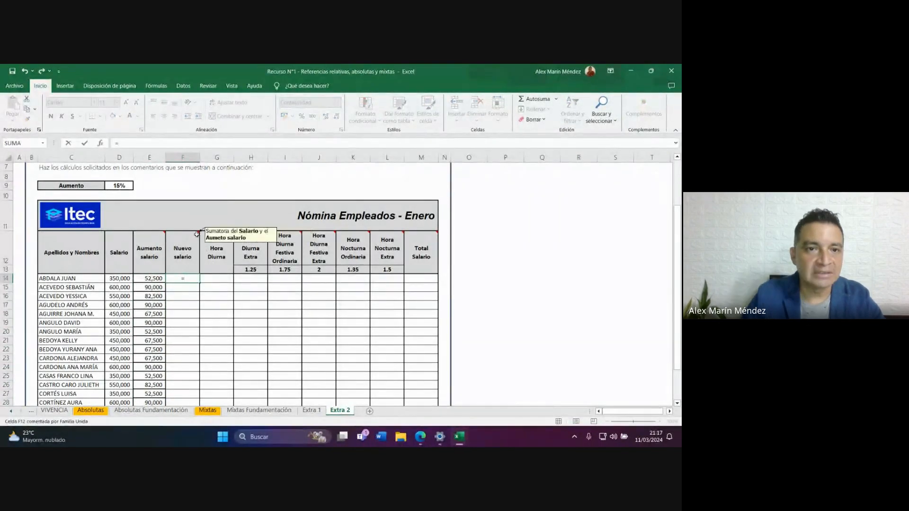
pyautogui.click(121, 278)
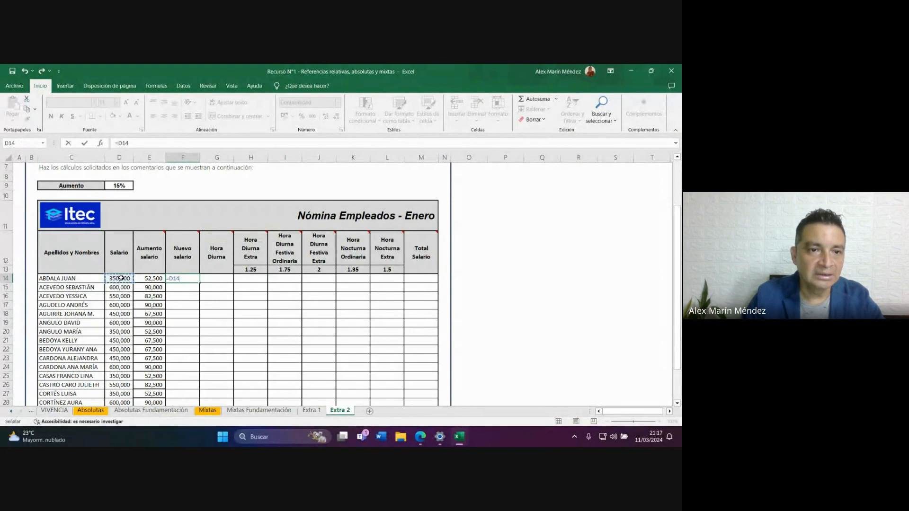
pyautogui.write('+')
pyautogui.click(147, 279)
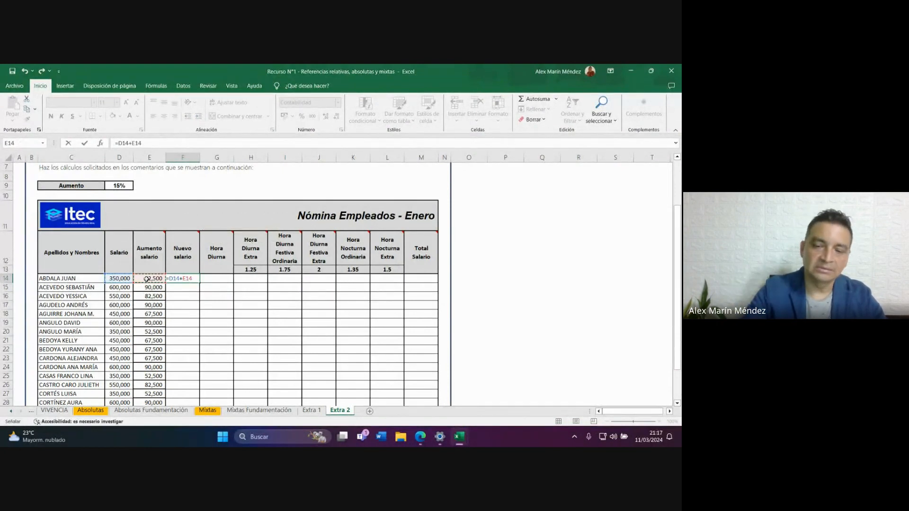
pyautogui.press('Return')
pyautogui.click(192, 279)
pyautogui.moveTo(199, 283); pyautogui.dragTo(198, 388)
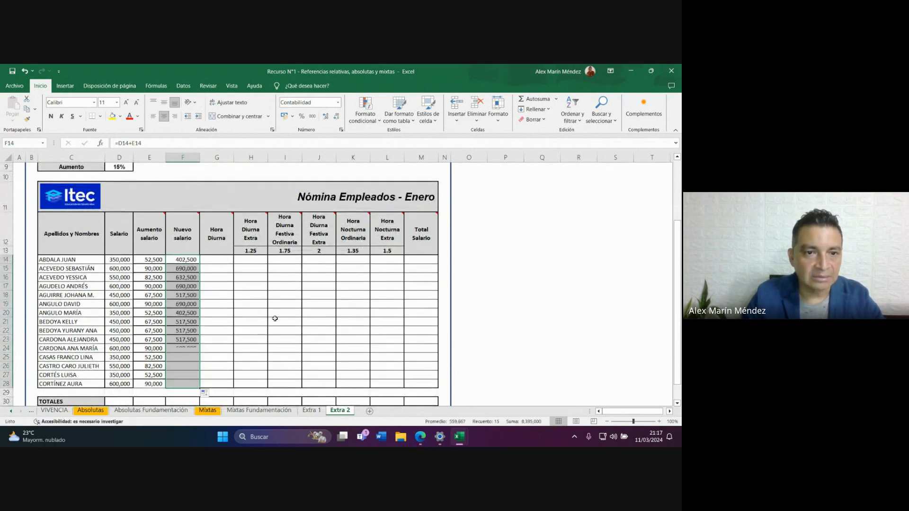
# Calculate Hora Diurna in G14 with =F14/240, as its comment asks, and fill the formula down through G28.
pyautogui.click(224, 259)
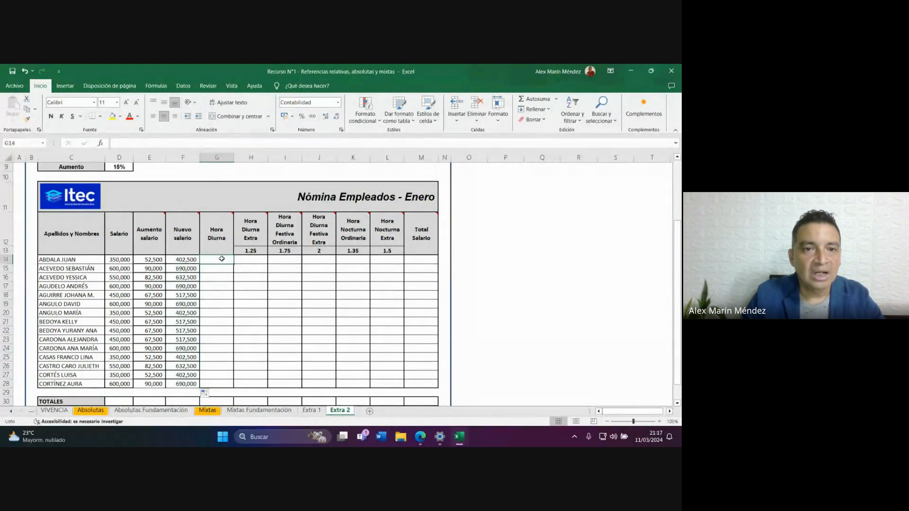
pyautogui.moveTo(231, 218)
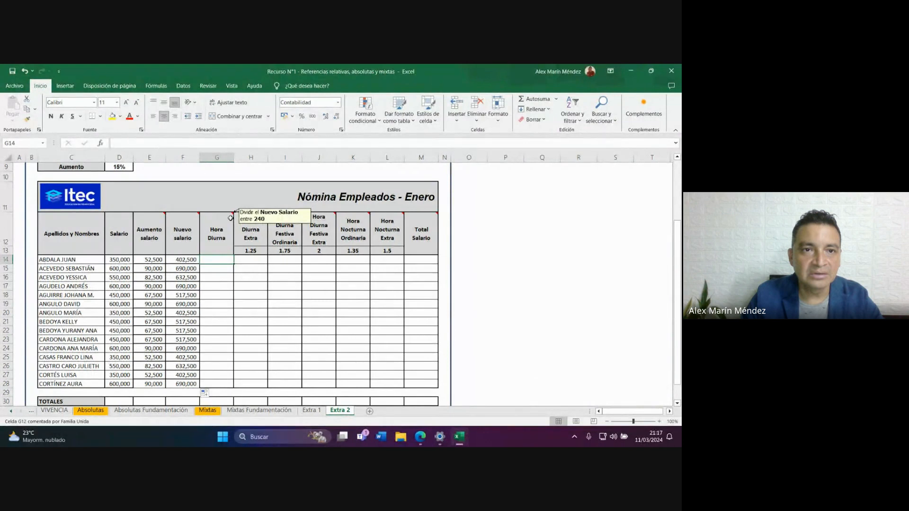
pyautogui.write('=')
pyautogui.click(191, 260)
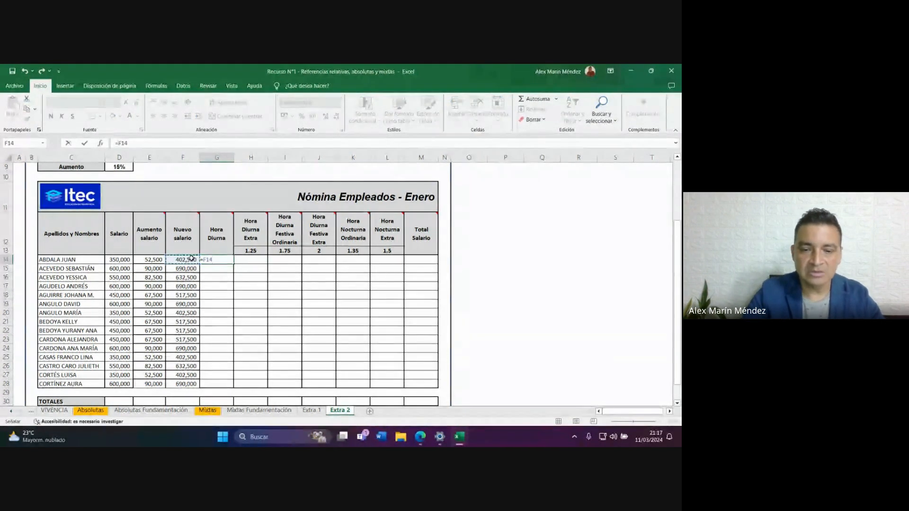
pyautogui.write('/240')
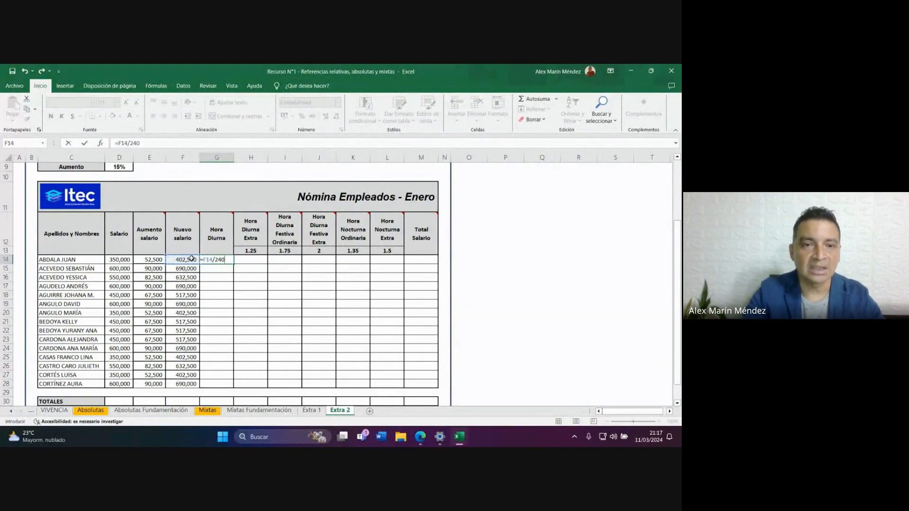
pyautogui.press('Return')
pyautogui.click(211, 259)
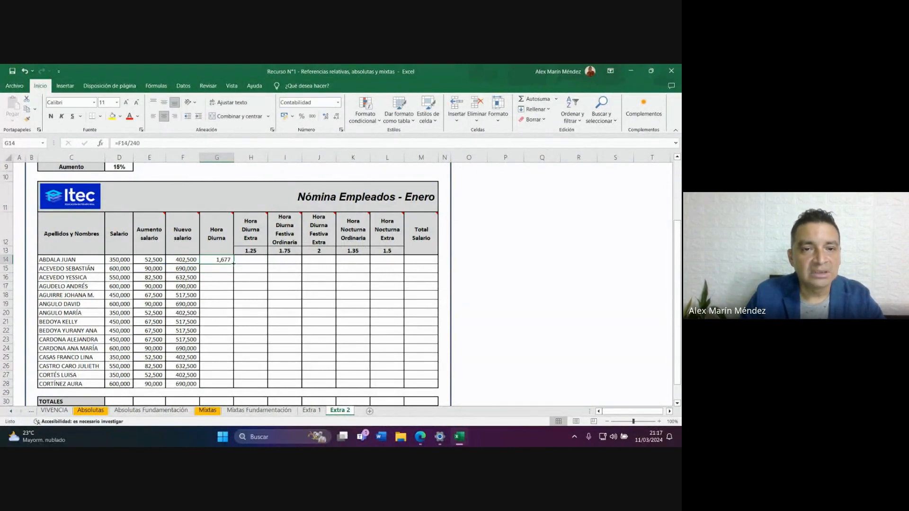
pyautogui.doubleClick(234, 264)
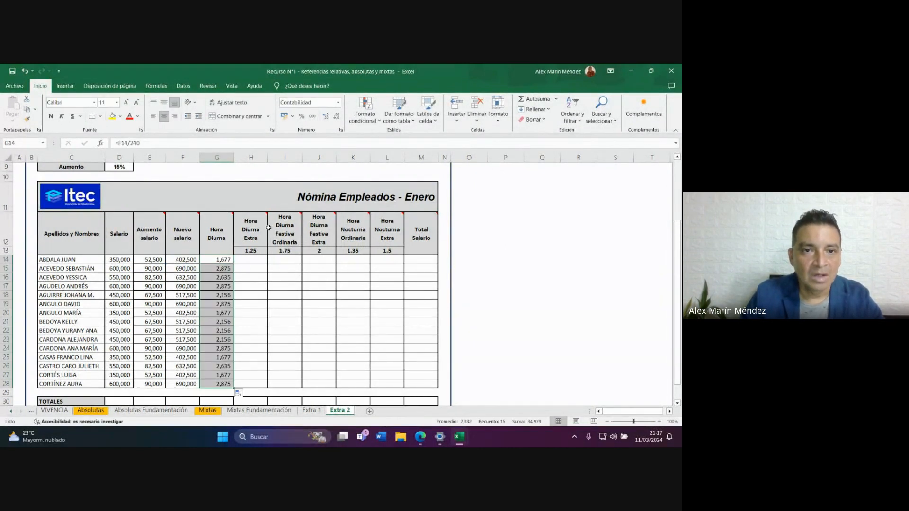
# Read the Hora Diurna Extra comment and enter =G14*H13 in H14 with relative references.
pyautogui.moveTo(255, 246)
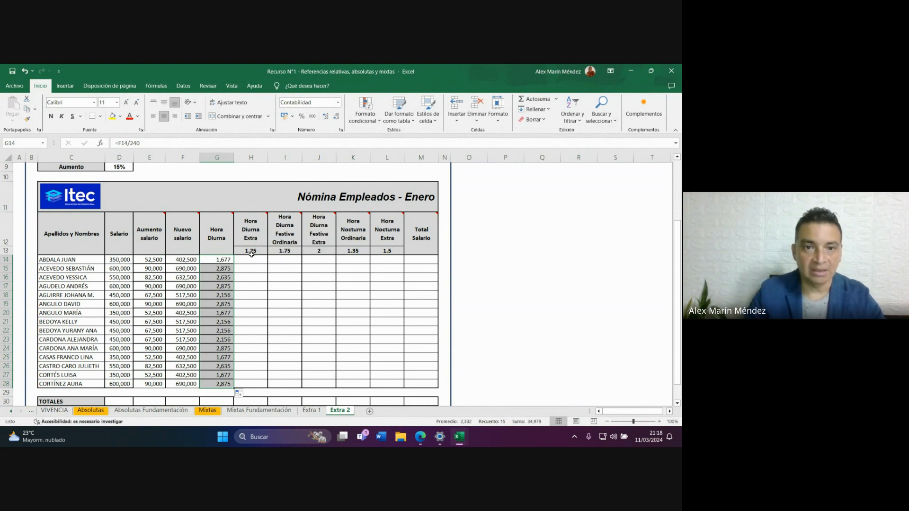
pyautogui.moveTo(261, 219)
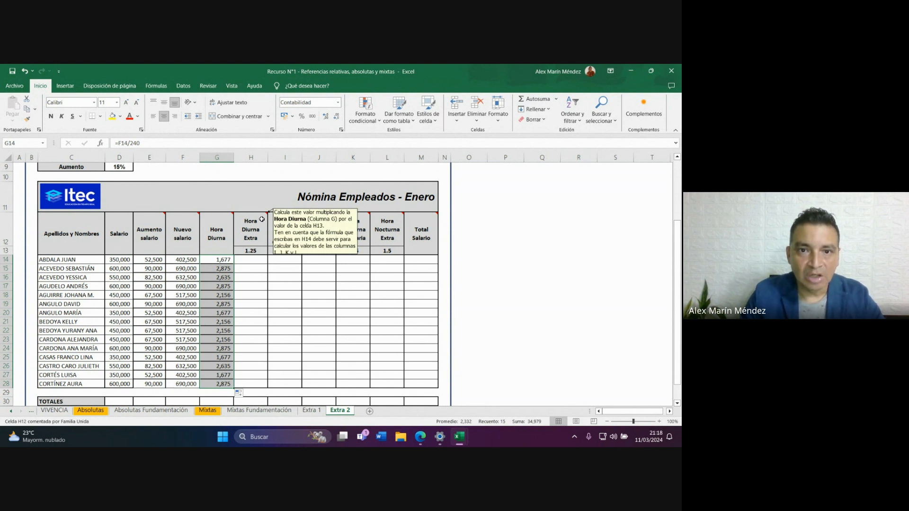
pyautogui.click(262, 260)
pyautogui.write('=')
pyautogui.click(225, 259)
pyautogui.write('*')
pyautogui.click(241, 251)
pyautogui.press('Return')
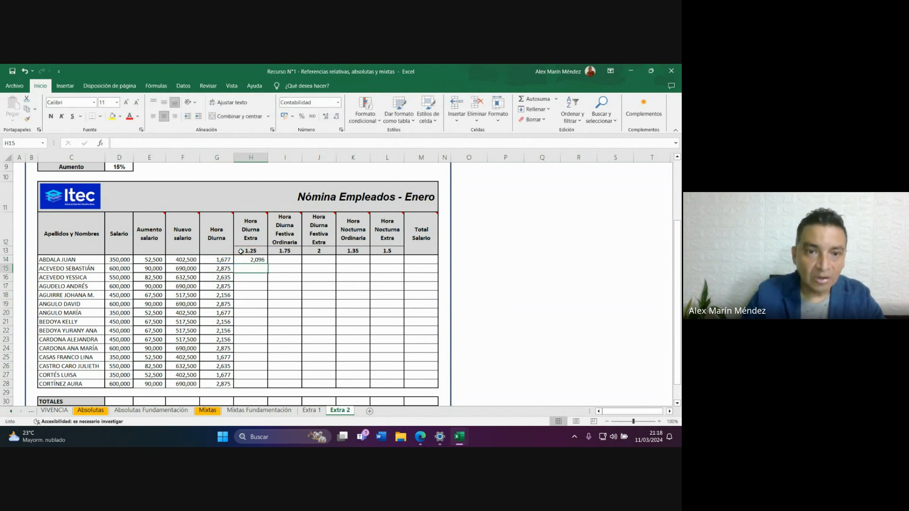
# Try filling the relative H14 formula down through H28, auto-fit column H to view the values, and undo the width change.
pyautogui.click(257, 261)
pyautogui.moveTo(267, 263); pyautogui.dragTo(260, 392)
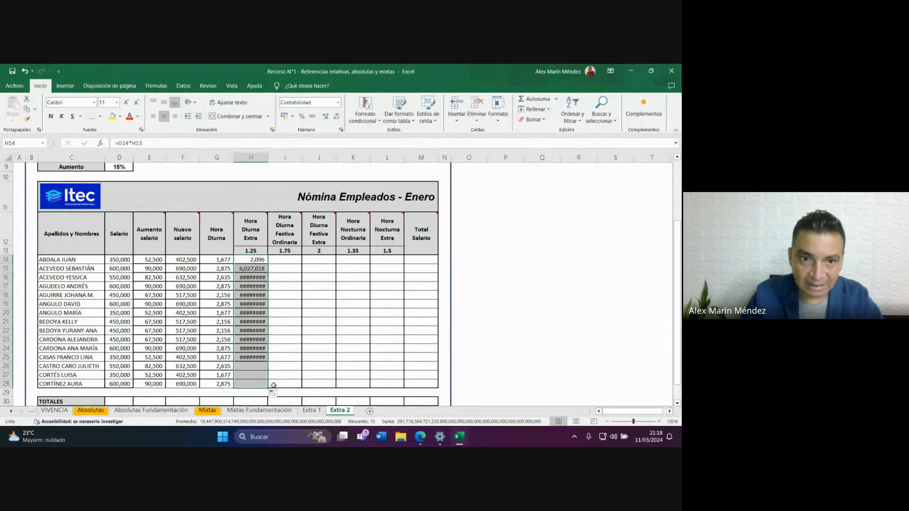
pyautogui.doubleClick(269, 158)
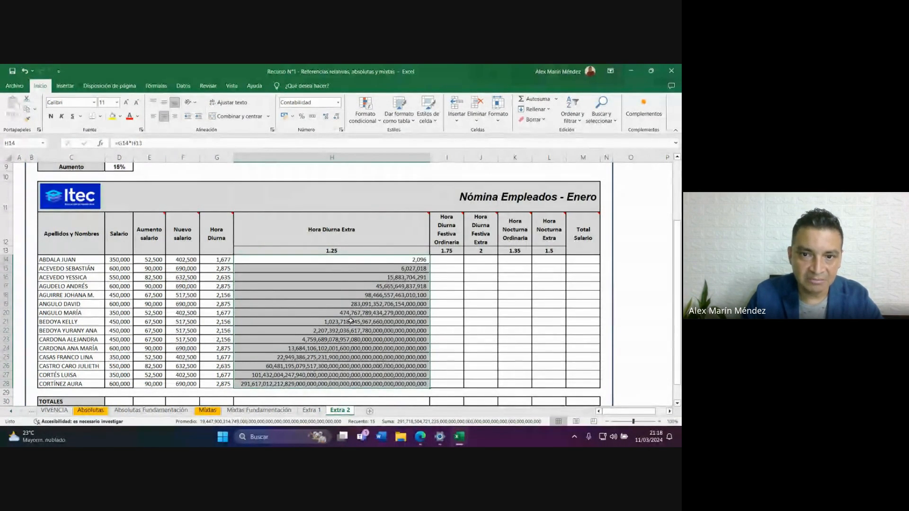
pyautogui.hotkey('ctrl', 'z')
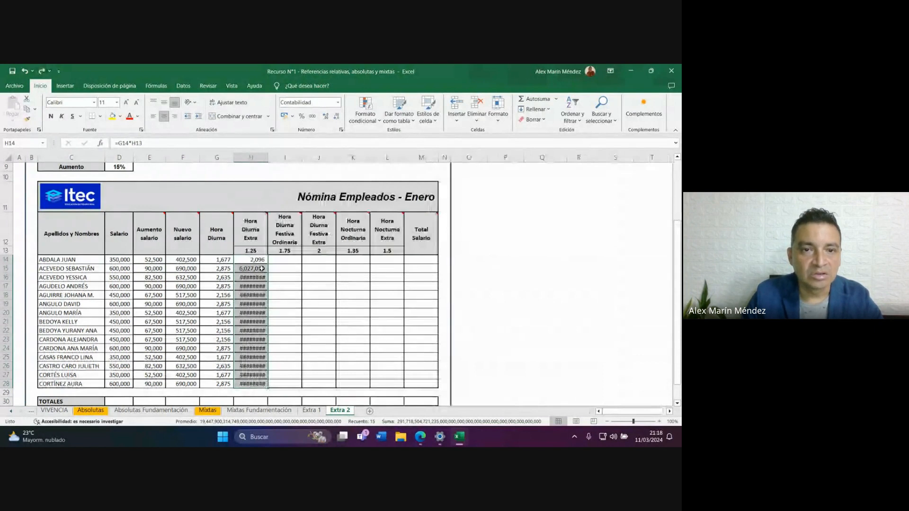
# Inspect the references of the copied formula in H23, and clear the copied formulas in H15:H28.
pyautogui.doubleClick(261, 340)
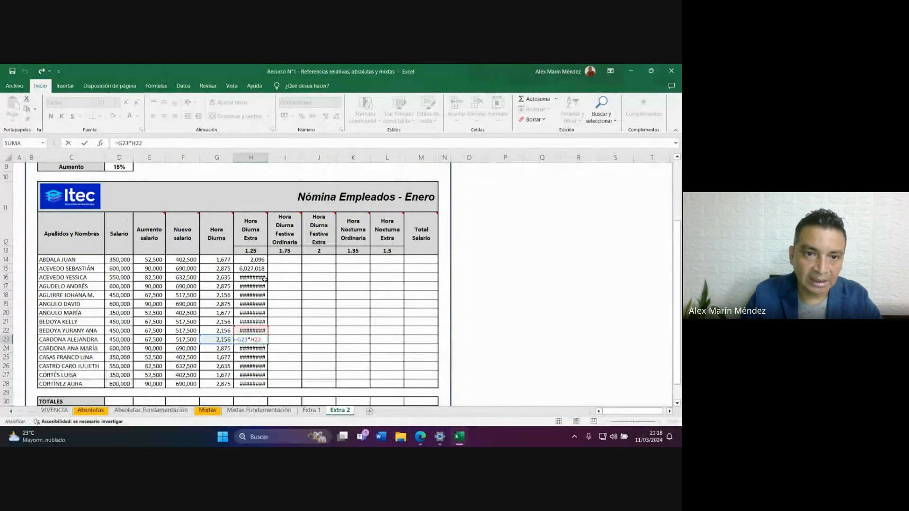
pyautogui.press('Escape')
pyautogui.click(260, 260)
pyautogui.moveTo(251, 268); pyautogui.dragTo(251, 384)
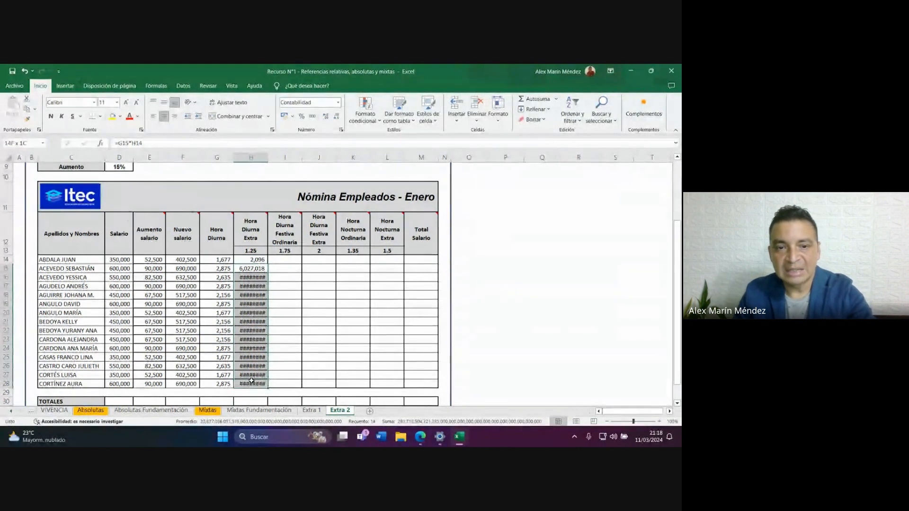
pyautogui.press('Delete')
# Try filling the relative H14 formula across through L14 and changing the J14 formula to =G14*J13.
pyautogui.click(258, 261)
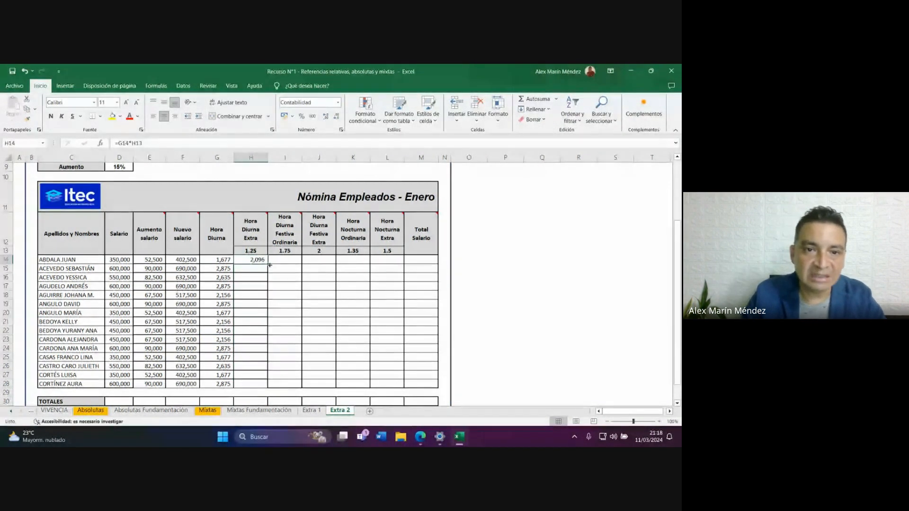
pyautogui.moveTo(270, 263); pyautogui.dragTo(402, 260)
pyautogui.doubleClick(319, 260)
pyautogui.press('BackSpace')
pyautogui.write('J13')
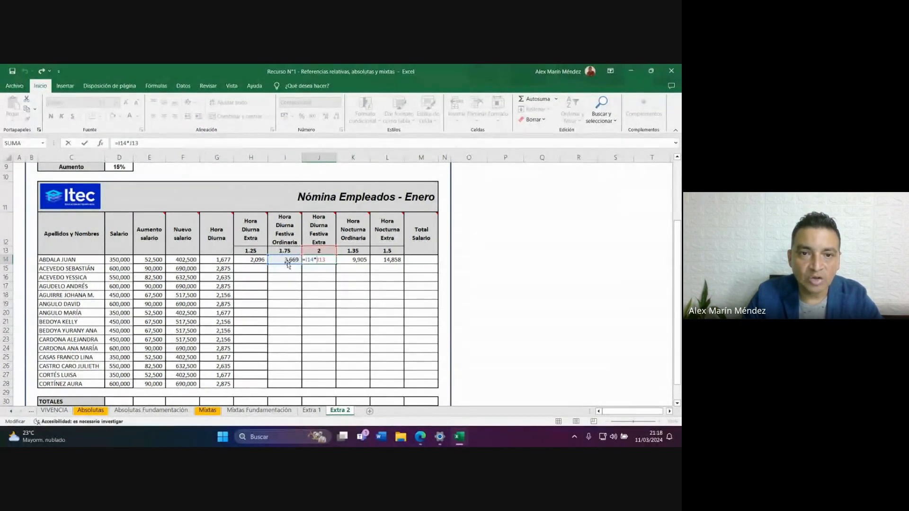
pyautogui.click(217, 260)
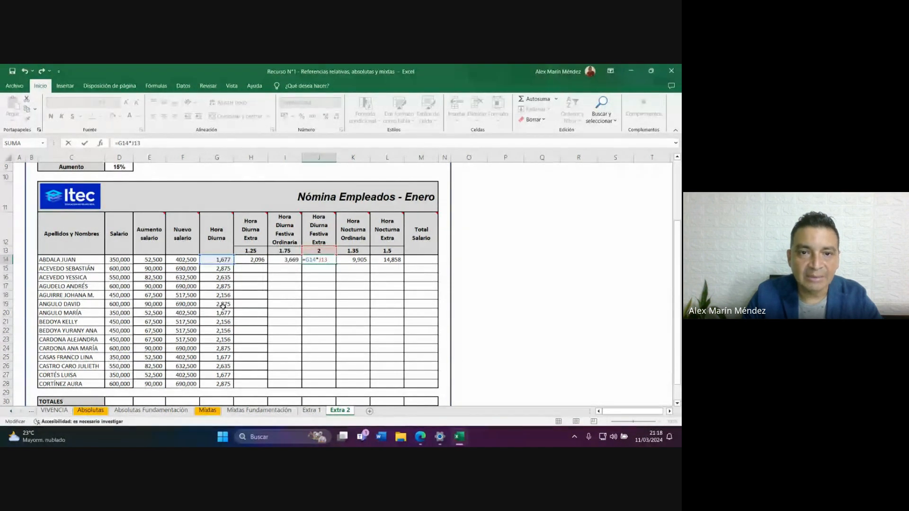
pyautogui.press('Return')
# Clear the copied formulas in I14:L14.
pyautogui.click(284, 260)
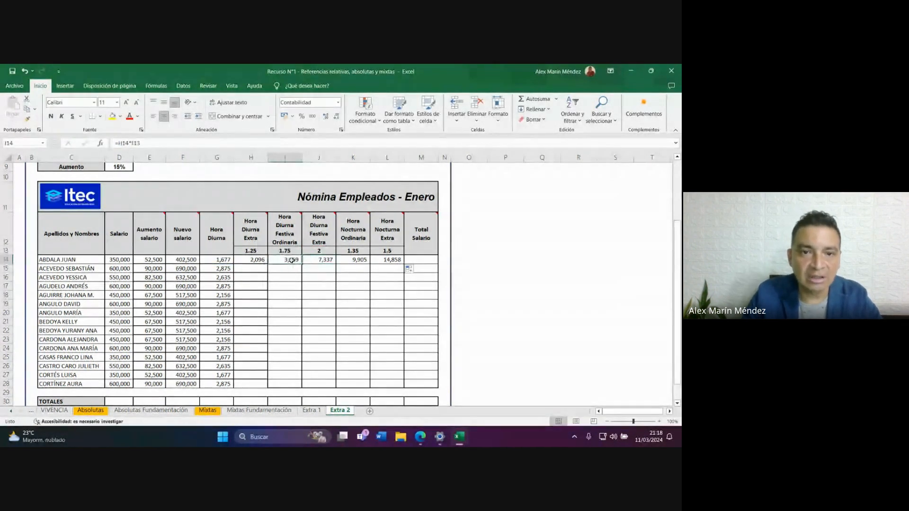
pyautogui.hotkey('shift', 'Right')
pyautogui.hotkey('shift', 'Right')
pyautogui.hotkey('shift', 'Right')
pyautogui.press('Delete')
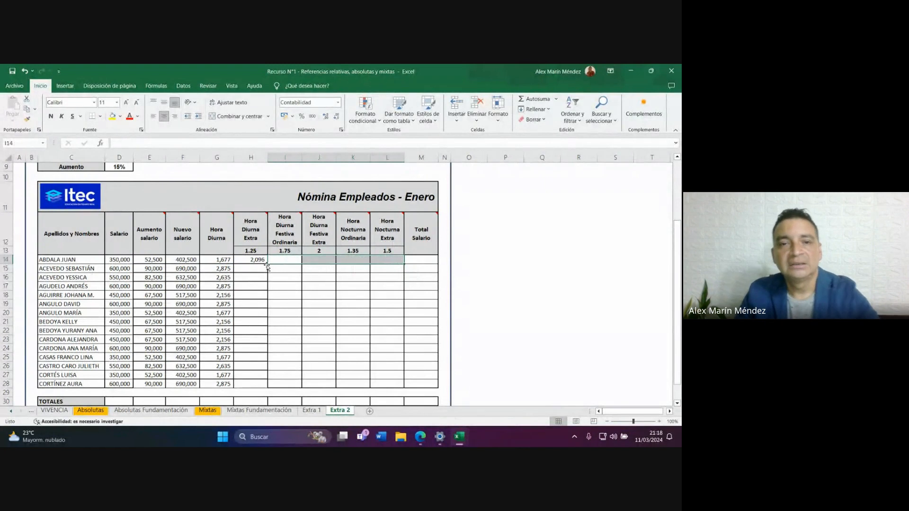
# Change the H14 formula to the mixed-reference version =$G14*H$13.
pyautogui.press('Left')
pyautogui.press('F2')
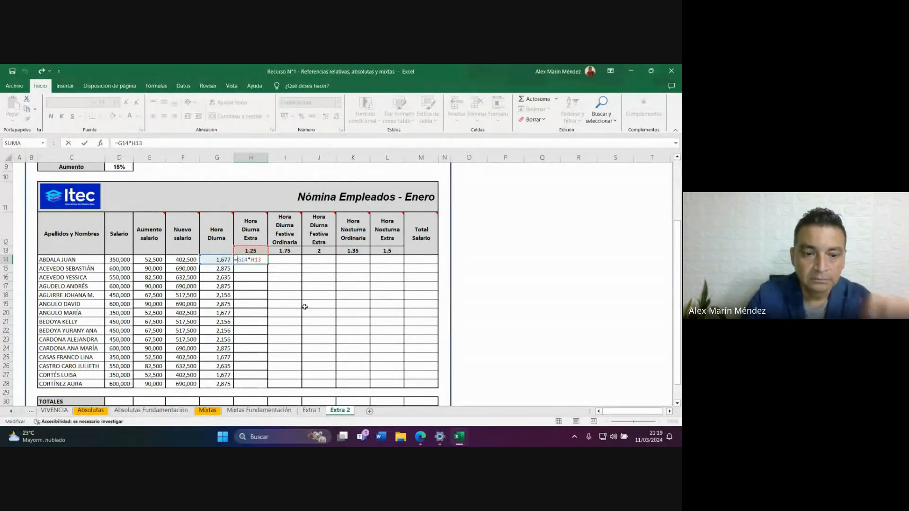
pyautogui.write('$')
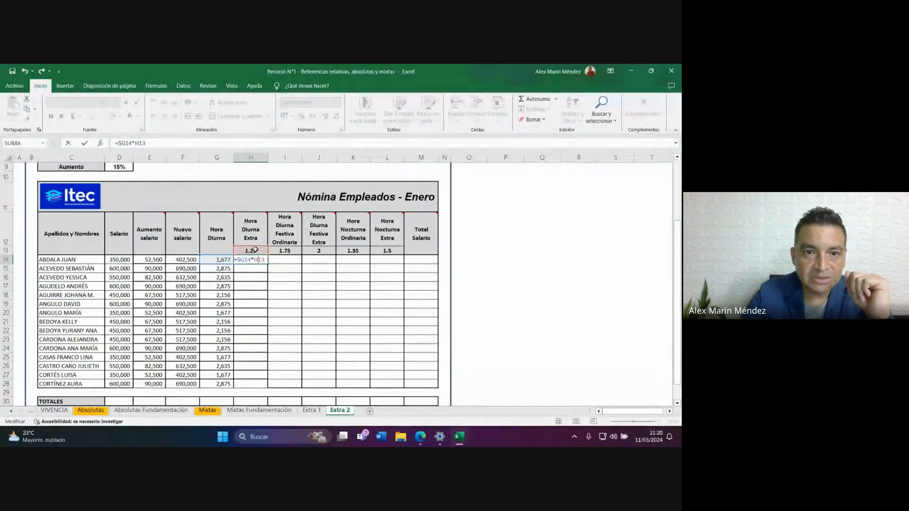
pyautogui.write('$')
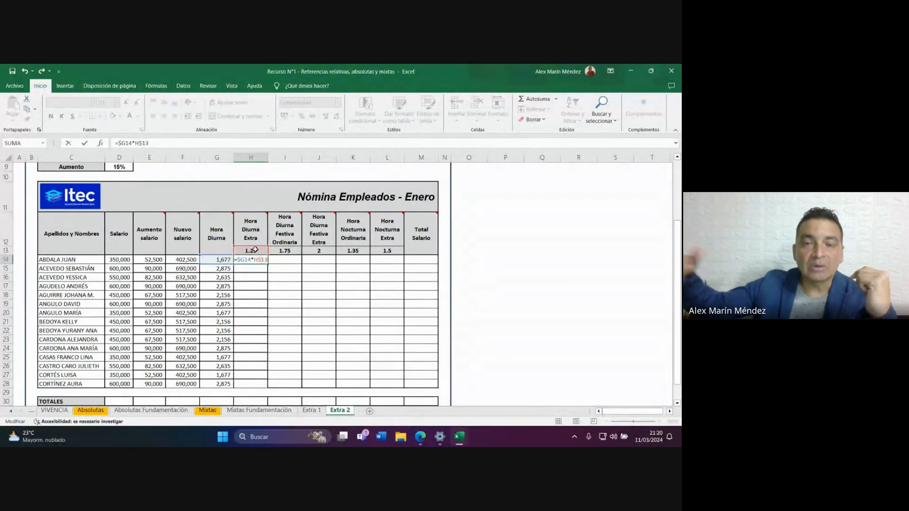
pyautogui.press('Return')
# Fill the H14 formula down through row 28 and across through column L to complete all the hour columns.
pyautogui.click(256, 260)
pyautogui.doubleClick(267, 264)
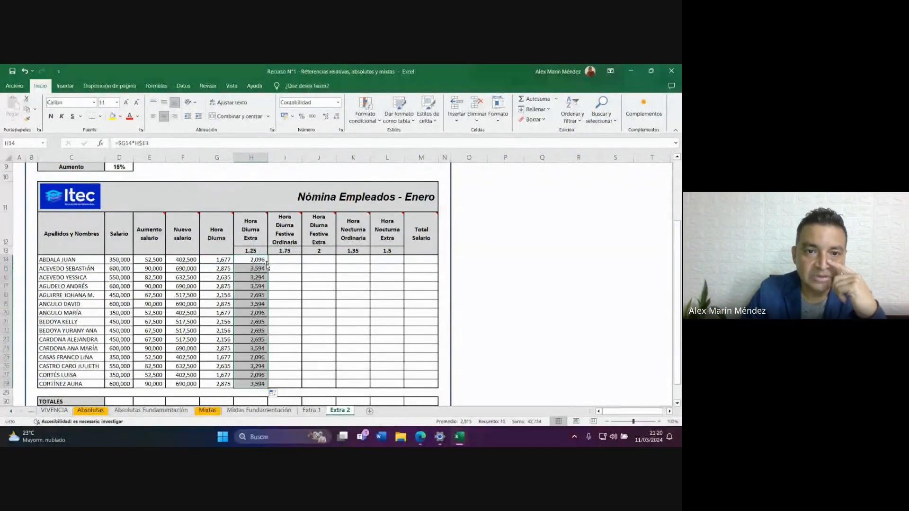
pyautogui.click(266, 264)
pyautogui.moveTo(267, 264)
pyautogui.mouseDown()
pyautogui.moveTo(399, 260)
pyautogui.moveTo(398, 385)
pyautogui.mouseUp()
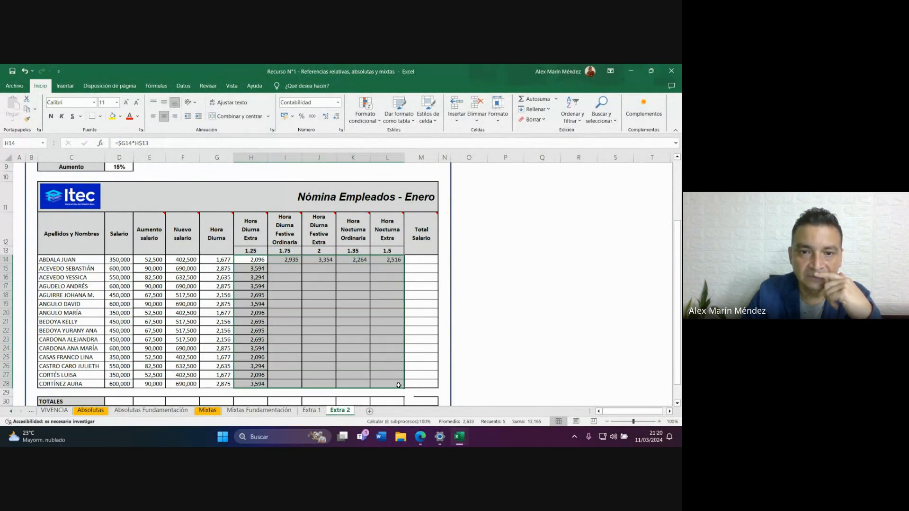
# Inspect the mixed references of the formulas in J21, K25, K17 and H14.
pyautogui.click(337, 351)
pyautogui.click(316, 322)
pyautogui.doubleClick(317, 323)
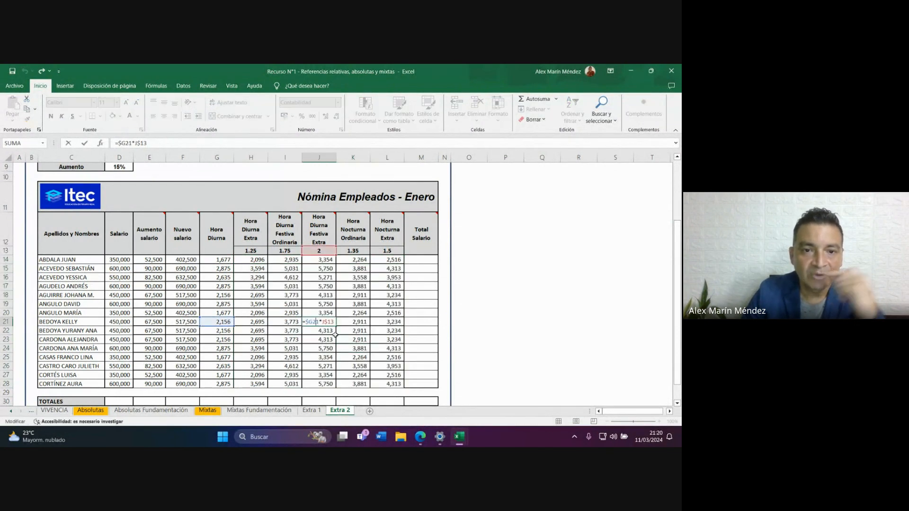
pyautogui.doubleClick(352, 358)
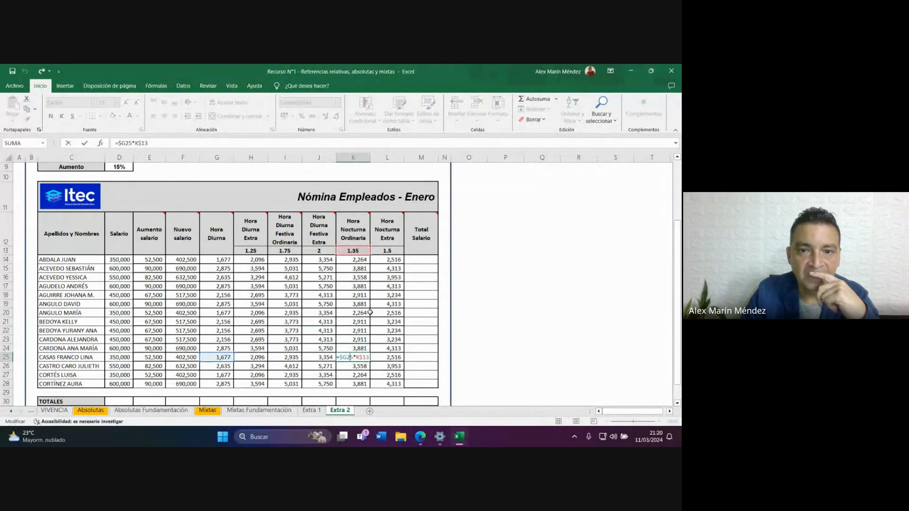
pyautogui.doubleClick(362, 285)
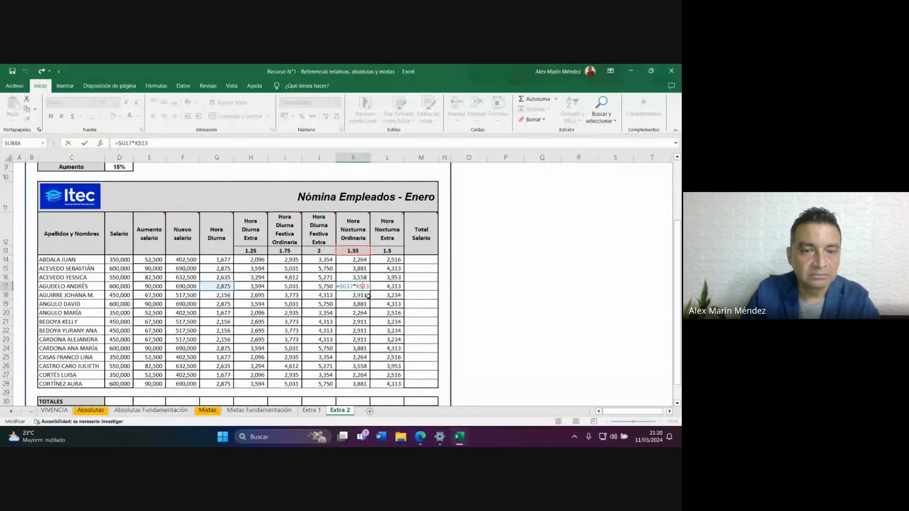
pyautogui.doubleClick(259, 259)
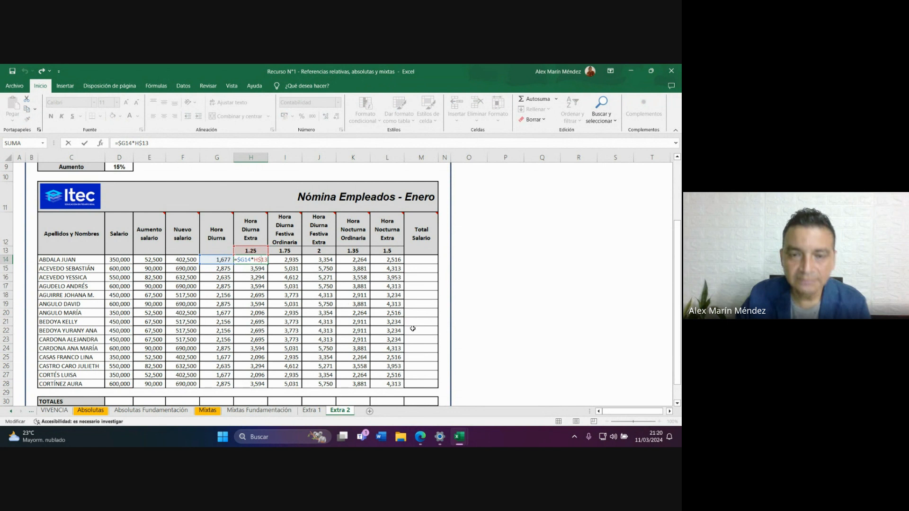
# Switch to the Google Meet call and read the participants' chat messages.
pyautogui.moveTo(423, 437)
pyautogui.click(362, 398)
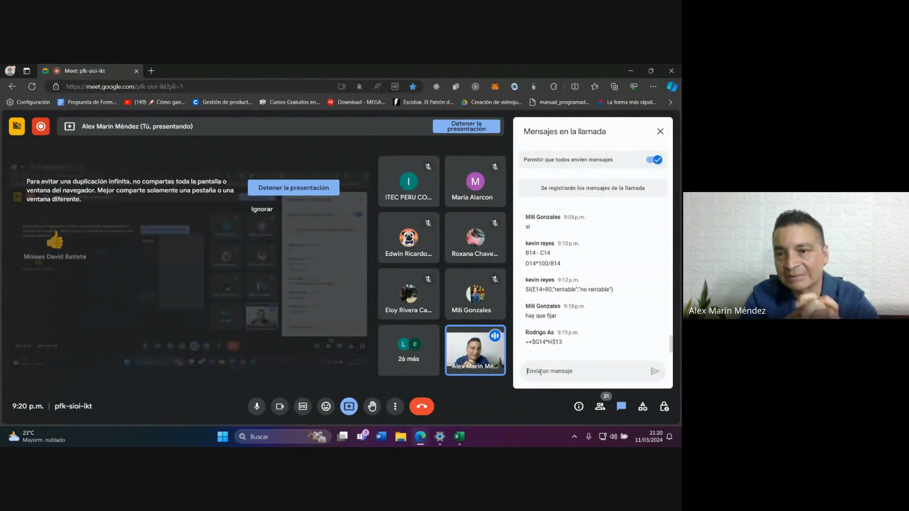
pyautogui.click(540, 372)
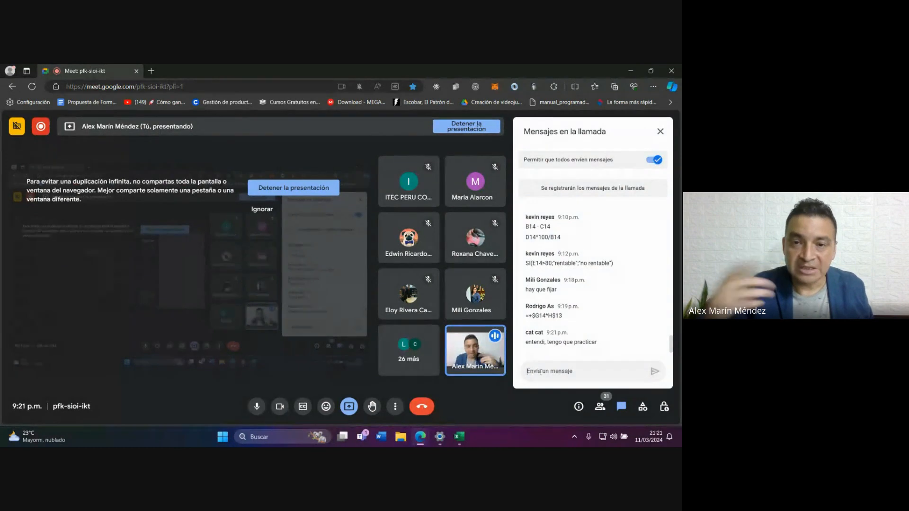
# Return to the Recurso N°1 workbook in Excel and review the references of the H14 formula without changing it.
pyautogui.moveTo(459, 436)
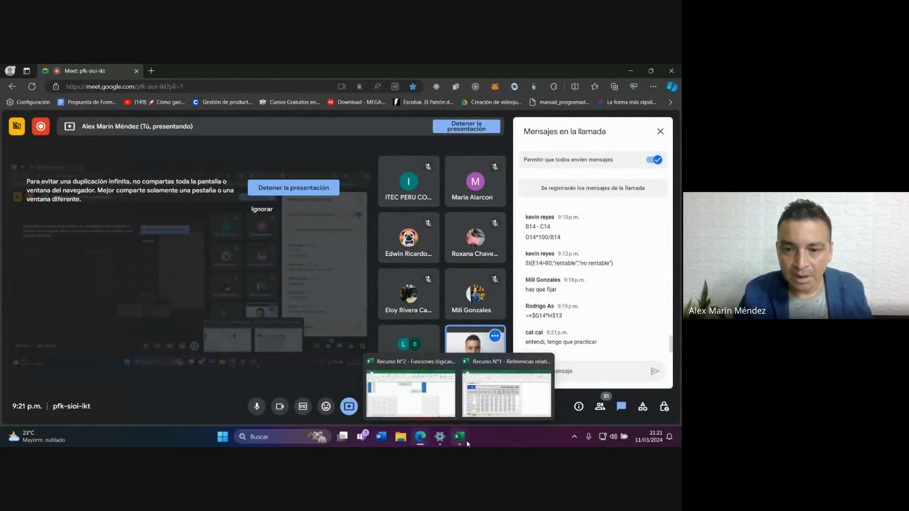
pyautogui.click(510, 388)
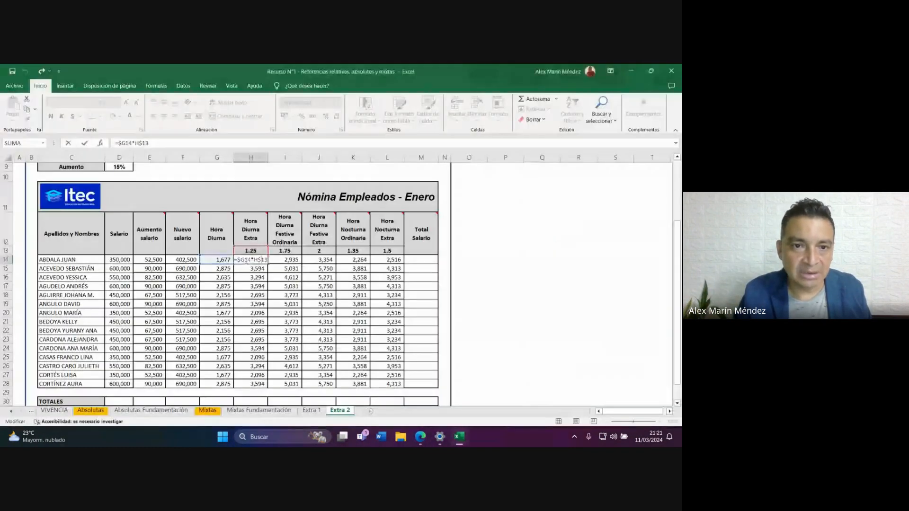
pyautogui.click(253, 260)
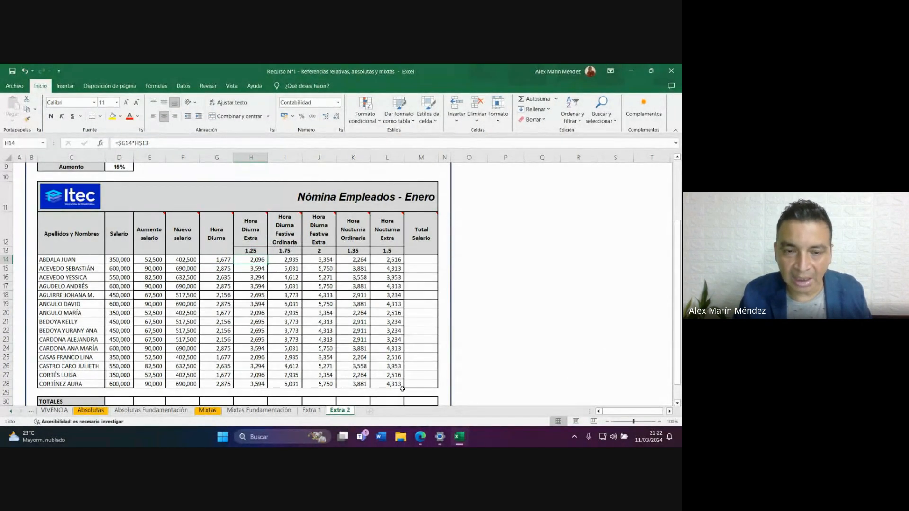
pyautogui.doubleClick(264, 260)
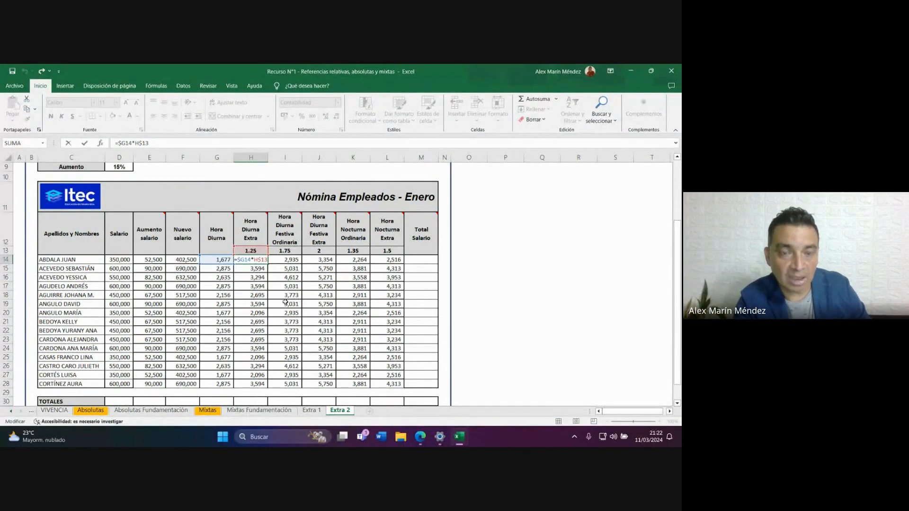
pyautogui.press('Escape')
# View the transport cost table on the VIVENCIA sheet, and switch to the Google Meet chat to check for new messages.
pyautogui.click(54, 410)
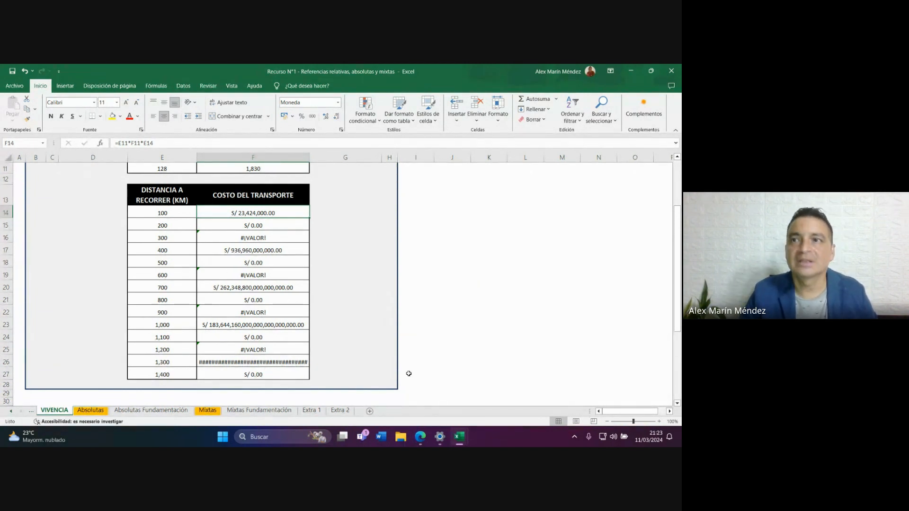
pyautogui.hotkey('alt', 'Tab')
pyautogui.click(567, 372)
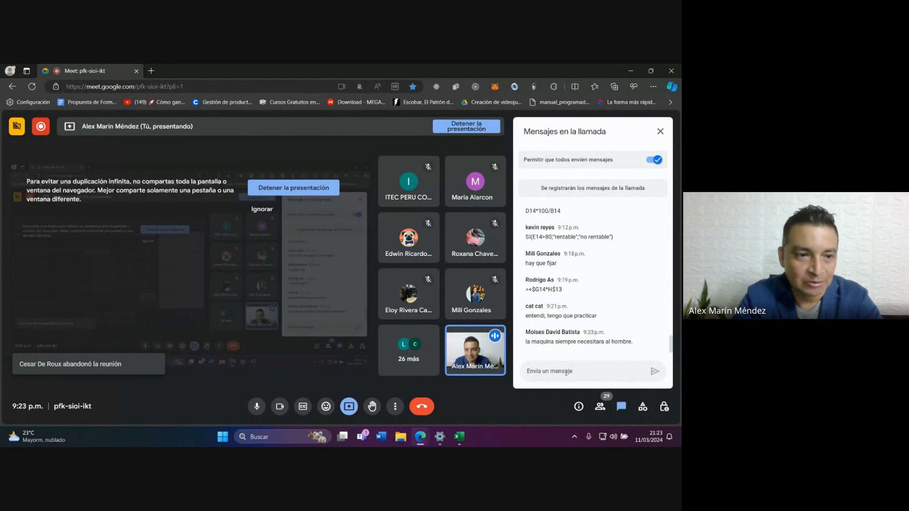
pyautogui.click(565, 371)
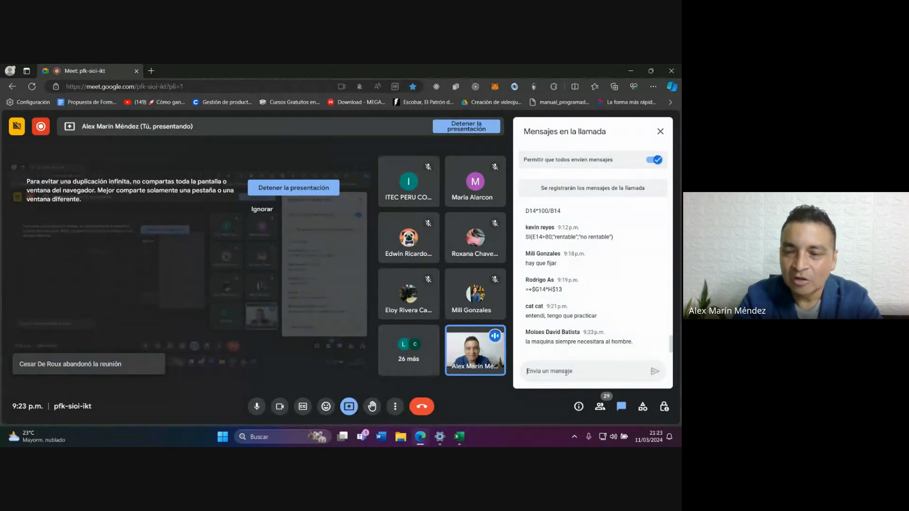